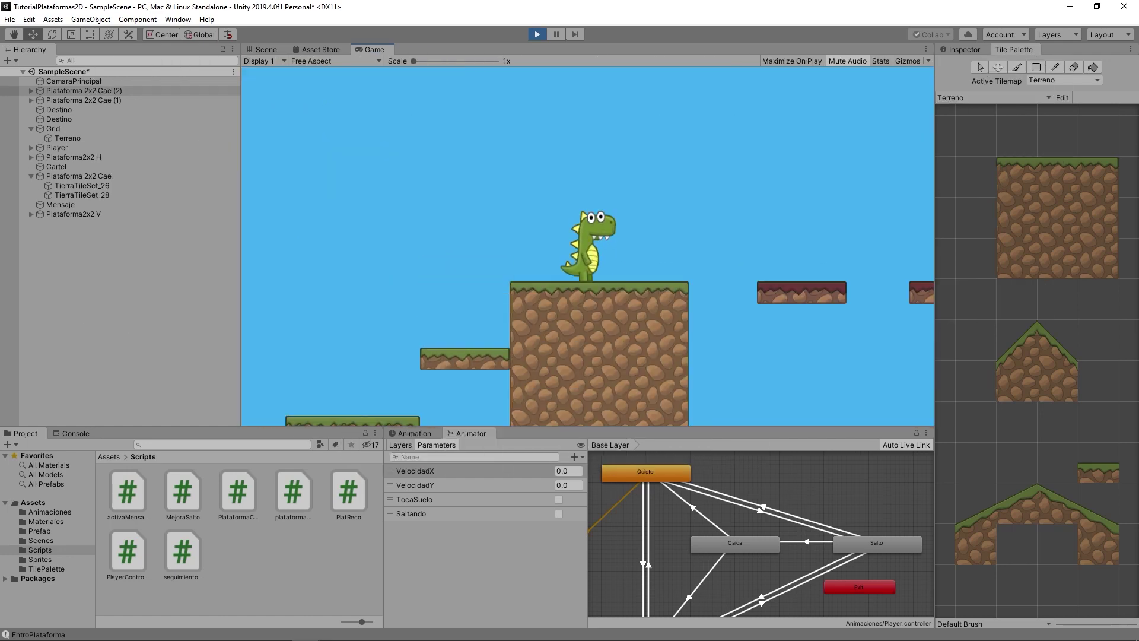
# Walk and jump the dinosaur right onto the moving red platforms, then head back left over them
pyautogui.press('Right')
pyautogui.press('space')
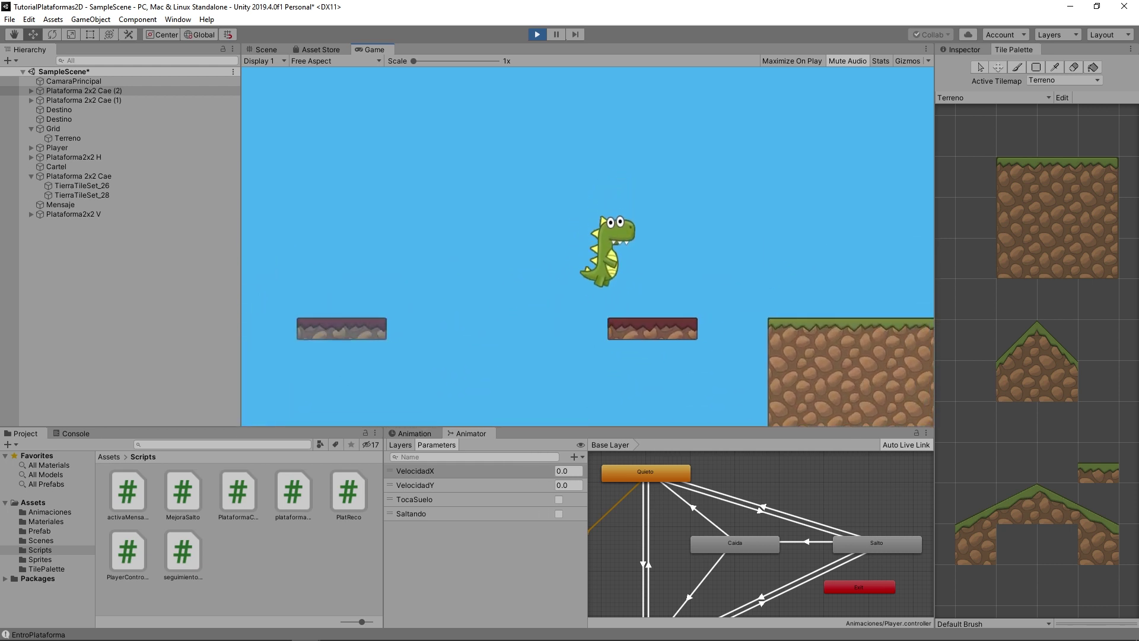
pyautogui.press('space')
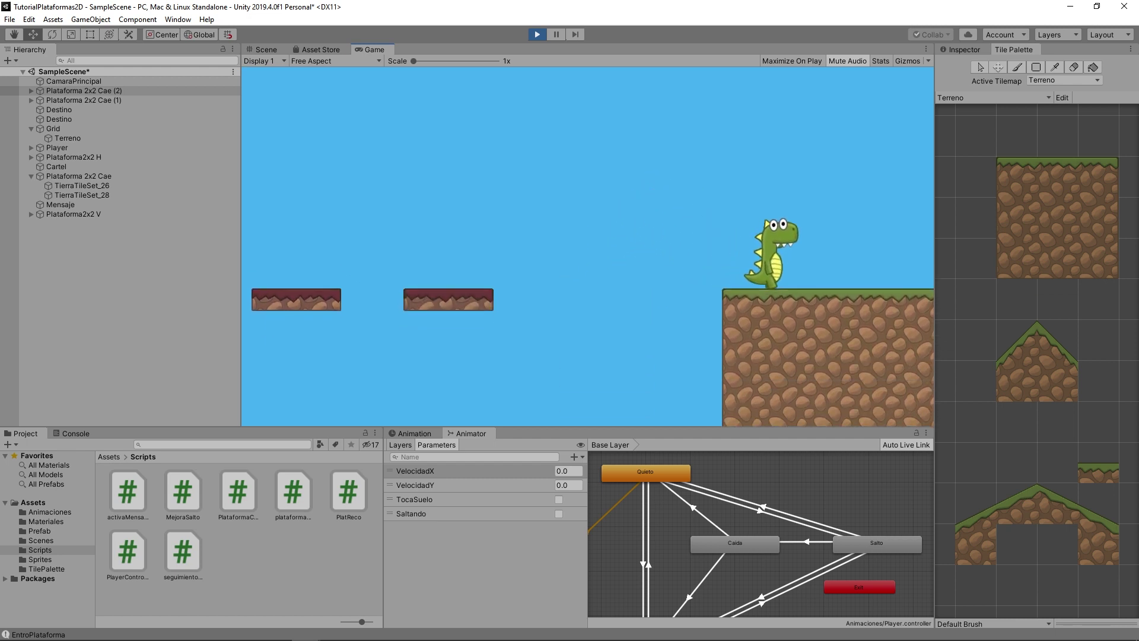
pyautogui.press('Left')
pyautogui.press('space')
pyautogui.press('Left')
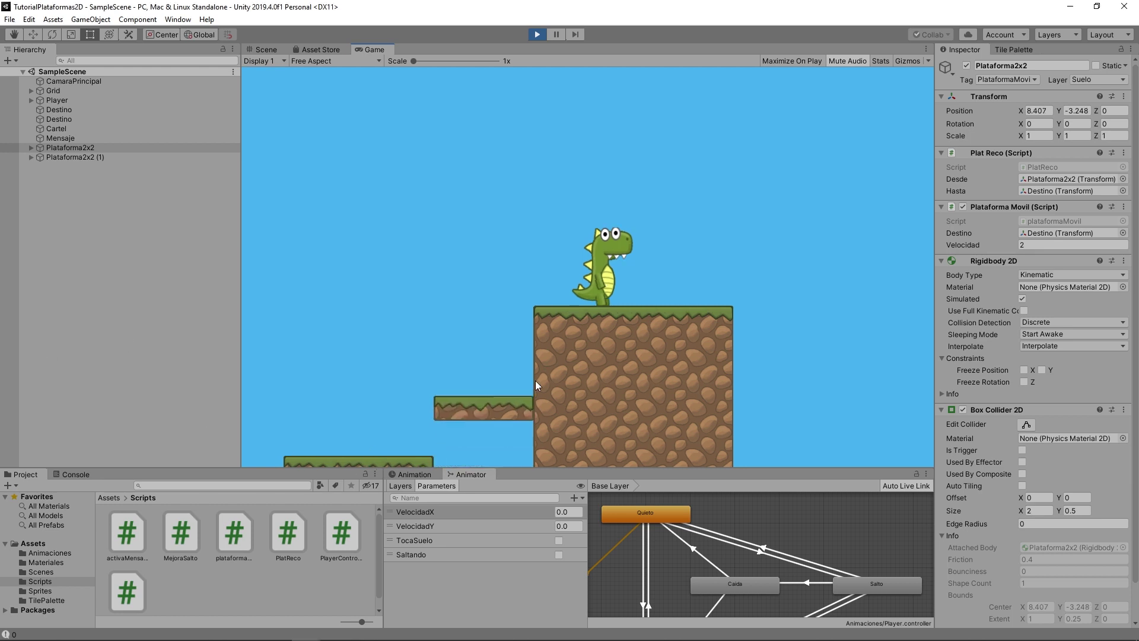
# Stop Play mode and rename Plataforma2x2 to 'Plataforma2x2 H'
pyautogui.click(538, 34)
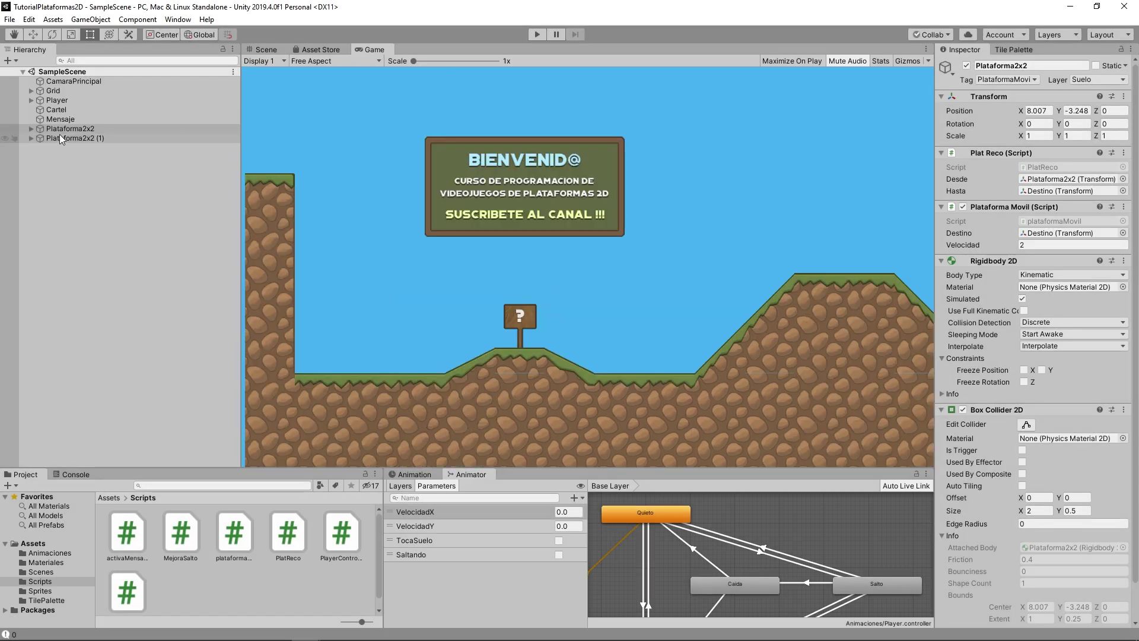
pyautogui.click(67, 129)
pyautogui.click(67, 129)
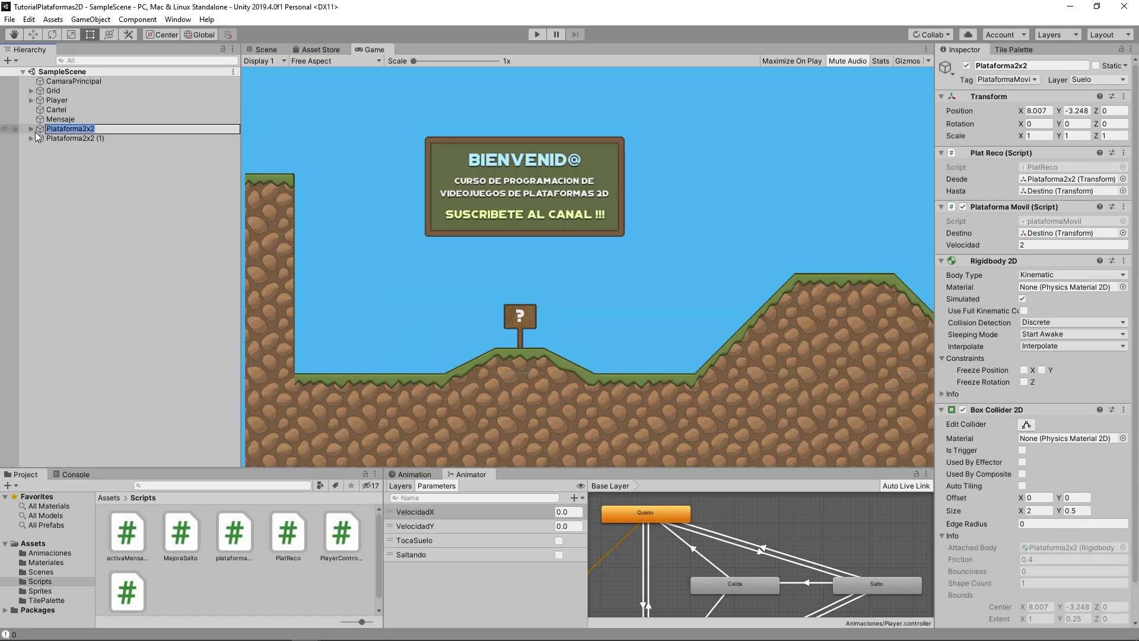
pyautogui.click(40, 129)
pyautogui.doubleClick(40, 128)
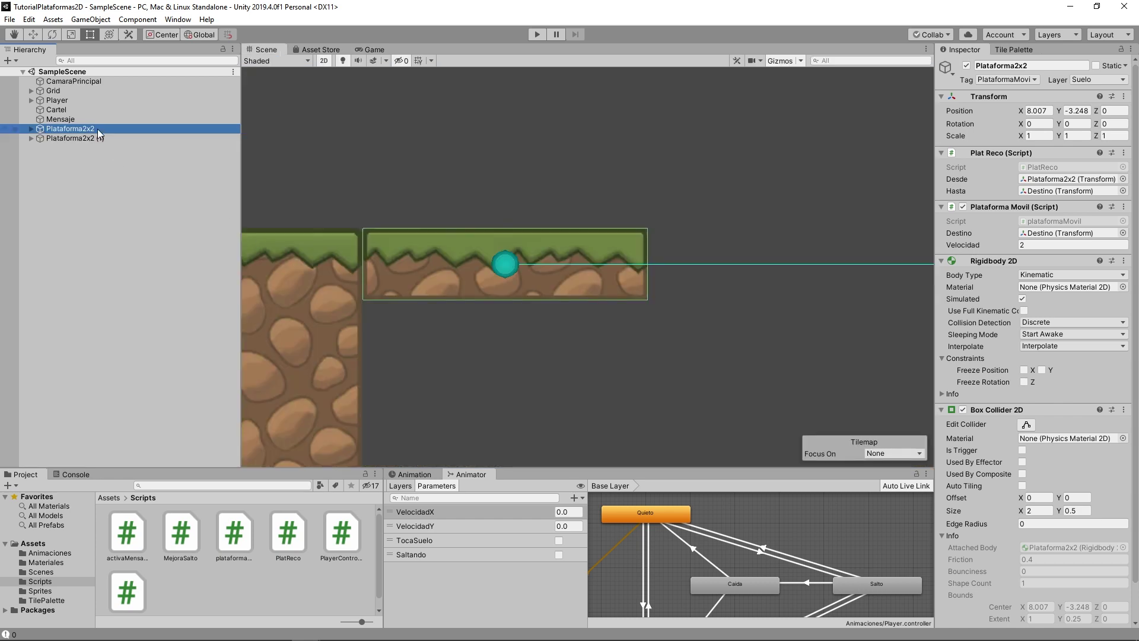
pyautogui.click(1061, 65)
pyautogui.write('H')
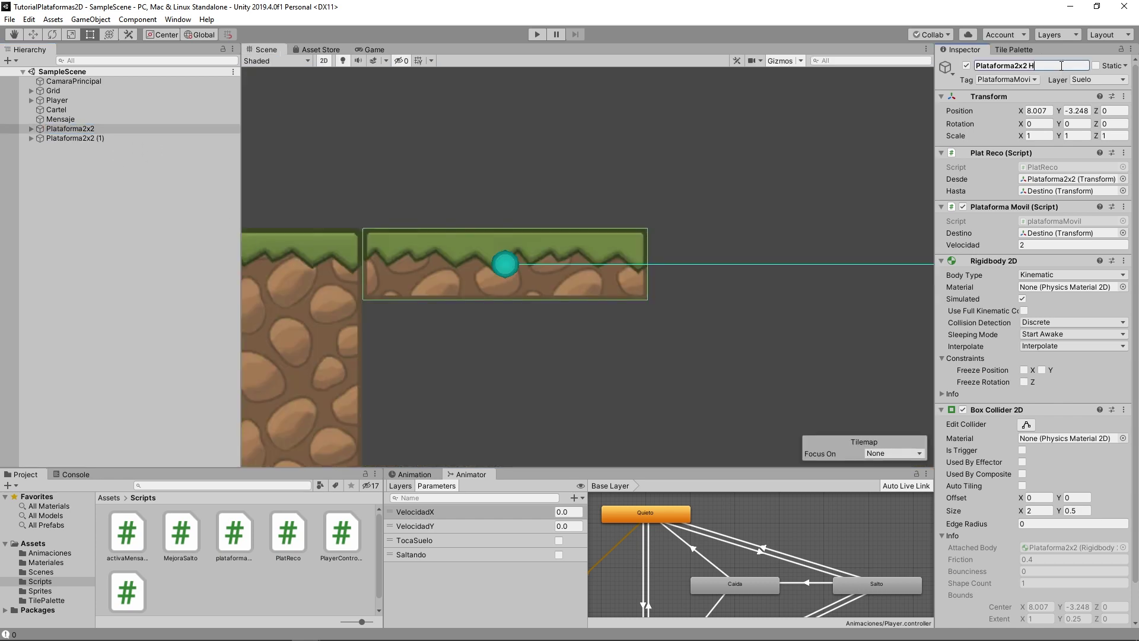
pyautogui.press('Return')
# Rename Plataforma2x2 (1) to 'Plataforma2x2 V'
pyautogui.doubleClick(155, 139)
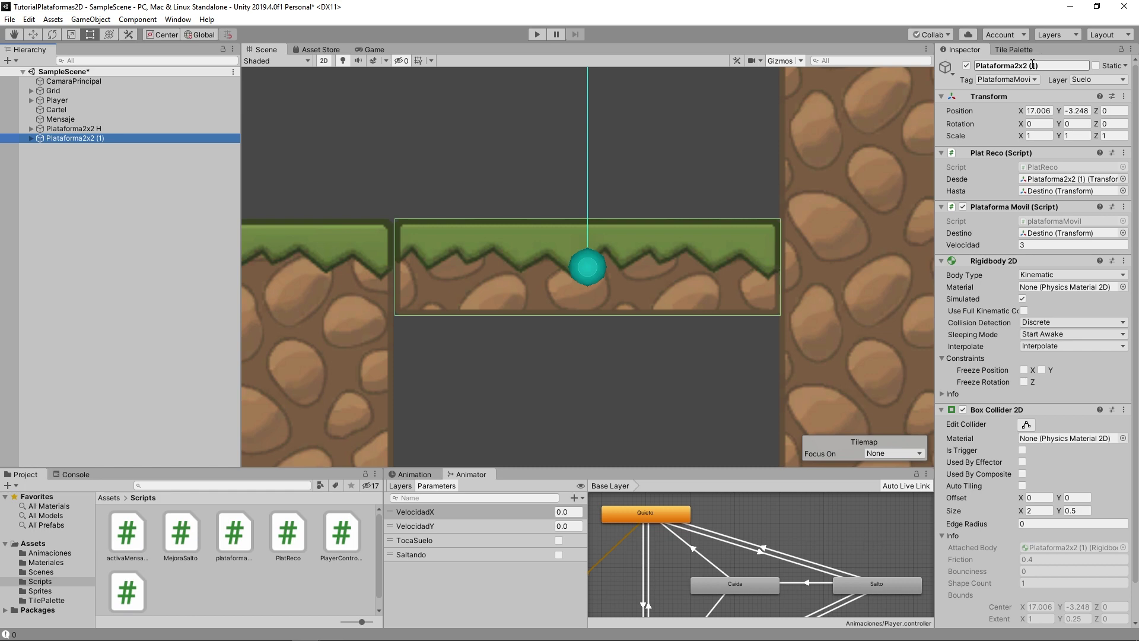
pyautogui.write('V')
pyautogui.press('Return')
pyautogui.scroll(-3, 656, 186)
pyautogui.scroll(4, 490, 361)
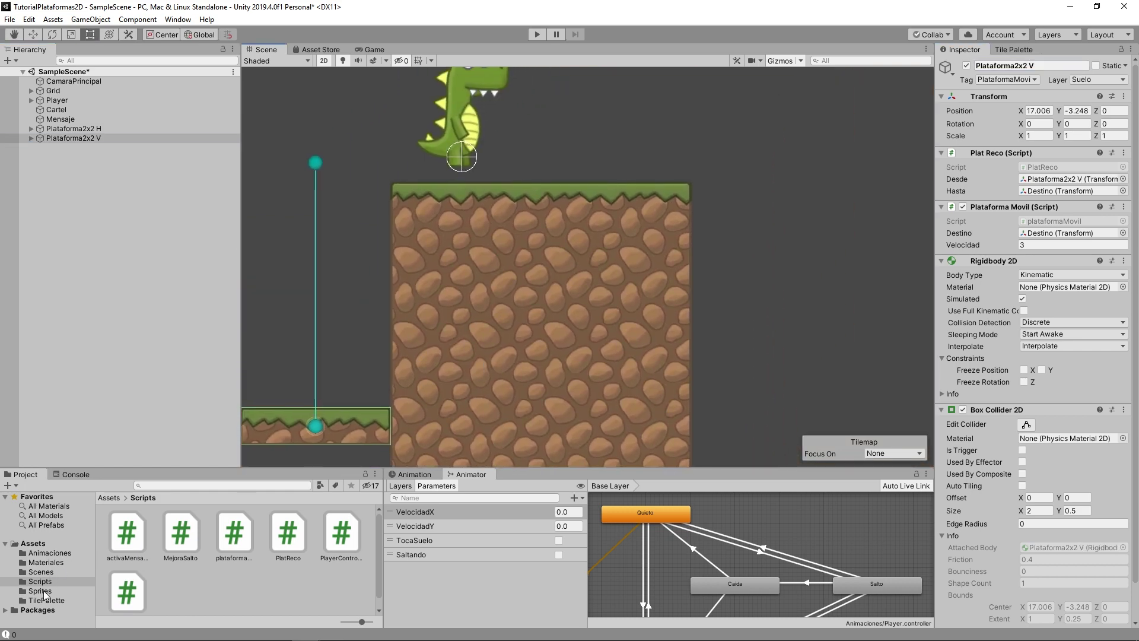
# Browse Assets > Sprites and preview the red-dirt TierraTileSet_28 tile sprite
pyautogui.click(41, 591)
pyautogui.scroll(-3, 237, 564)
pyautogui.click(182, 579)
pyautogui.click(284, 578)
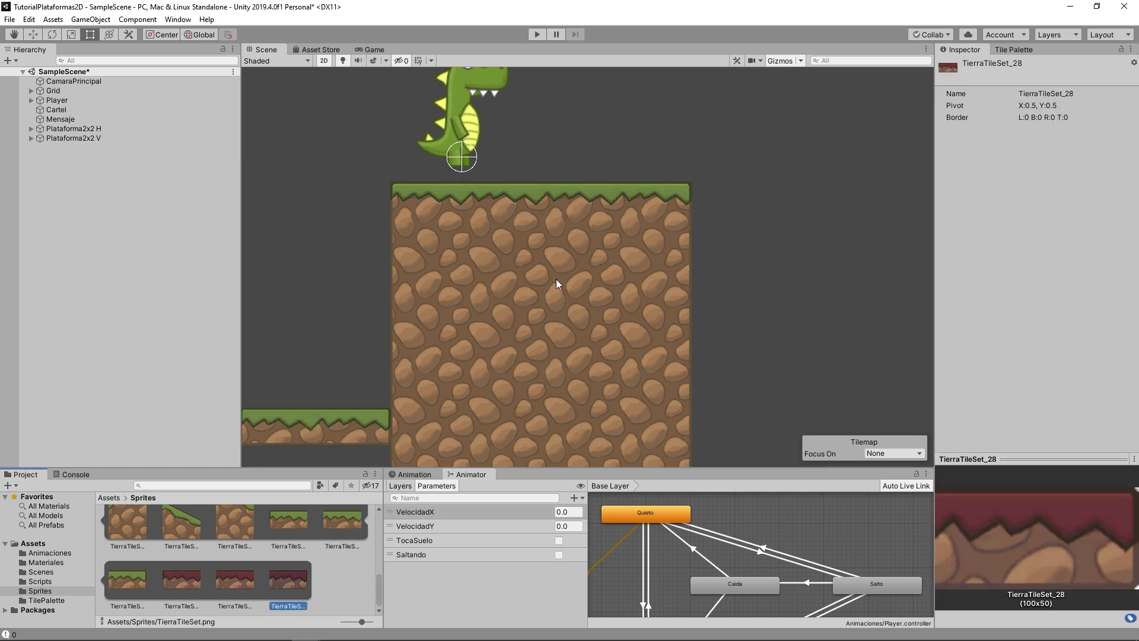
pyautogui.scroll(-2, 557, 279)
# Create an empty GameObject in the Hierarchy named 'Plataforma 2x2 Cae'
pyautogui.rightClick(127, 193)
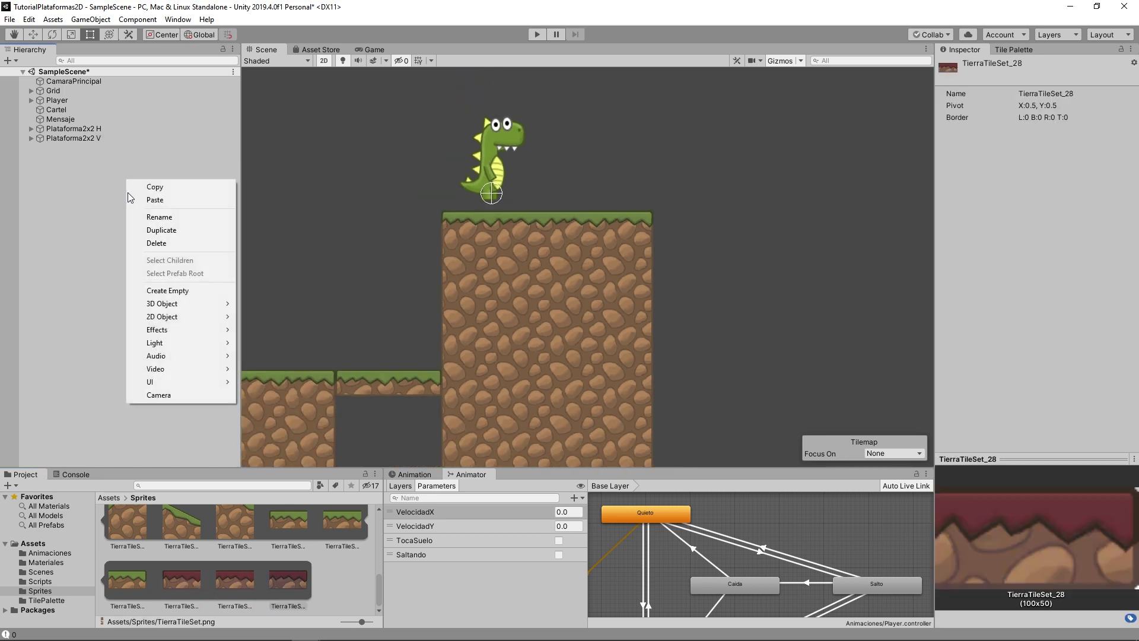
pyautogui.click(231, 290)
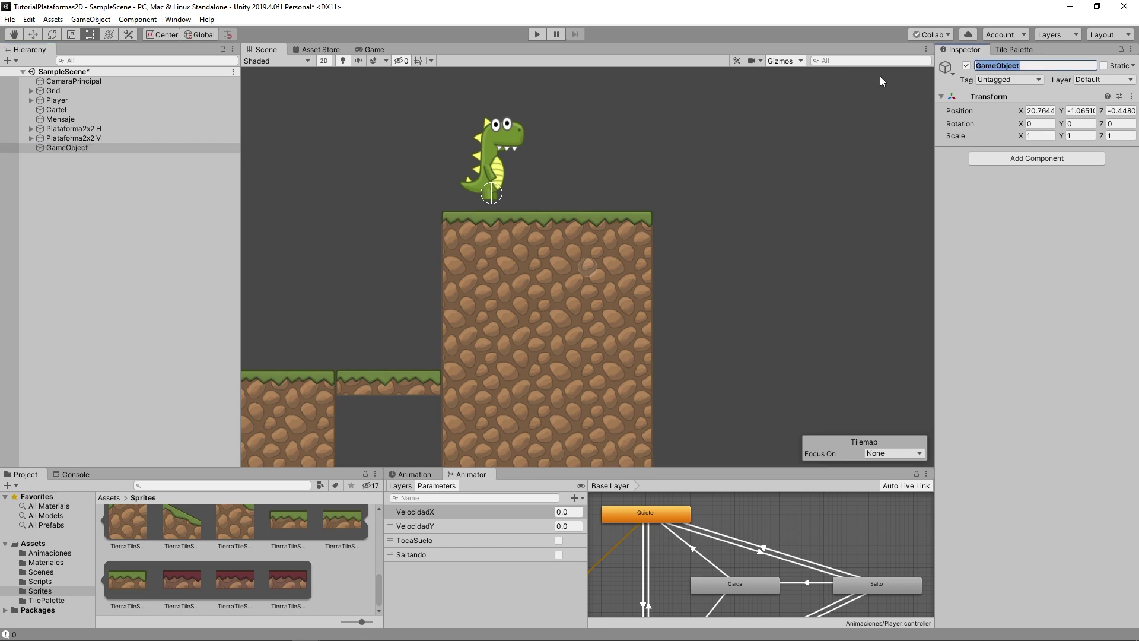
pyautogui.write('Plataforma 2x2')
pyautogui.write(' Cae')
pyautogui.press('Return')
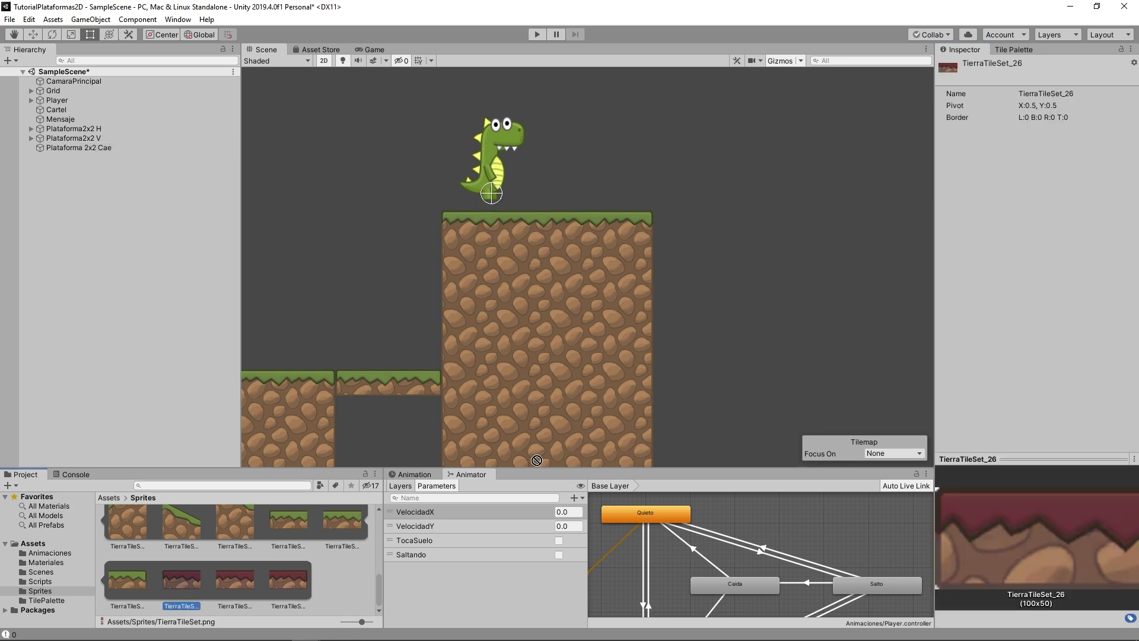
# Drag TierraTileSet_26 and TierraTileSet_28 into the scene and parent them to Plataforma 2x2 Cae
pyautogui.moveTo(181, 580); pyautogui.dragTo(737, 226)
pyautogui.moveTo(289, 580); pyautogui.dragTo(816, 226)
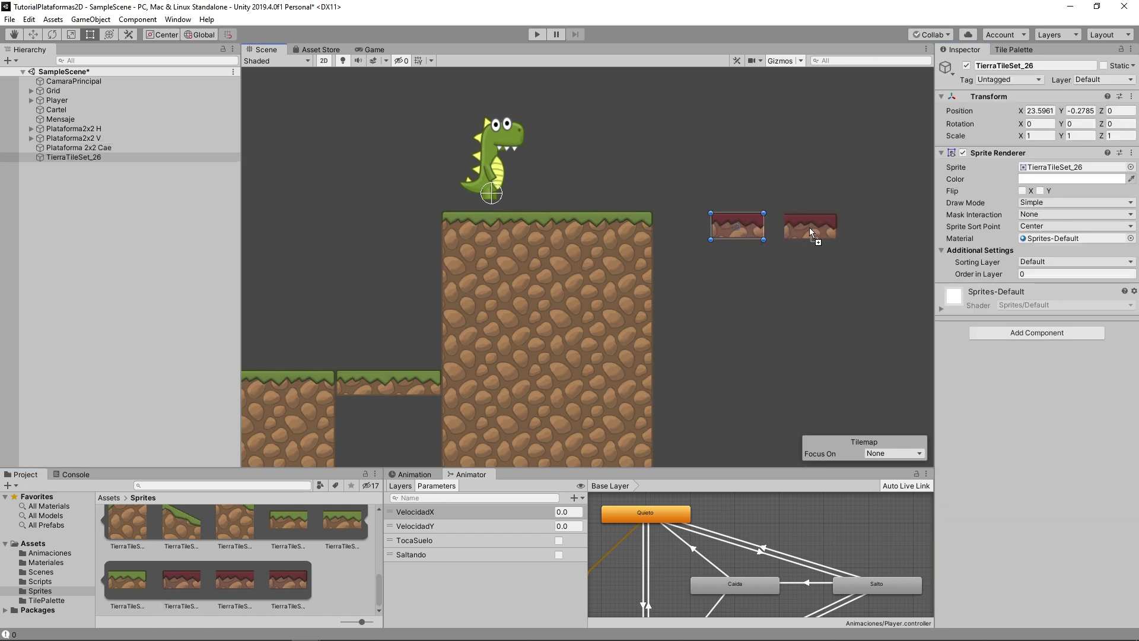
pyautogui.keyDown('ctrl'); pyautogui.click(736, 226); pyautogui.keyUp('ctrl')
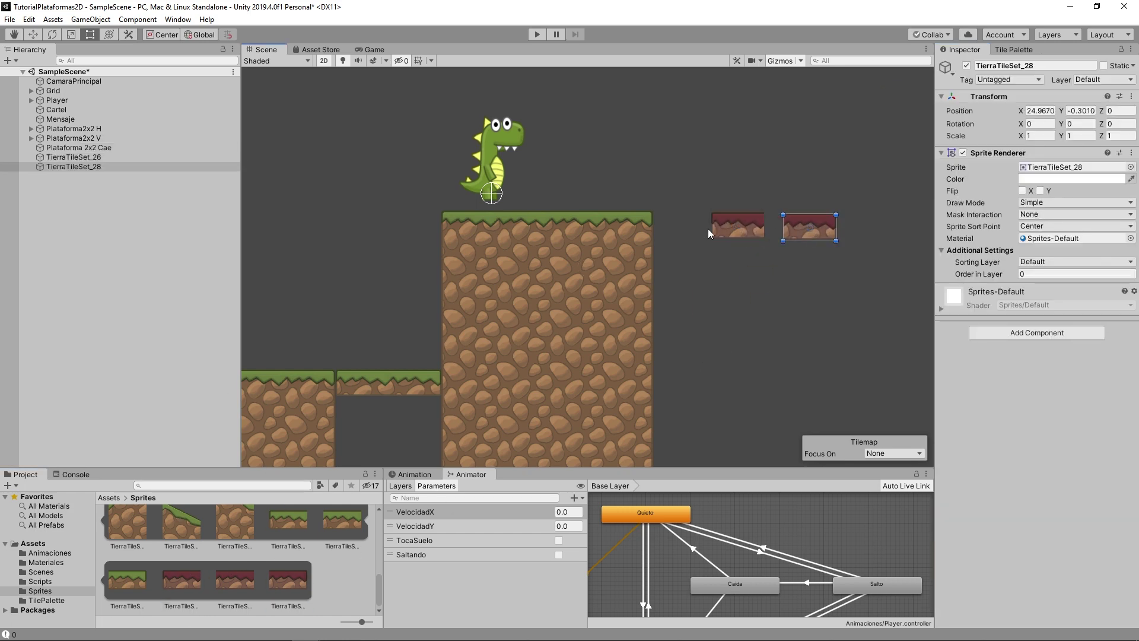
pyautogui.moveTo(141, 167); pyautogui.dragTo(77, 148)
pyautogui.click(78, 148)
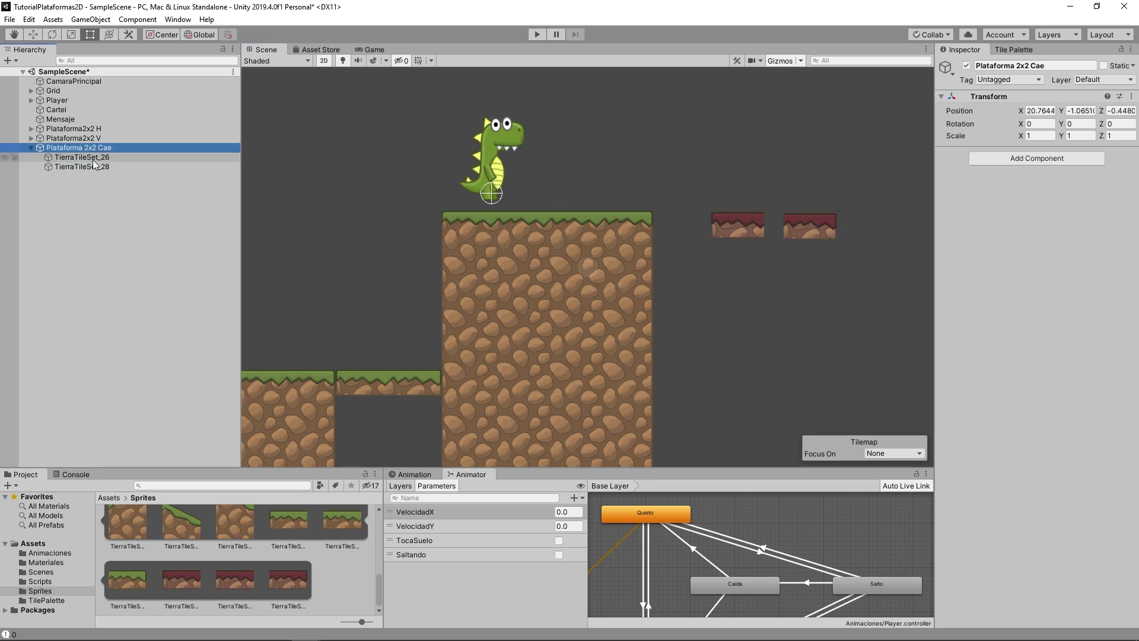
# Set TierraTileSet_26's position to (-0.5, 0, 0)
pyautogui.click(81, 157)
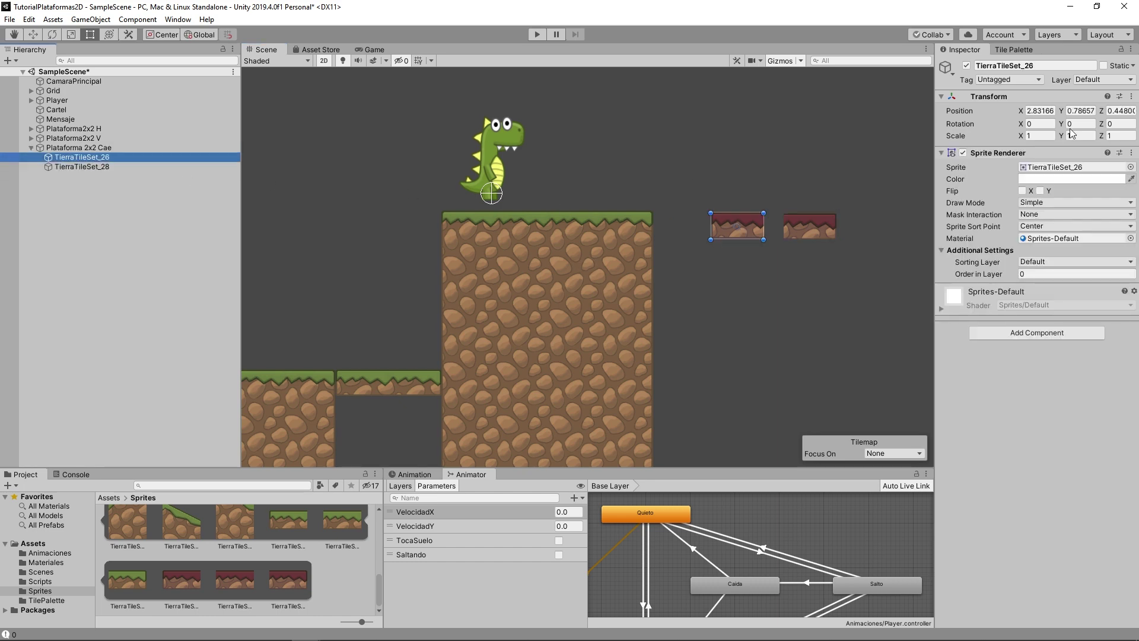
pyautogui.click(1042, 111)
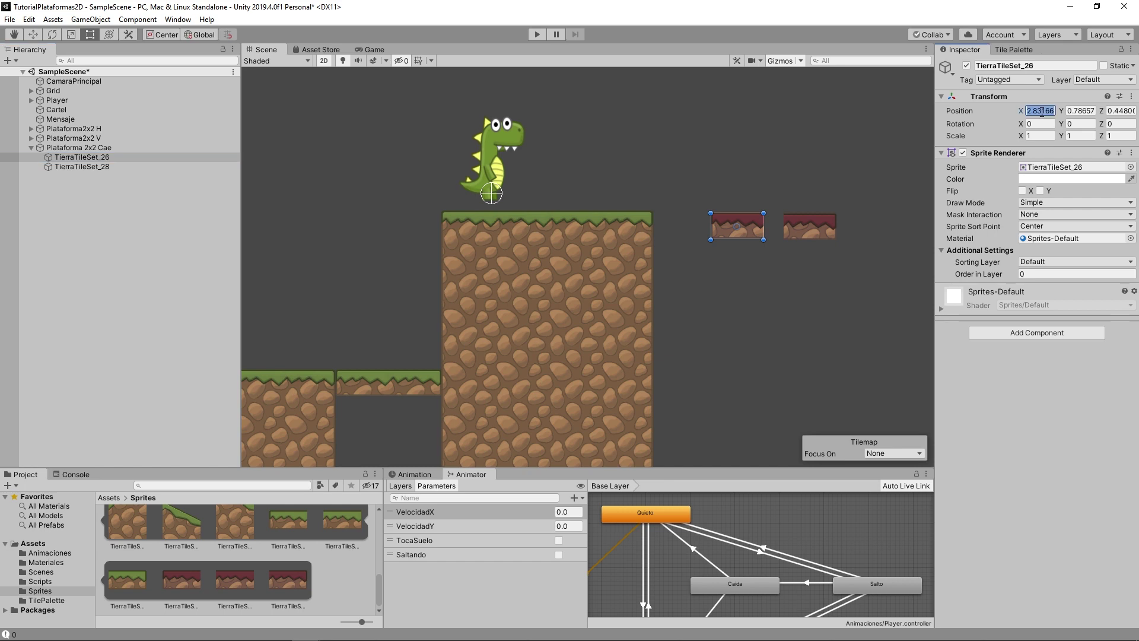
pyautogui.write('-0.5')
pyautogui.press('Tab')
pyautogui.write('0')
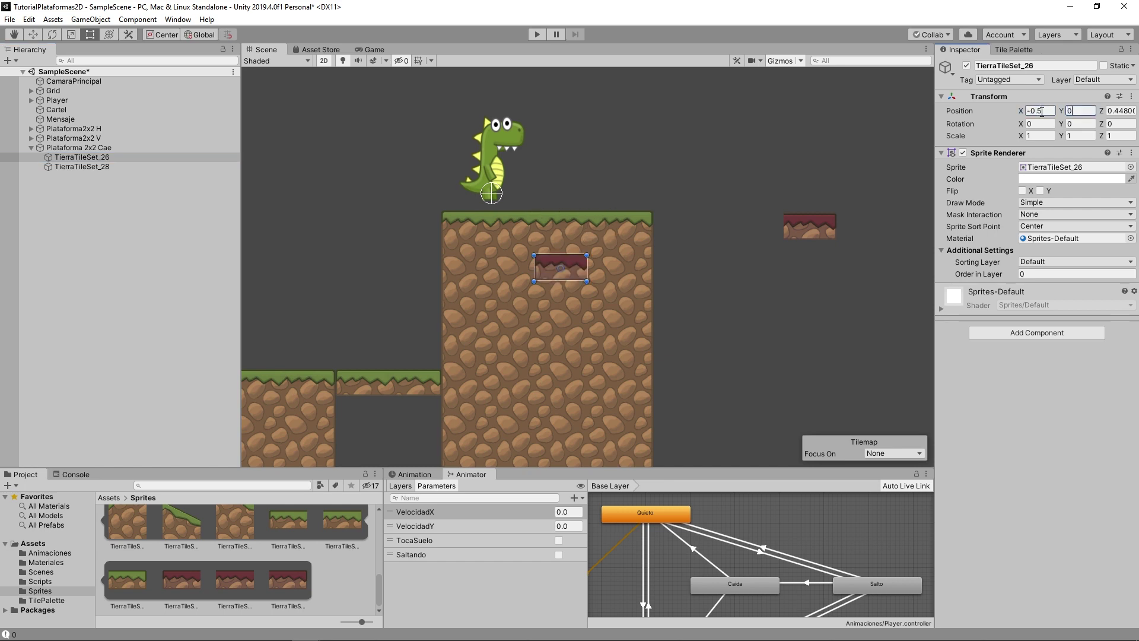
pyautogui.press('Tab')
pyautogui.write('0')
# Set TierraTileSet_28's position to (0.5, 0, 0)
pyautogui.click(100, 168)
pyautogui.click(1039, 111)
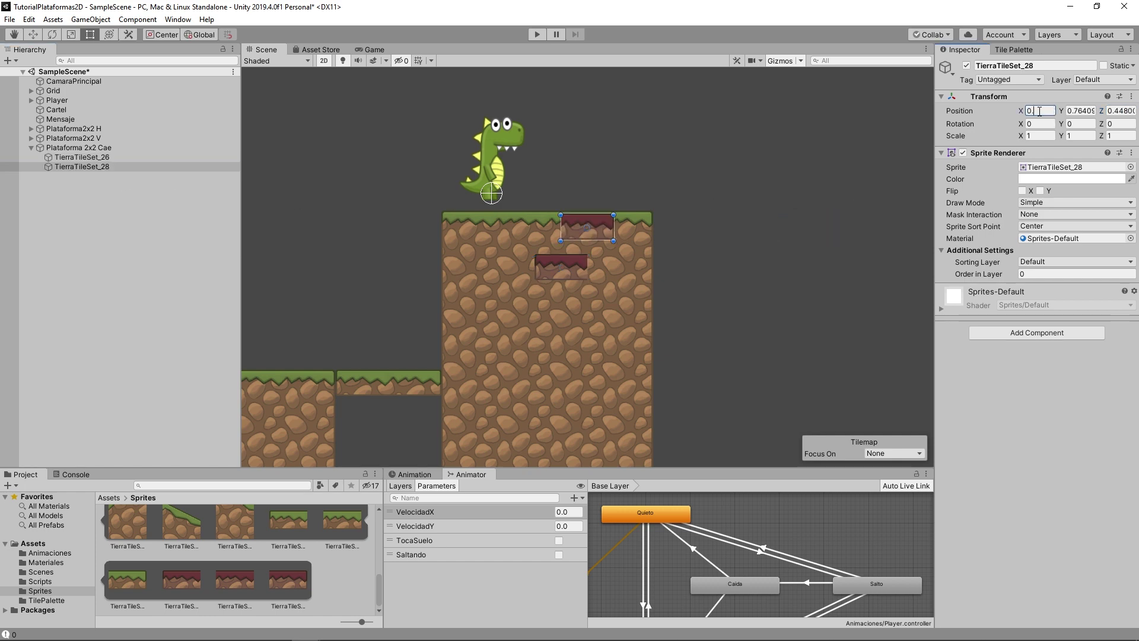
pyautogui.write('0.5')
pyautogui.press('Tab')
pyautogui.write('0')
pyautogui.press('Tab')
pyautogui.write('0')
pyautogui.click(92, 157)
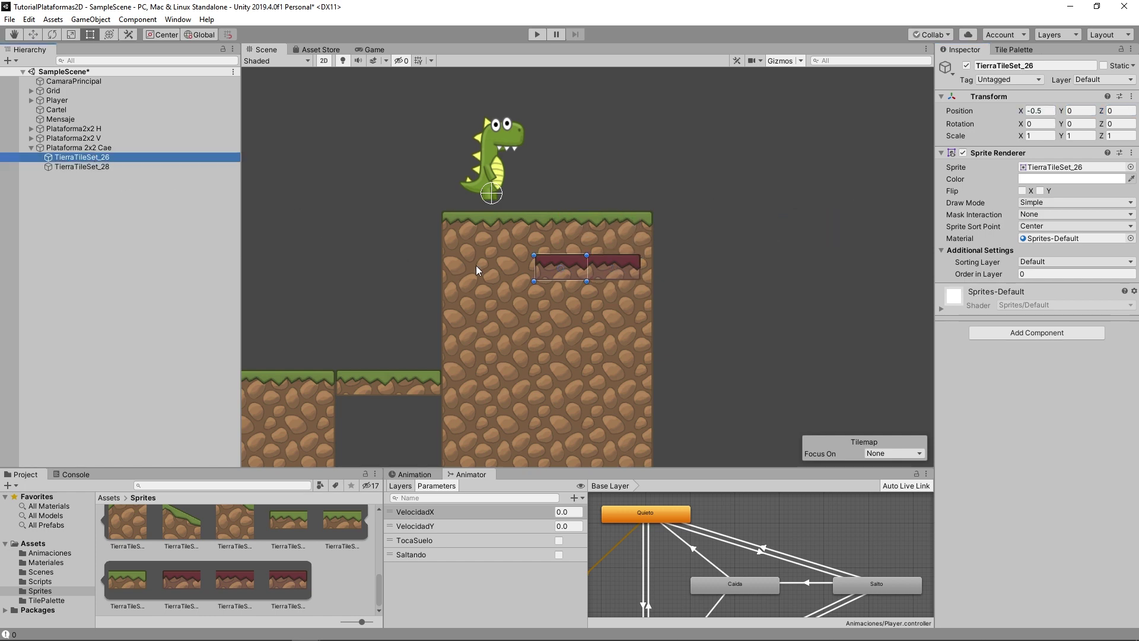
# With the Move tool, place Plataforma 2x2 Cae right of the tall ground block near its top
pyautogui.click(89, 147)
pyautogui.press('w')
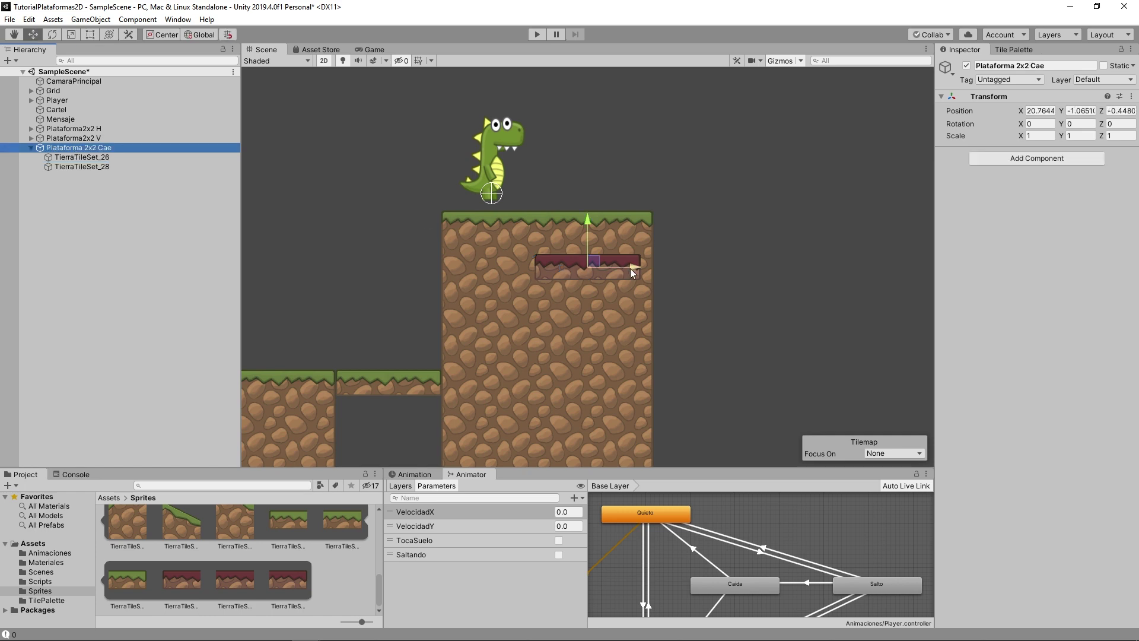
pyautogui.moveTo(632, 271); pyautogui.dragTo(768, 270)
pyautogui.moveTo(720, 227); pyautogui.dragTo(721, 178)
pyautogui.scroll(3, 697, 237)
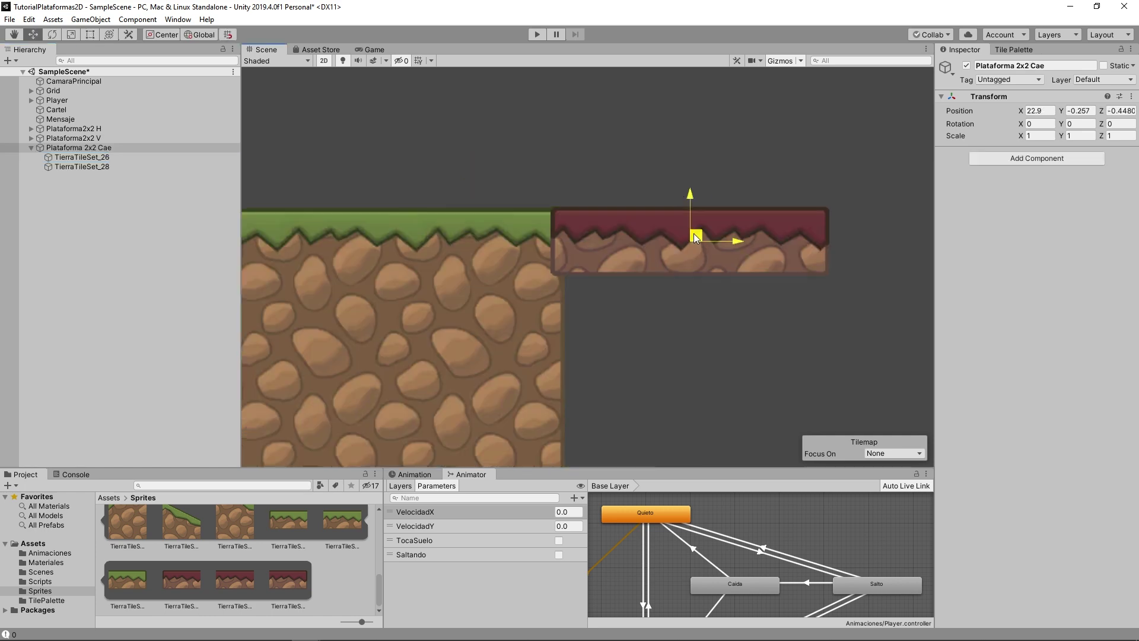
pyautogui.moveTo(743, 243); pyautogui.dragTo(767, 240)
pyautogui.scroll(-5, 768, 241)
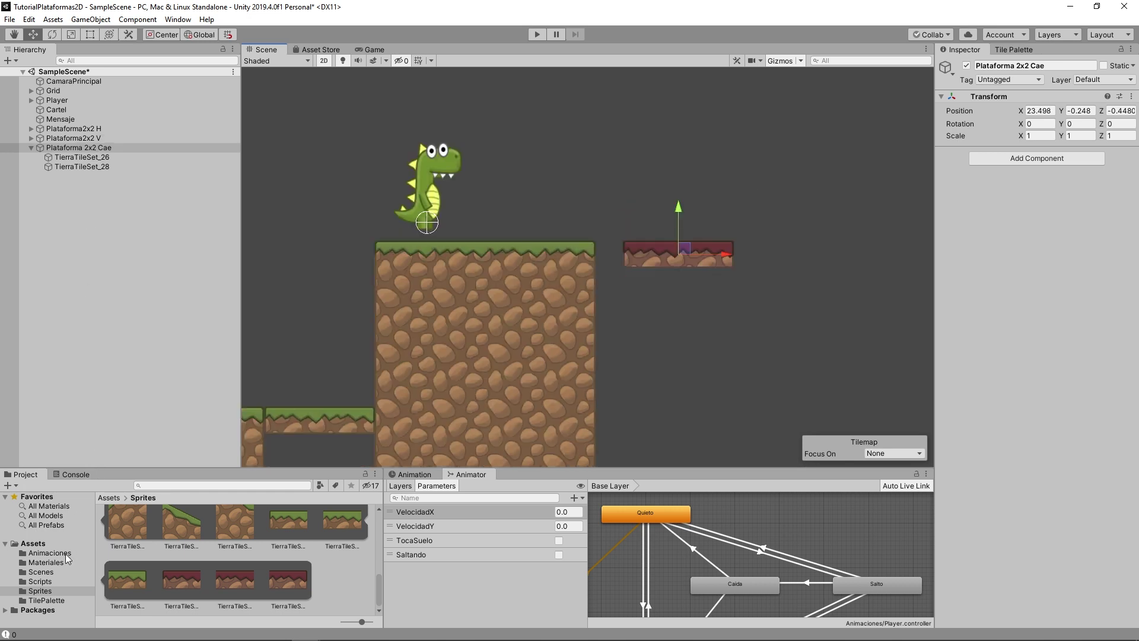
# Create a new folder named 'Prefab' under Assets
pyautogui.click(38, 544)
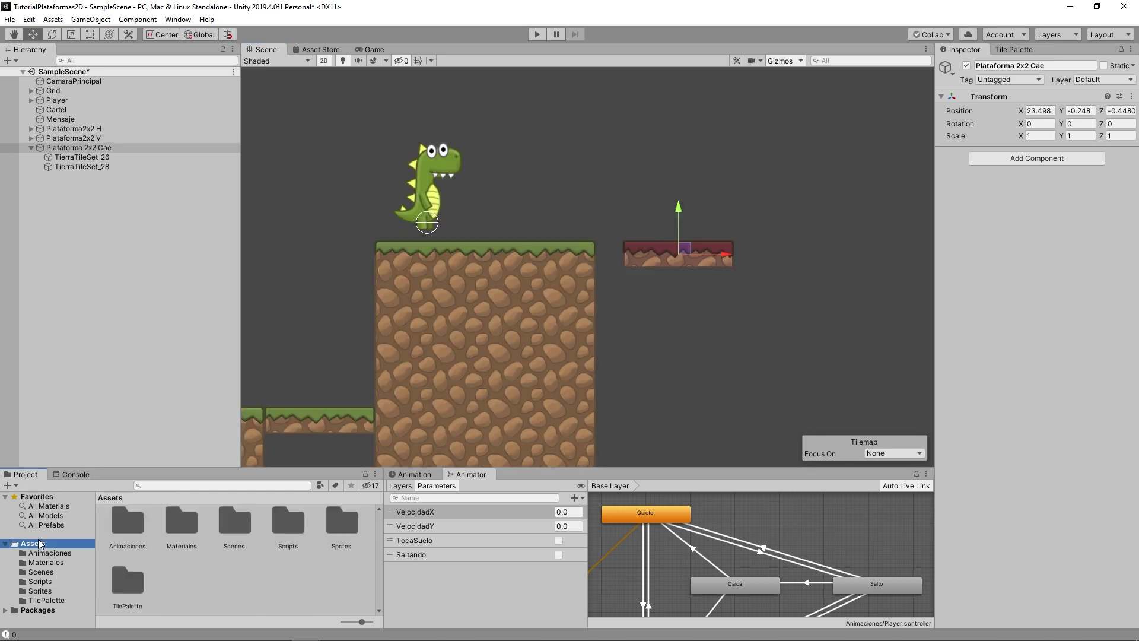
pyautogui.rightClick(38, 547)
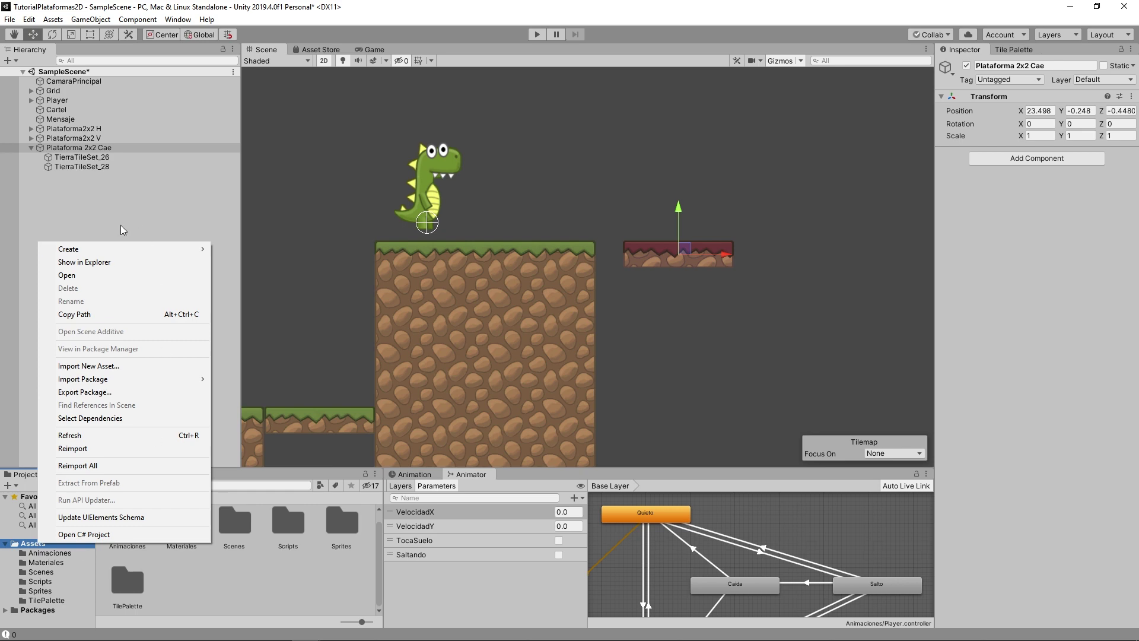
pyautogui.moveTo(116, 251)
pyautogui.click(284, 147)
pyautogui.write('P')
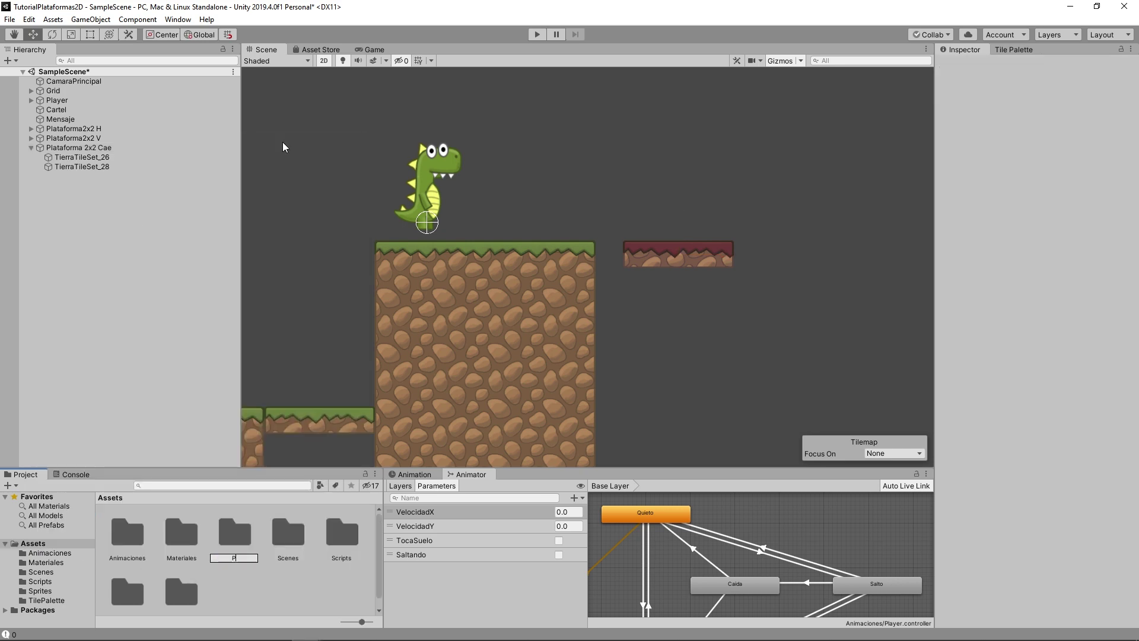
pyautogui.write('refab')
pyautogui.press('Return')
pyautogui.press('Return')
# Drag Plataforma 2x2 Cae and Plataforma2x2 H into the Prefab folder as prefabs
pyautogui.scroll(-2, 575, 331)
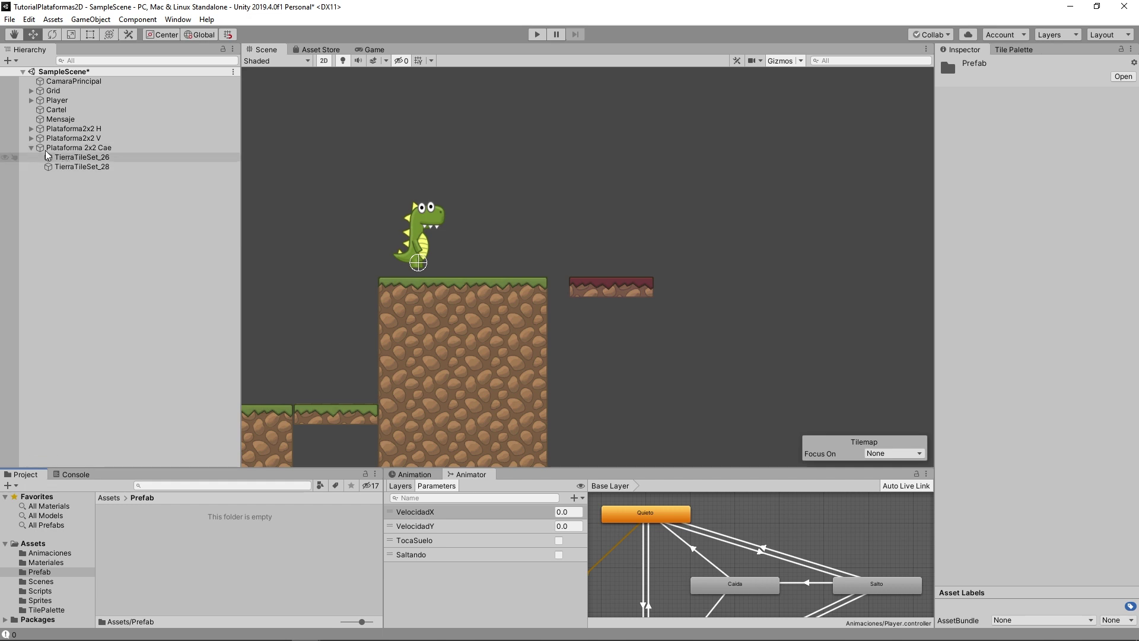
pyautogui.moveTo(59, 148); pyautogui.dragTo(144, 539)
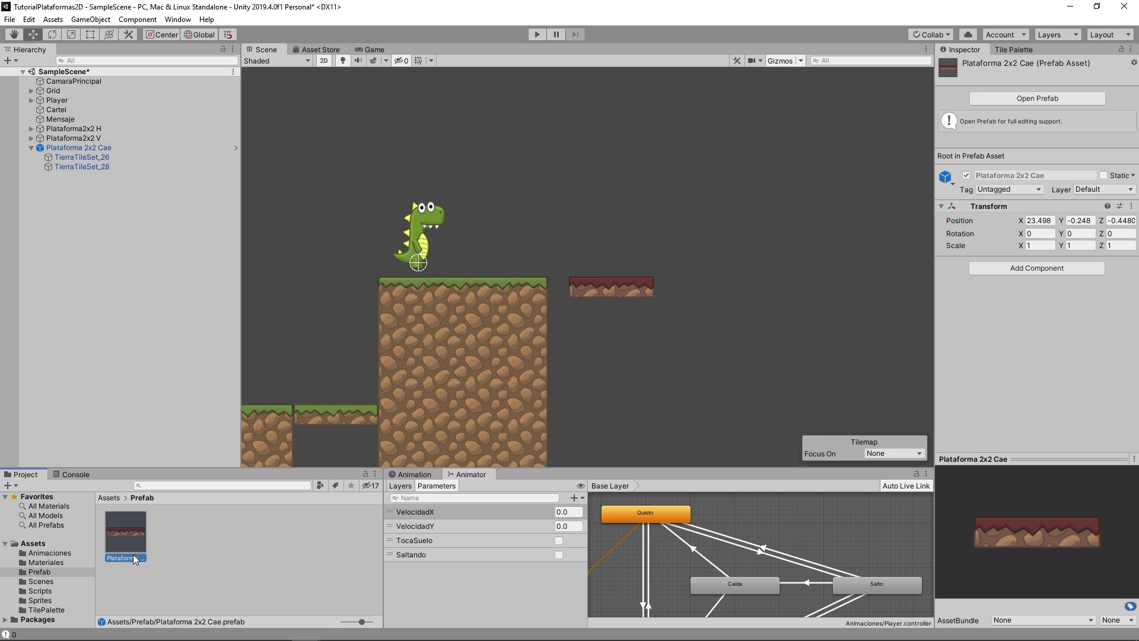
pyautogui.moveTo(70, 128); pyautogui.dragTo(181, 537)
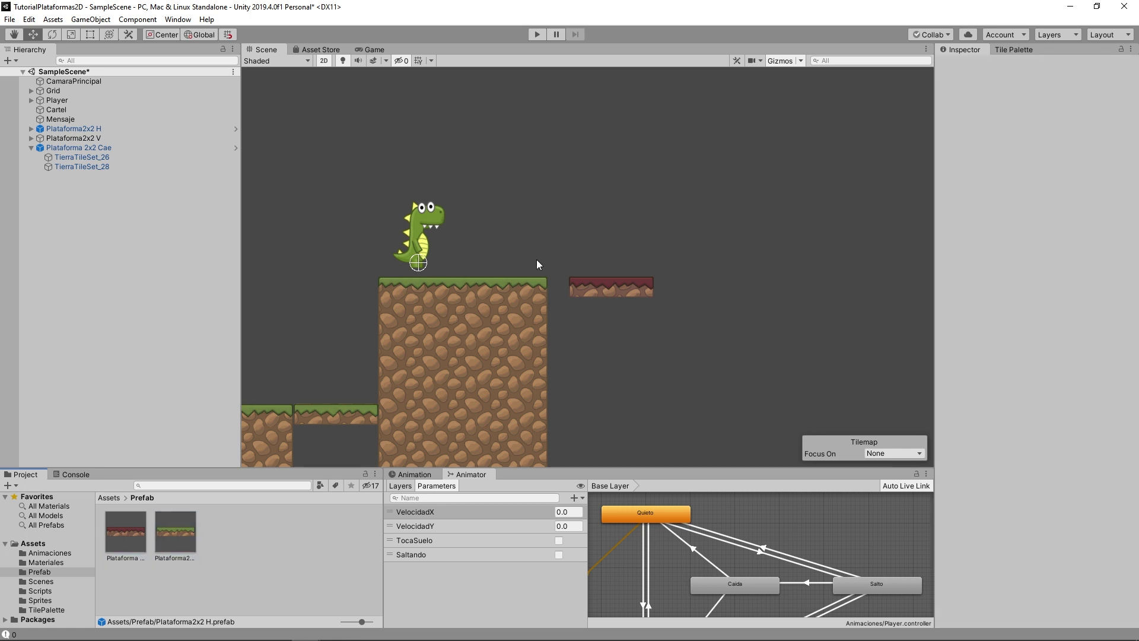
pyautogui.click(78, 147)
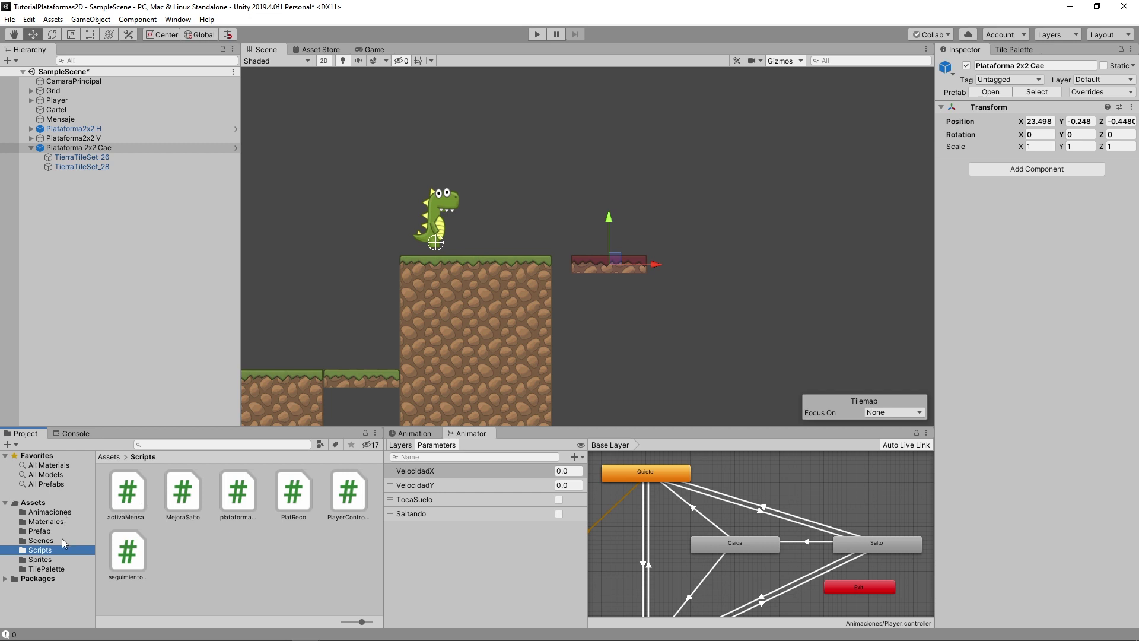
# Create a C# script named PlataformaCae in the Scripts folder and open it in Visual Studio
pyautogui.rightClick(217, 558)
pyautogui.moveTo(356, 261)
pyautogui.click(471, 160)
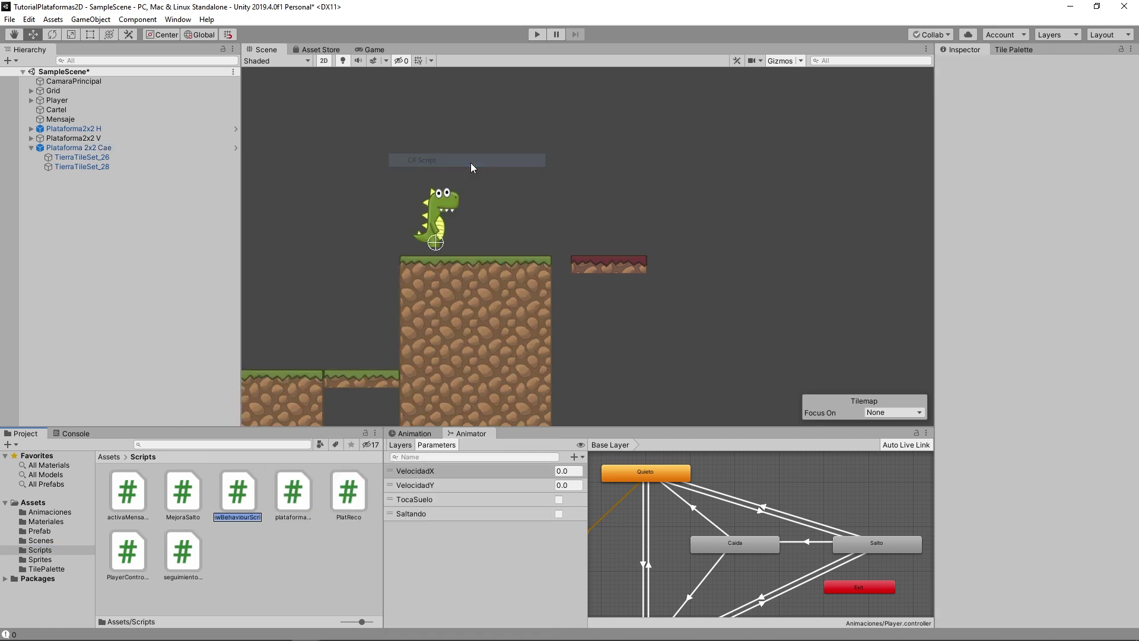
pyautogui.write('Platafor')
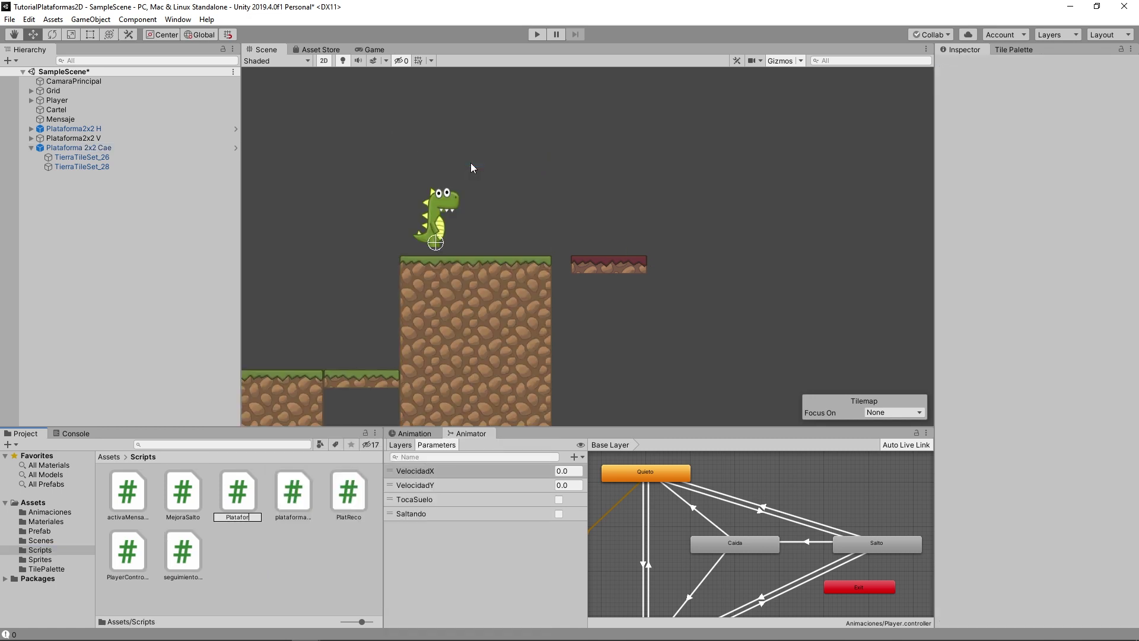
pyautogui.write('maCae')
pyautogui.press('Return')
pyautogui.press('Return')
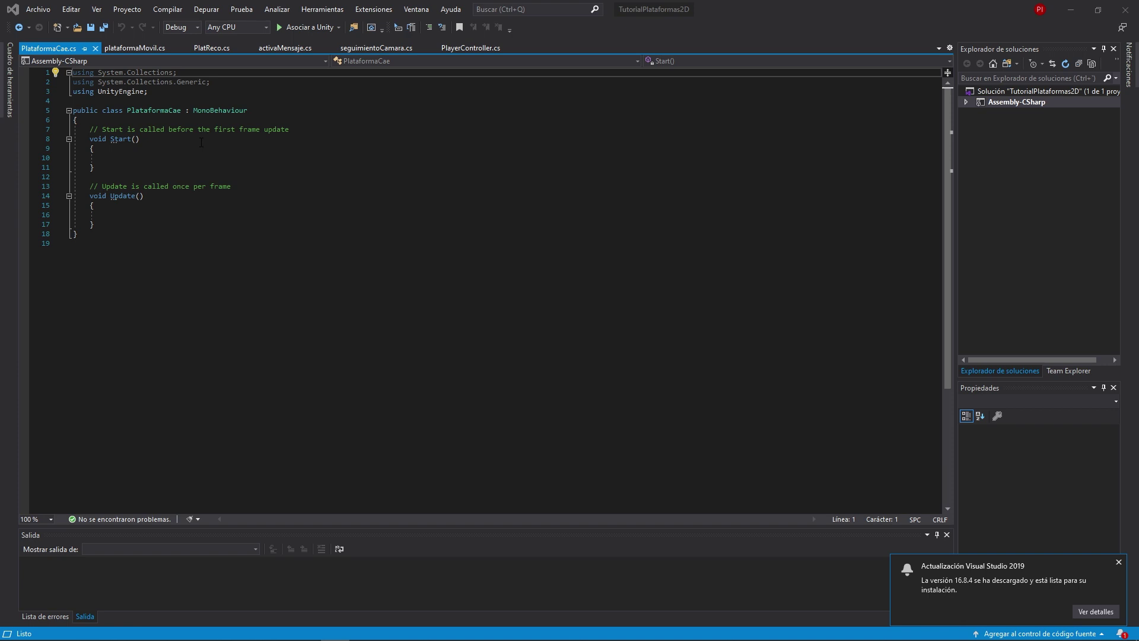
# Declare private Rigidbody2D rBody, assign it via GetComponent<Rigidbody2D>() in Start, and save
pyautogui.click(313, 123)
pyautogui.press('Return')
pyautogui.press('Return')
pyautogui.press('Return')
pyautogui.press('Up')
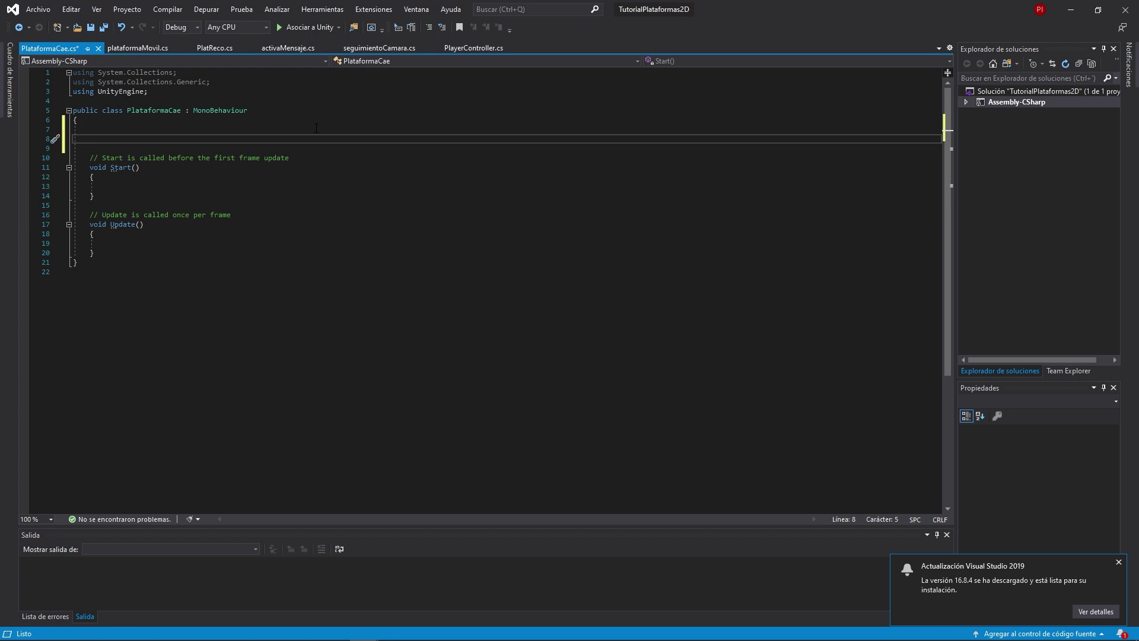
pyautogui.write('private r')
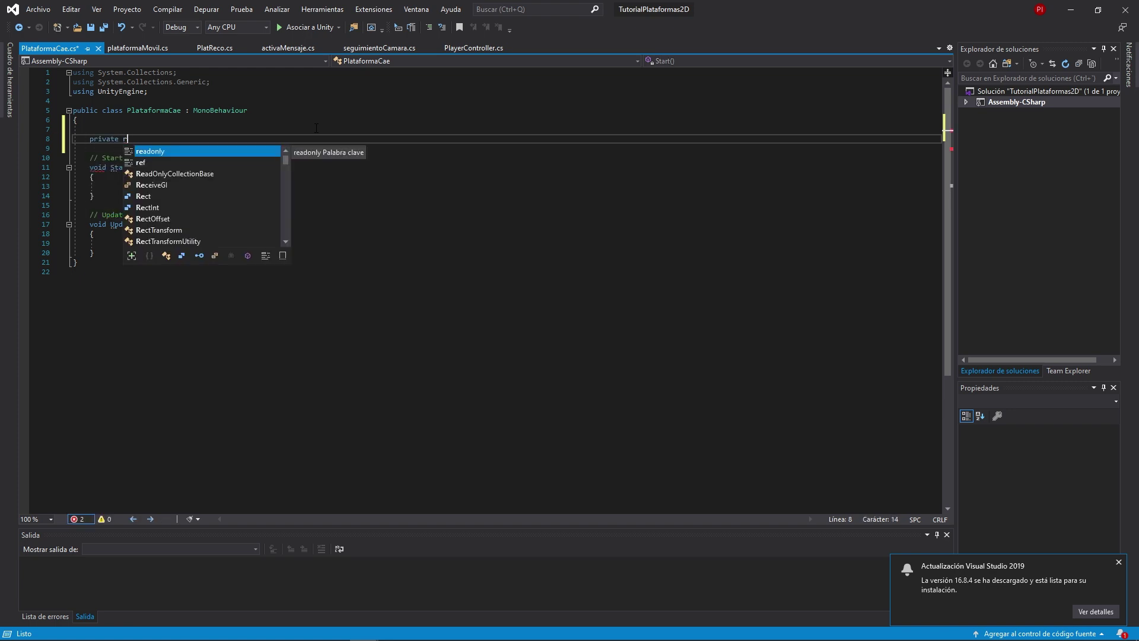
pyautogui.write('igidbody2D ')
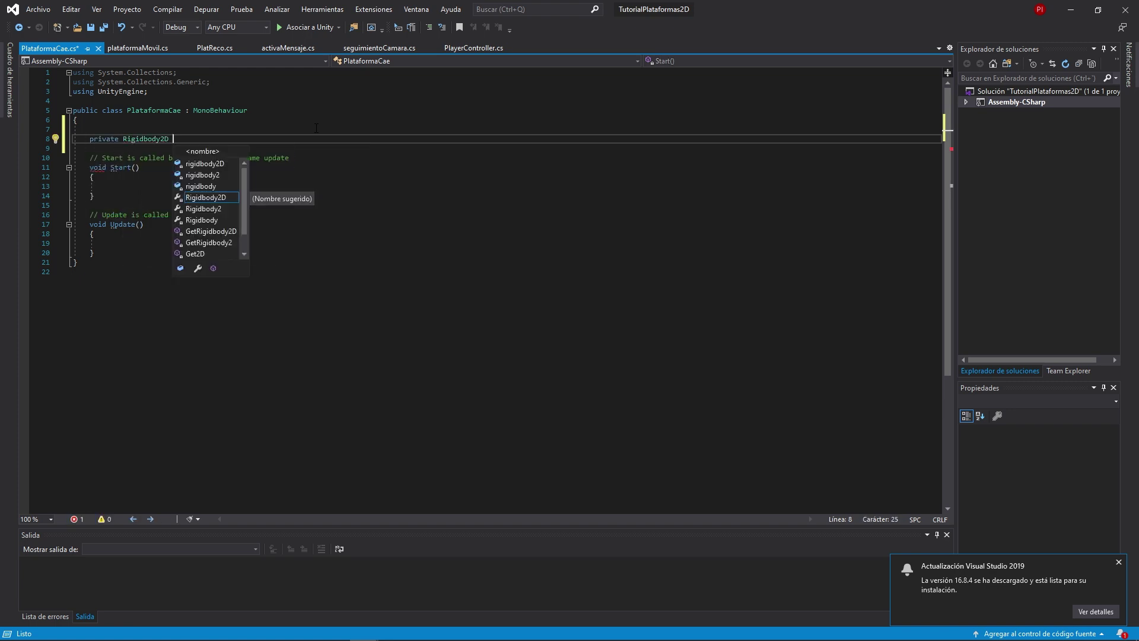
pyautogui.write('rB')
pyautogui.write(';')
pyautogui.press('Down')
pyautogui.press('Down')
pyautogui.press('Down')
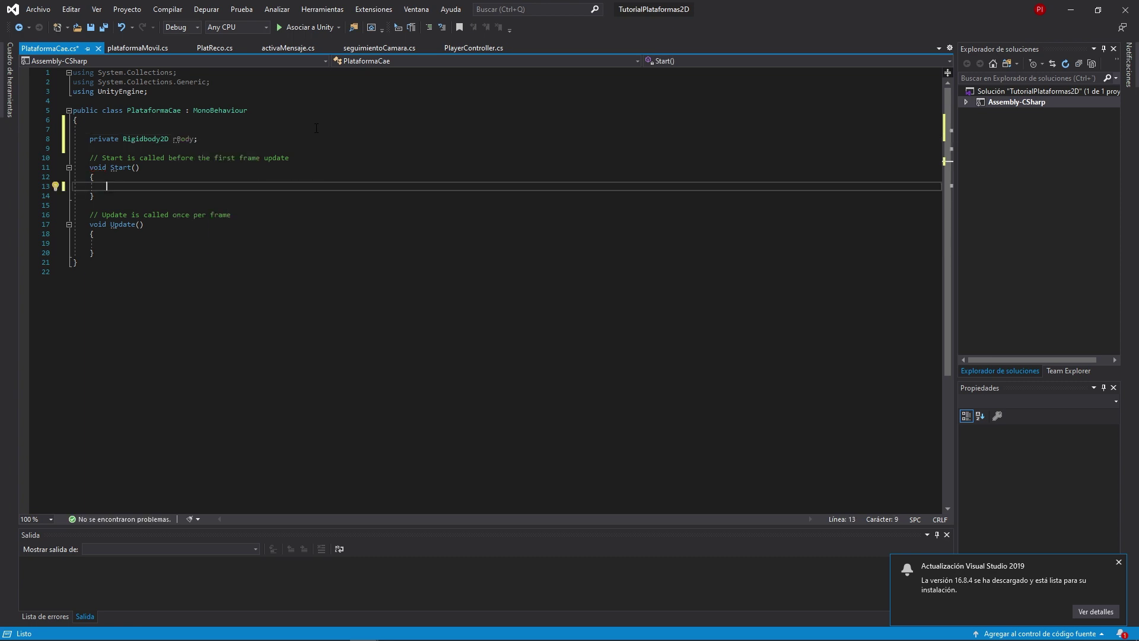
pyautogui.write('r')
pyautogui.write('Body = ')
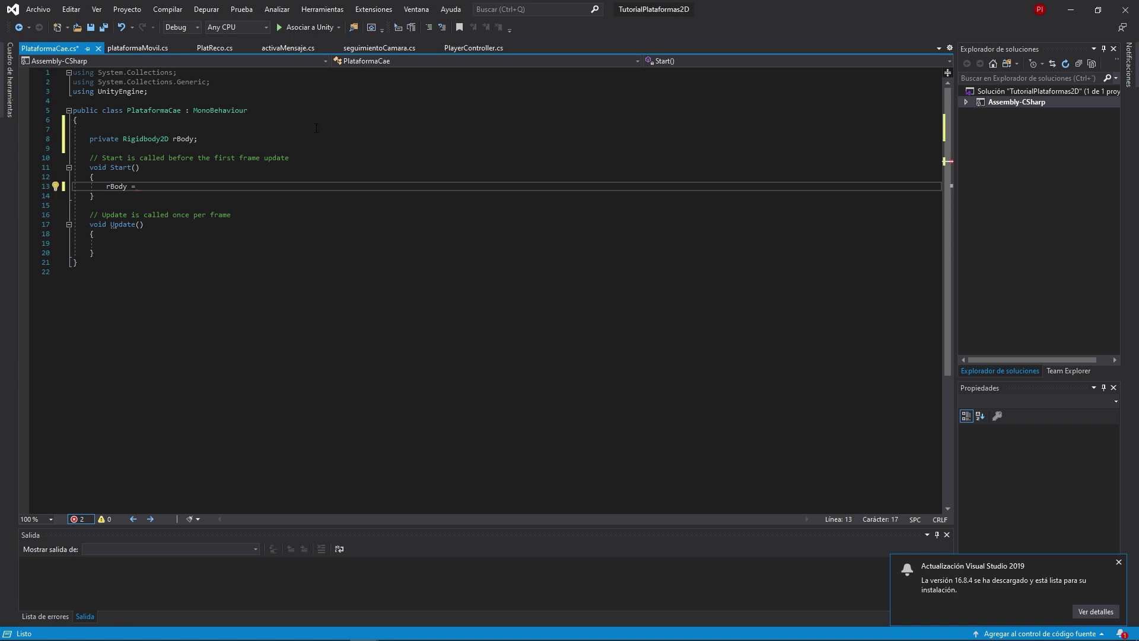
pyautogui.write('GetComponent<Rigidbody2D')
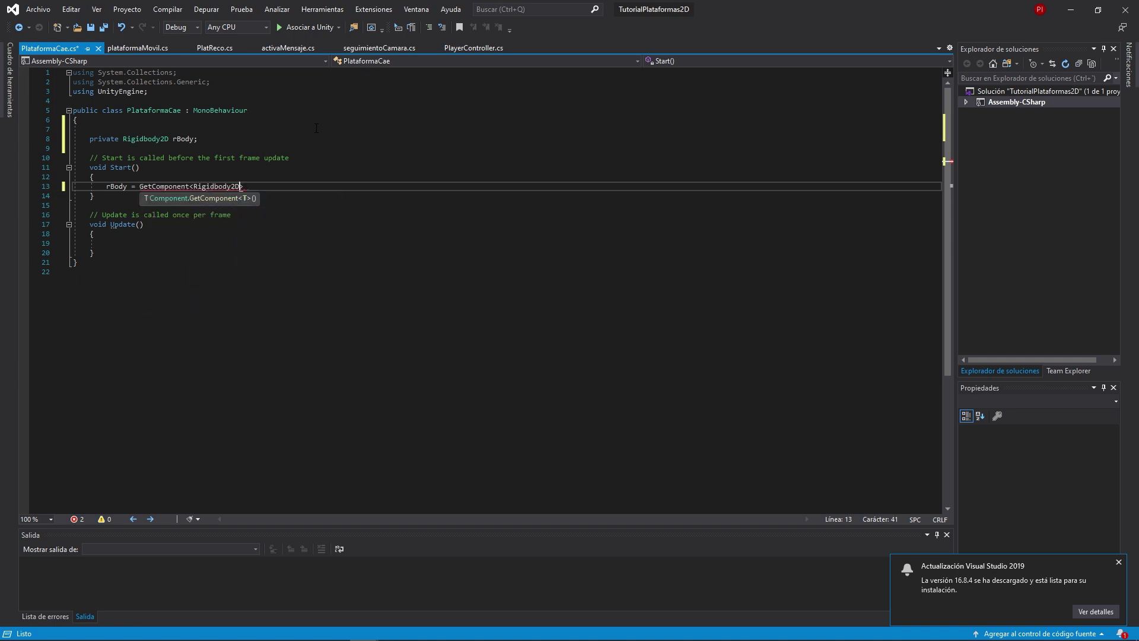
pyautogui.write('>();')
pyautogui.press('Down')
pyautogui.press('Down')
pyautogui.press('Down')
pyautogui.press('Down')
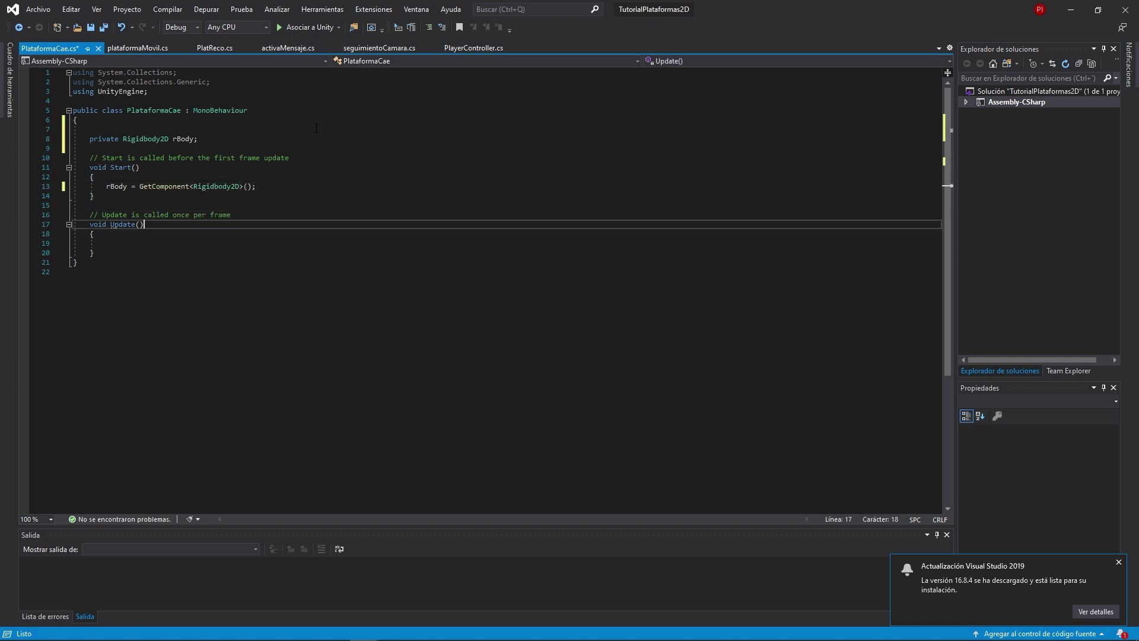
pyautogui.press('Down')
pyautogui.press('Down')
pyautogui.hotkey('ctrl', 's')
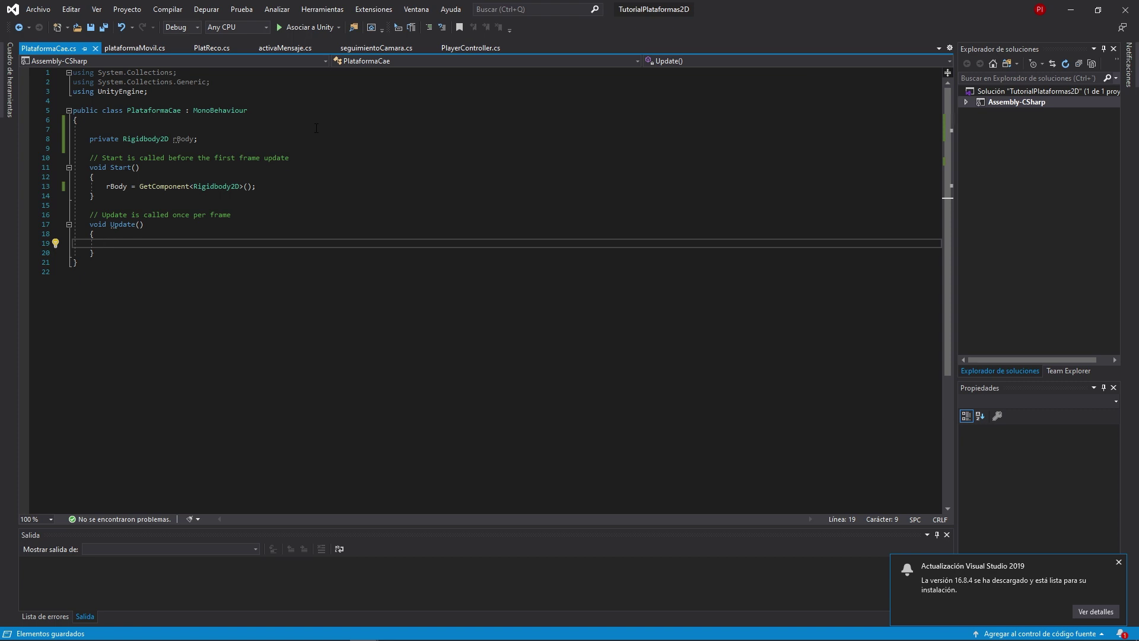
# Add a private void OnCollisionEnter2D method below Update, fixing the 'privare' typo
pyautogui.hotkey('alt', 'Tab')
pyautogui.click(115, 252)
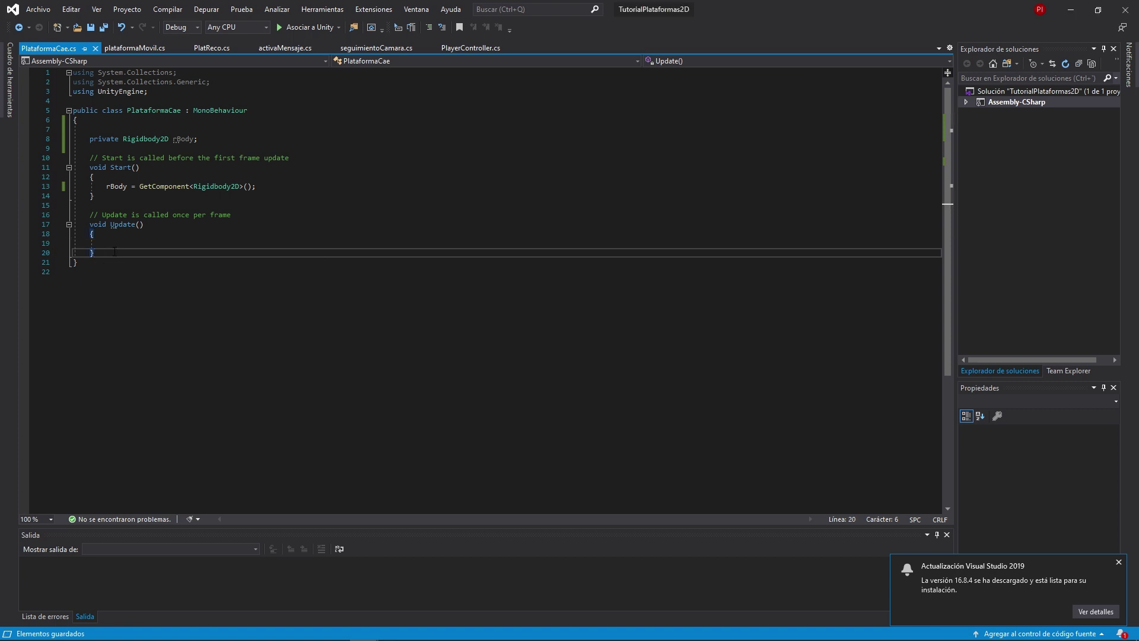
pyautogui.press('Return')
pyautogui.press('Return')
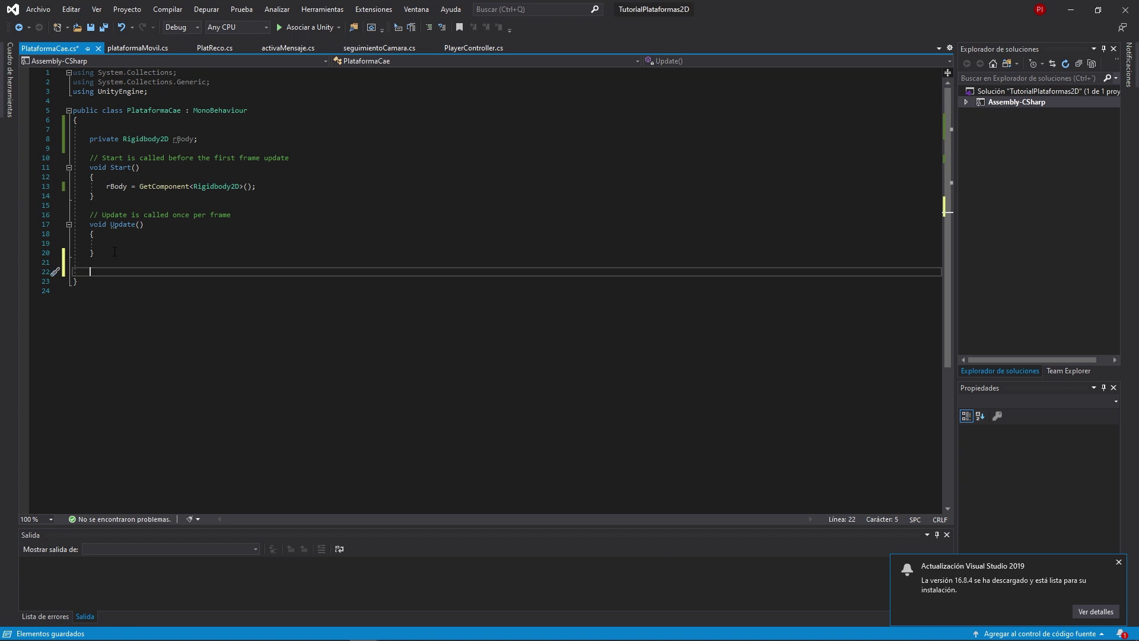
pyautogui.write('privare ')
pyautogui.write('void oncli')
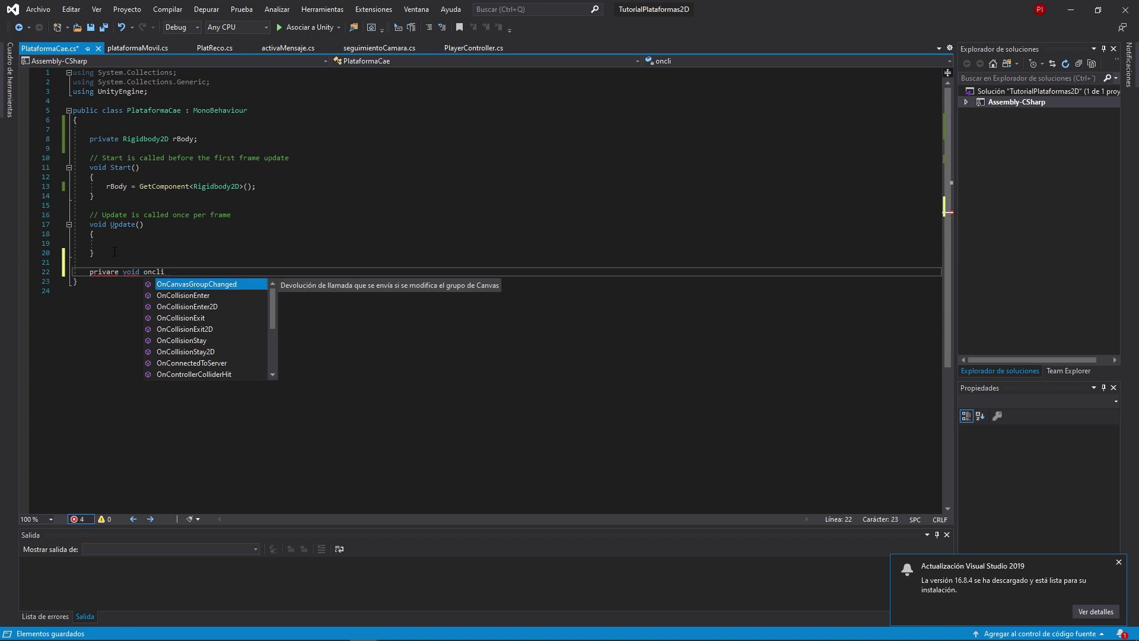
pyautogui.press('Down')
pyautogui.press('Down')
pyautogui.press('Return')
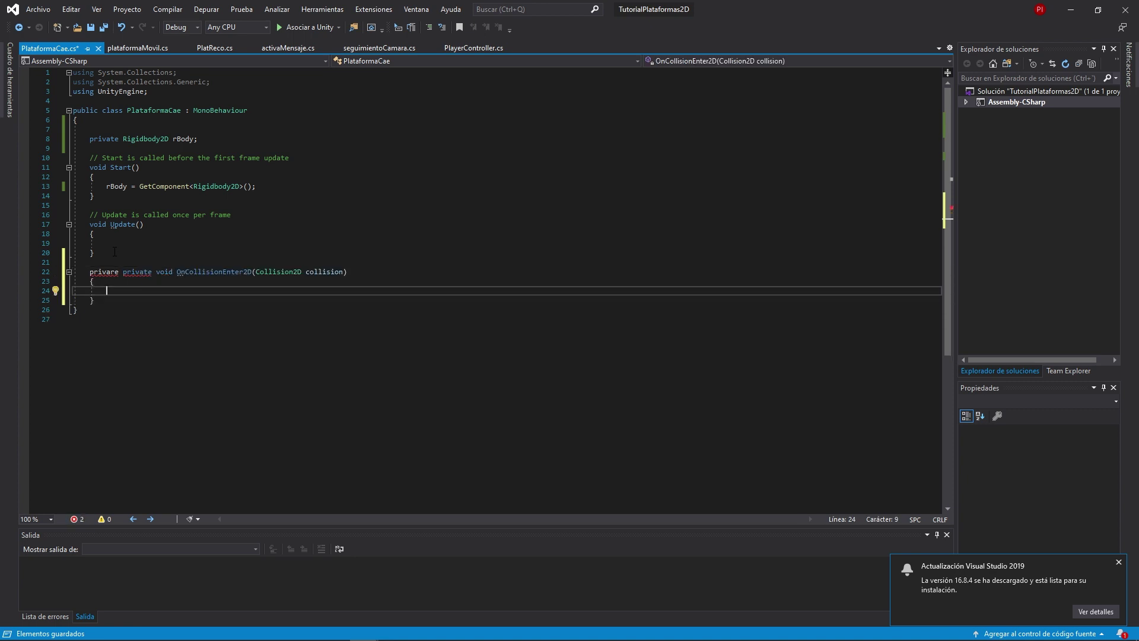
pyautogui.press('Up')
pyautogui.press('Up')
pyautogui.press('Right')
pyautogui.press('Right')
pyautogui.press('BackSpace')
pyautogui.write('t')
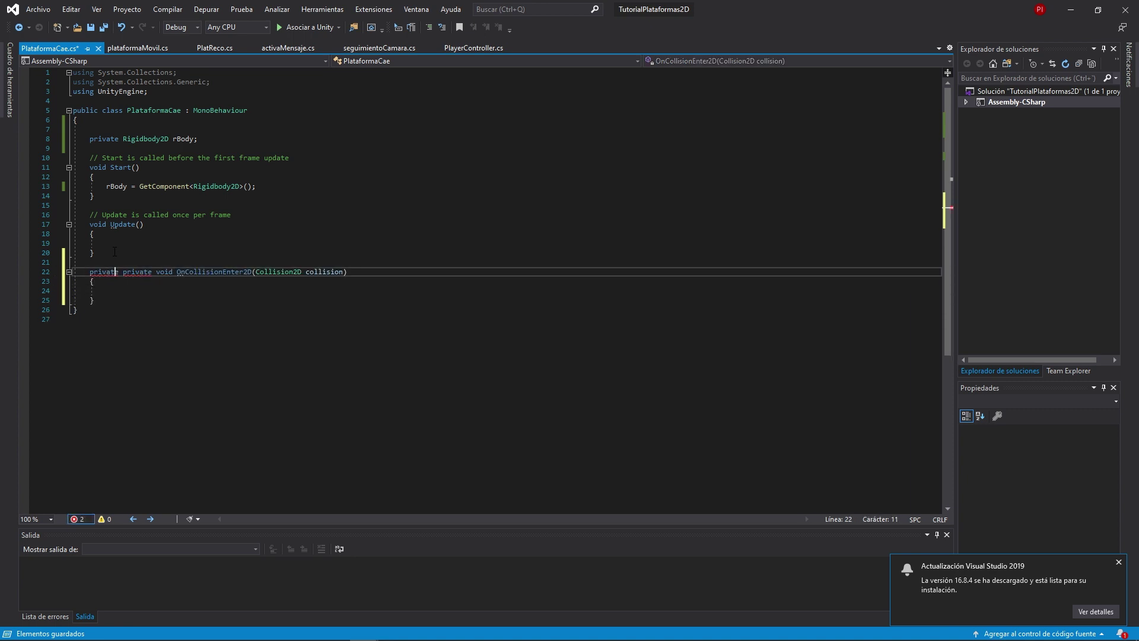
pyautogui.press('Down')
pyautogui.press('End')
pyautogui.hotkey('ctrl', 'z')
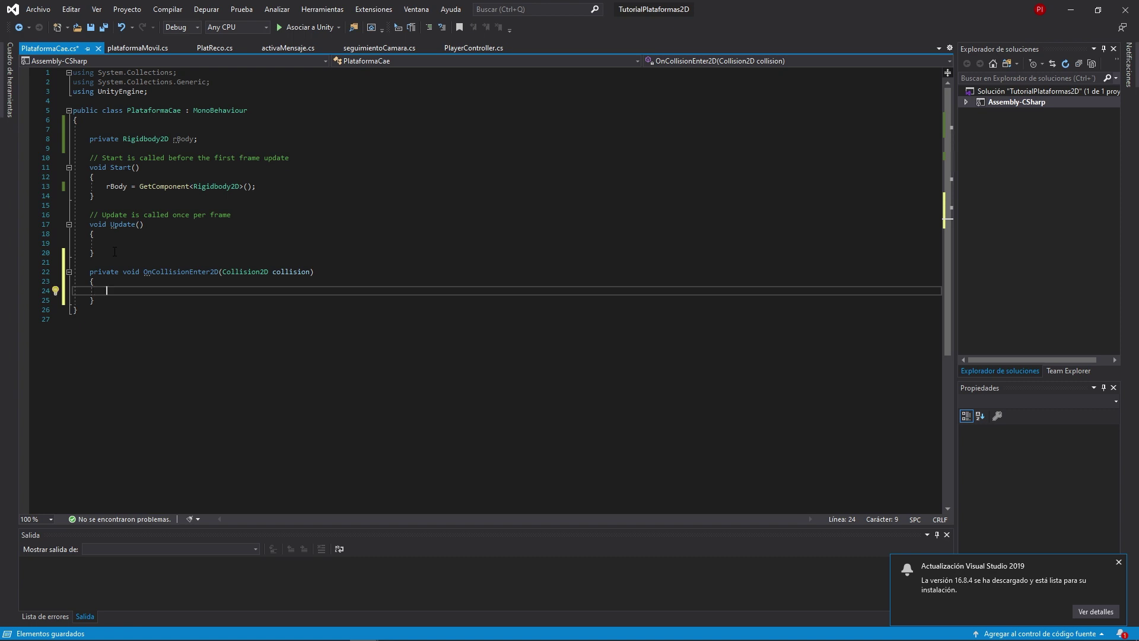
# Inside it, add if (collision.gameObject.tag == "Player") with an opening brace block
pyautogui.write('if c')
pyautogui.write('(collision')
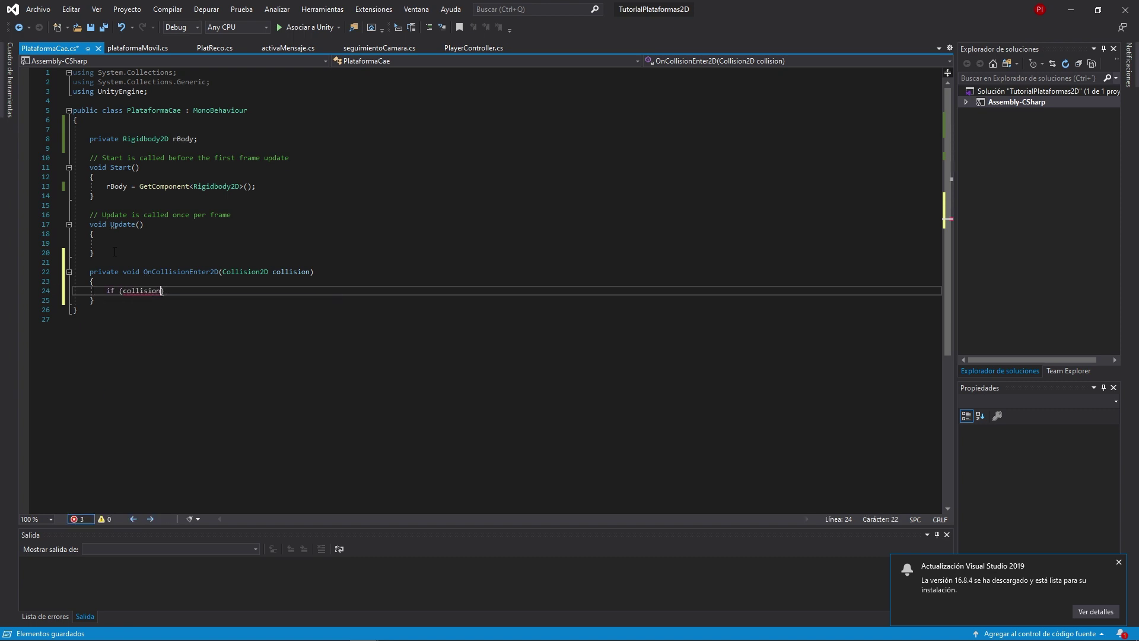
pyautogui.write('.game')
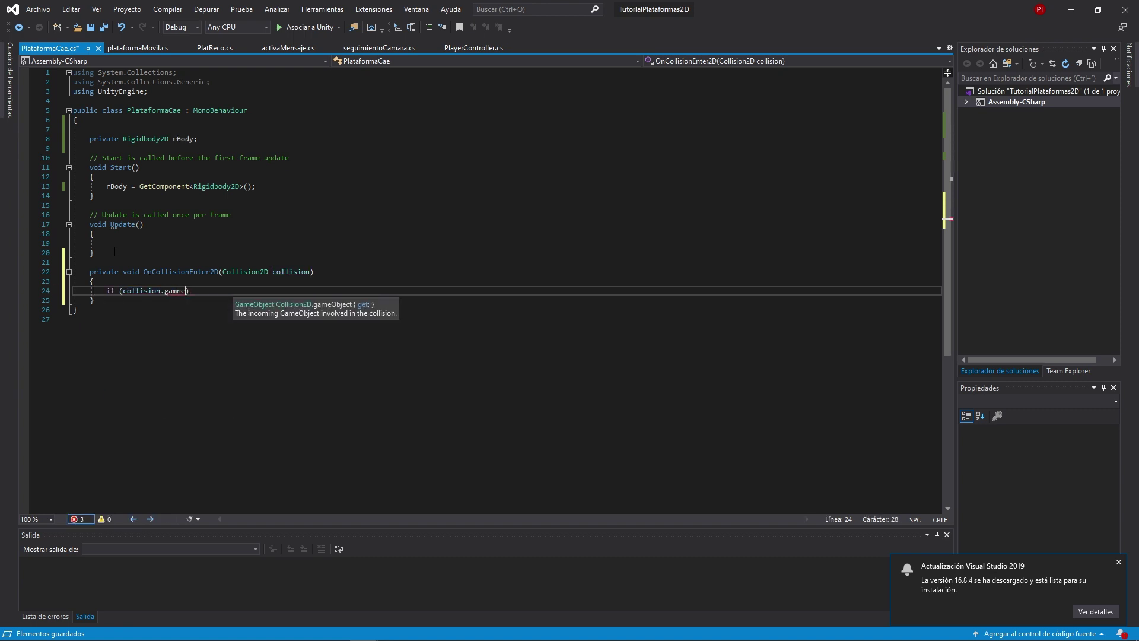
pyautogui.write('Object.tag == "Player"')
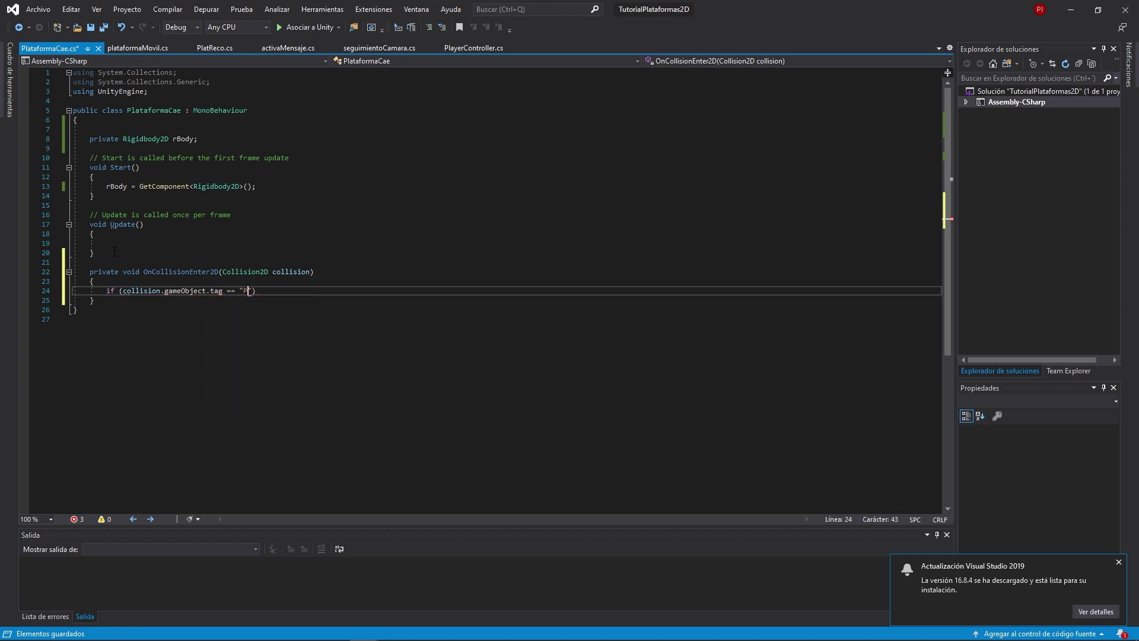
pyautogui.press('End')
pyautogui.write('{')
pyautogui.press('Return')
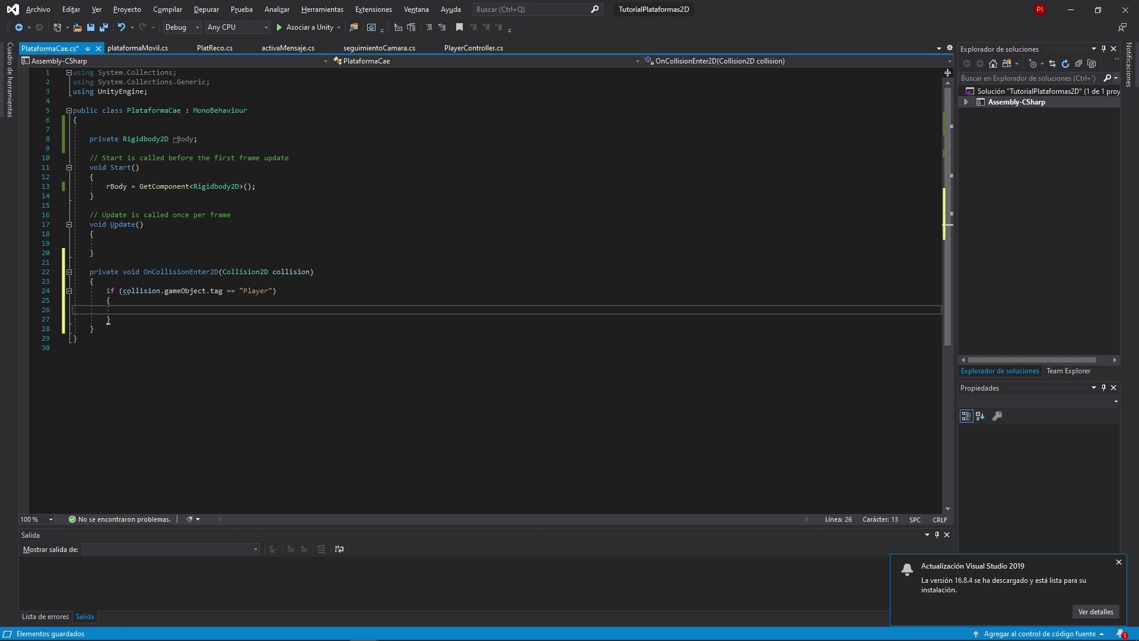
# Add a [SerializeField] float tiempoEspera field and call Invoke("Cae", tiempoEspera) in the Player check
pyautogui.click(273, 128)
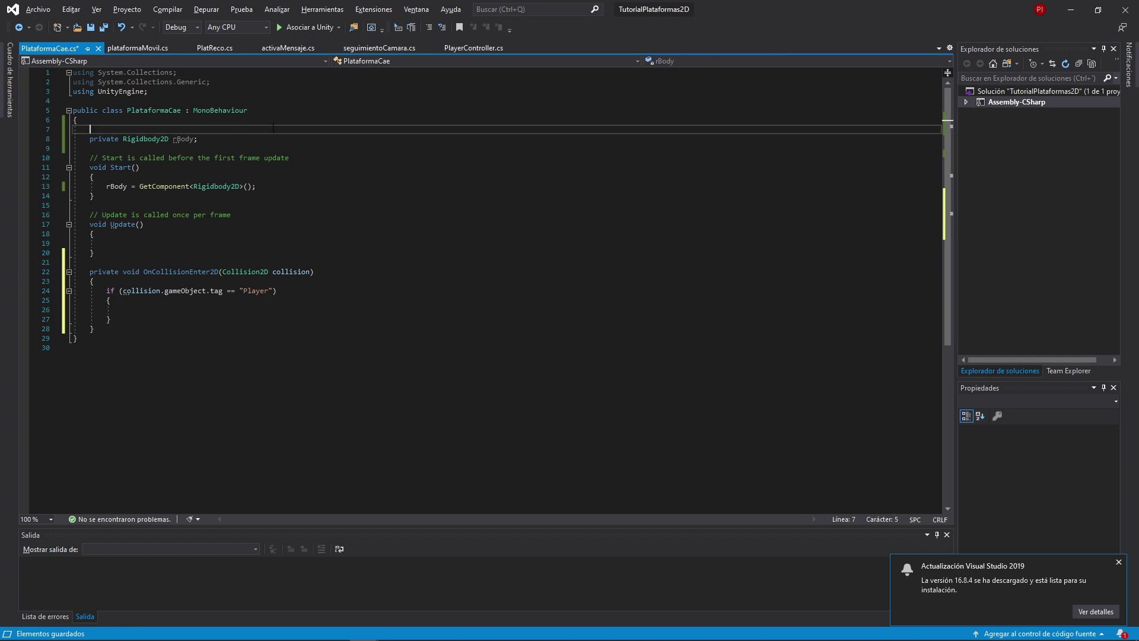
pyautogui.press('Return')
pyautogui.press('Return')
pyautogui.press('Up')
pyautogui.write('[SerializeField] p')
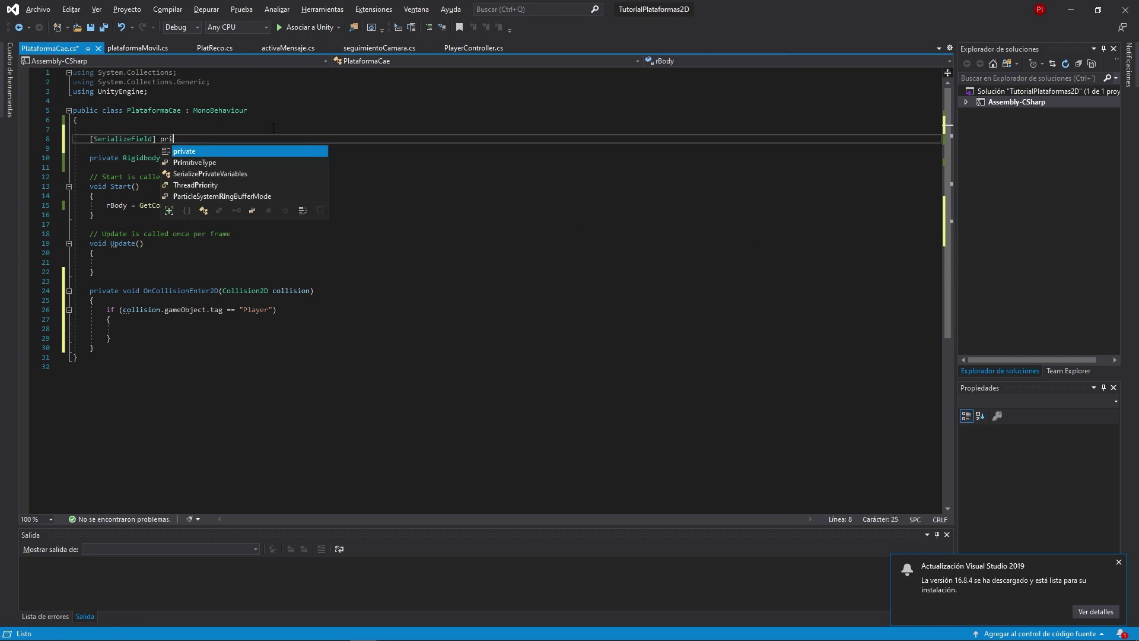
pyautogui.write('rivate float tiempoEspera;M')
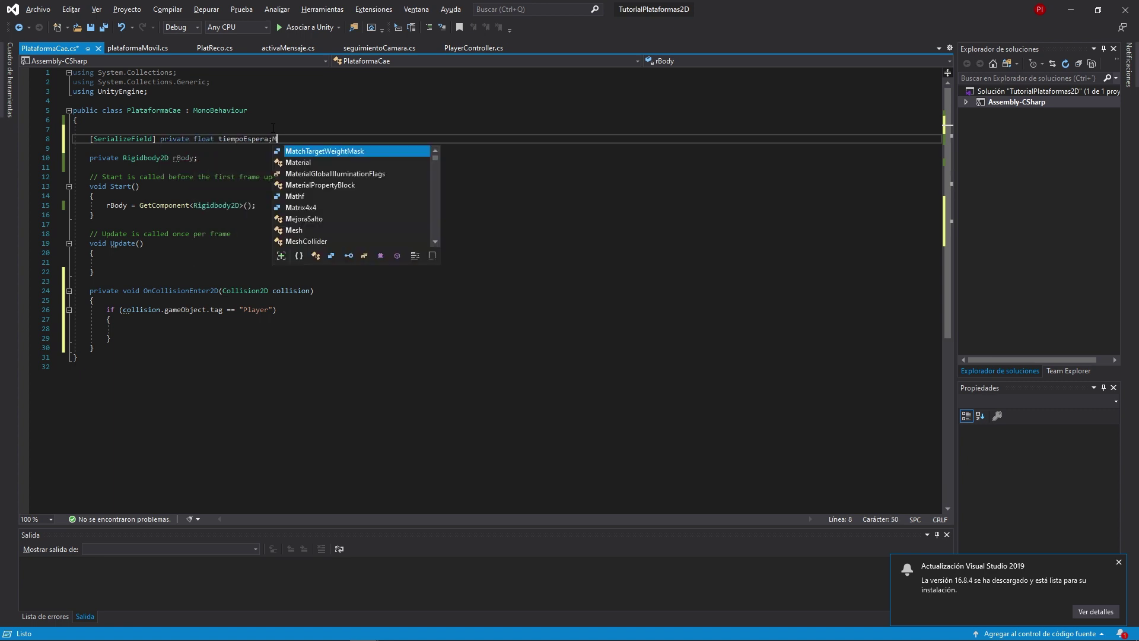
pyautogui.press('BackSpace')
pyautogui.click(214, 330)
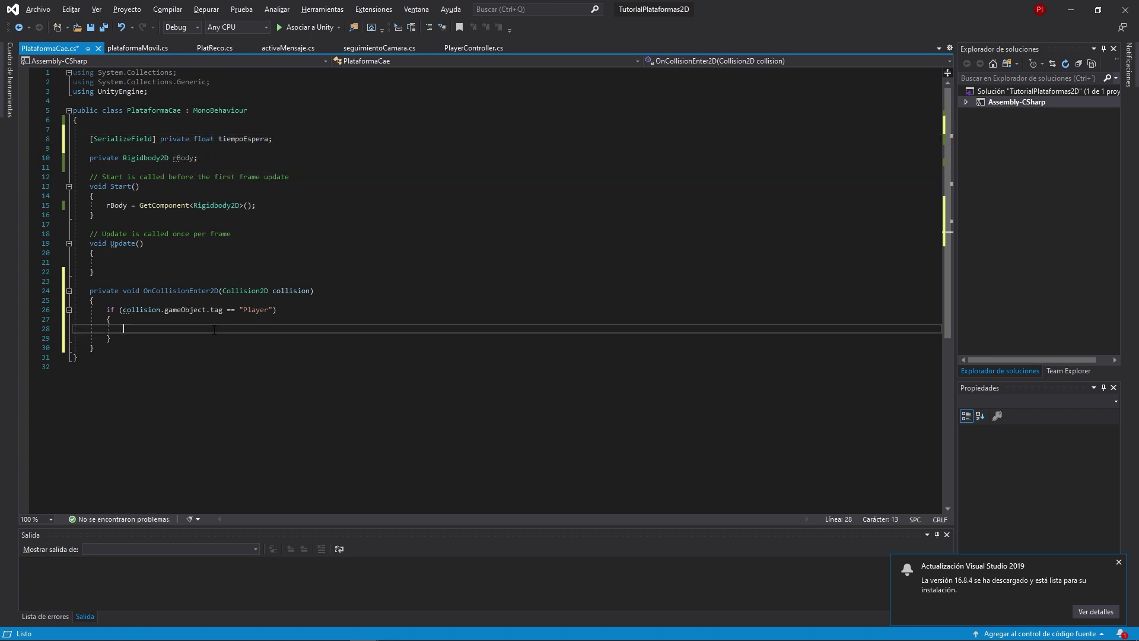
pyautogui.write('Invoke')
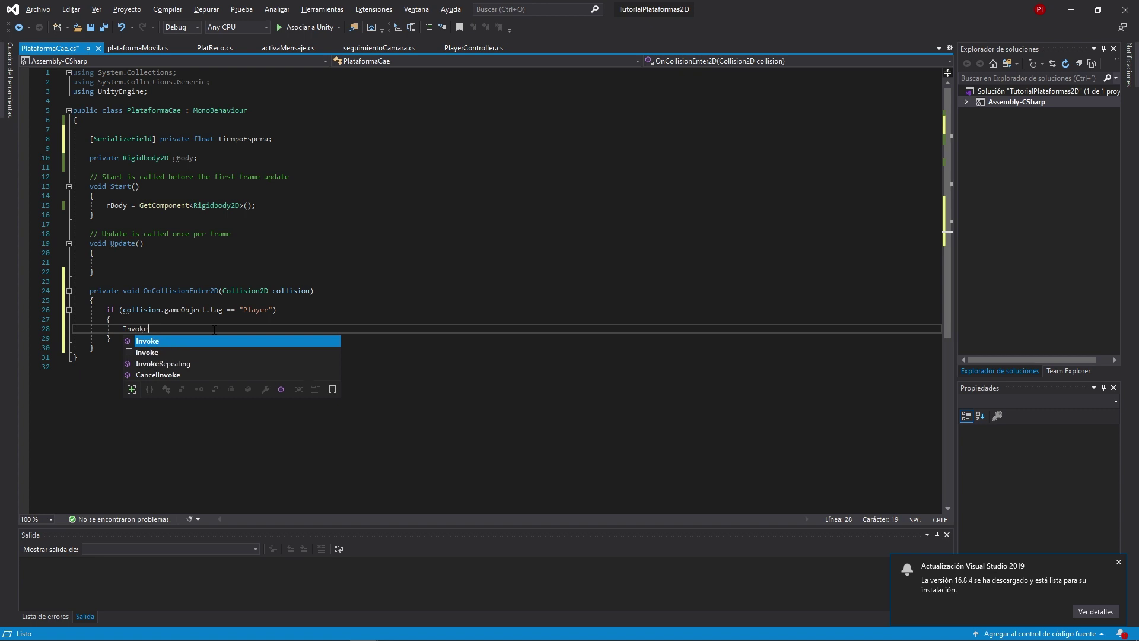
pyautogui.write('("Cae"')
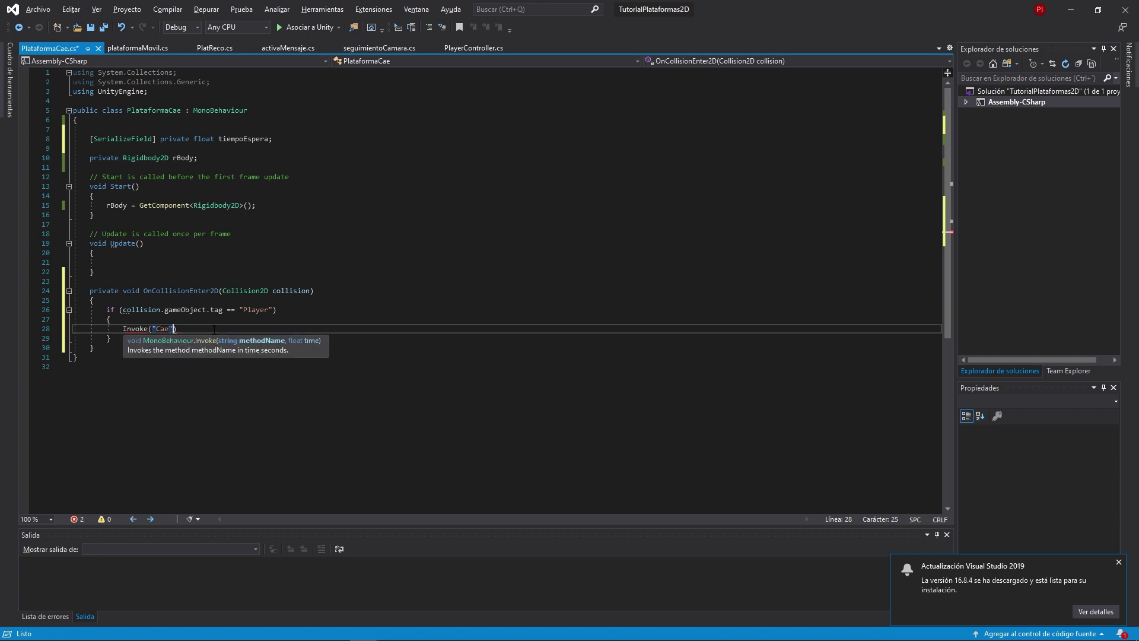
pyautogui.write(', tiempoEspera);')
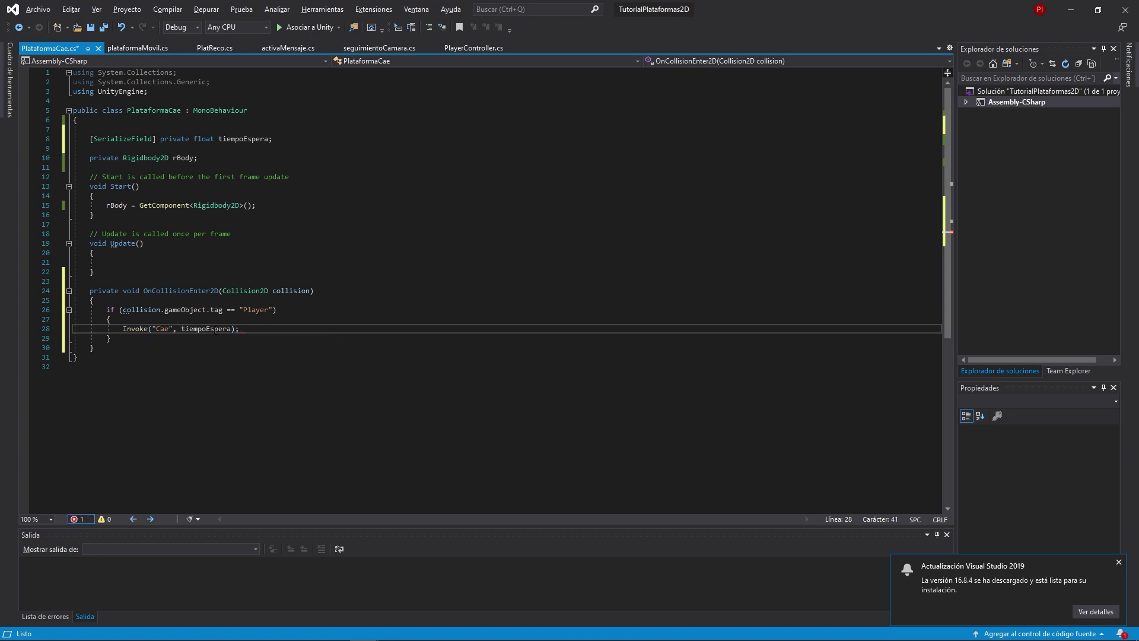
# Write private void Cae() setting rBody.isKinematic = false, and save the script
pyautogui.press('Down')
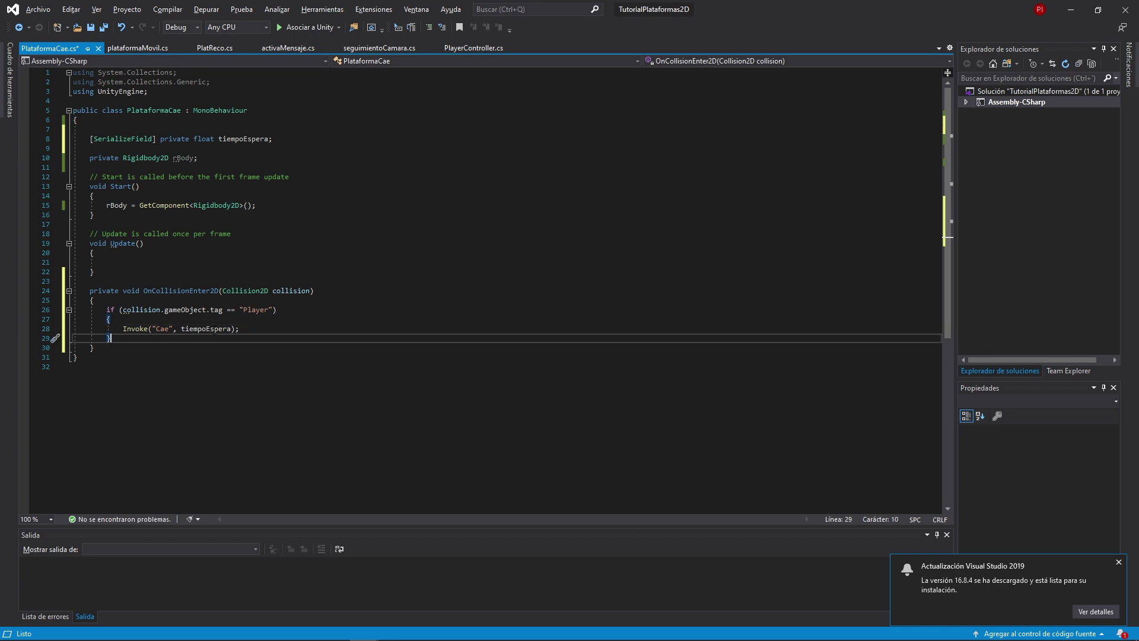
pyautogui.press('Down')
pyautogui.press('Return')
pyautogui.press('Return')
pyautogui.write('pr')
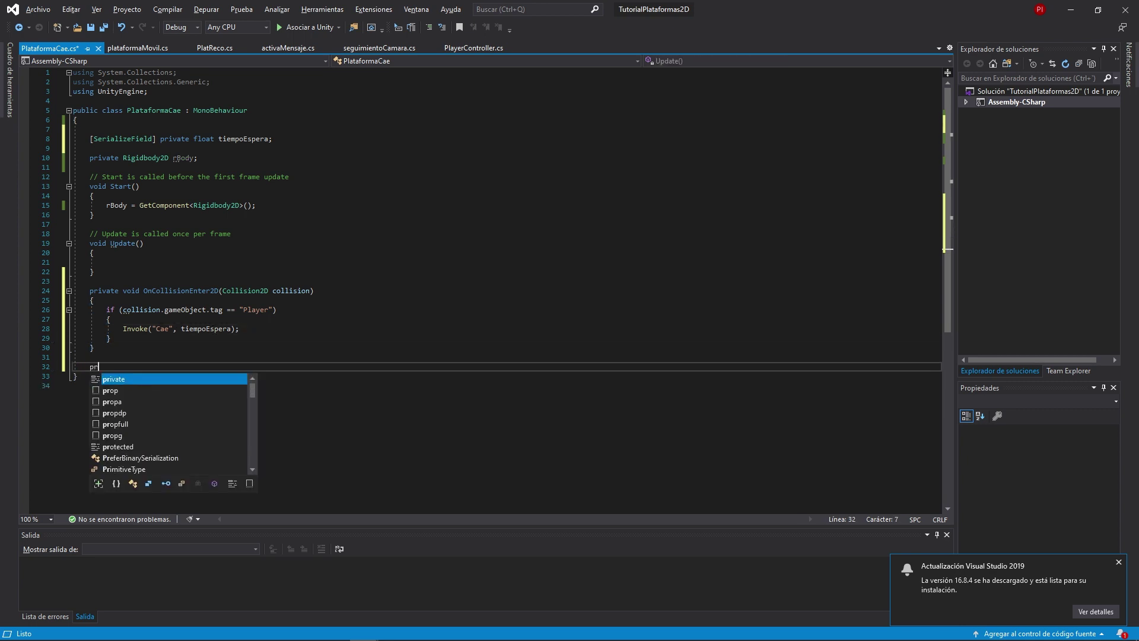
pyautogui.write('ivate void Cae()')
pyautogui.press('Return')
pyautogui.write('{')
pyautogui.press('Return')
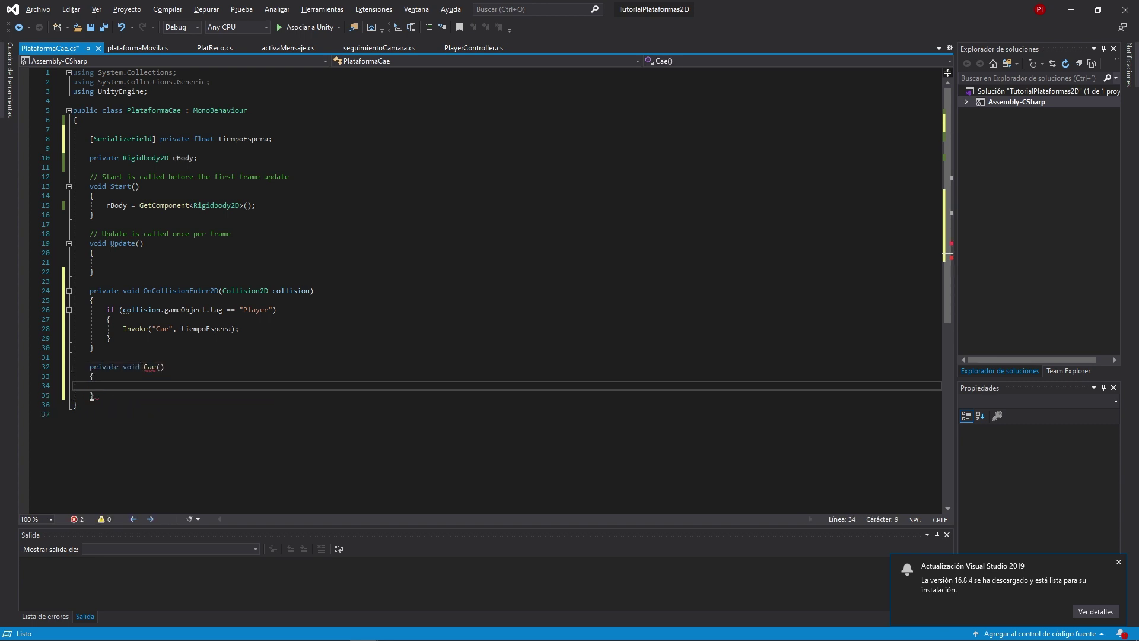
pyautogui.write('rBody.')
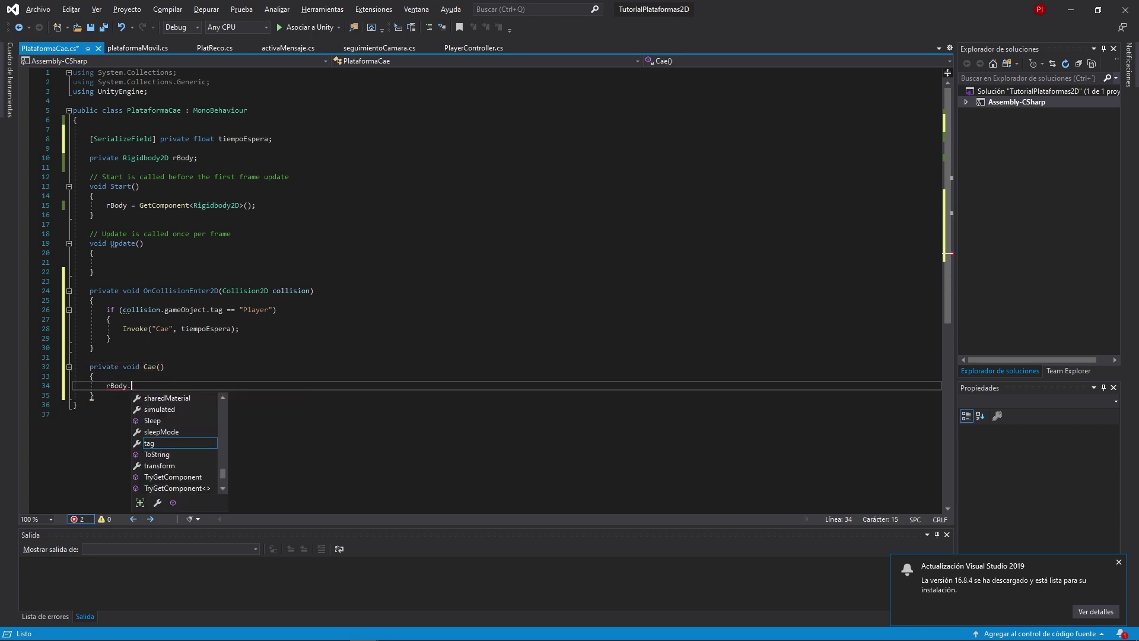
pyautogui.write('isK')
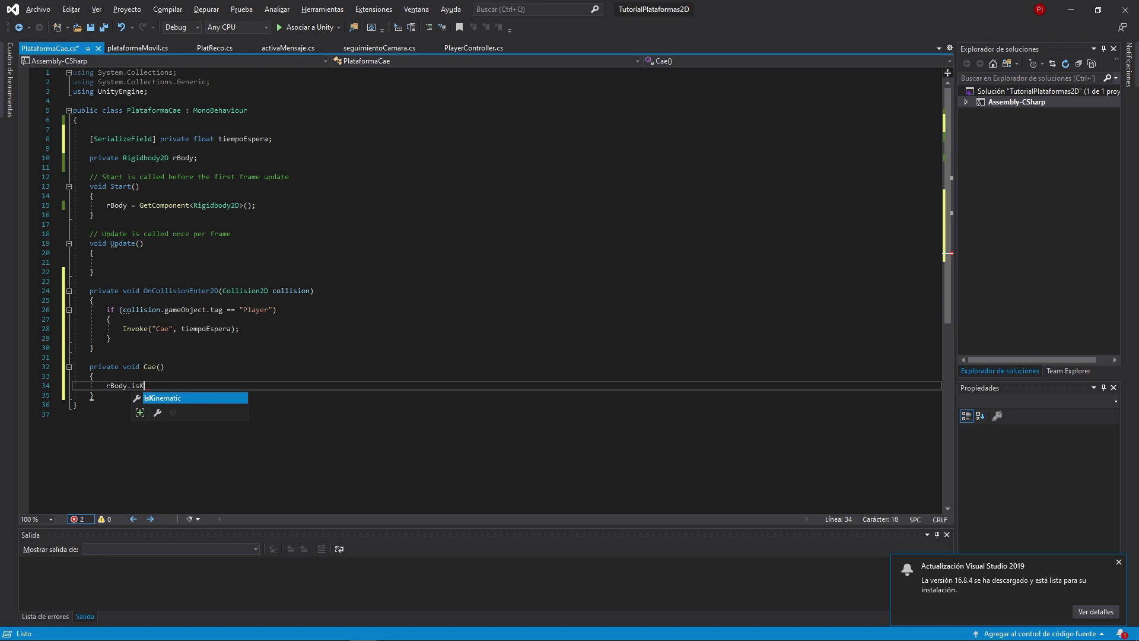
pyautogui.press('Tab')
pyautogui.write('= false;')
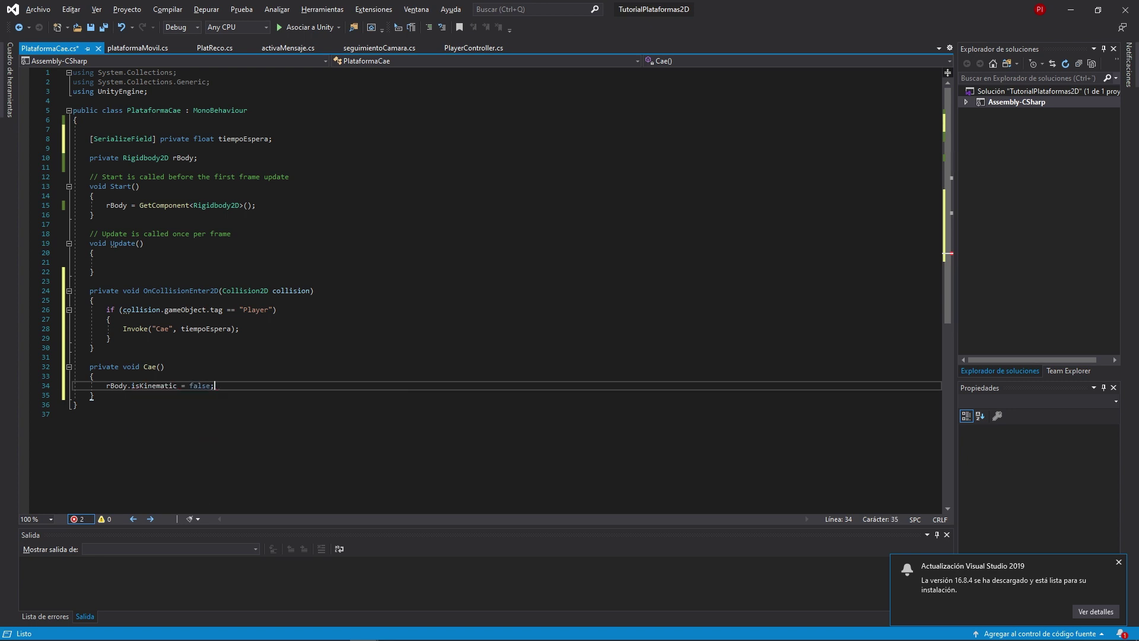
pyautogui.hotkey('ctrl', 's')
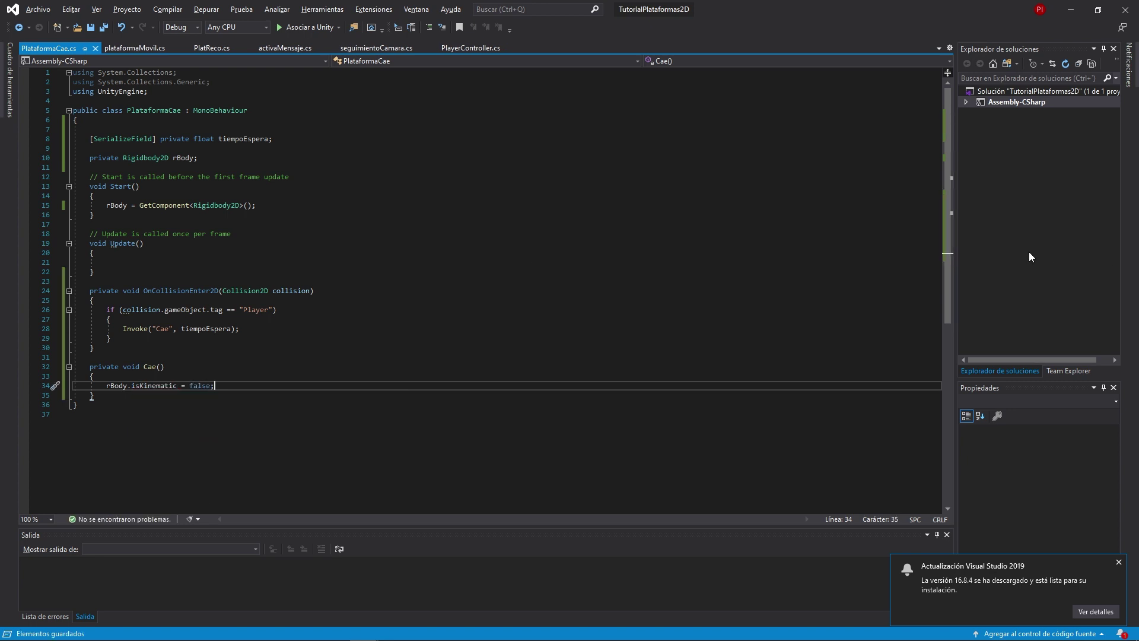
# Add a Rigidbody 2D to Plataforma 2x2 Cae with Body Type set to Kinematic
pyautogui.click(1071, 10)
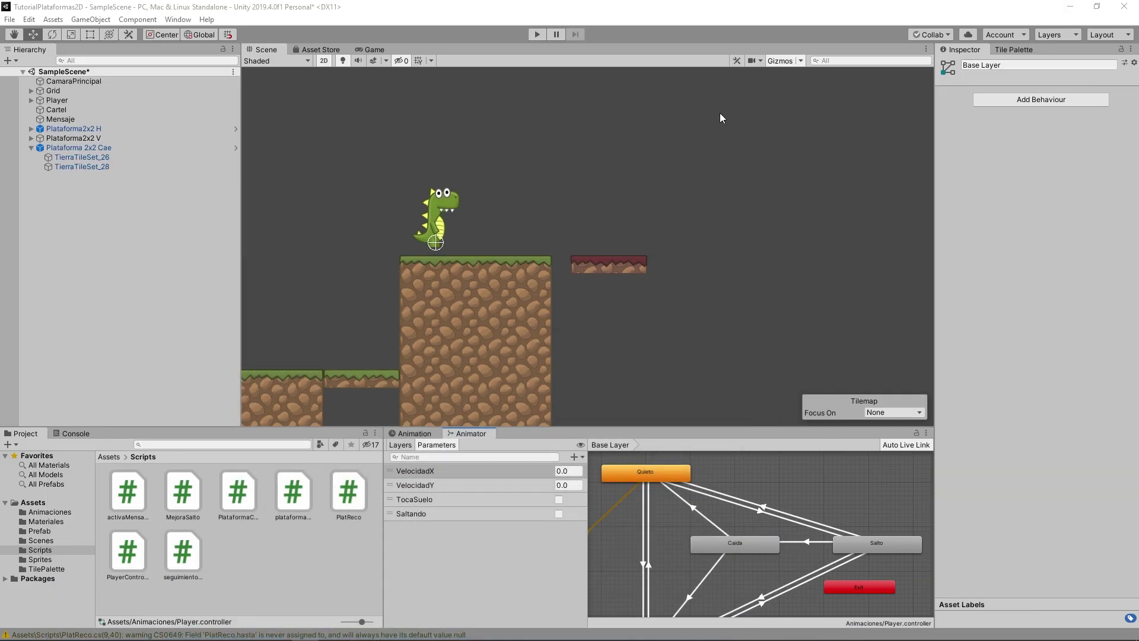
pyautogui.click(86, 149)
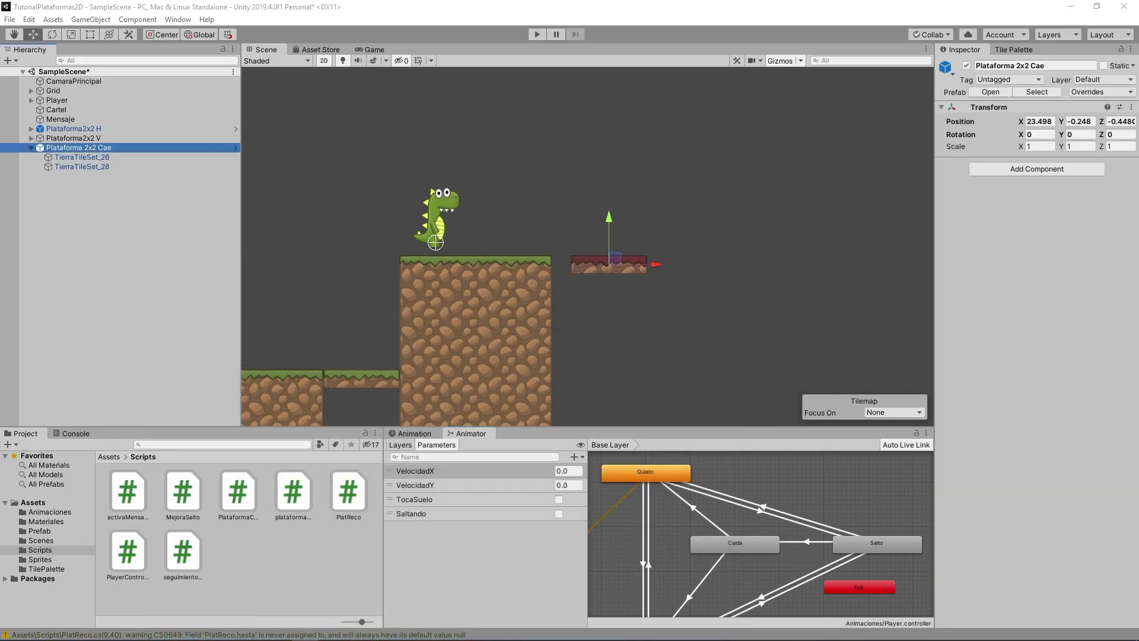
pyautogui.click(1001, 170)
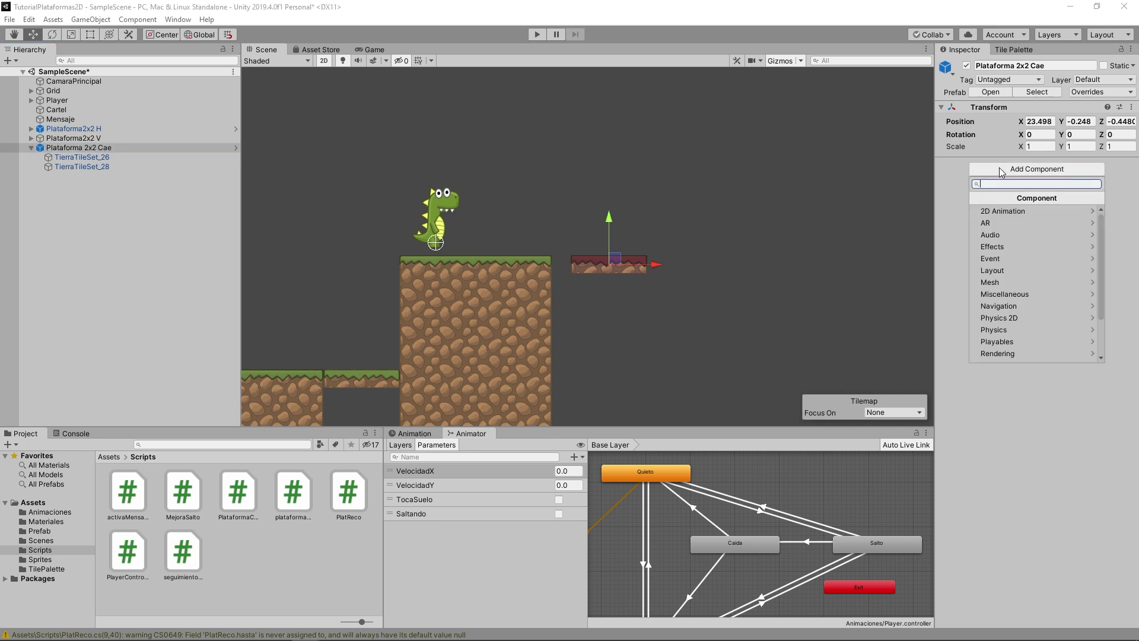
pyautogui.write('ri')
pyautogui.click(1003, 222)
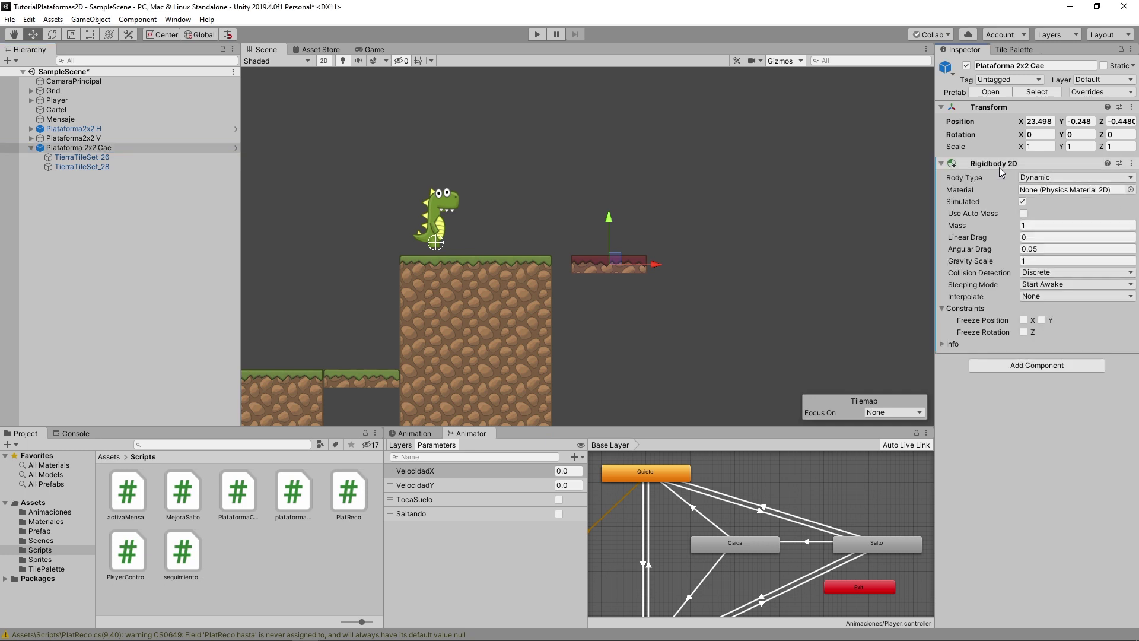
pyautogui.click(1056, 178)
pyautogui.click(1056, 205)
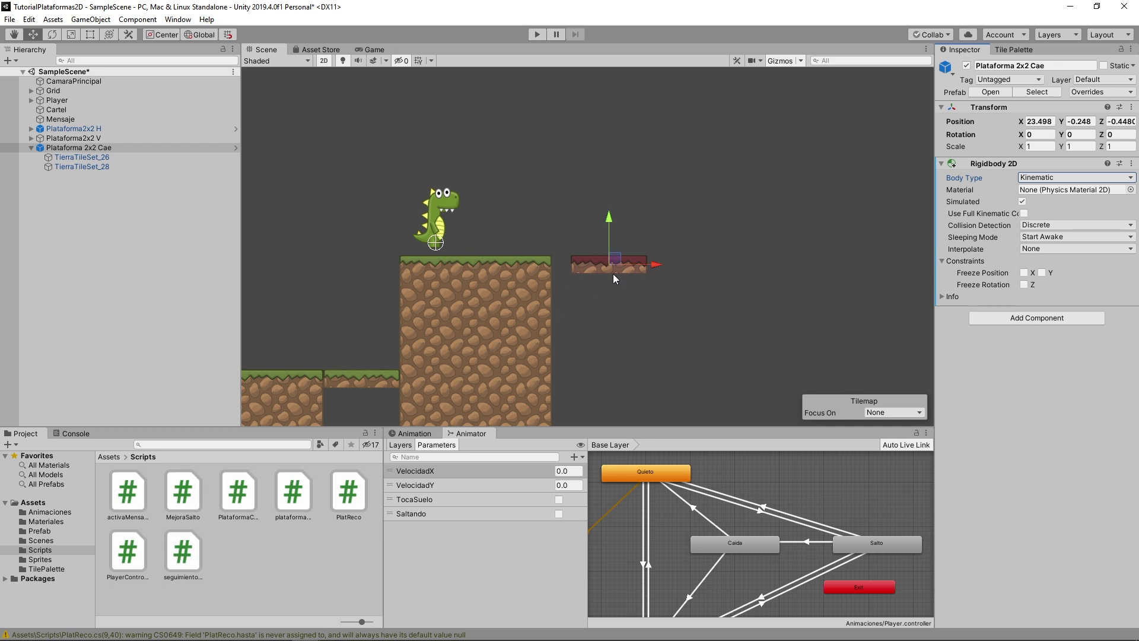
# Freeze Z rotation, set Interpolate to Interpolate and Collision Detection to Continuous
pyautogui.click(1024, 285)
pyautogui.click(1062, 248)
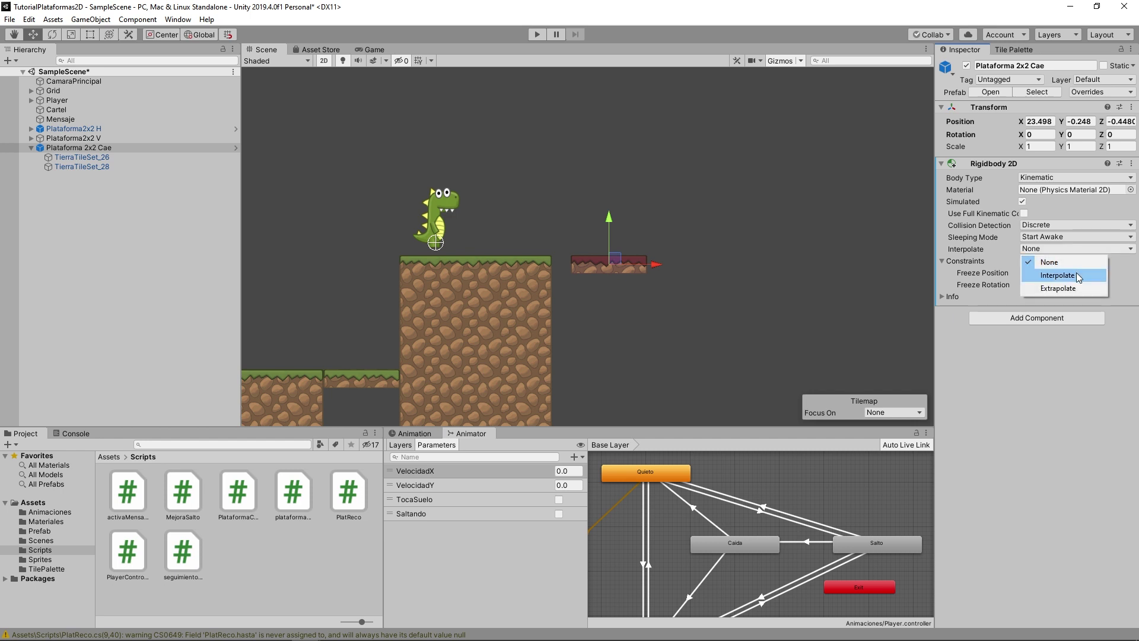
pyautogui.click(1077, 275)
pyautogui.click(1062, 225)
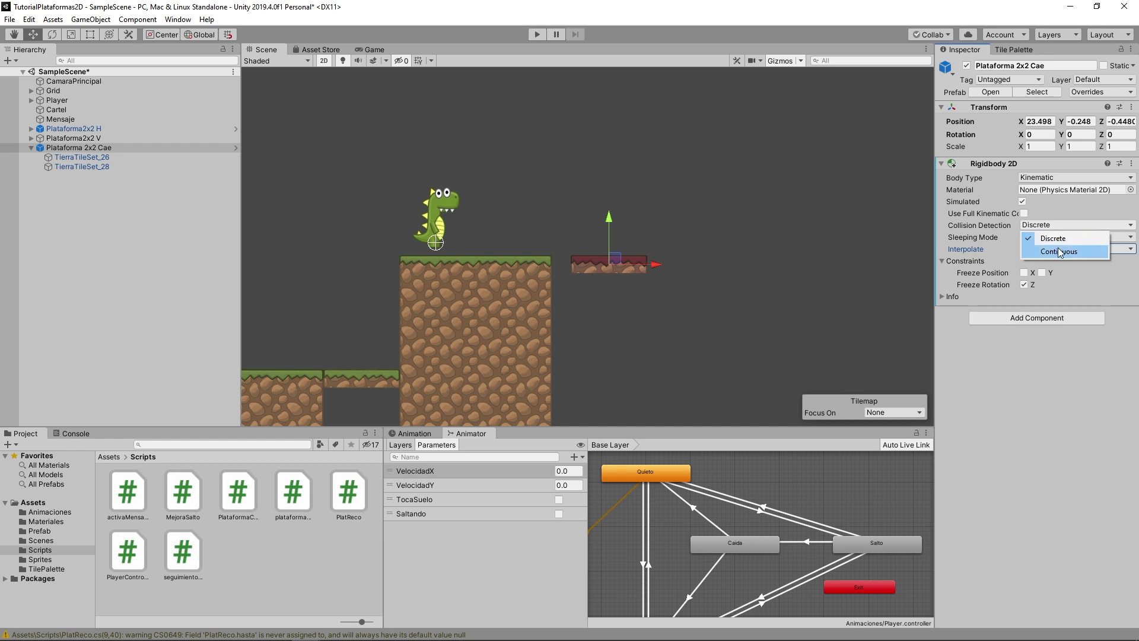
pyautogui.click(1060, 252)
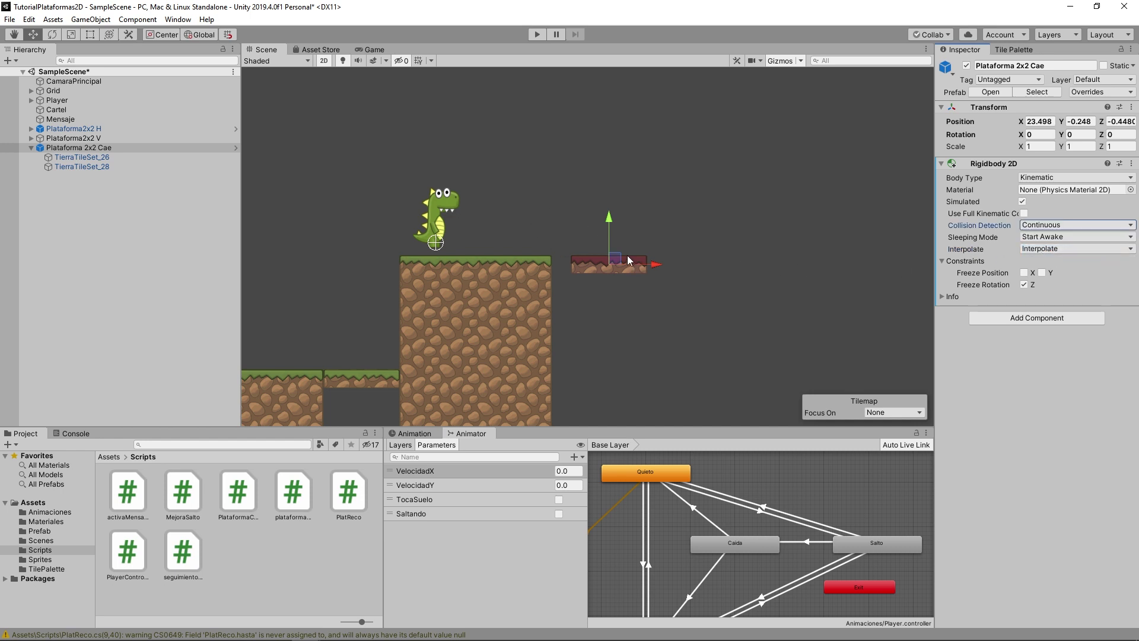
pyautogui.click(1043, 319)
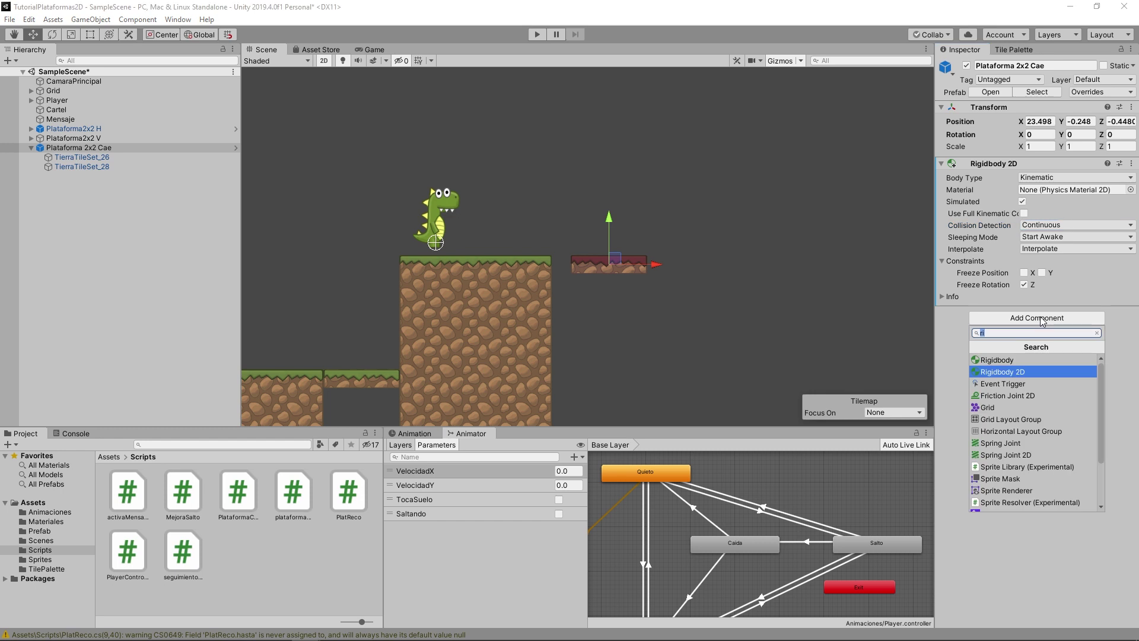
# Add a Box Collider 2D via the 'box' search and set its Size to X 2, Y 0.5
pyautogui.write('box')
pyautogui.press('Return')
pyautogui.scroll(3, 653, 264)
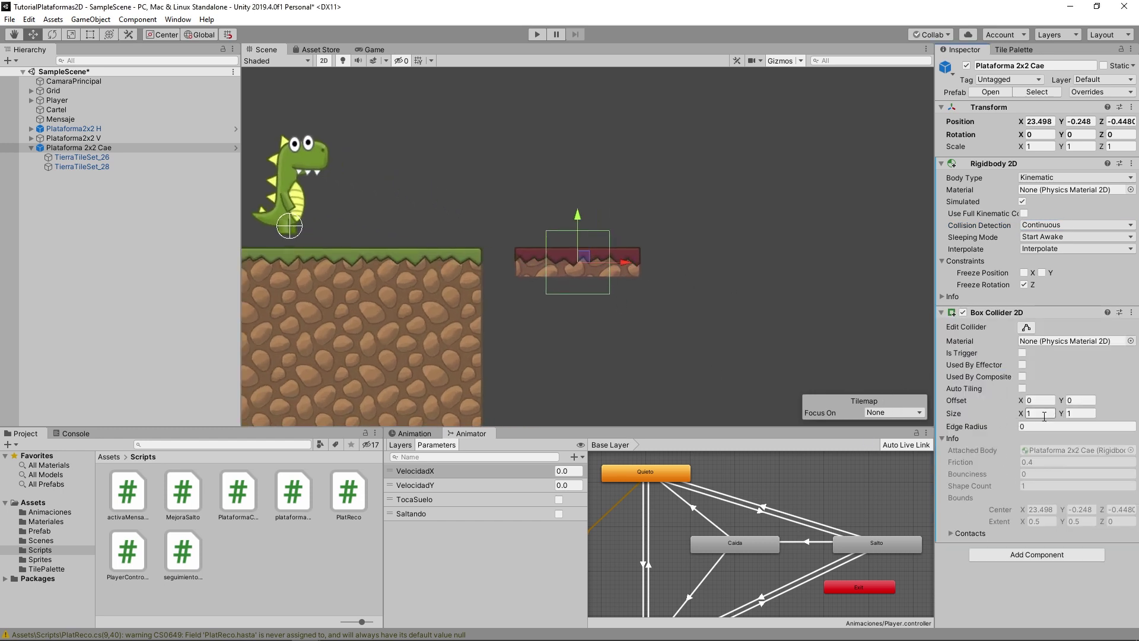
pyautogui.click(1040, 413)
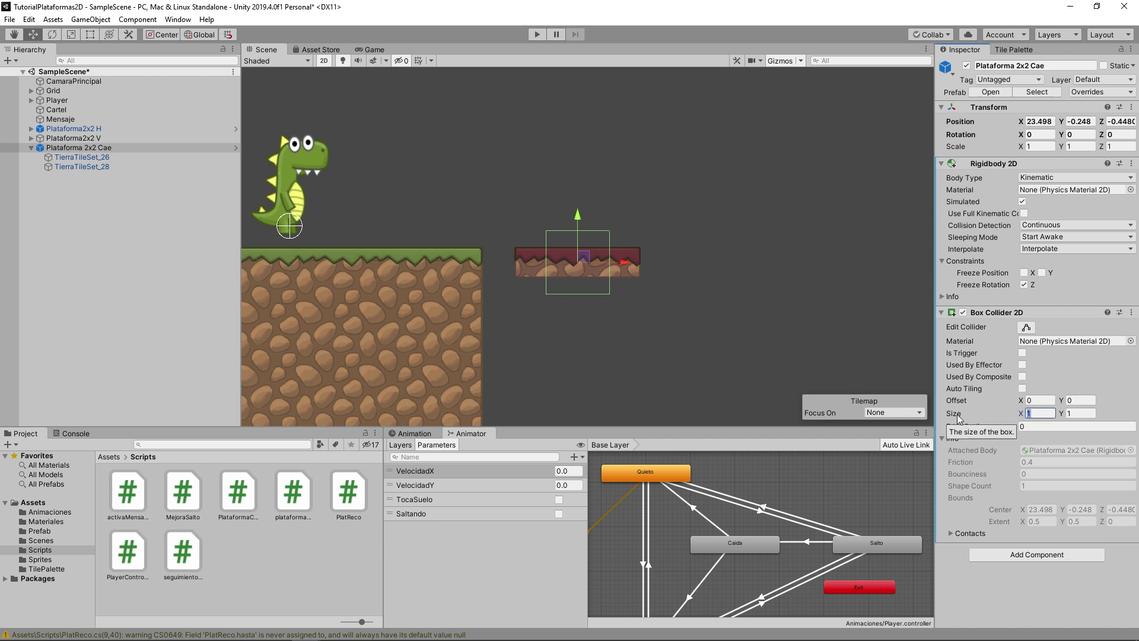
pyautogui.write('2')
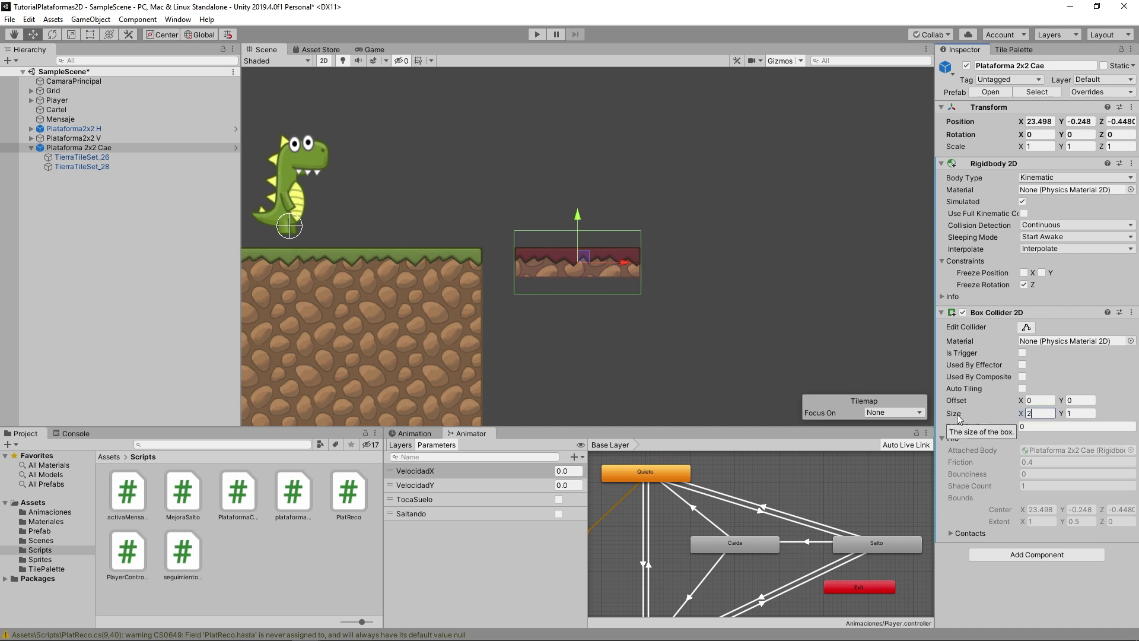
pyautogui.press('Tab')
pyautogui.write('0.5')
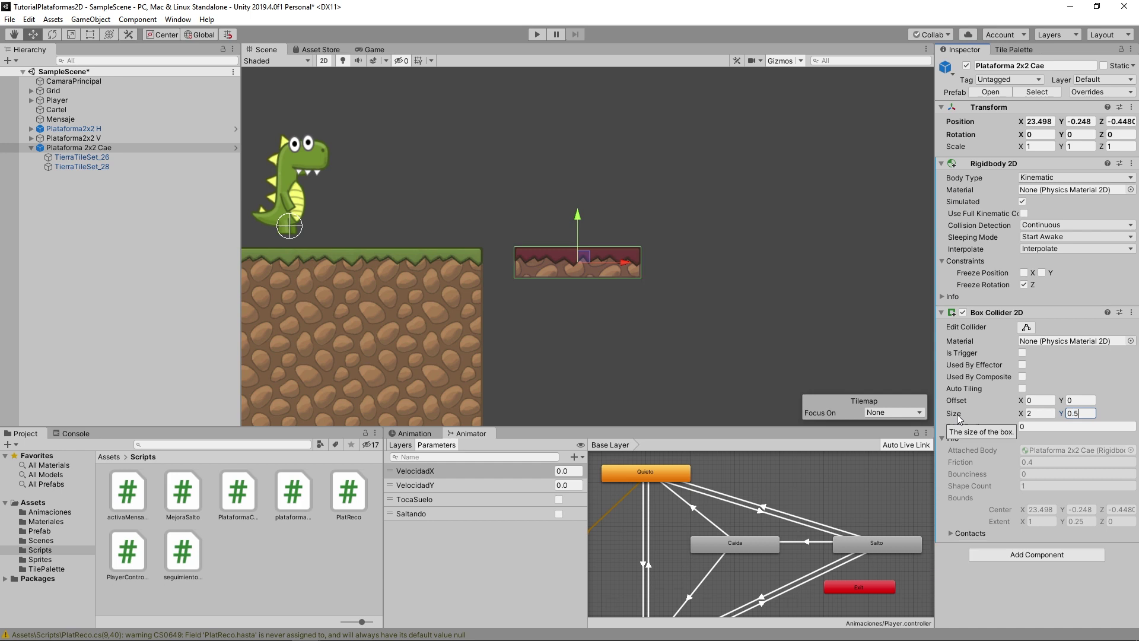
pyautogui.scroll(3, 534, 261)
pyautogui.scroll(-4, 560, 273)
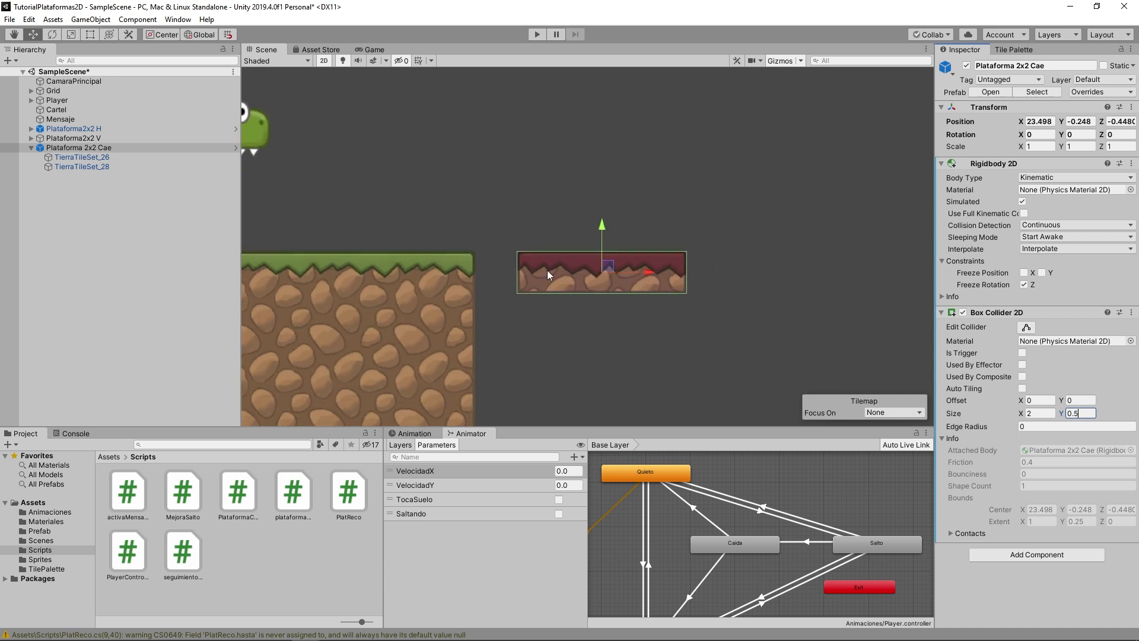
pyautogui.scroll(-1, 525, 269)
pyautogui.scroll(-1, 615, 261)
pyautogui.scroll(-1, 615, 261)
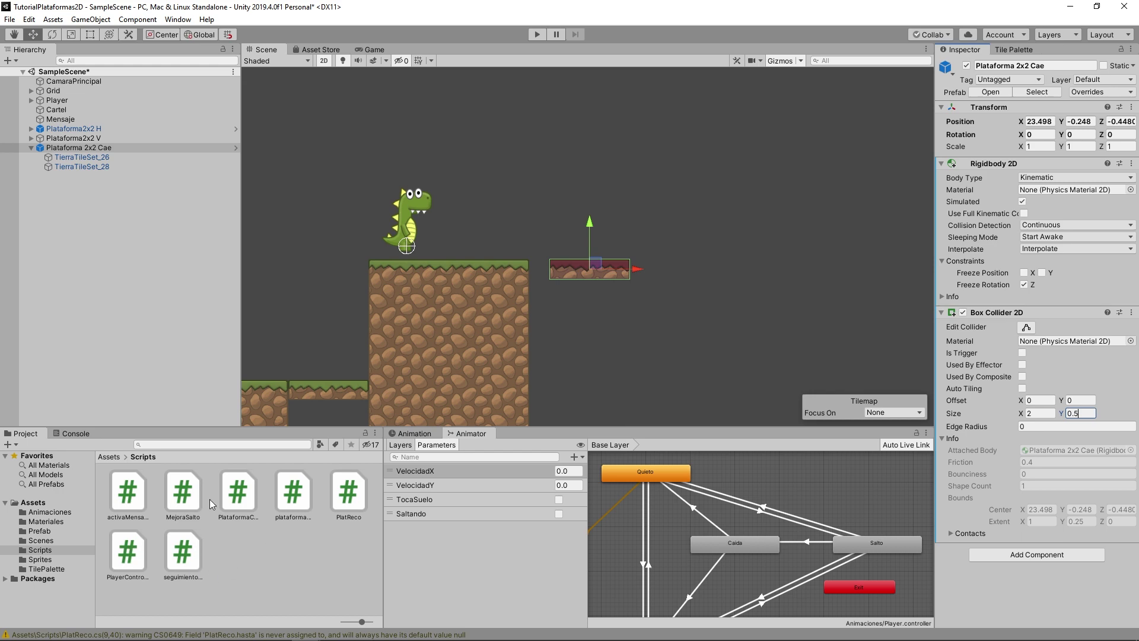
# Add PlataformaCae to Plataforma 2x2 Cae with Tiempo Espera 0.5, then enter Play mode
pyautogui.click(247, 504)
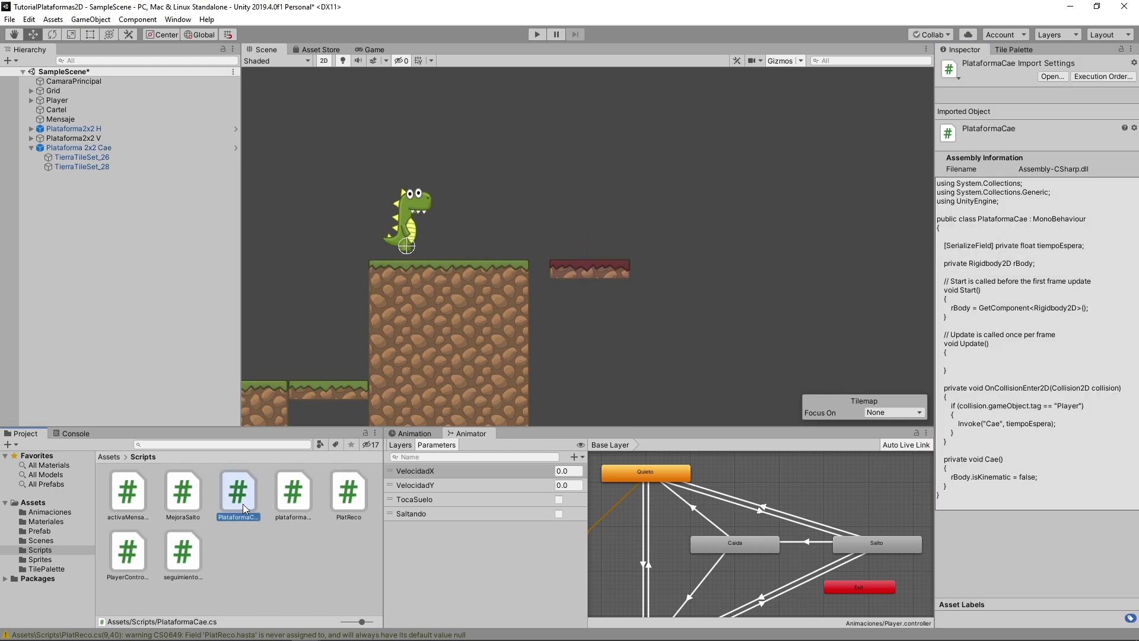
pyautogui.hotkey('ctrl', 'z')
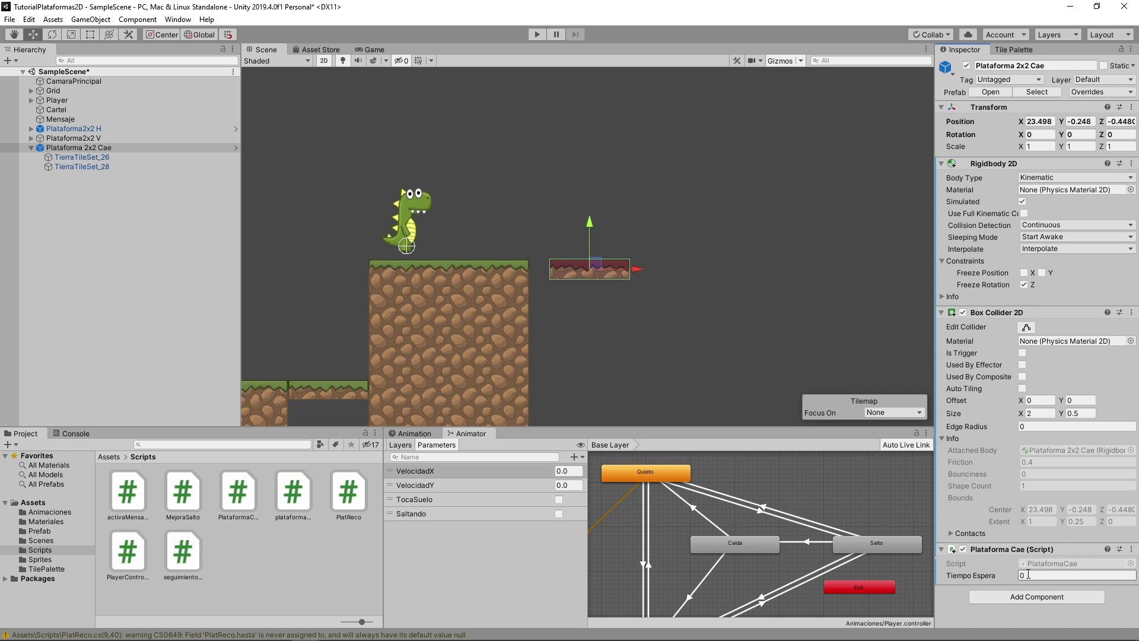
pyautogui.click(1028, 575)
pyautogui.write('0.5')
pyautogui.click(537, 35)
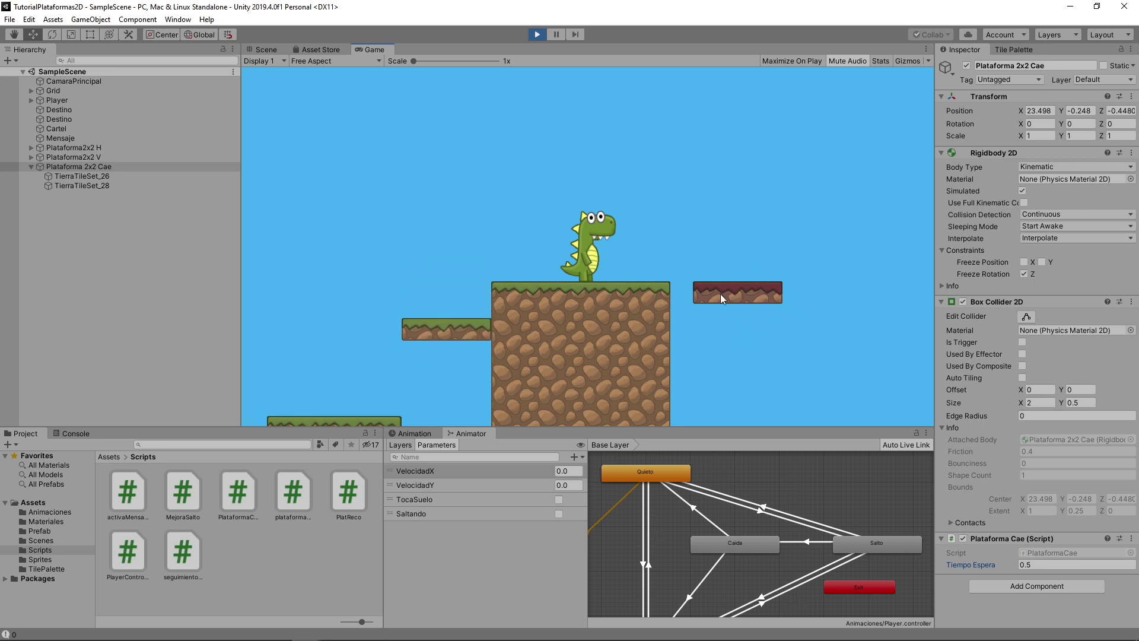
# Walk the dinosaur right, jump it onto the platform, then stop the game
pyautogui.press('Right')
pyautogui.press('space')
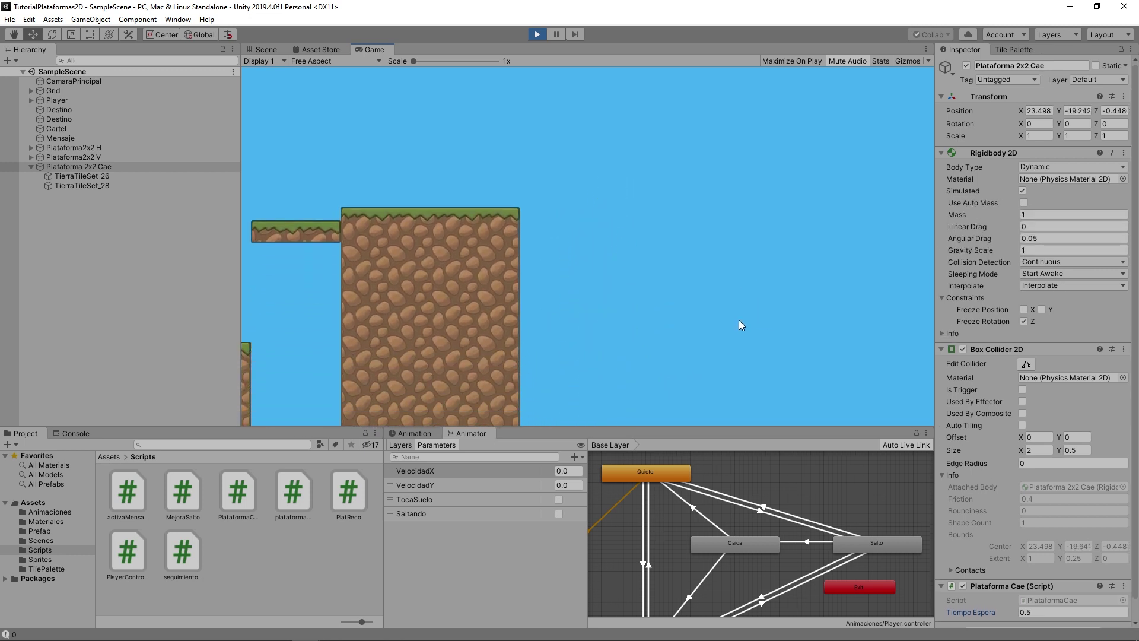
pyautogui.hotkey('ctrl', 'p')
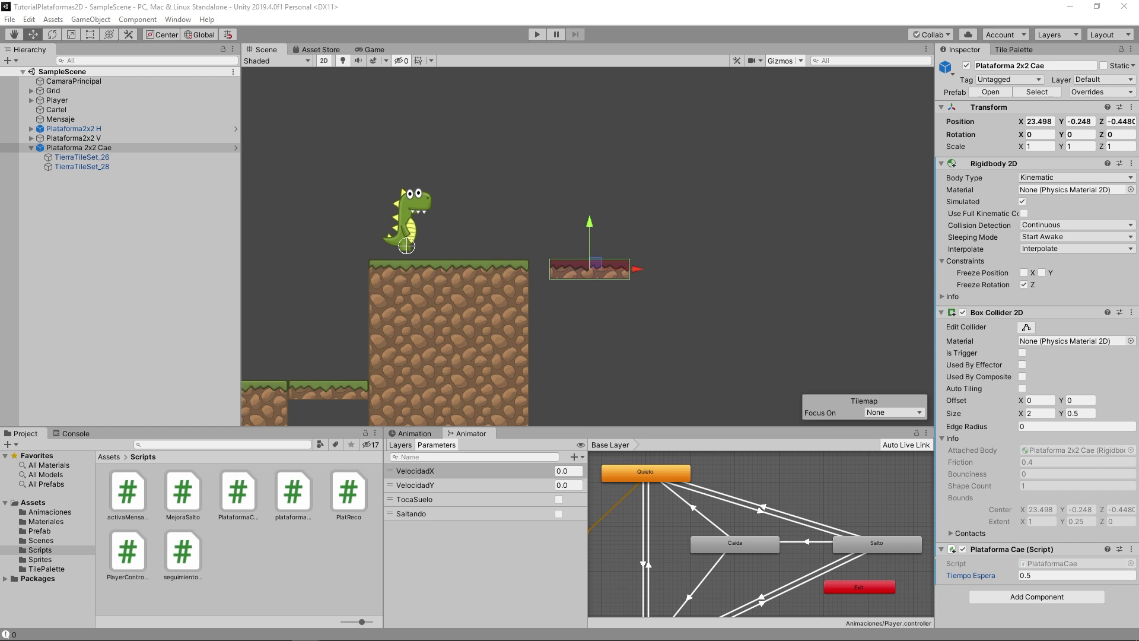
# Tag the platform PlataformaMovil and put it and its child tiles on the Suelo layer
pyautogui.click(1013, 80)
pyautogui.click(1046, 198)
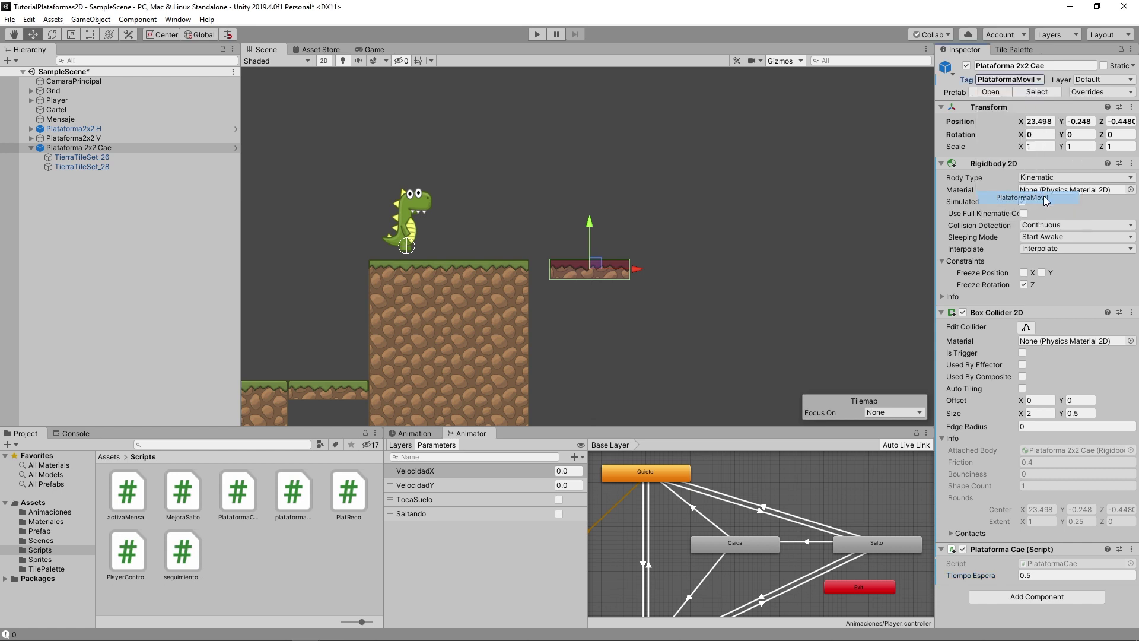
pyautogui.click(1104, 79)
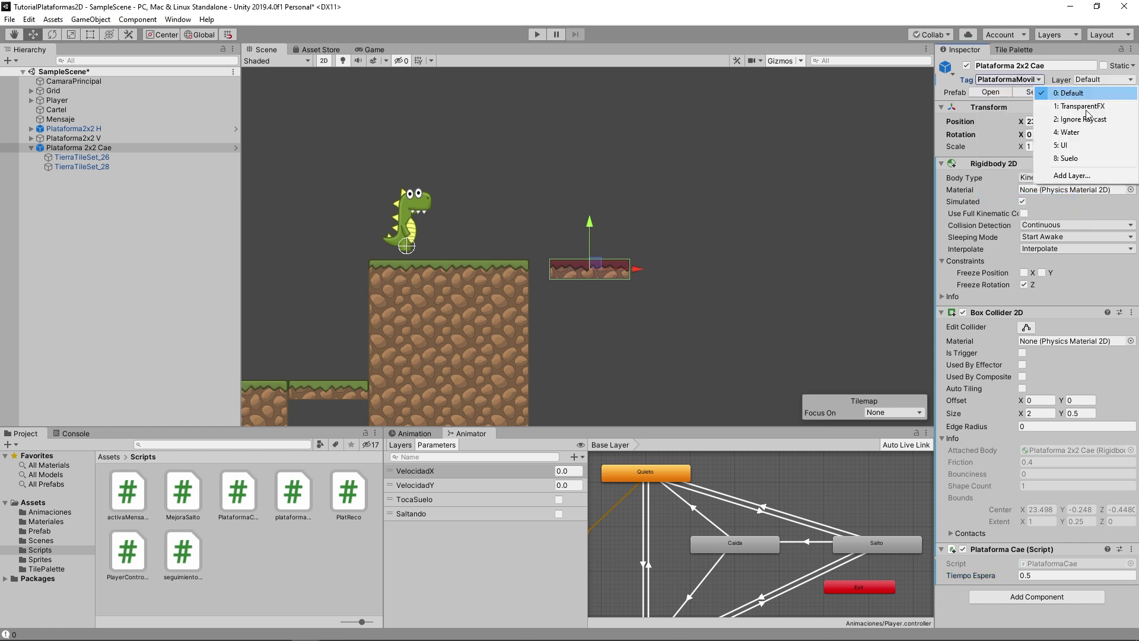
pyautogui.click(1070, 159)
pyautogui.click(528, 352)
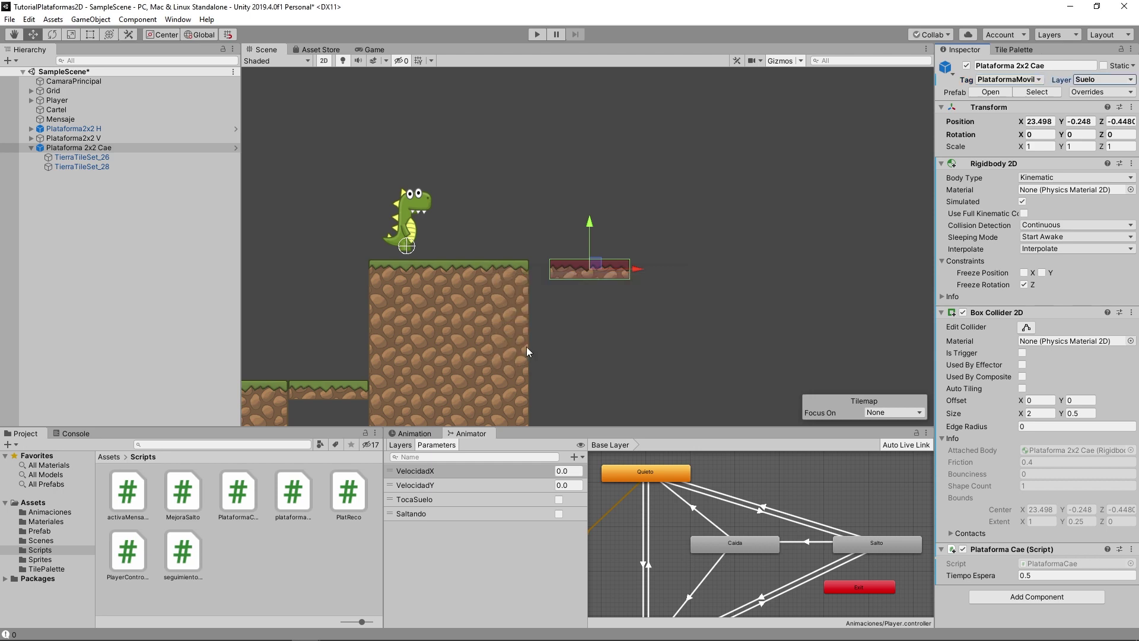
# Play-test jumping the dino onto the red platform and back, then stop and select Plataforma 2x2 Cae
pyautogui.click(537, 34)
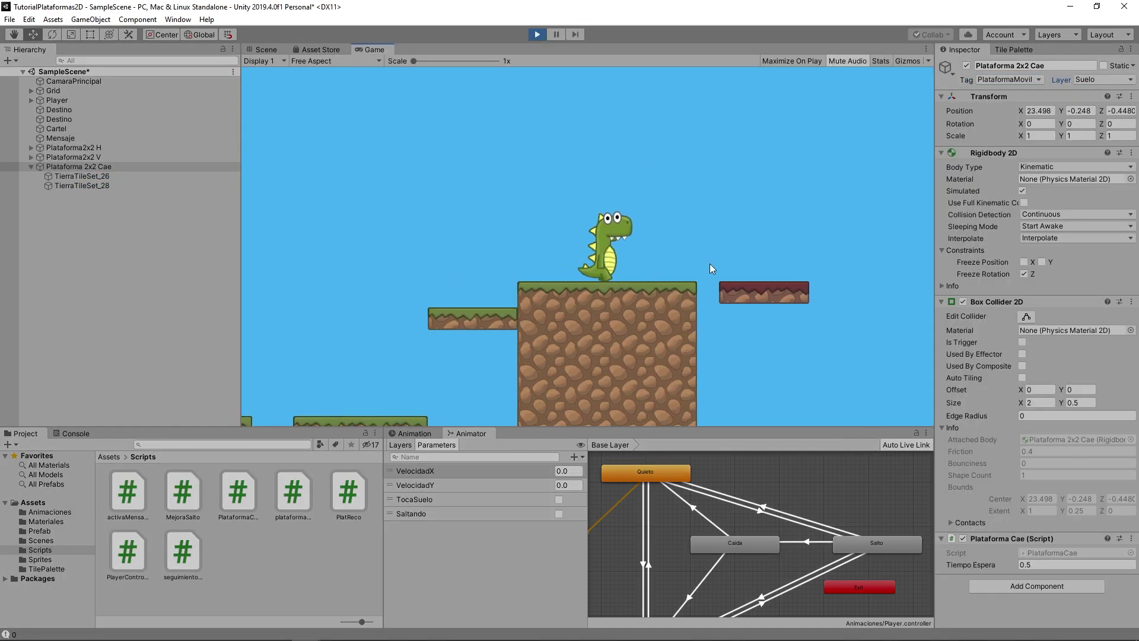
pyautogui.press('Right')
pyautogui.press('space')
pyautogui.press('Left')
pyautogui.press('space')
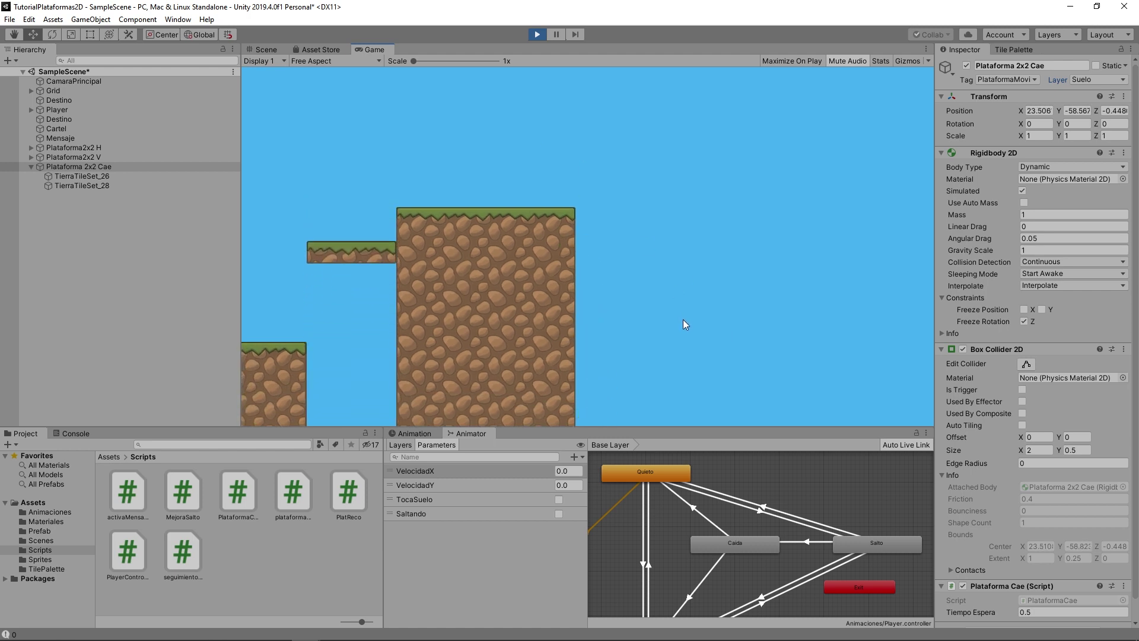
pyautogui.press('Right')
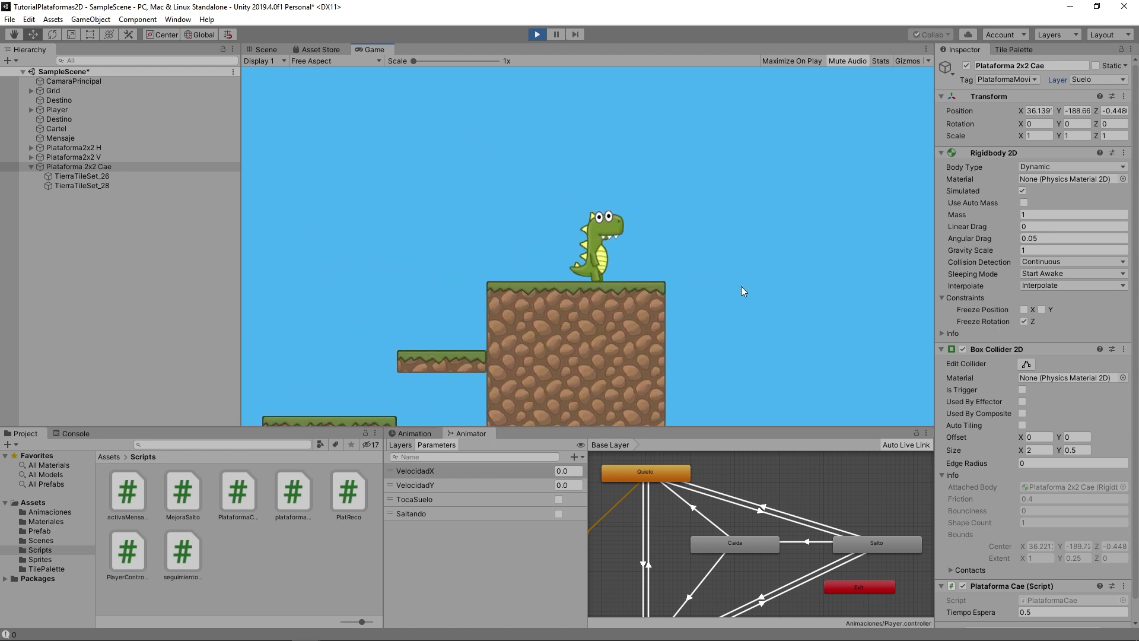
pyautogui.click(537, 34)
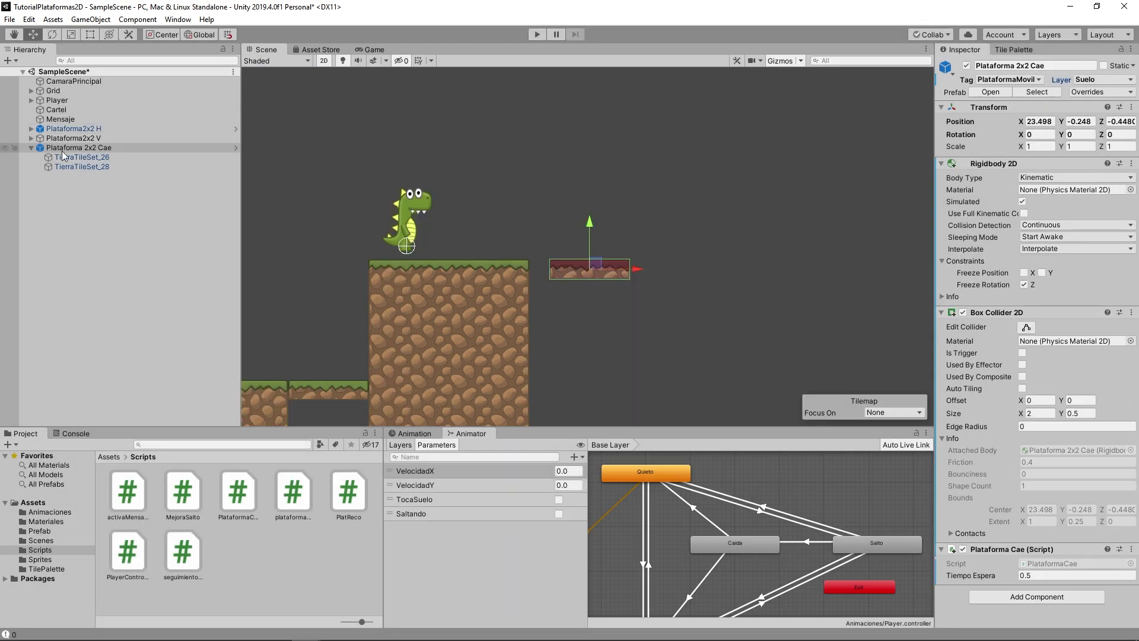
pyautogui.click(97, 150)
pyautogui.rightClick(98, 153)
# Apply all of Plataforma 2x2 Cae's overrides to its prefab
pyautogui.click(87, 153)
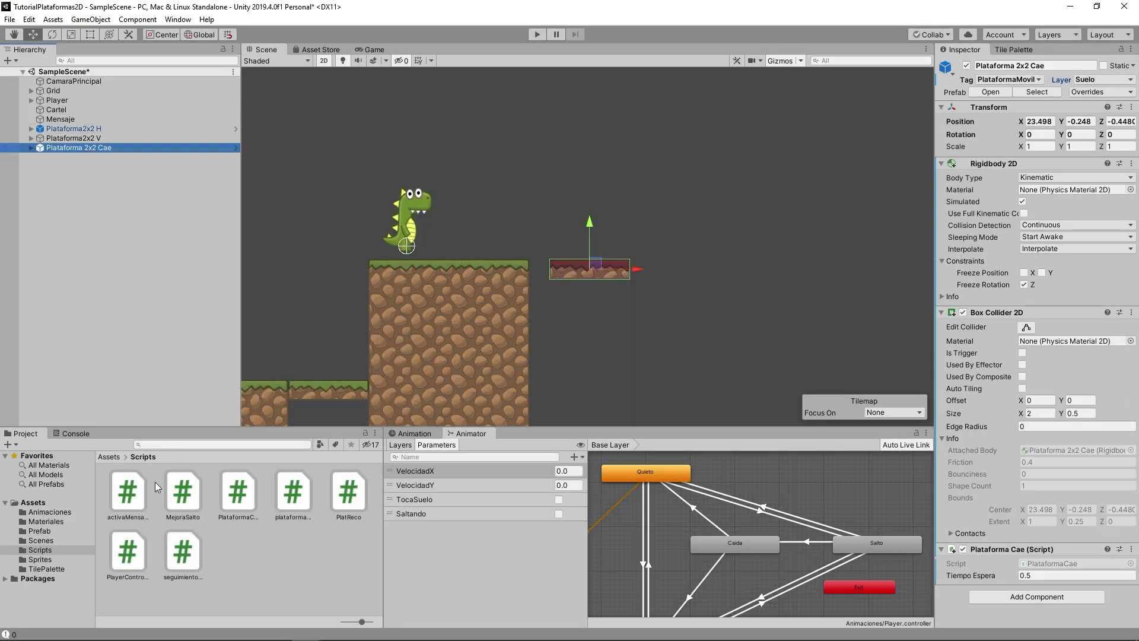
pyautogui.click(41, 531)
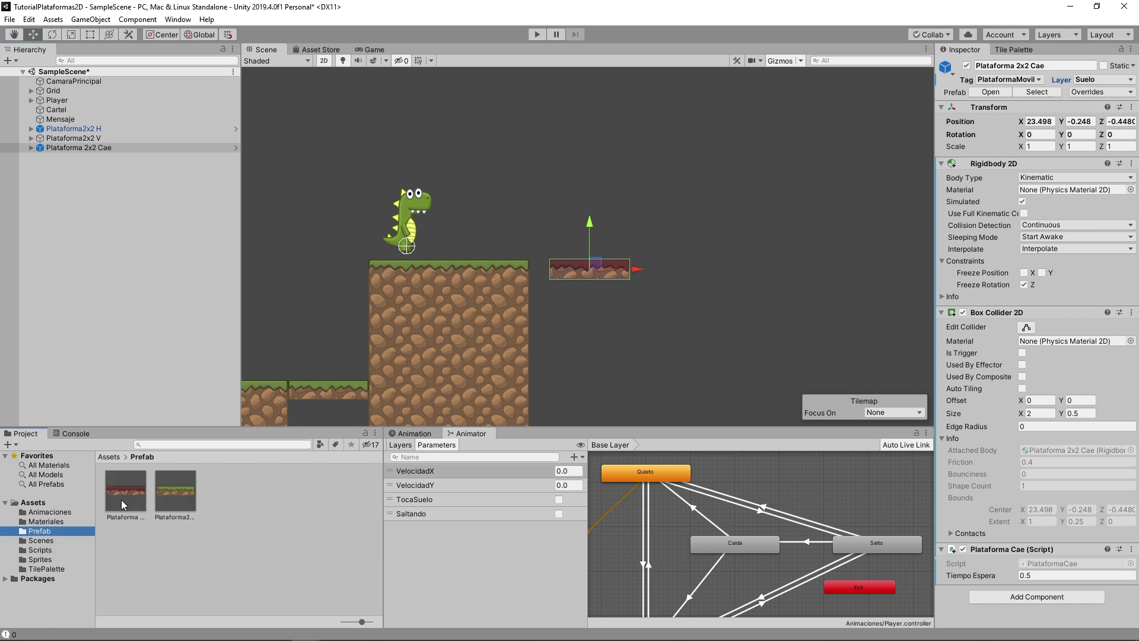
pyautogui.click(114, 152)
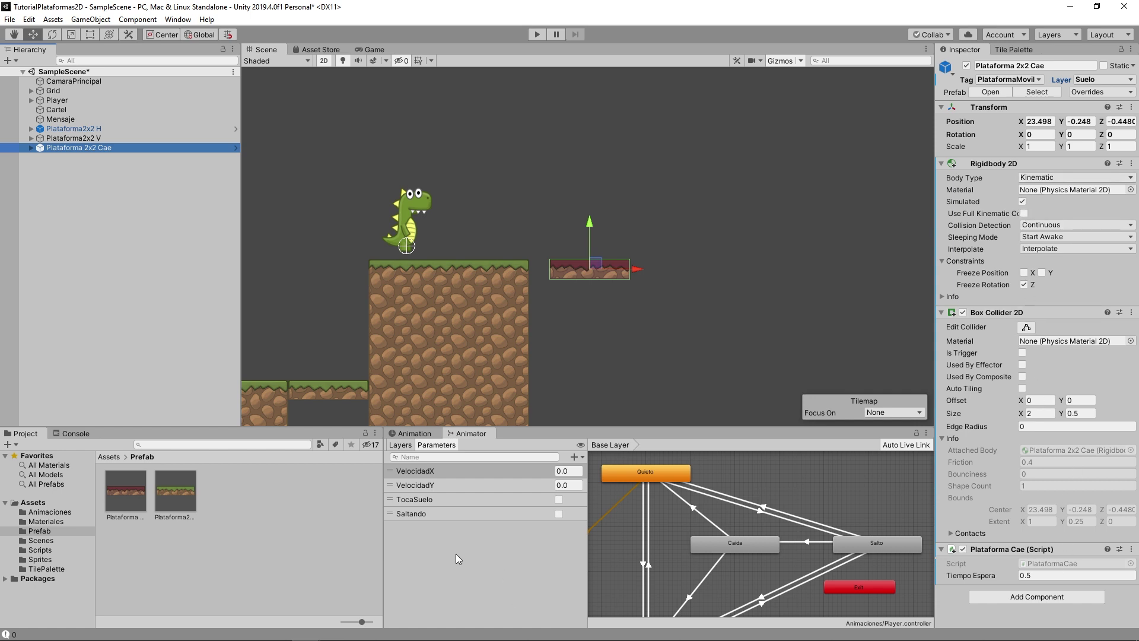
pyautogui.click(1131, 94)
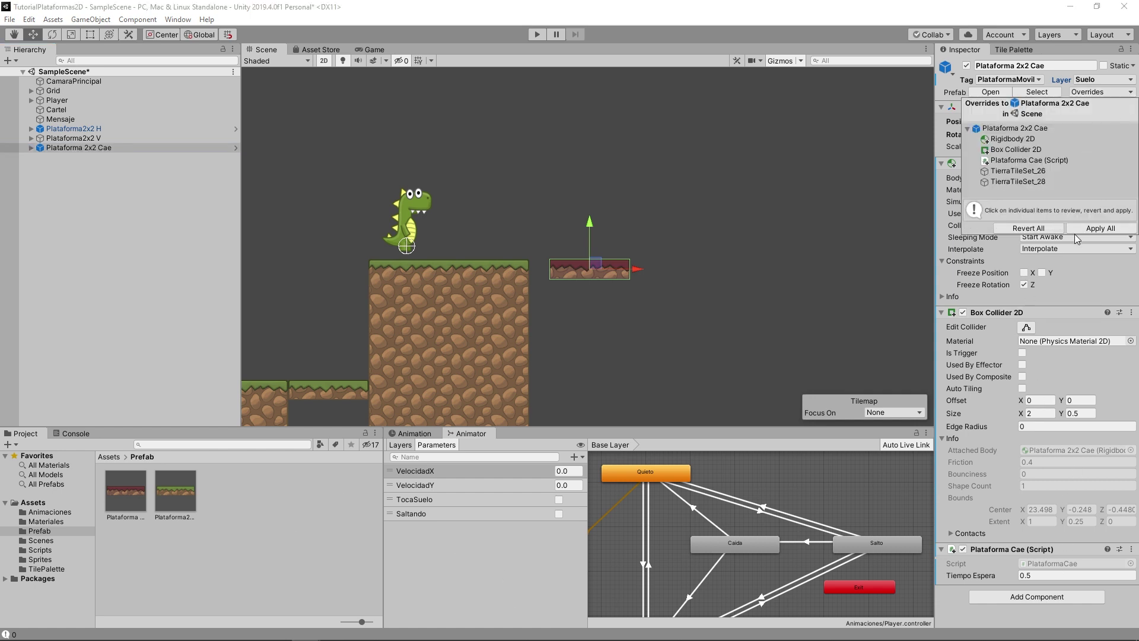
pyautogui.click(1095, 229)
# Place a second Plataforma 2x2 Cae from the Prefab folder and position both platforms side by side
pyautogui.click(140, 497)
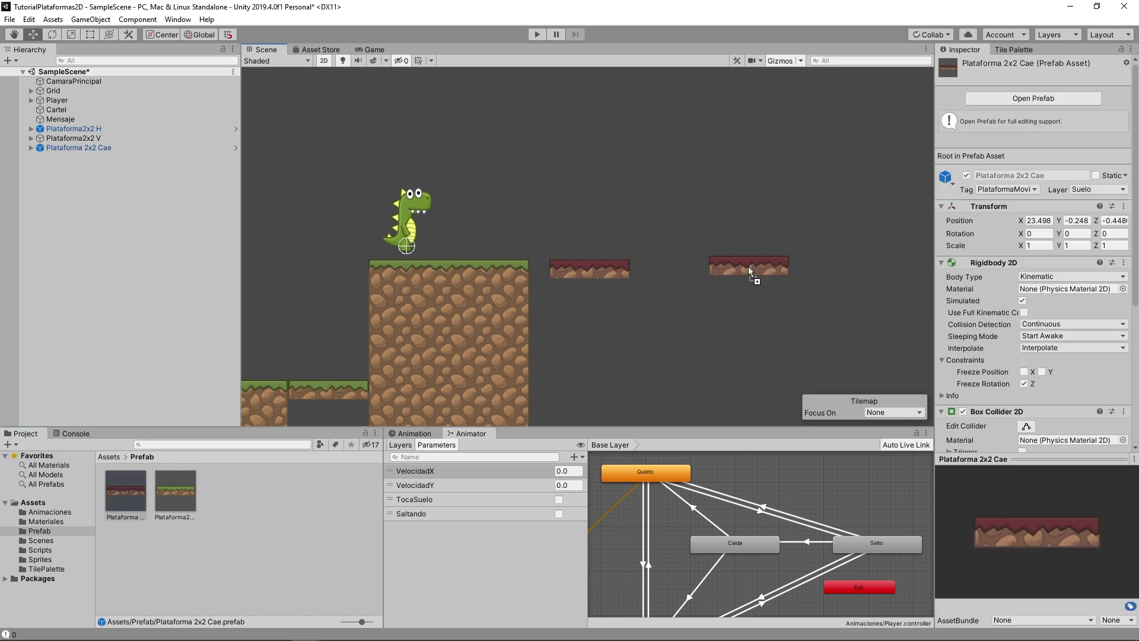
pyautogui.moveTo(119, 496); pyautogui.dragTo(749, 266)
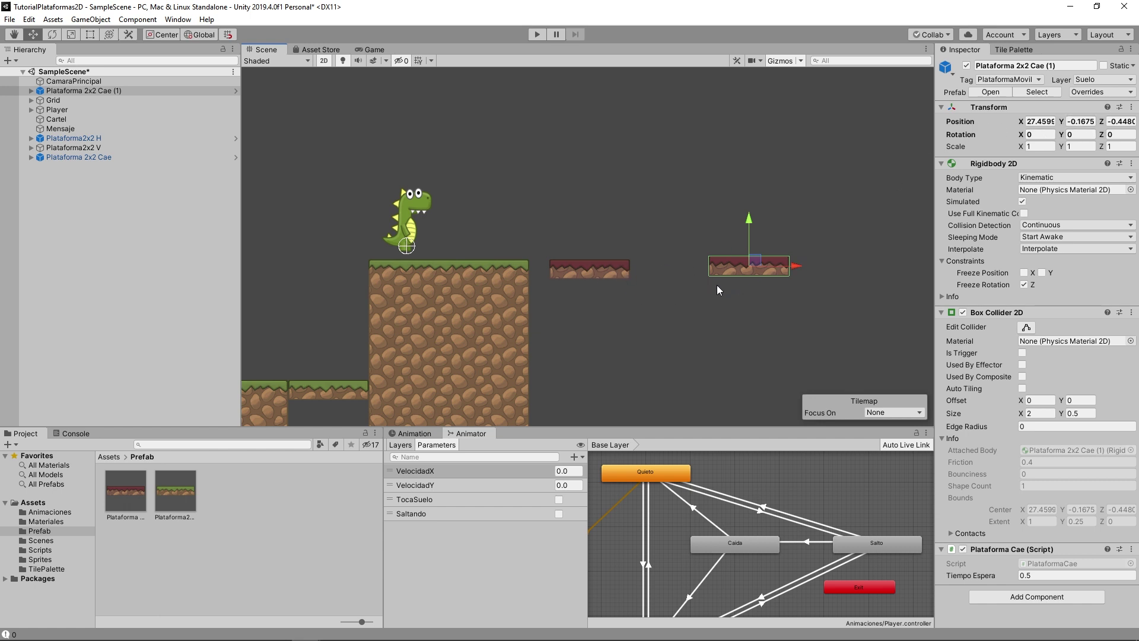
pyautogui.moveTo(745, 272)
pyautogui.mouseDown()
pyautogui.moveTo(665, 279)
pyautogui.moveTo(846, 275)
pyautogui.moveTo(834, 272)
pyautogui.mouseUp()
pyautogui.click(622, 272)
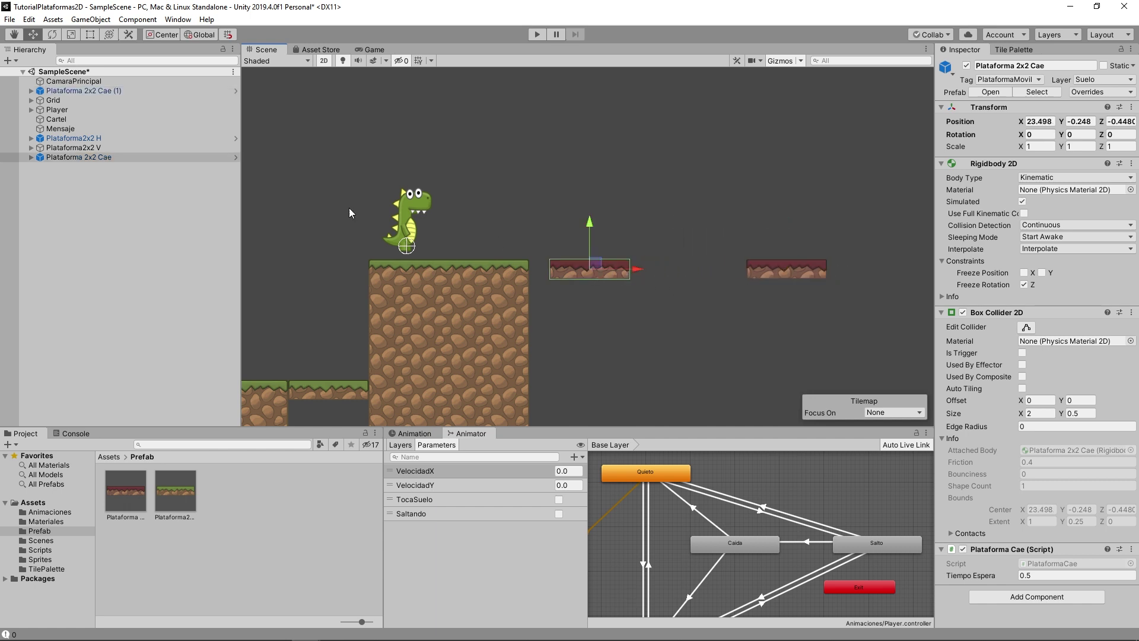
pyautogui.moveTo(639, 269); pyautogui.dragTo(675, 269)
# Play the game and jump the dino across both falling platforms
pyautogui.hotkey('ctrl', 'p')
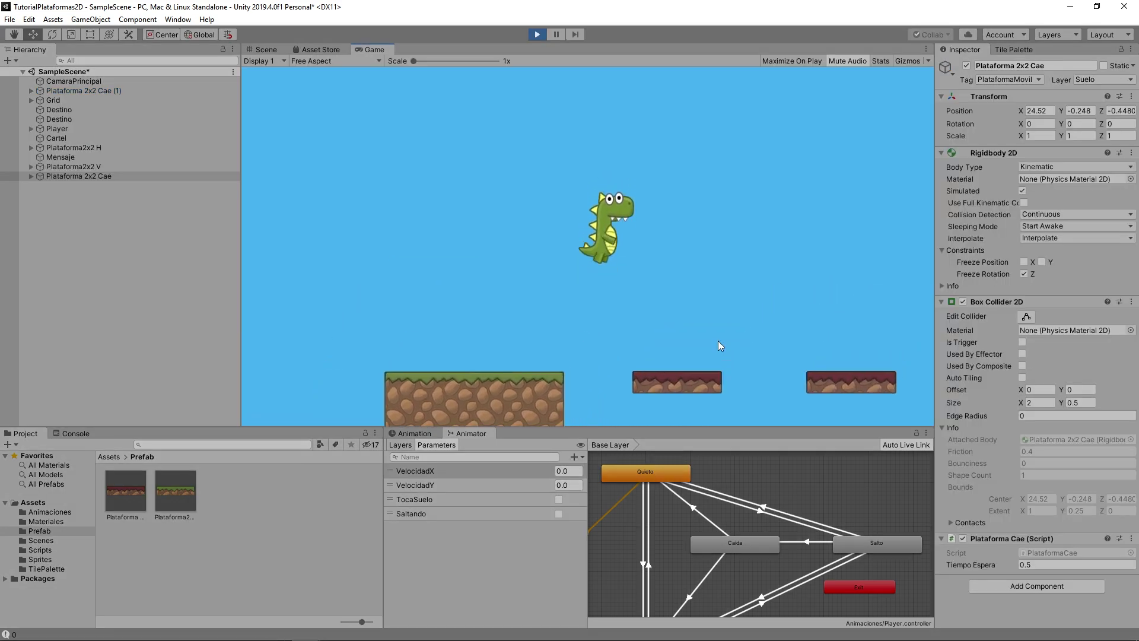
pyautogui.press('Right')
pyautogui.press('space')
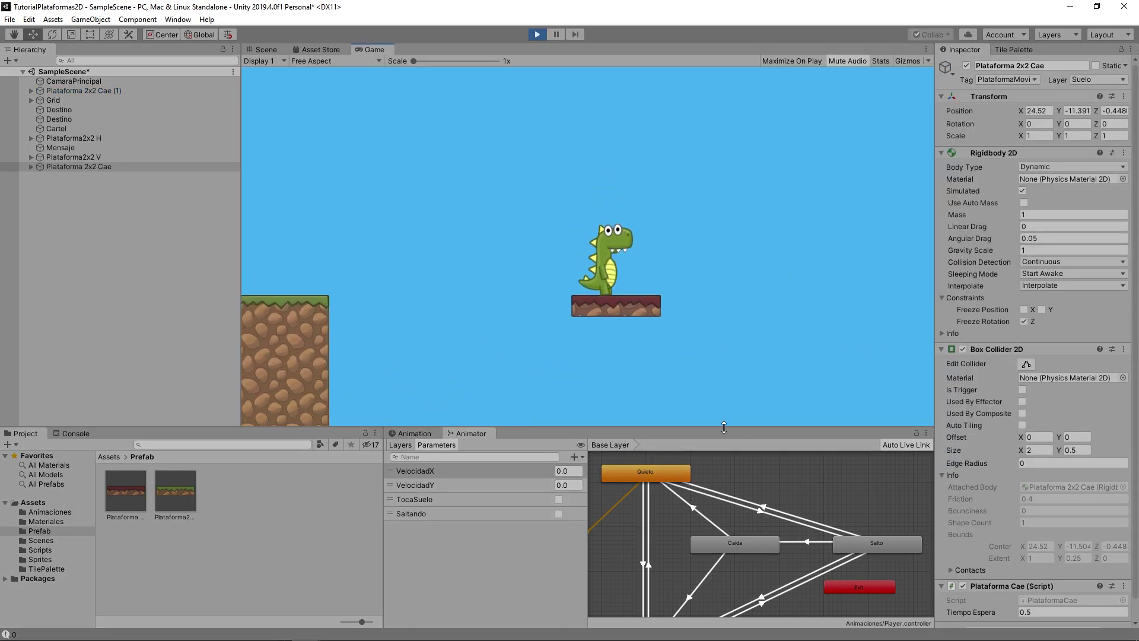
pyautogui.press('Left')
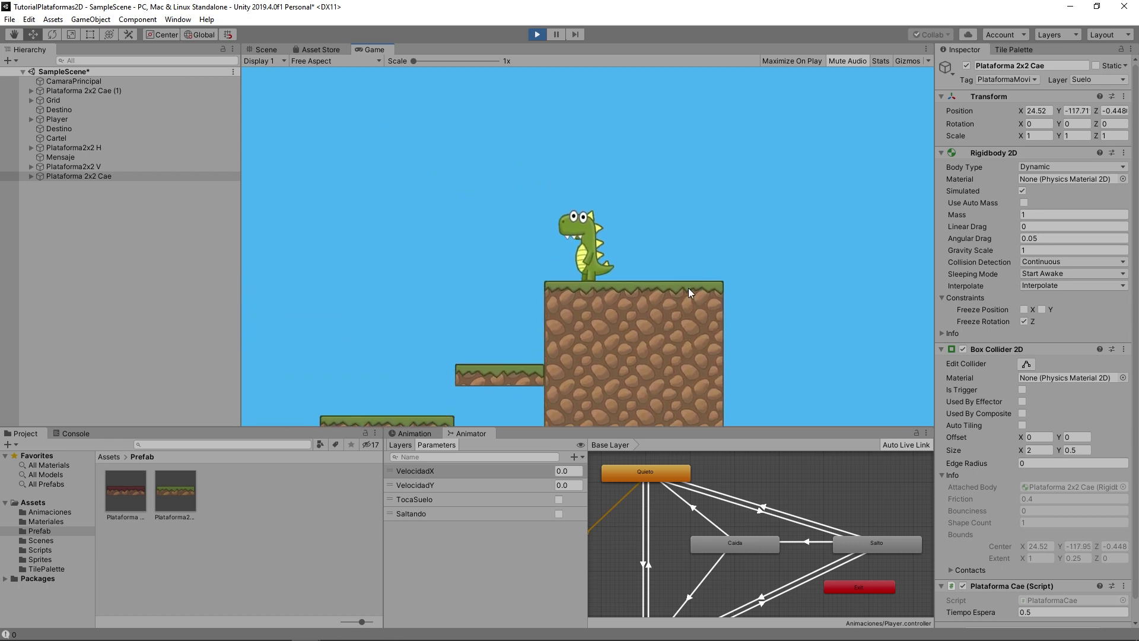
pyautogui.press('Right')
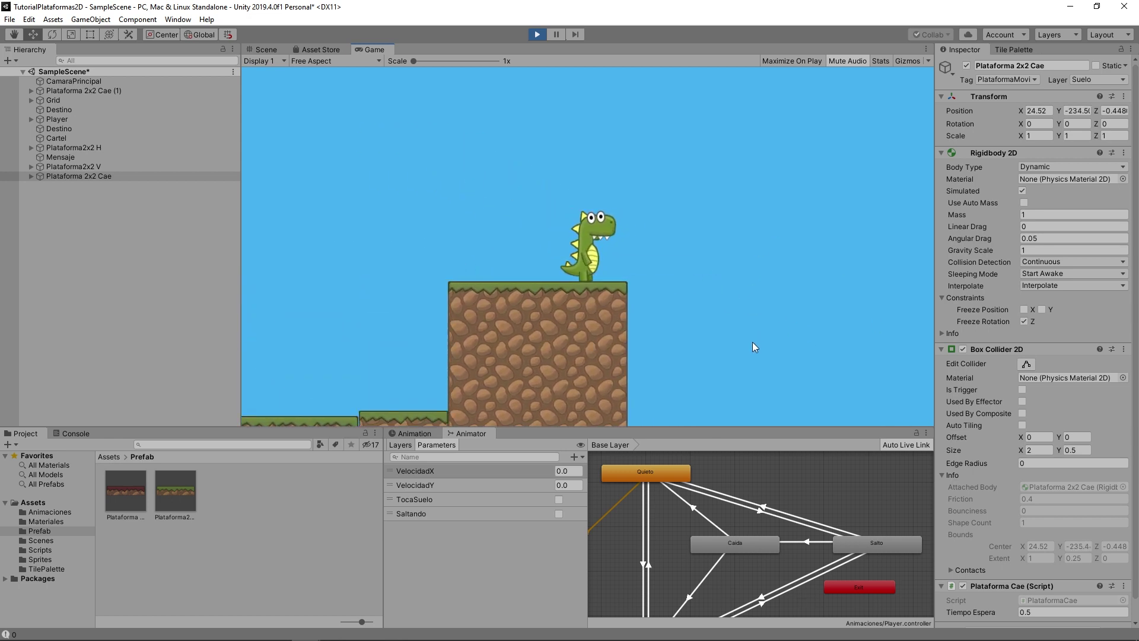
# Stop the game and select the PlataformaCae script in the Scripts folder
pyautogui.click(537, 34)
pyautogui.click(40, 550)
pyautogui.click(238, 492)
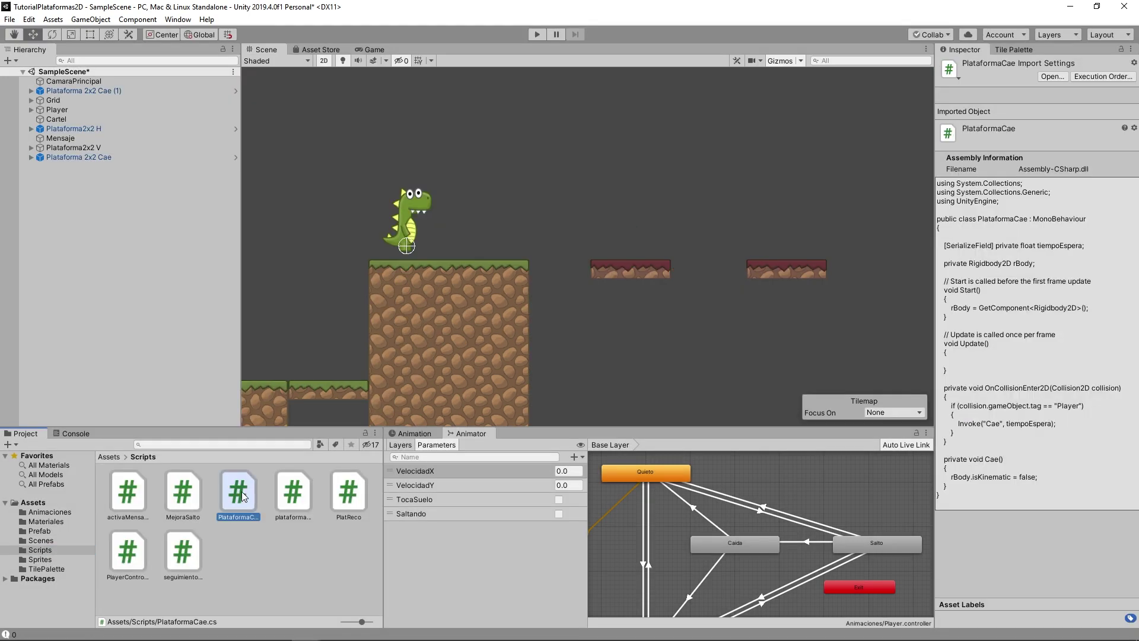
# Open PlataformaCae and add a tiempoReaparece field duplicated from tiempoEspera, then save
pyautogui.doubleClick(244, 497)
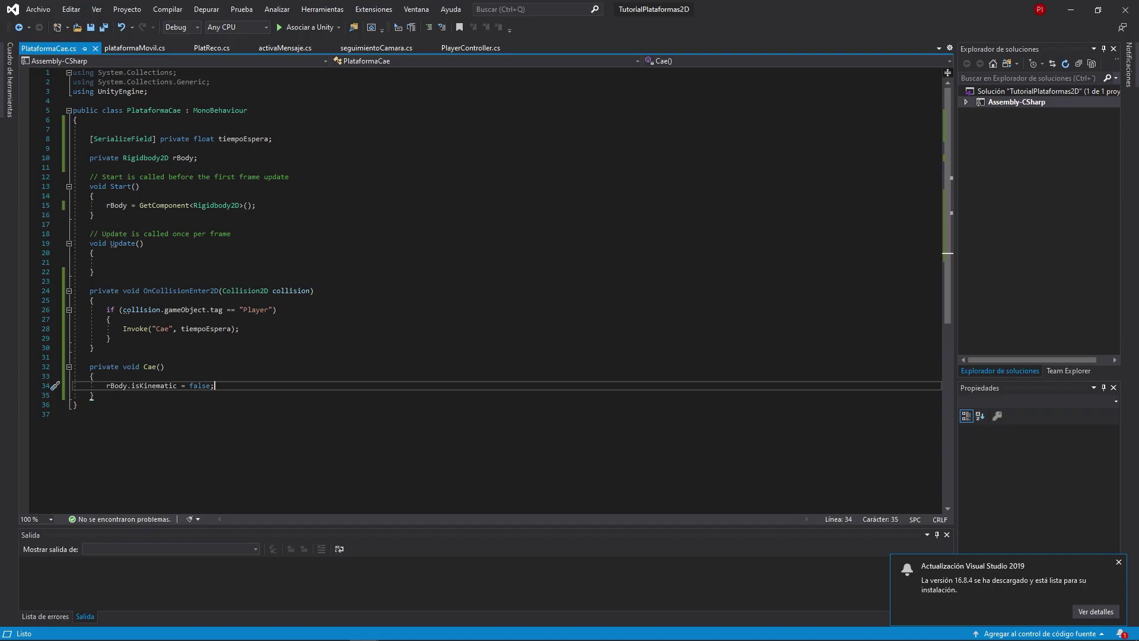
pyautogui.click(301, 144)
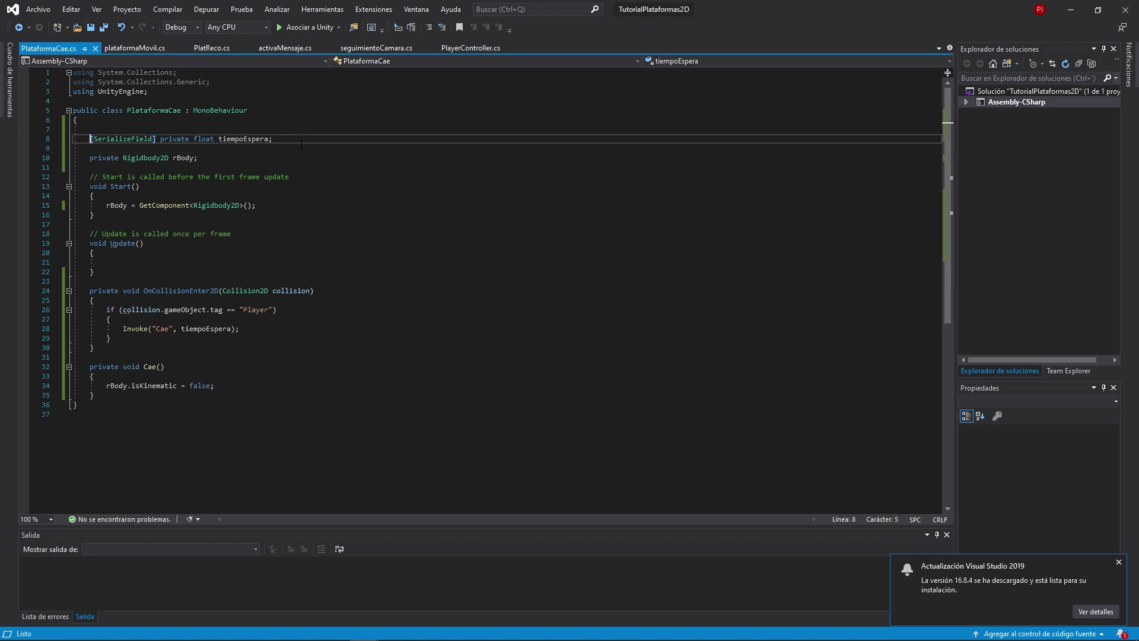
pyautogui.press('Return')
pyautogui.press('Return')
pyautogui.press('Up')
pyautogui.press('Up')
pyautogui.write('[SerializeField] private float tiempoEspera;')
pyautogui.press('Left')
pyautogui.press('Left')
pyautogui.press('Left')
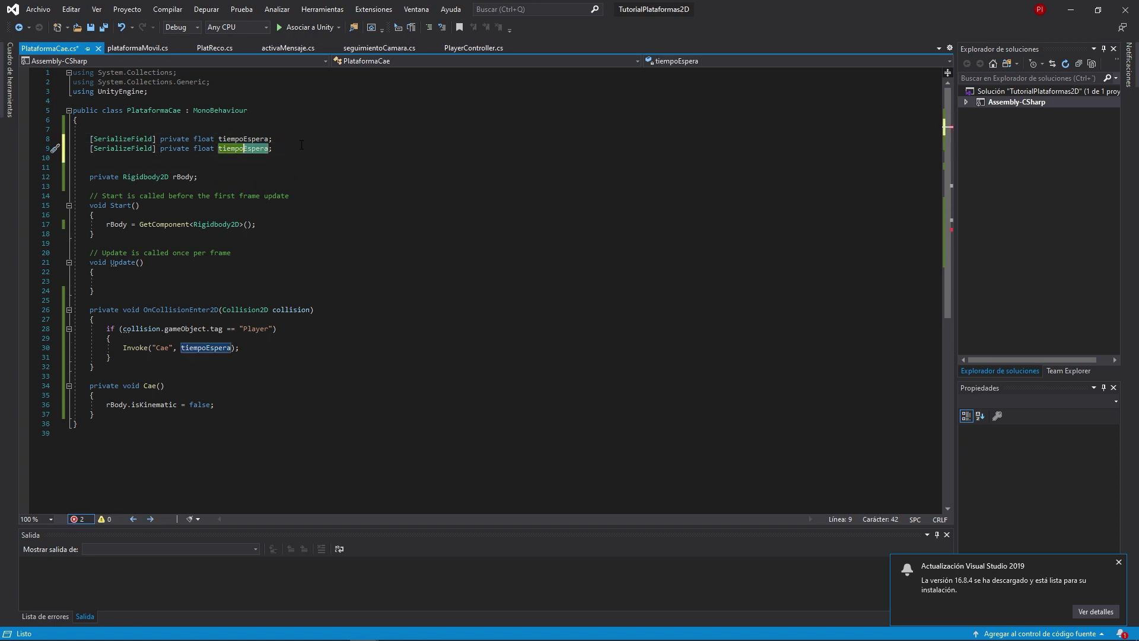
pyautogui.hotkey('ctrl', 'Delete')
pyautogui.write('Reaparece')
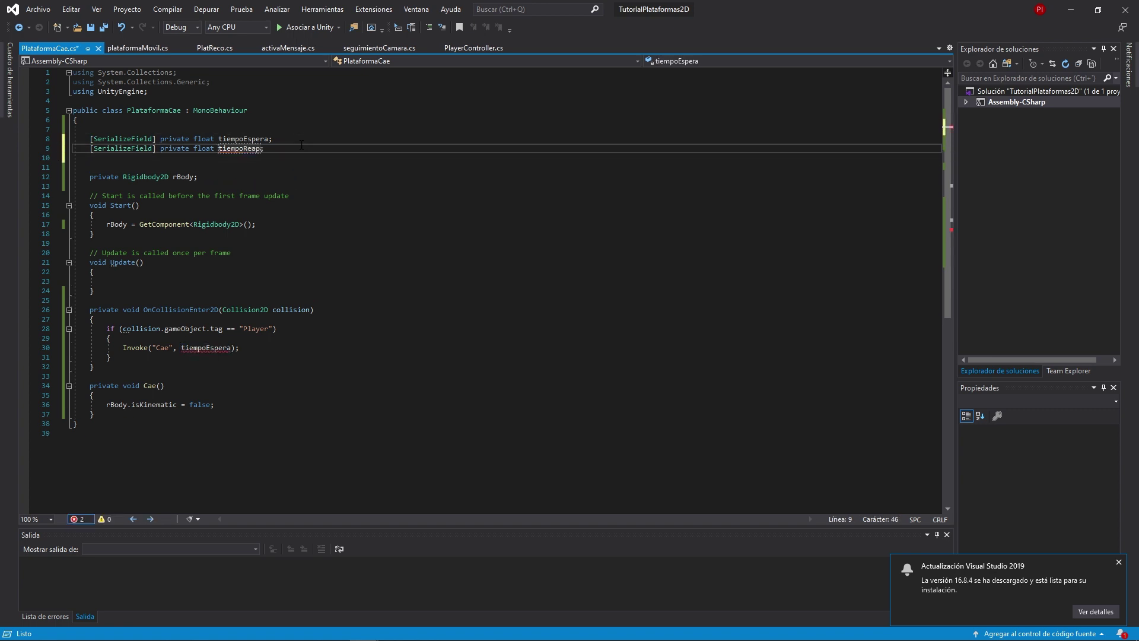
pyautogui.hotkey('ctrl', 's')
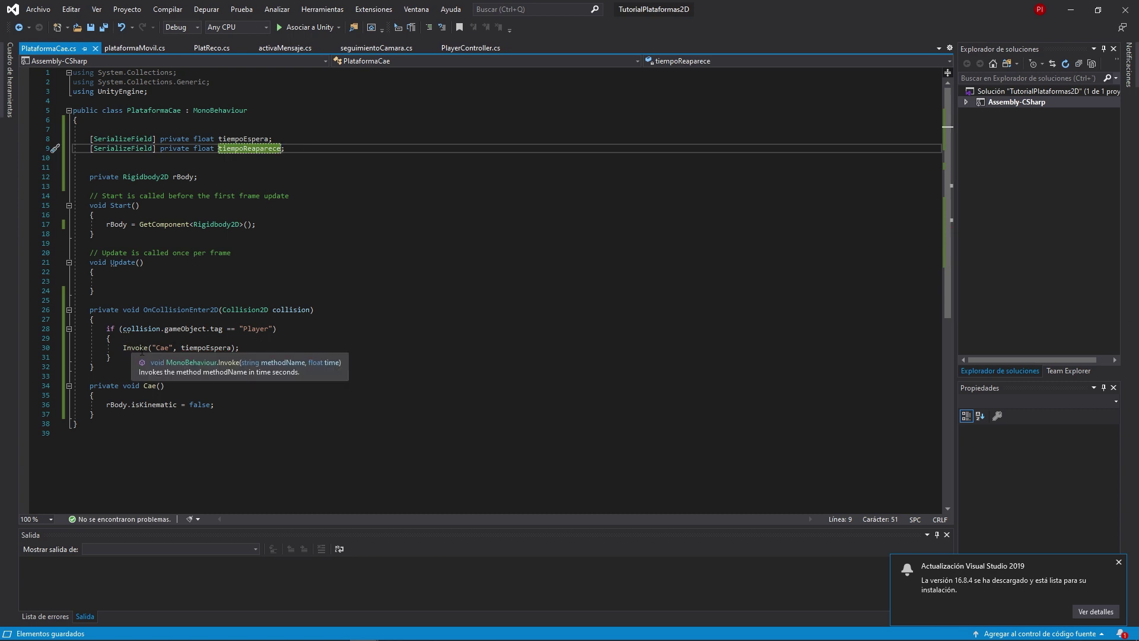
# Add Invoke("Reaparece", tiempoReaparece) below the first Invoke call
pyautogui.click(332, 348)
pyautogui.press('Return')
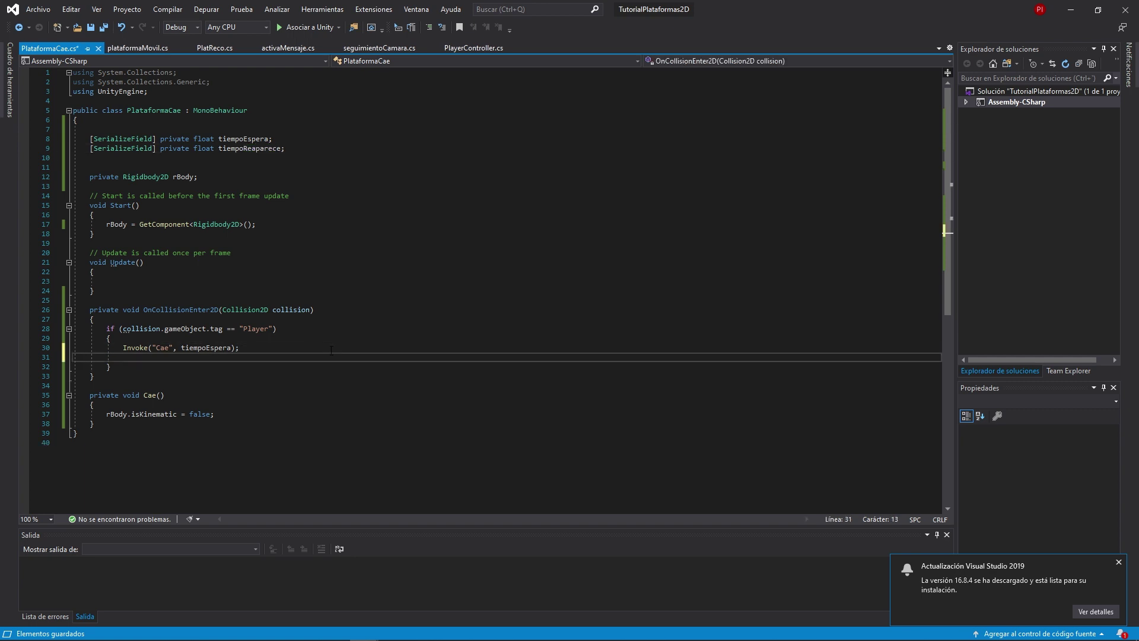
pyautogui.write('Invoke("reap')
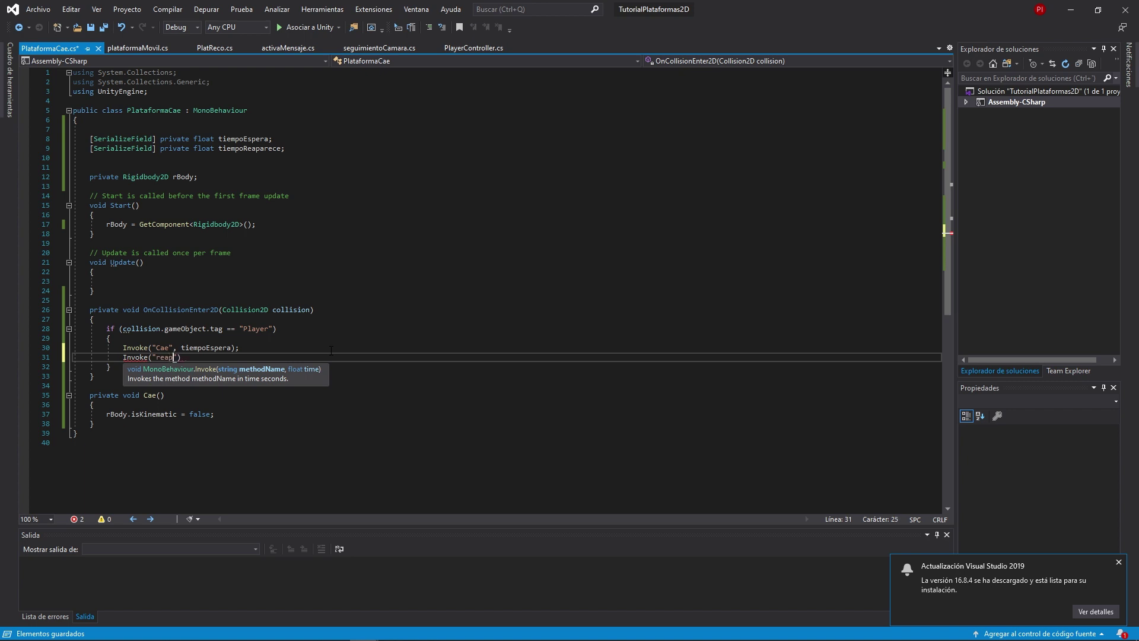
pyautogui.press('BackSpace')
pyautogui.press('BackSpace')
pyautogui.press('BackSpace')
pyautogui.write('Reaparece, ti')
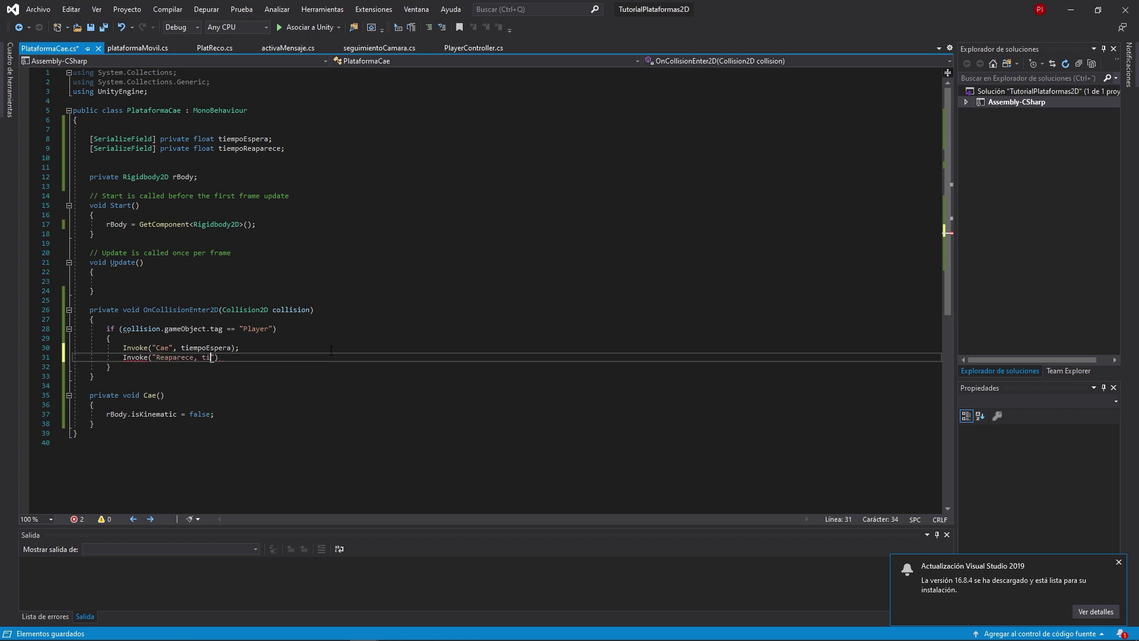
pyautogui.write('empoReaparece')
pyautogui.press('Left')
pyautogui.press('Left')
pyautogui.press('Left')
pyautogui.press('BackSpace')
pyautogui.write('"')
# Declare a private void Reaparece method that sets rBody.velocity = Vector3.zero
pyautogui.press('Down')
pyautogui.press('Down')
pyautogui.press('Down')
pyautogui.press('End')
pyautogui.press('Return')
pyautogui.press('Return')
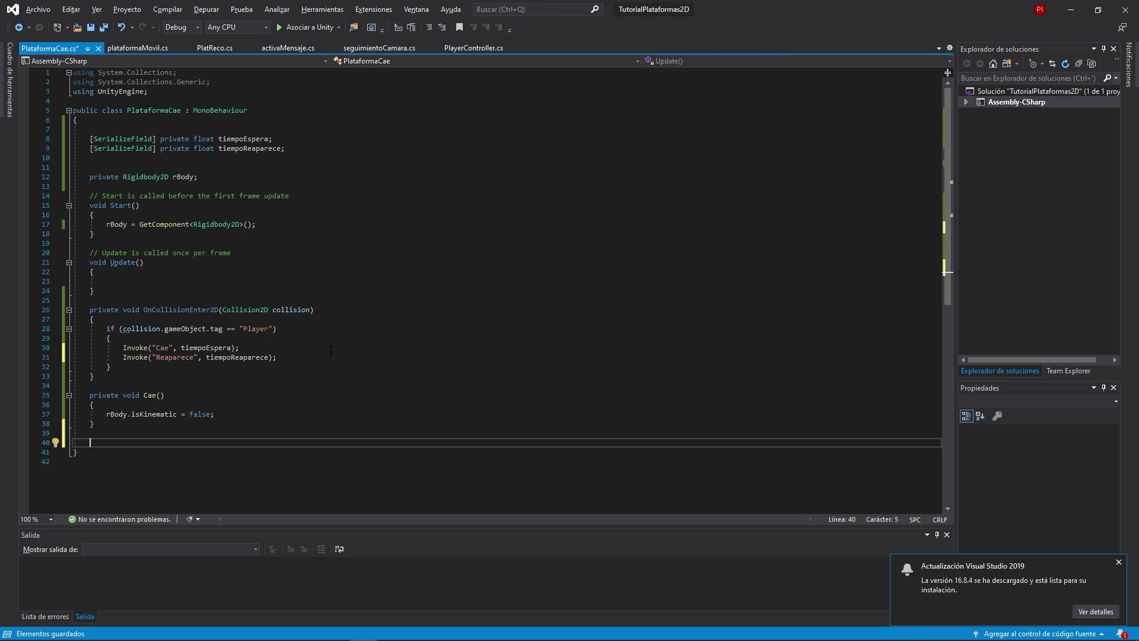
pyautogui.write('private ')
pyautogui.write('void Reaparece')
pyautogui.press('Tab')
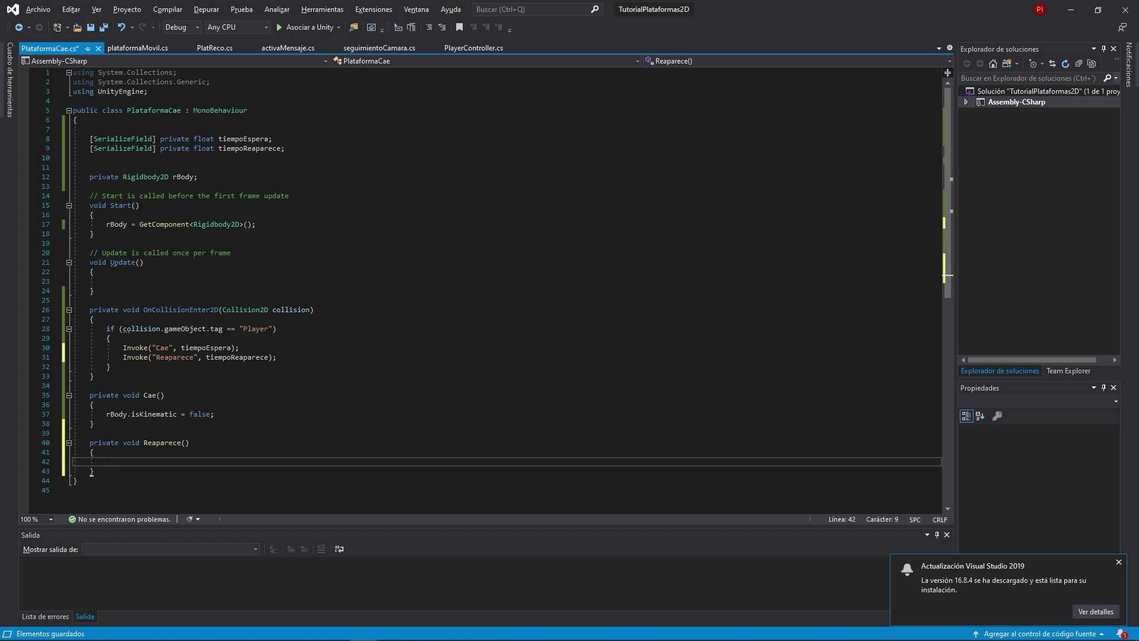
pyautogui.write('rBod')
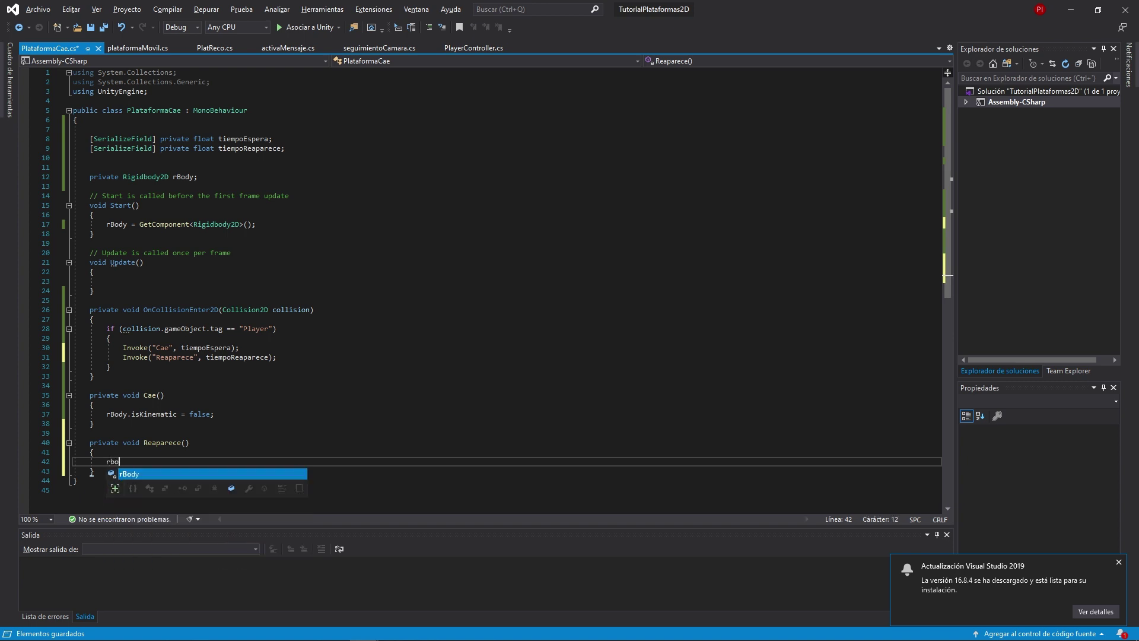
pyautogui.write('y.vel')
pyautogui.press('Tab')
pyautogui.write('= ')
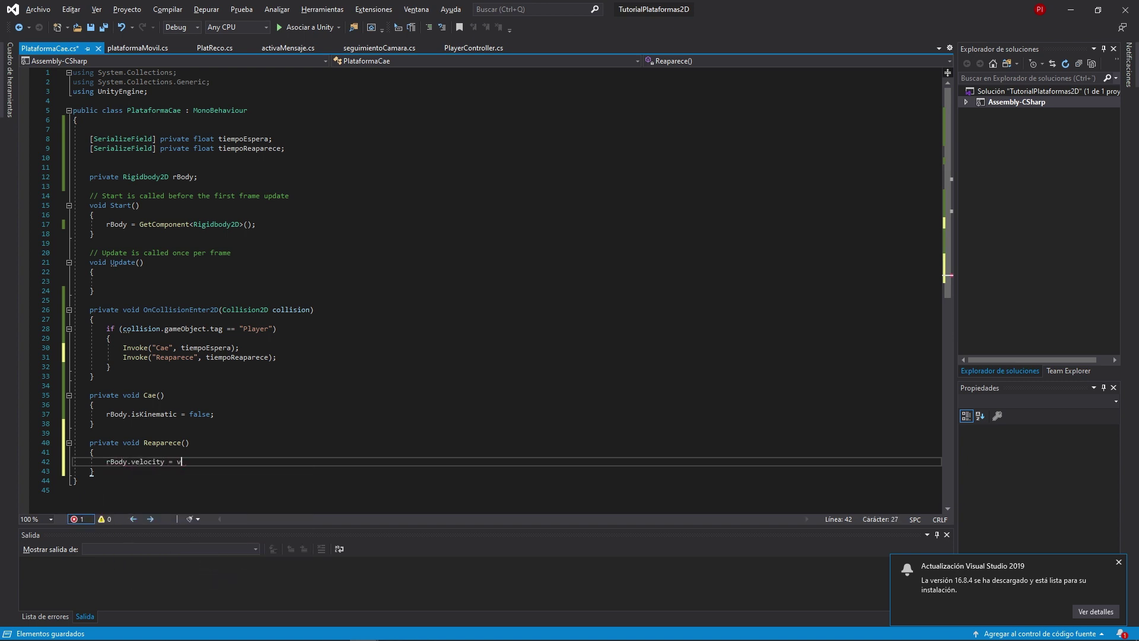
pyautogui.write('vec')
pyautogui.press('Down')
pyautogui.press('Down')
pyautogui.press('Tab')
pyautogui.write('.zero;')
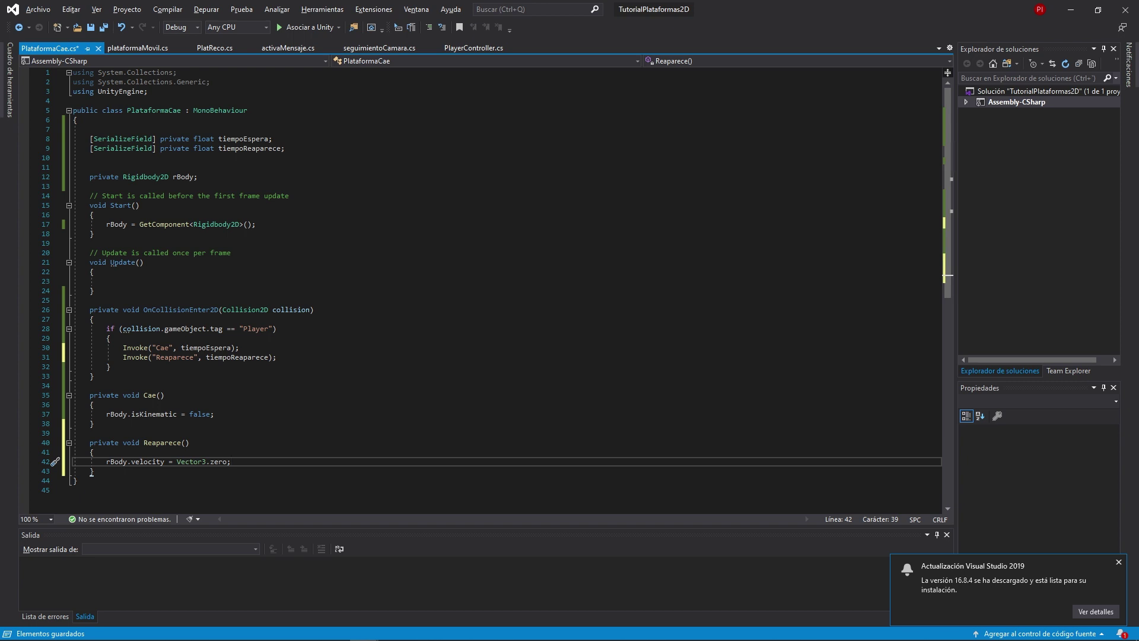
# Add rBody.isKinematic = true; inside Reaparece
pyautogui.press('Return')
pyautogui.write('rBody.')
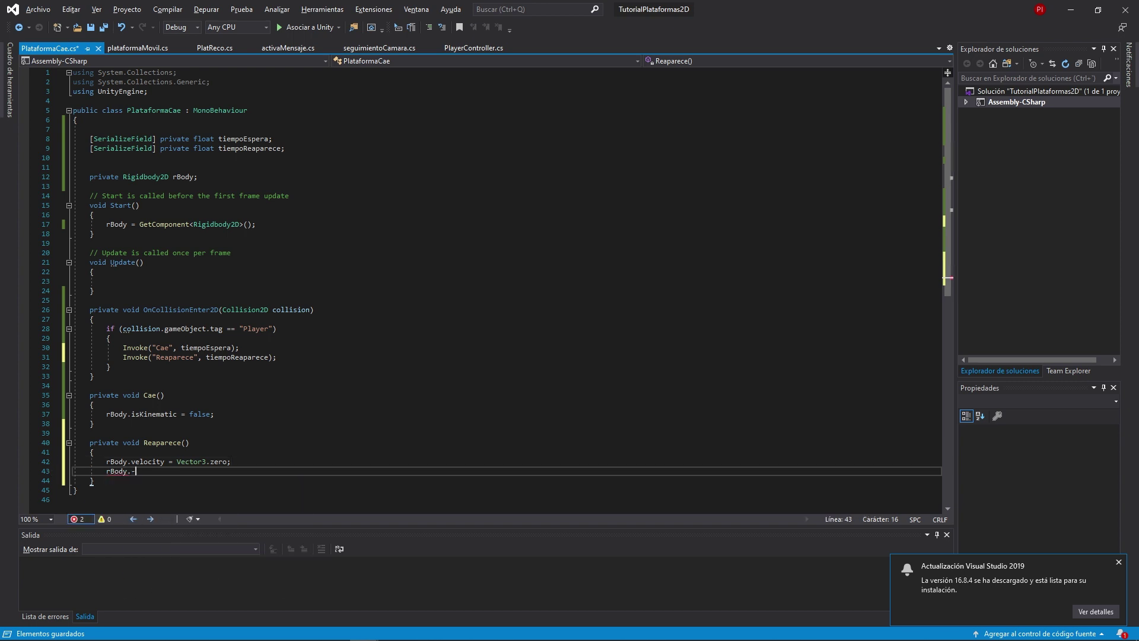
pyautogui.write('is')
pyautogui.press('Tab')
pyautogui.write('true;')
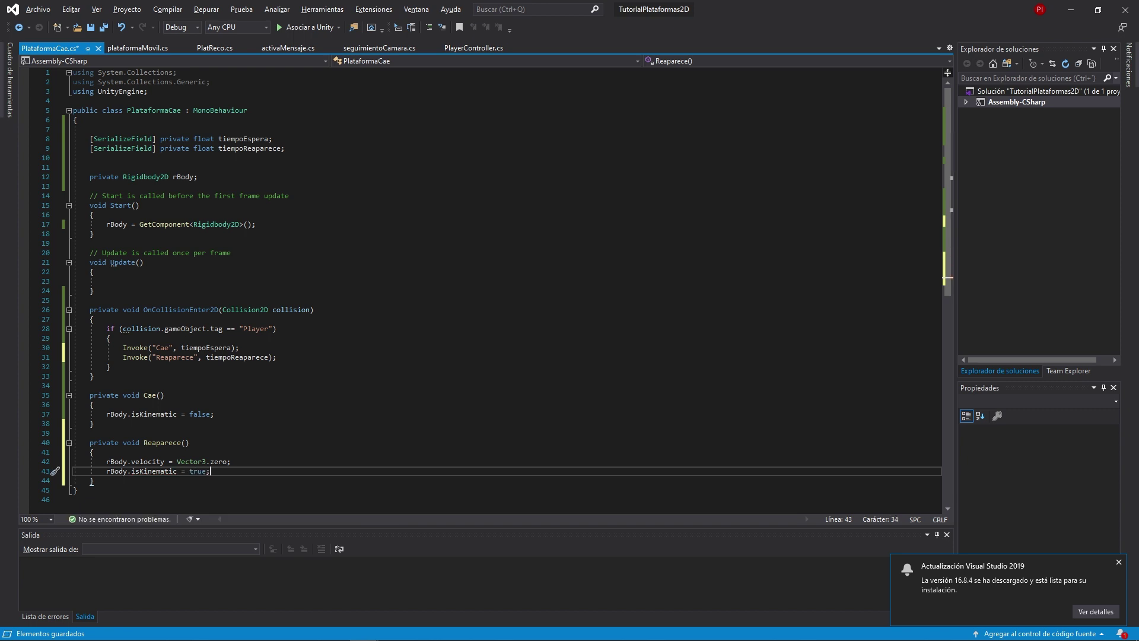
pyautogui.press('Return')
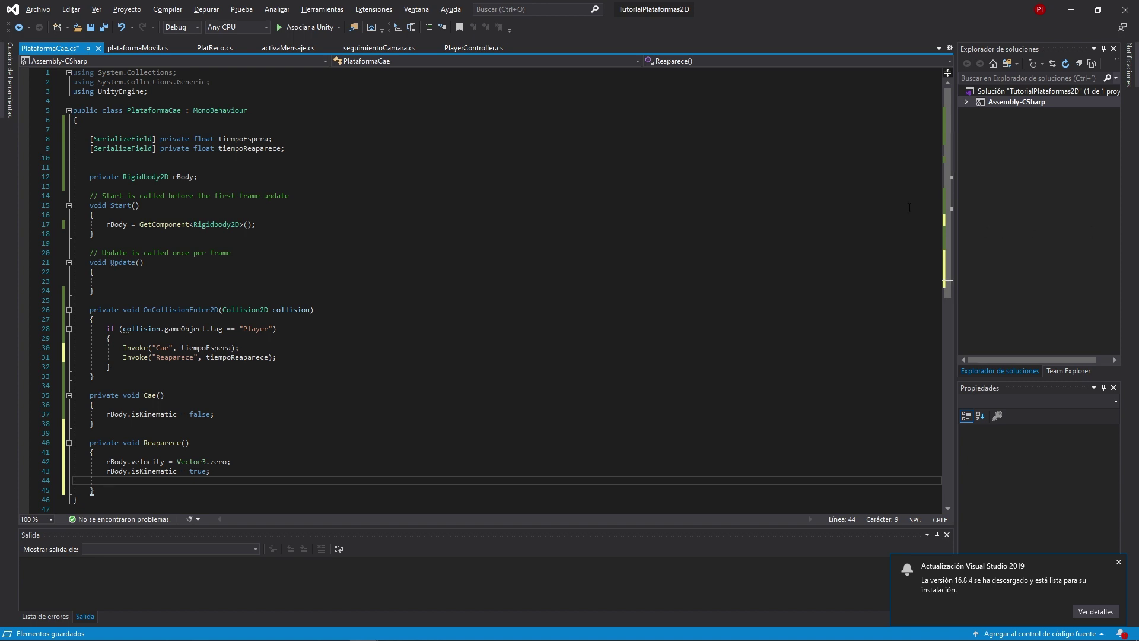
# Declare a private Vector3 posIni field after the rBody field
pyautogui.click(116, 160)
pyautogui.click(228, 175)
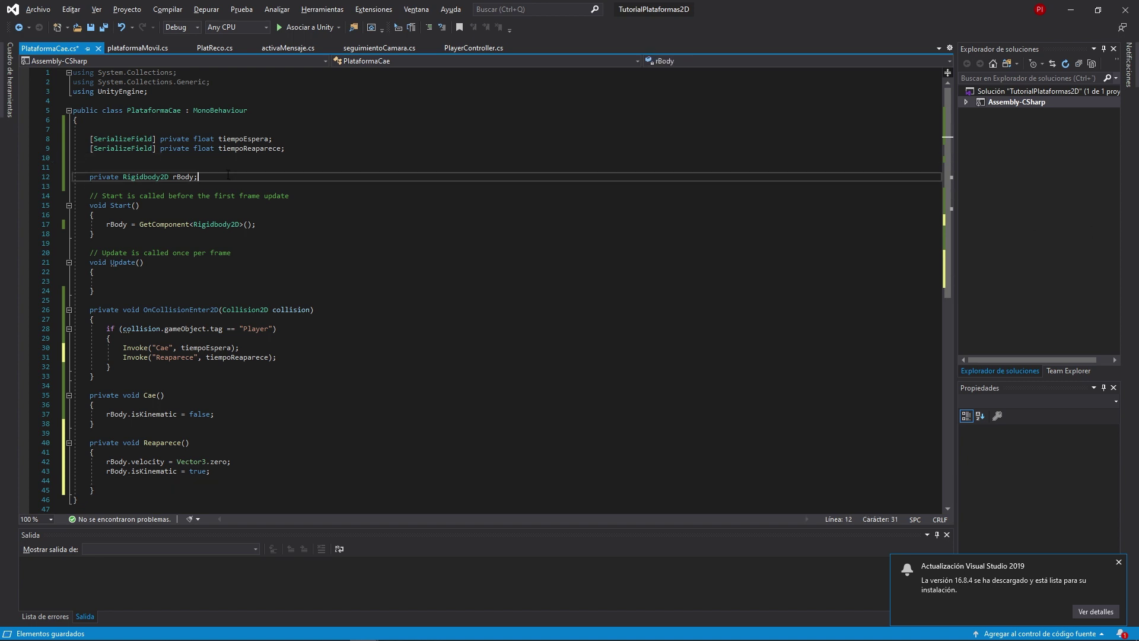
pyautogui.press('Return')
pyautogui.write('private ')
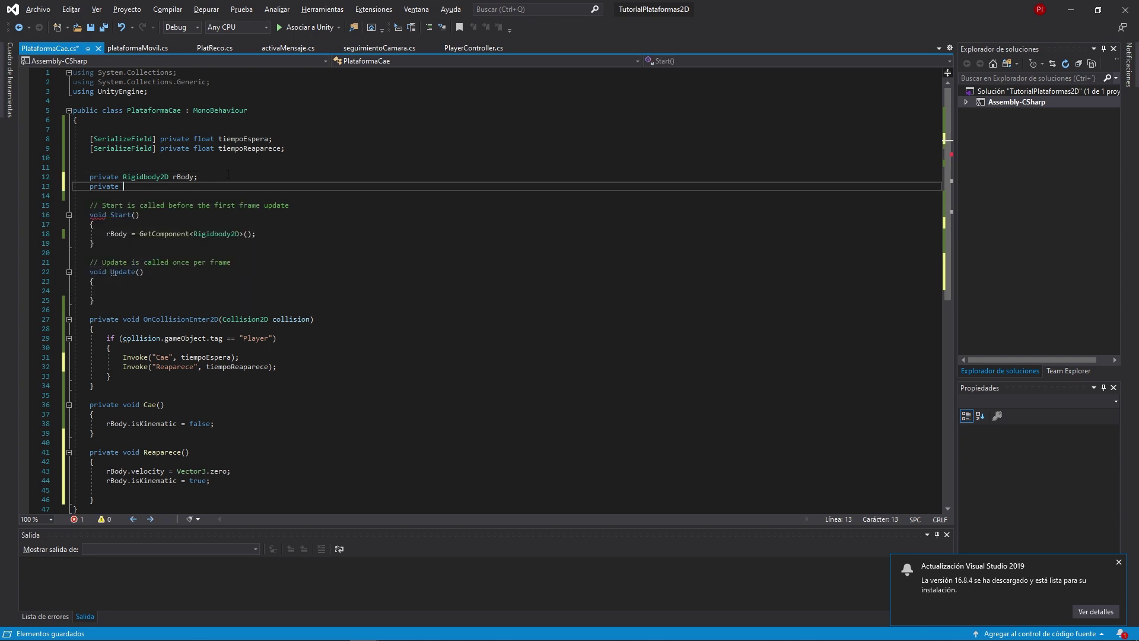
pyautogui.write('vec')
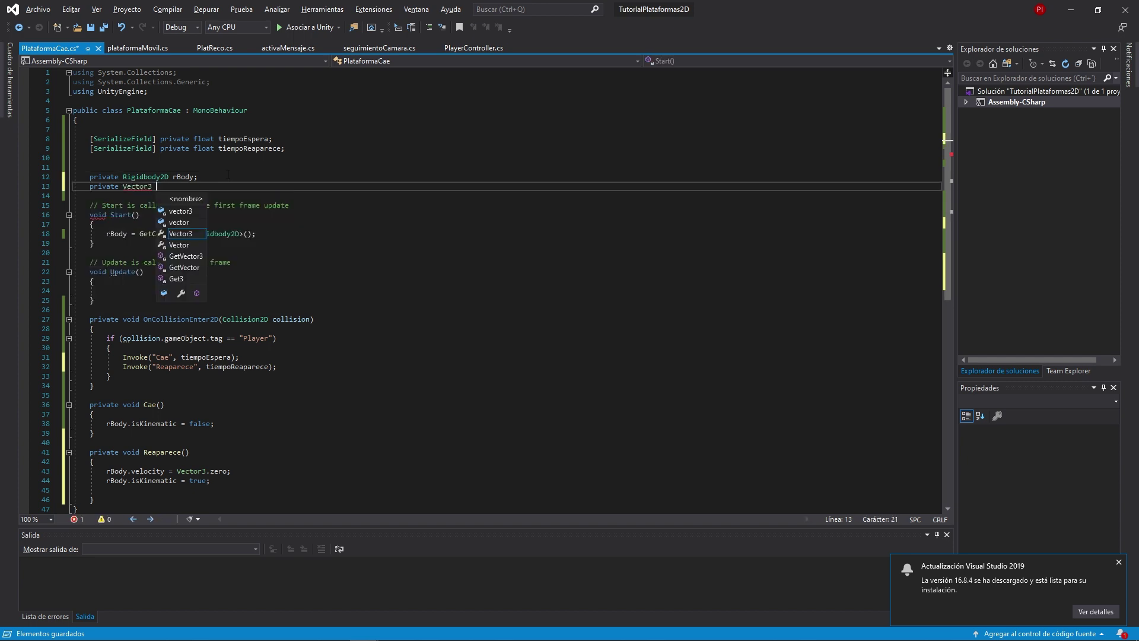
pyautogui.write(' posI')
pyautogui.write('ni;')
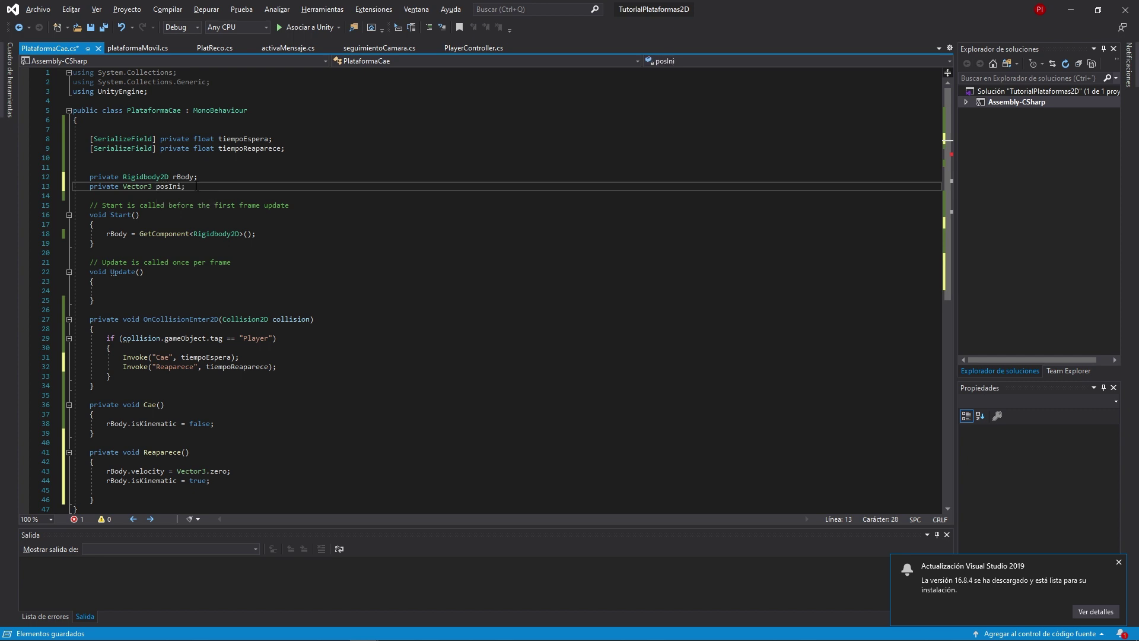
# Store the starting position in Start with posIni = transform.position
pyautogui.click(317, 234)
pyautogui.press('Return')
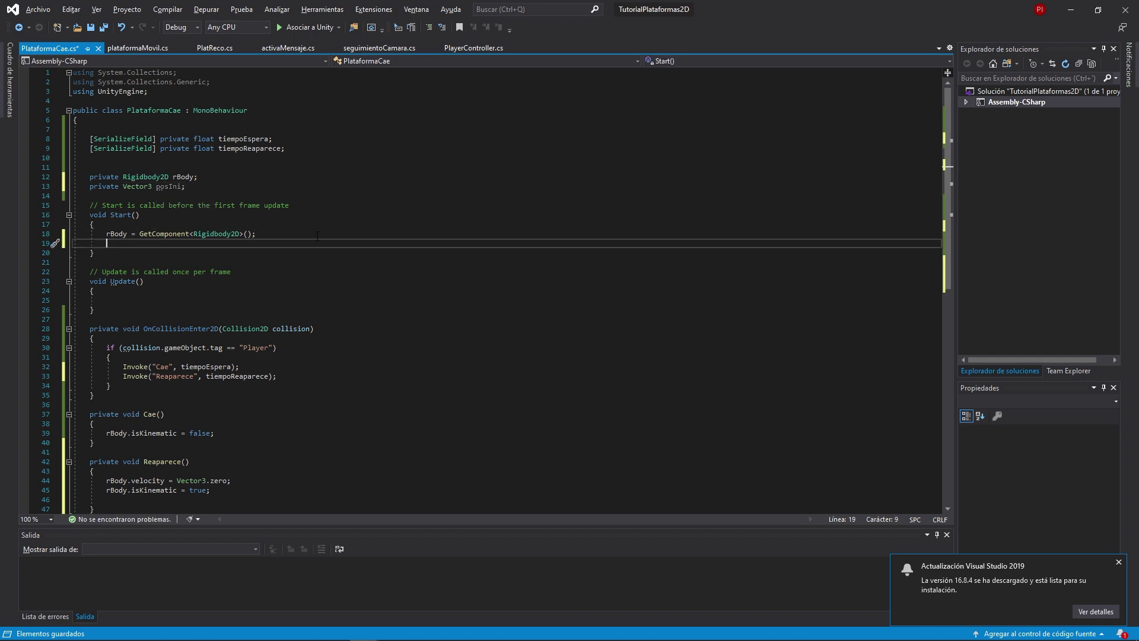
pyautogui.write('posIni')
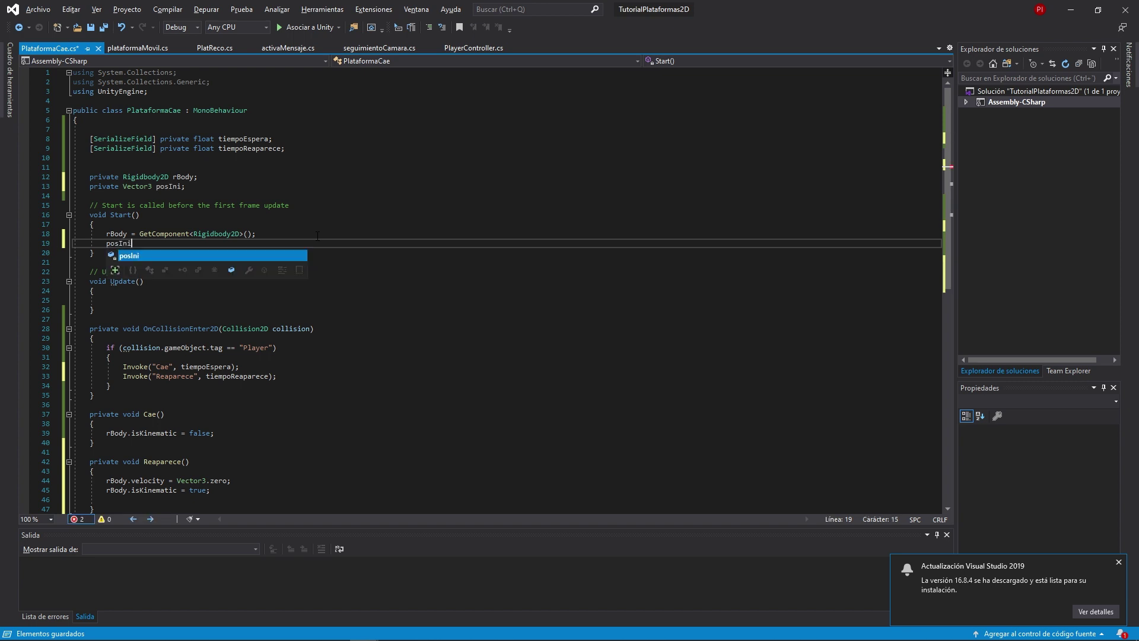
pyautogui.write(' =) ')
pyautogui.write('ransform.')
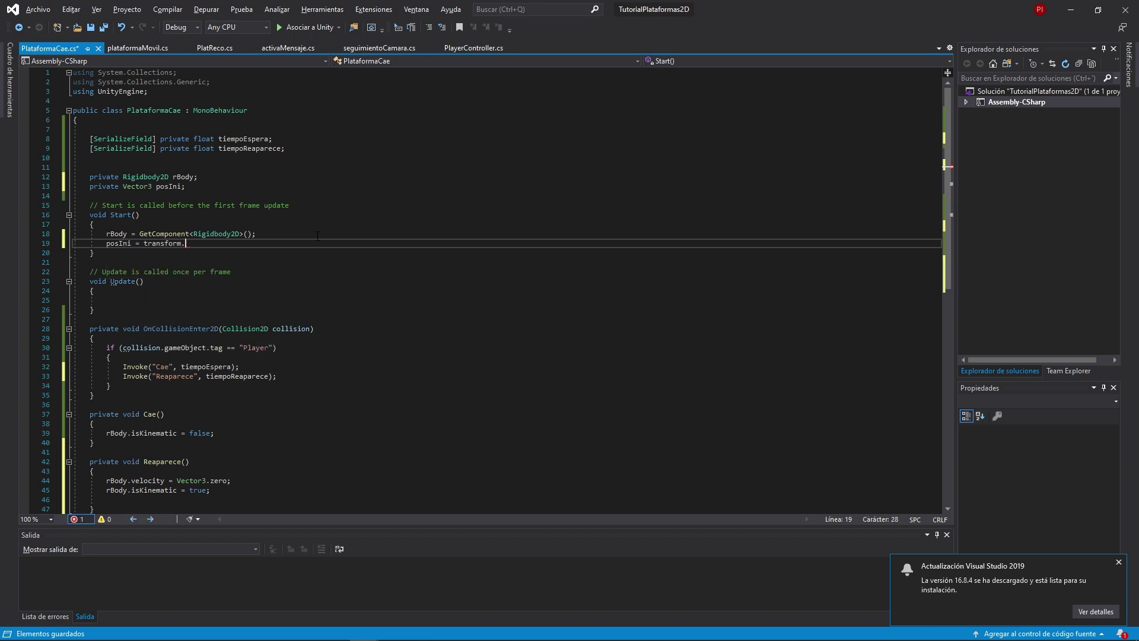
pyautogui.write('position;')
pyautogui.scroll(-6, 318, 236)
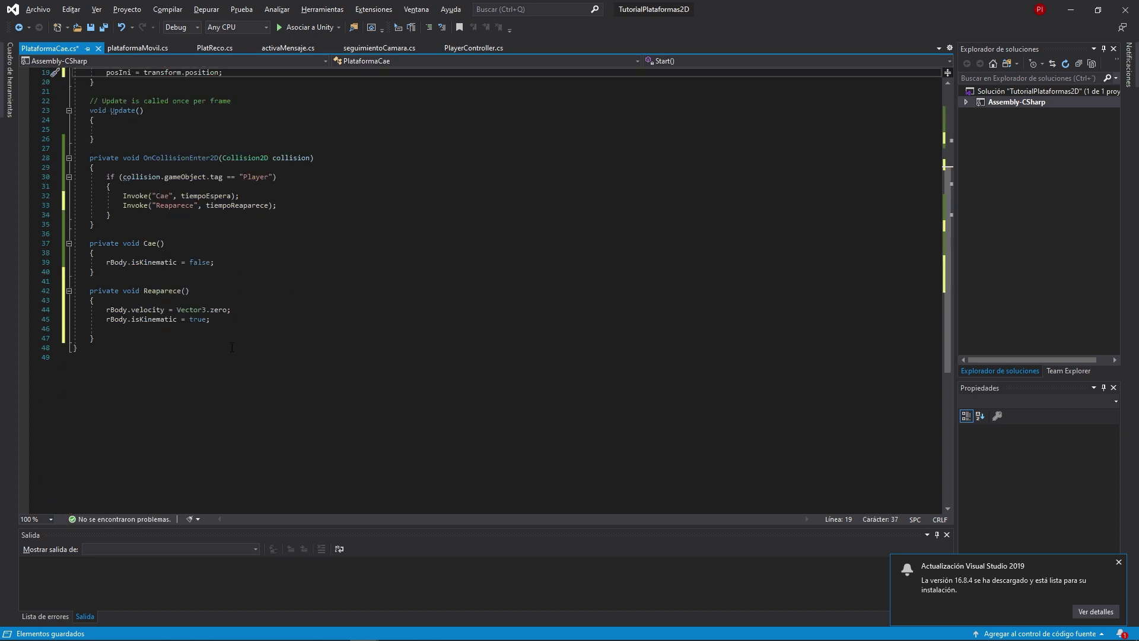
pyautogui.scroll(3, 176, 312)
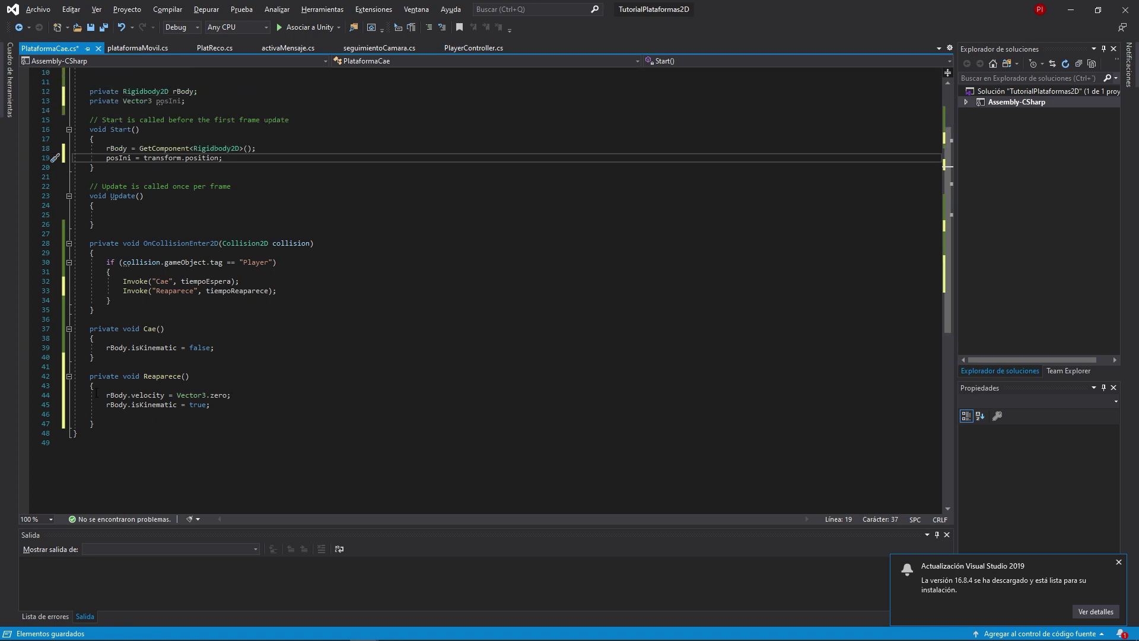
# Add transform.position = posIni; to Reaparece, save, and switch back to Unity
pyautogui.click(129, 415)
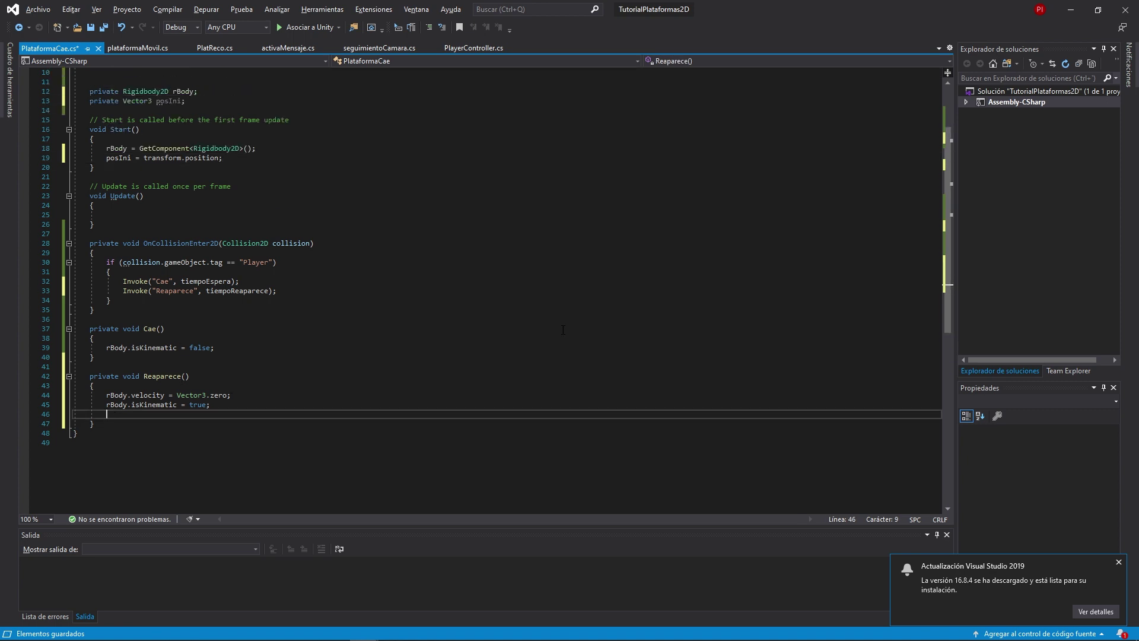
pyautogui.write('tr')
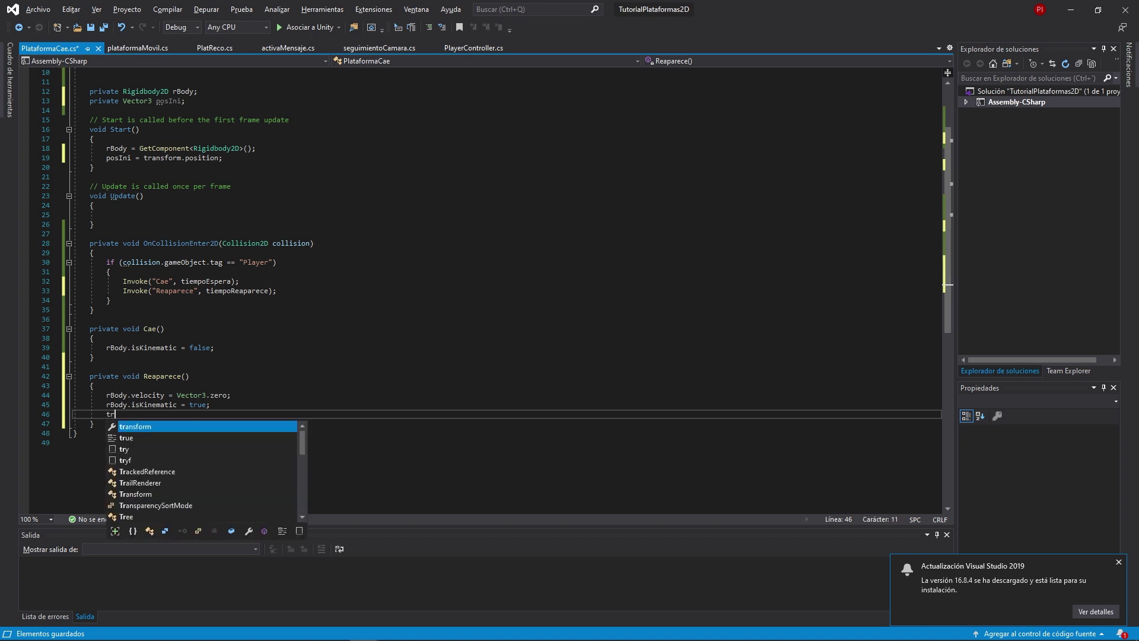
pyautogui.write('ansform.position = ')
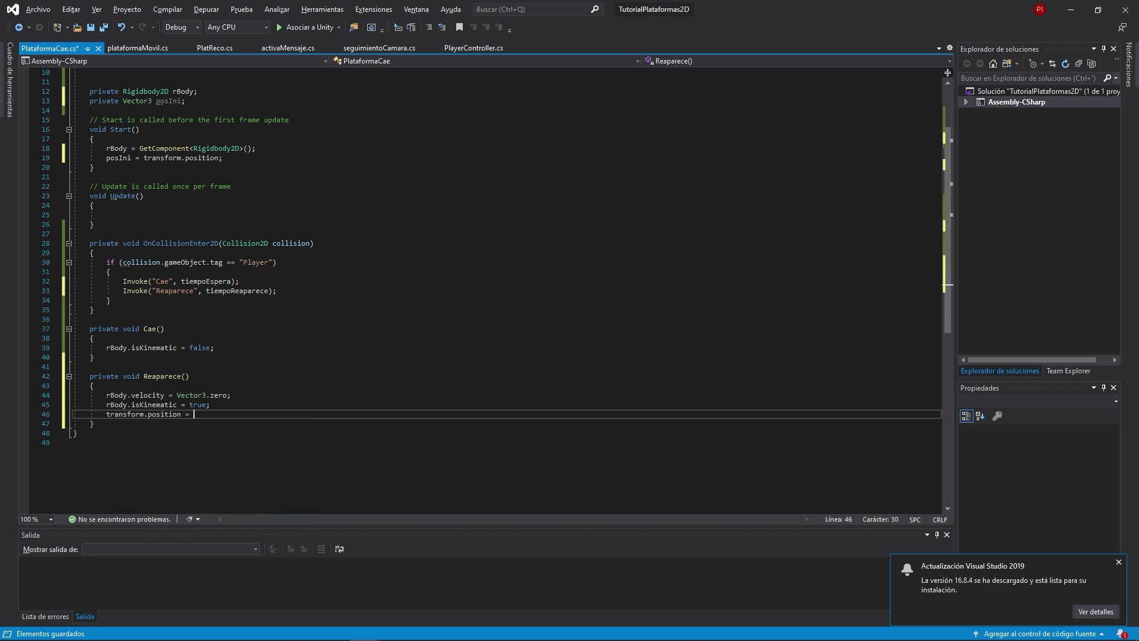
pyautogui.write('posIni;')
pyautogui.hotkey('ctrl', 's')
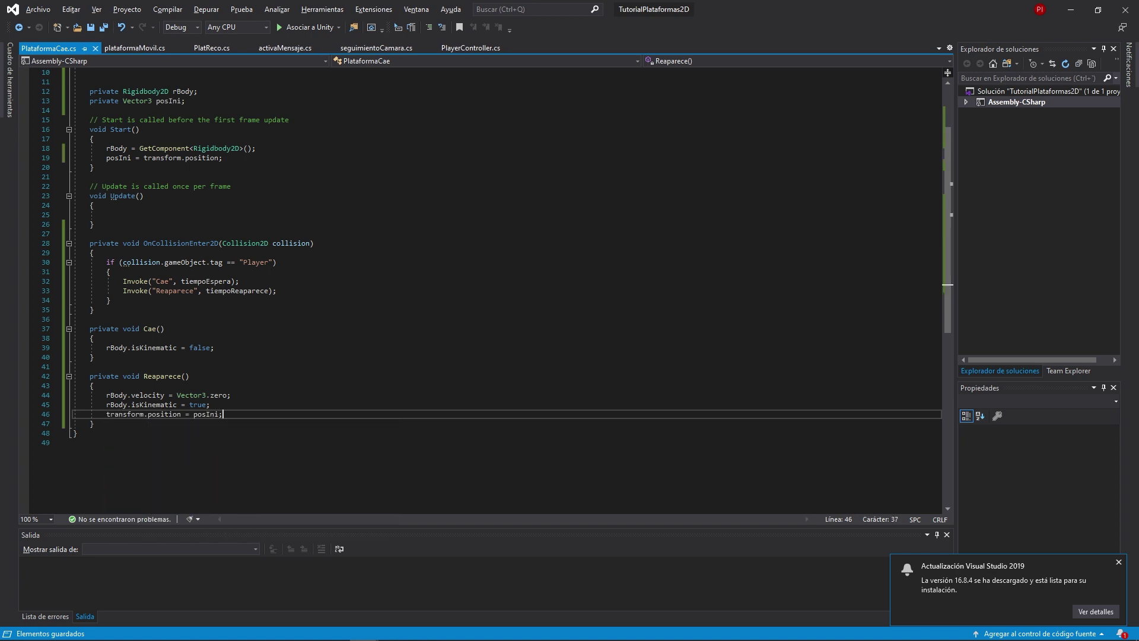
pyautogui.click(1071, 10)
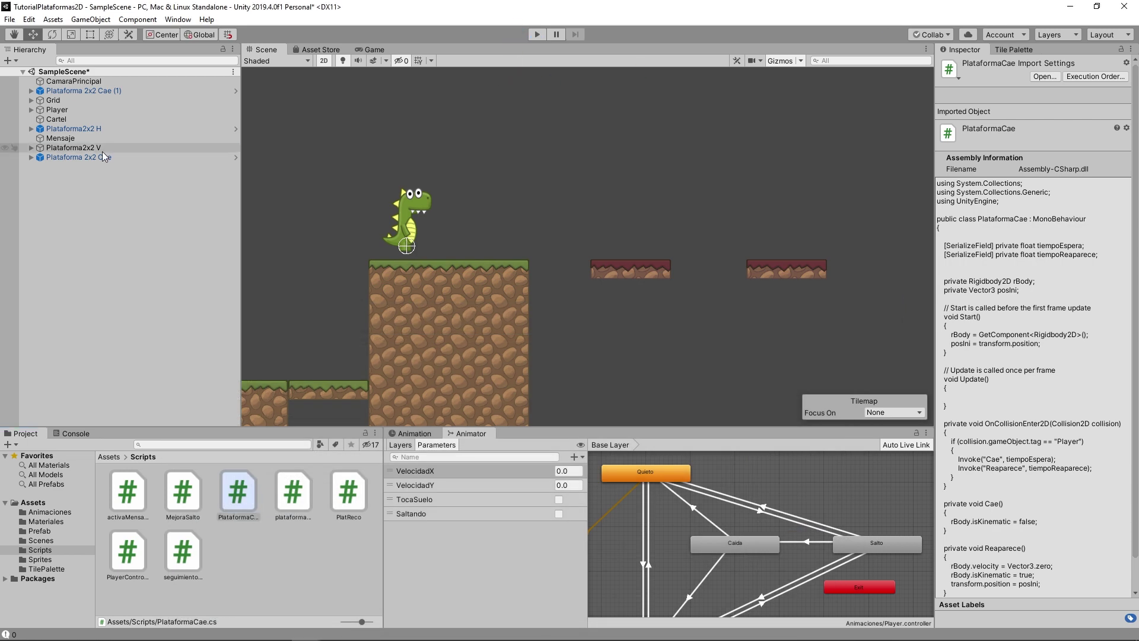
# Set Plataforma 2x2 Cae's Tiempo Reaparece to 3 in the Inspector
pyautogui.click(130, 158)
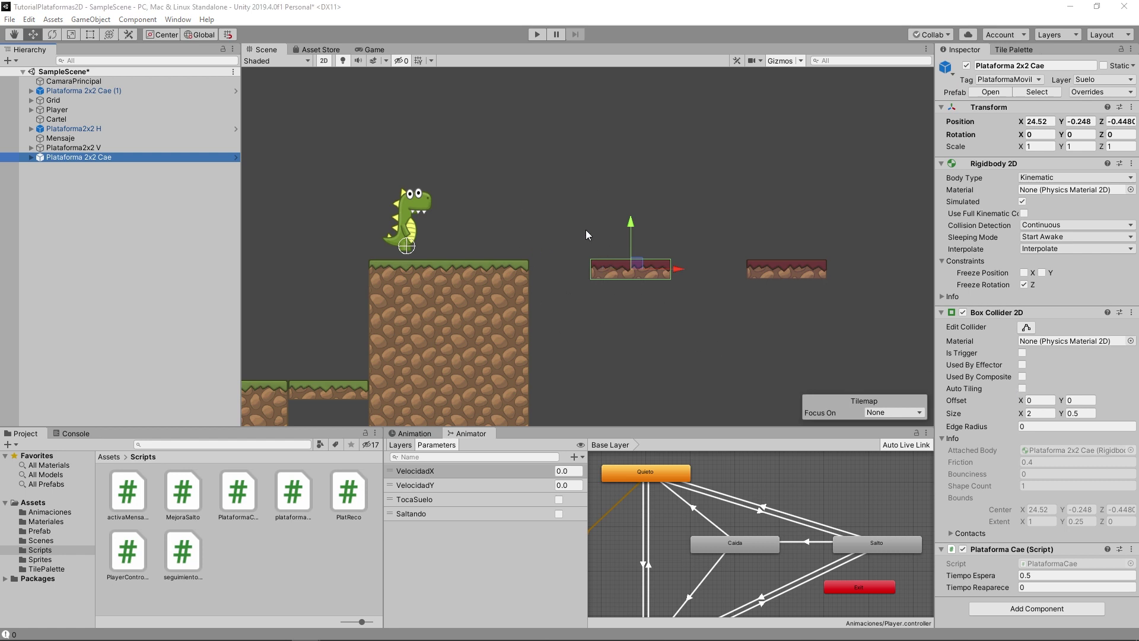
pyautogui.click(985, 577)
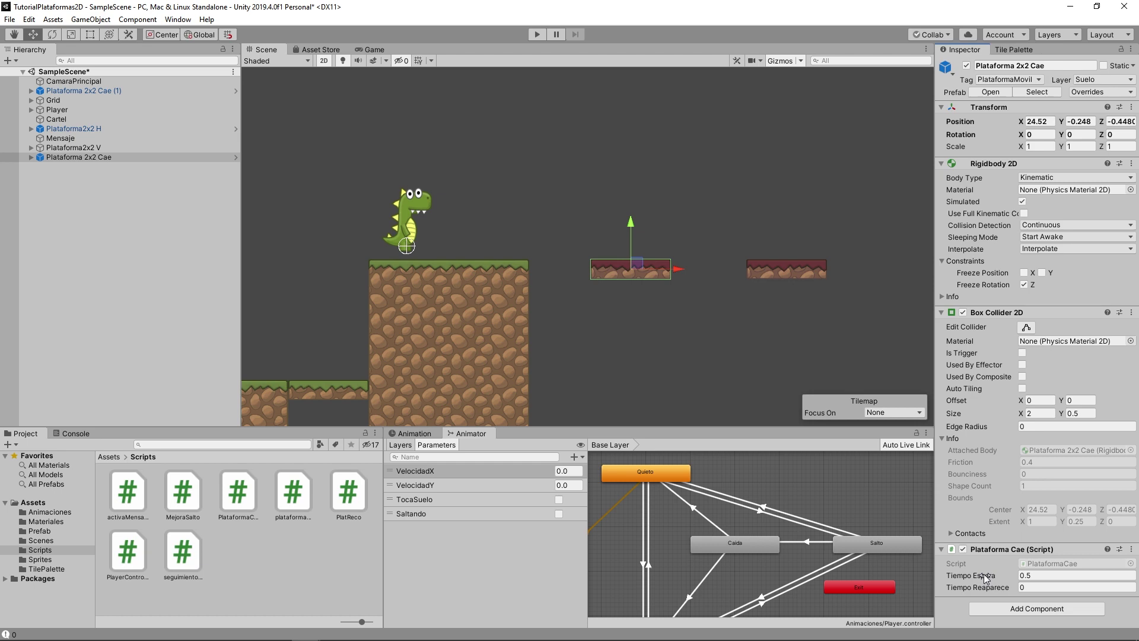
pyautogui.click(1031, 587)
pyautogui.write('3')
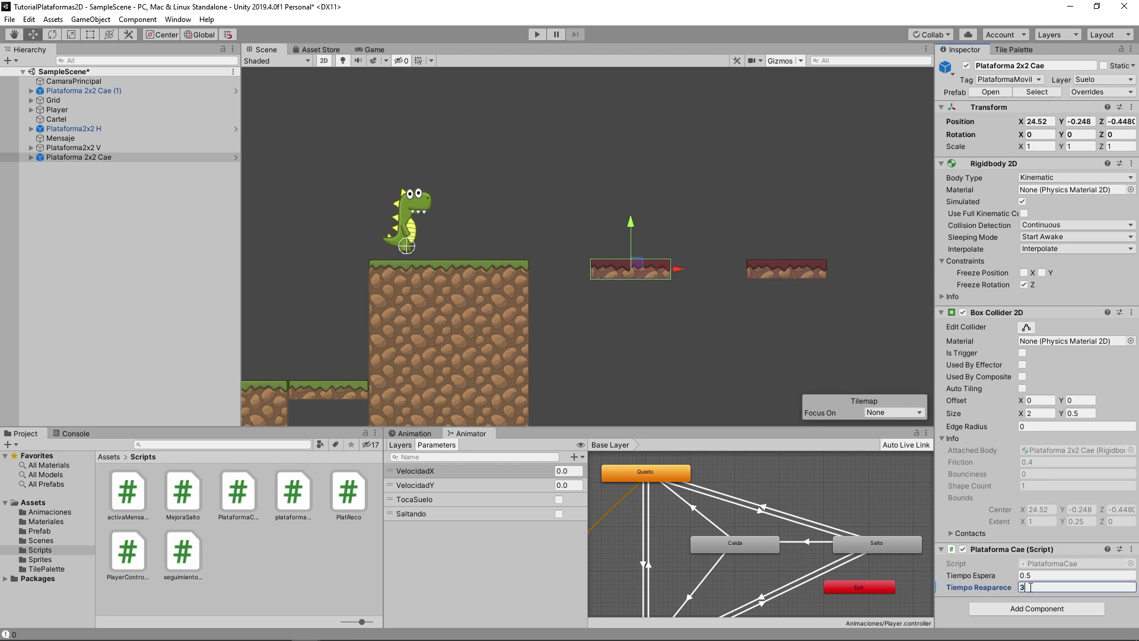
# Run two test plays, walking the dino onto the red platform and jumping back left
pyautogui.hotkey('ctrl', 'p')
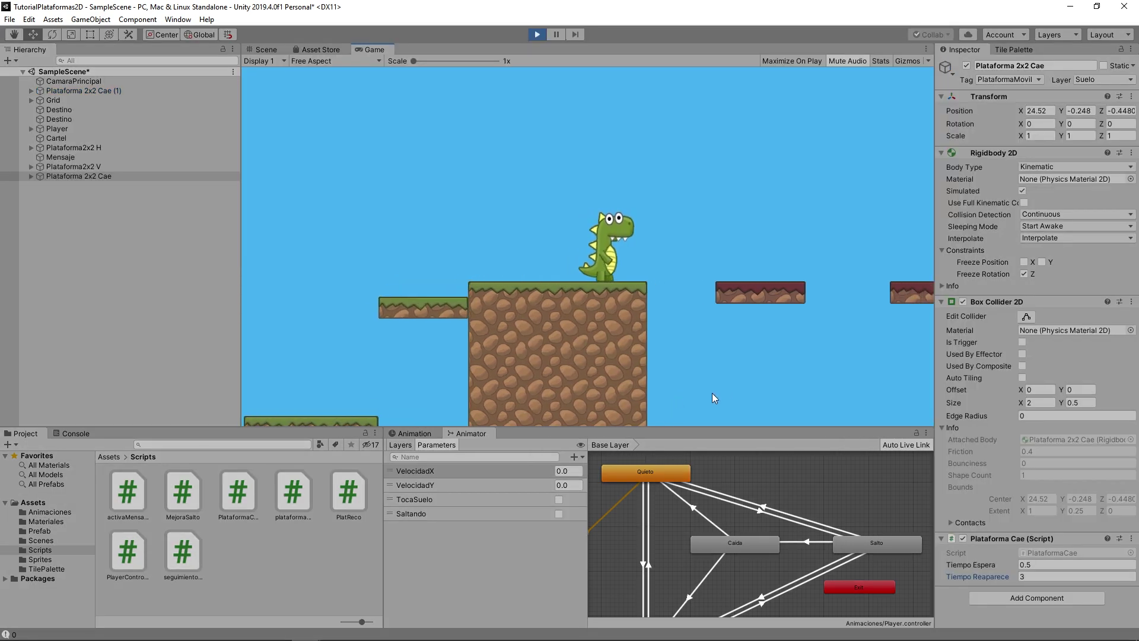
pyautogui.press('Right')
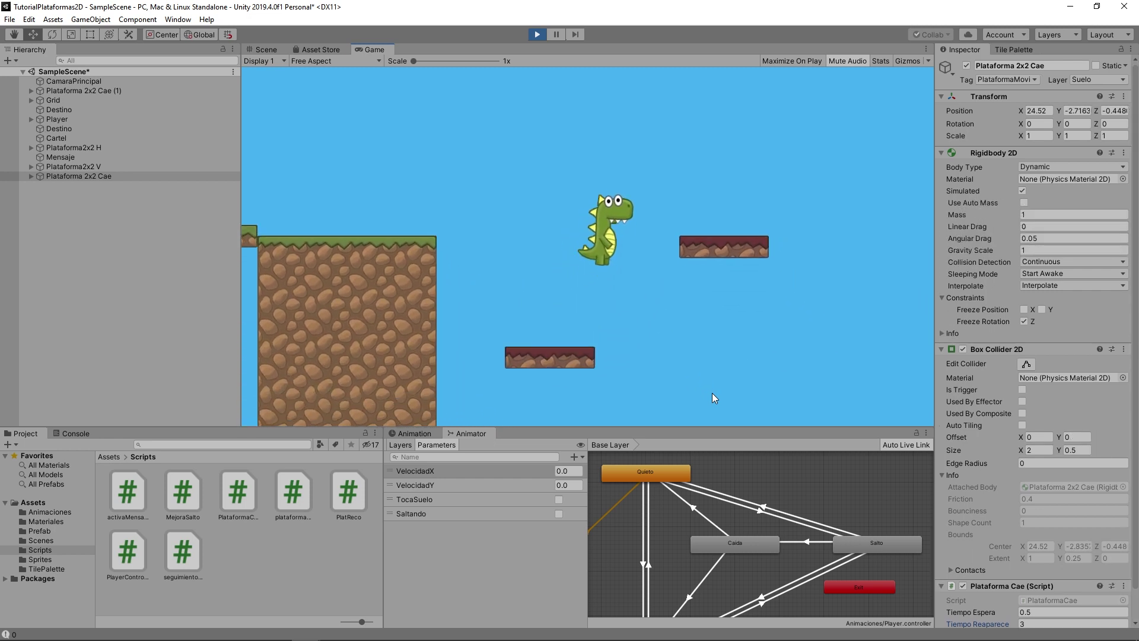
pyautogui.press('Left')
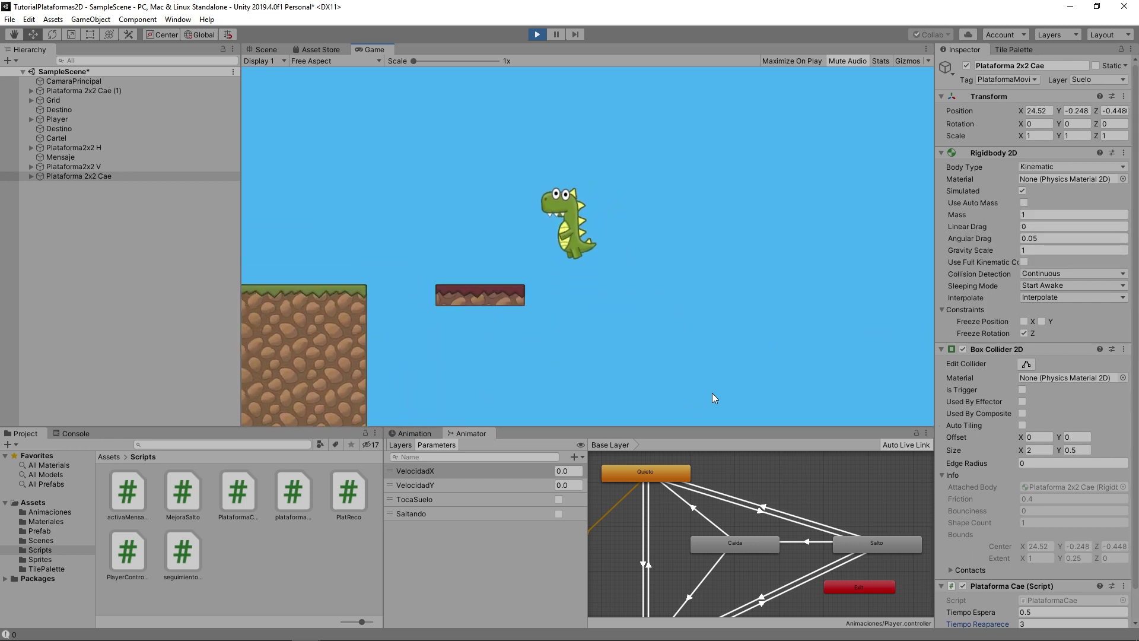
pyautogui.press('space')
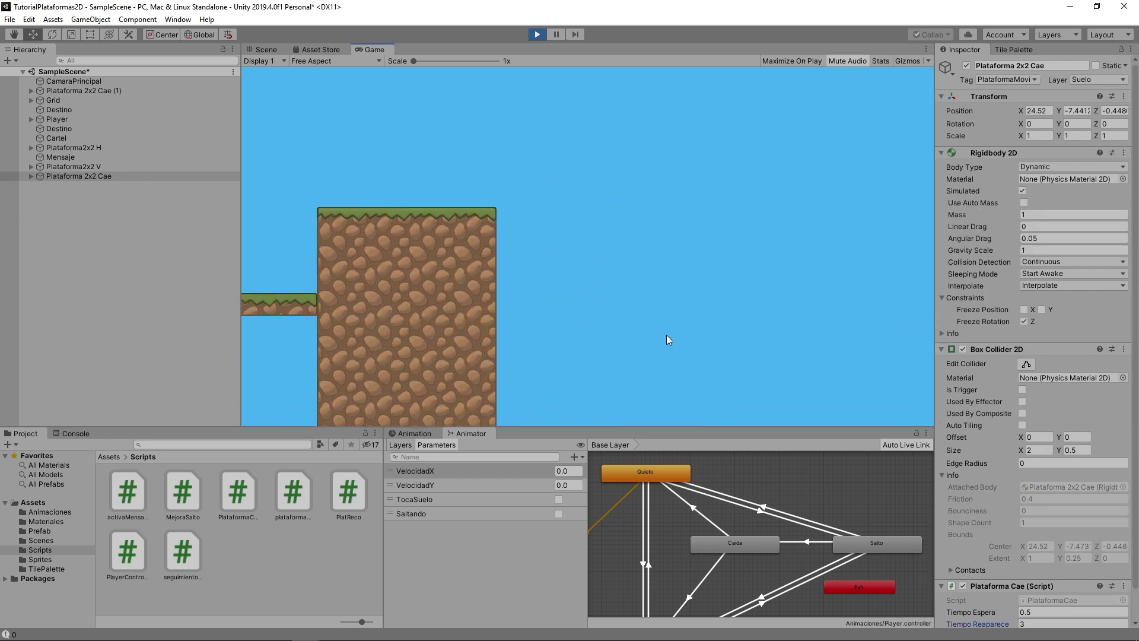
pyautogui.click(537, 34)
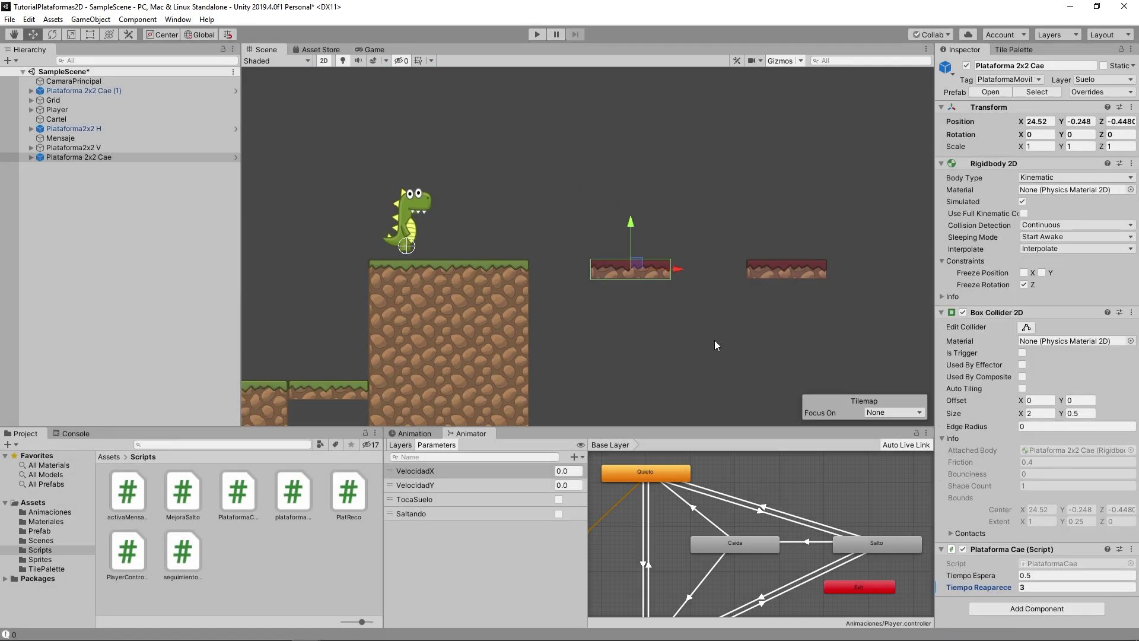
pyautogui.click(537, 35)
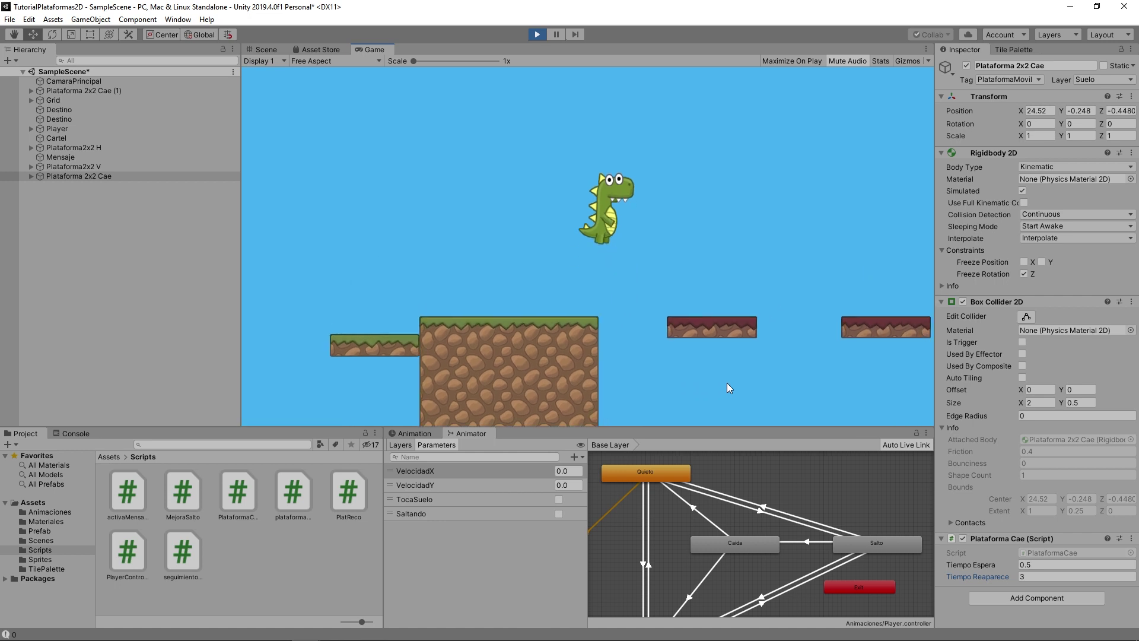
pyautogui.press('Right')
pyautogui.press('Left')
pyautogui.press('space')
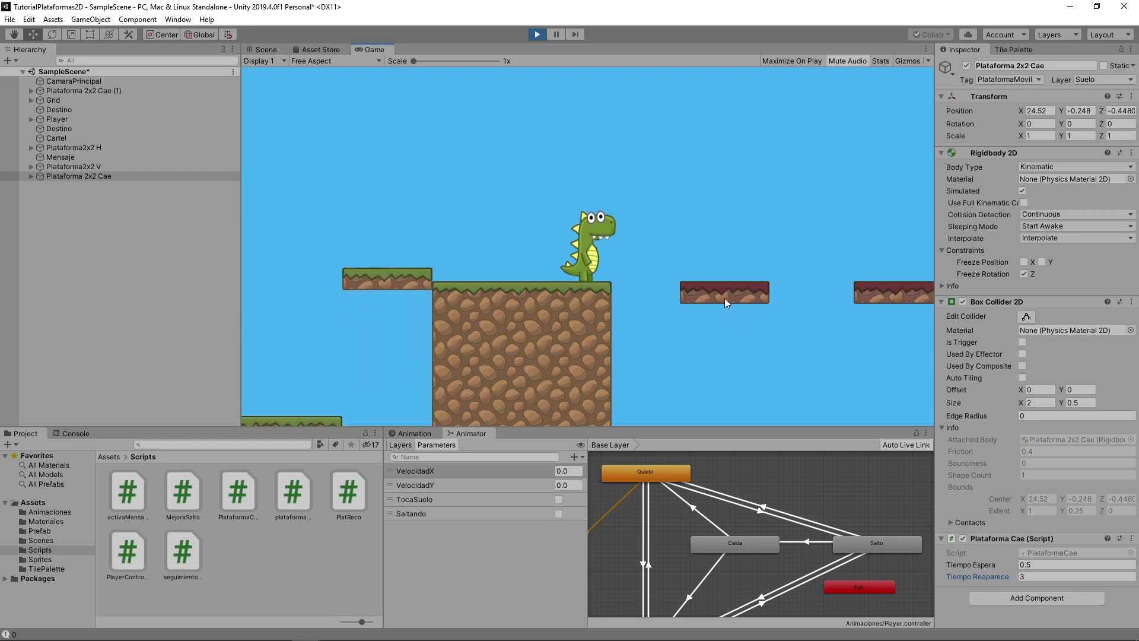
pyautogui.click(536, 33)
# Open the PlataformaCae script in Visual Studio and scroll to its top
pyautogui.click(238, 491)
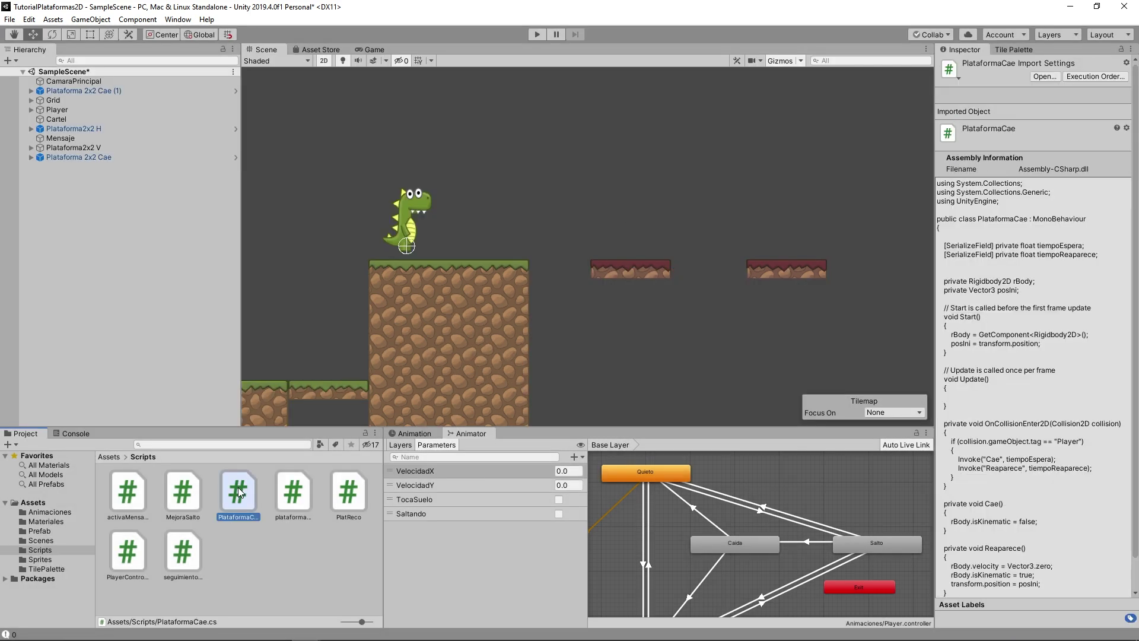
pyautogui.doubleClick(238, 491)
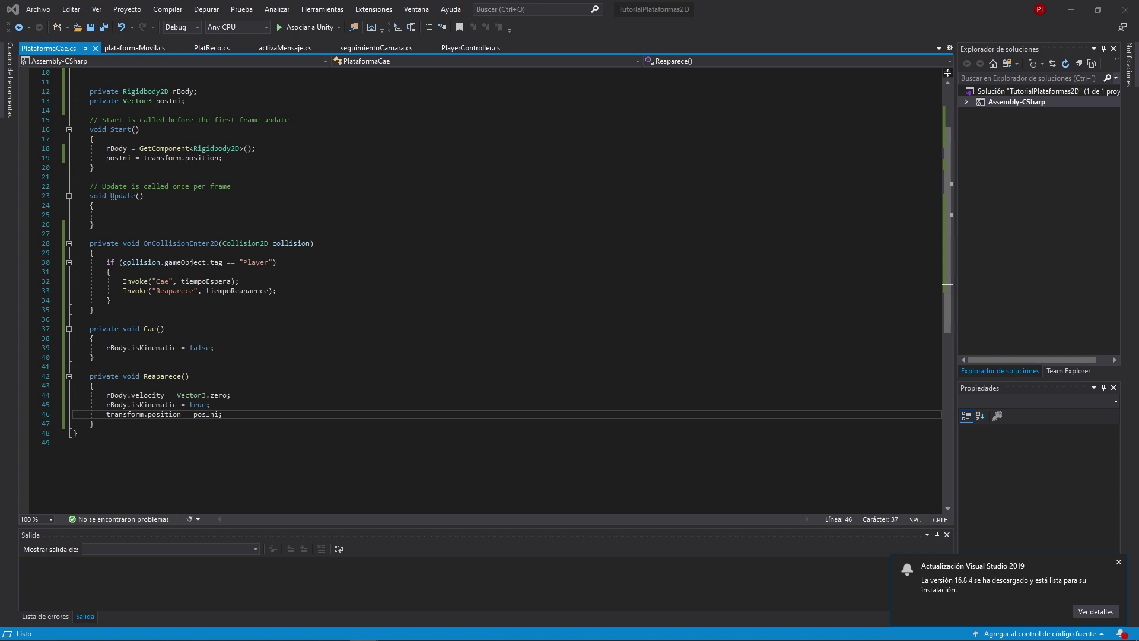
pyautogui.scroll(3, 474, 267)
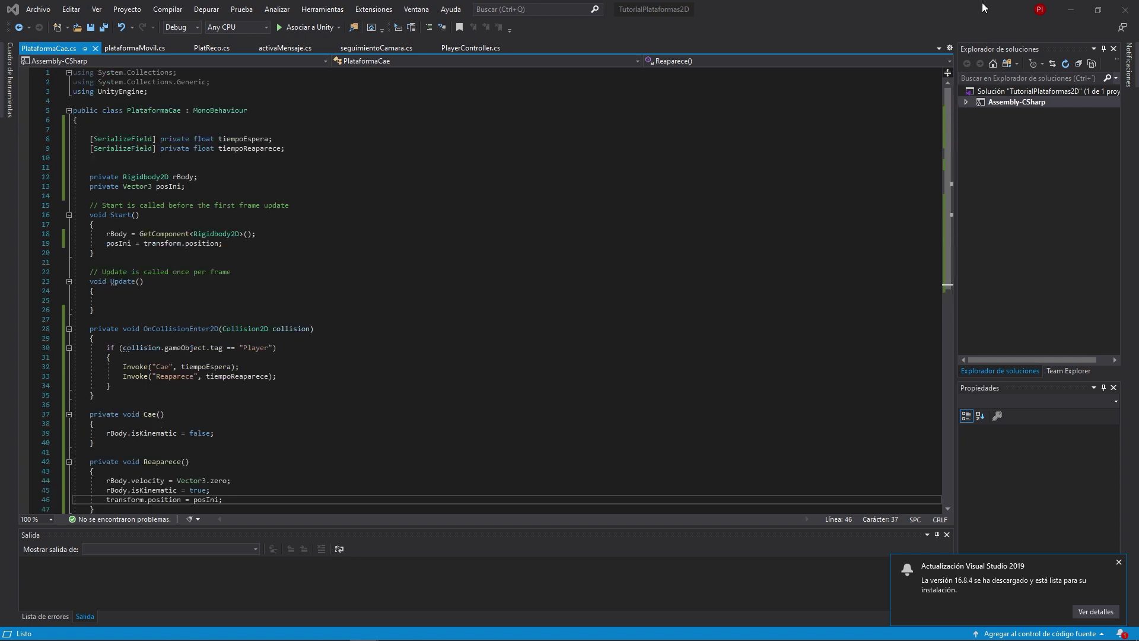
# Back in Unity, expand Plataforma 2x2 Cae's child tiles, then reopen PlataformaCae
pyautogui.click(1070, 9)
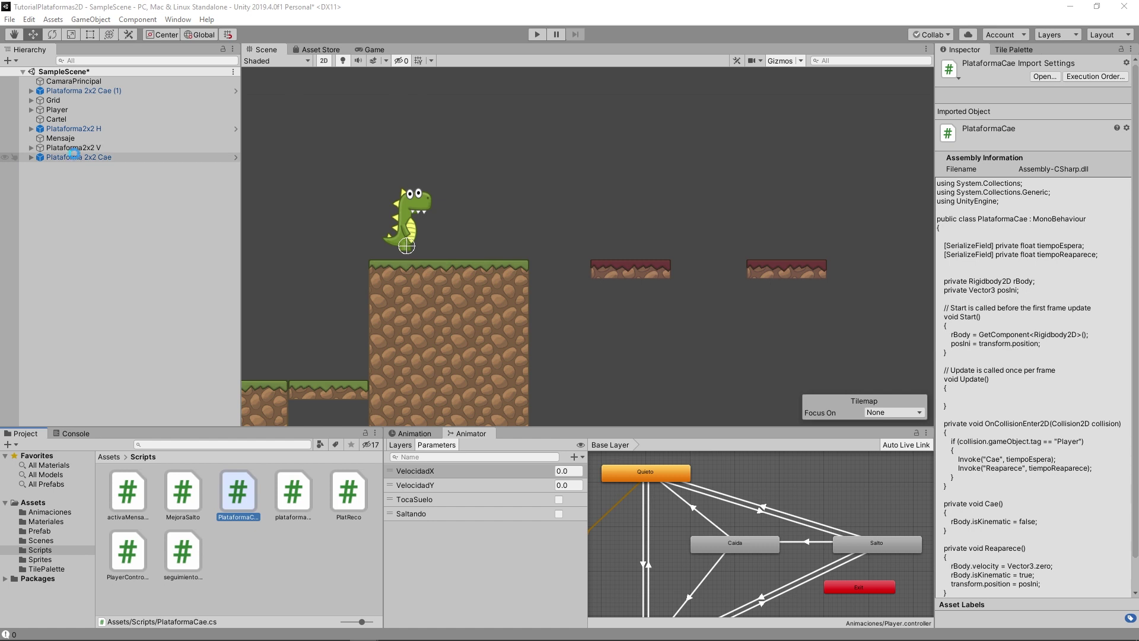
pyautogui.click(26, 157)
pyautogui.click(29, 157)
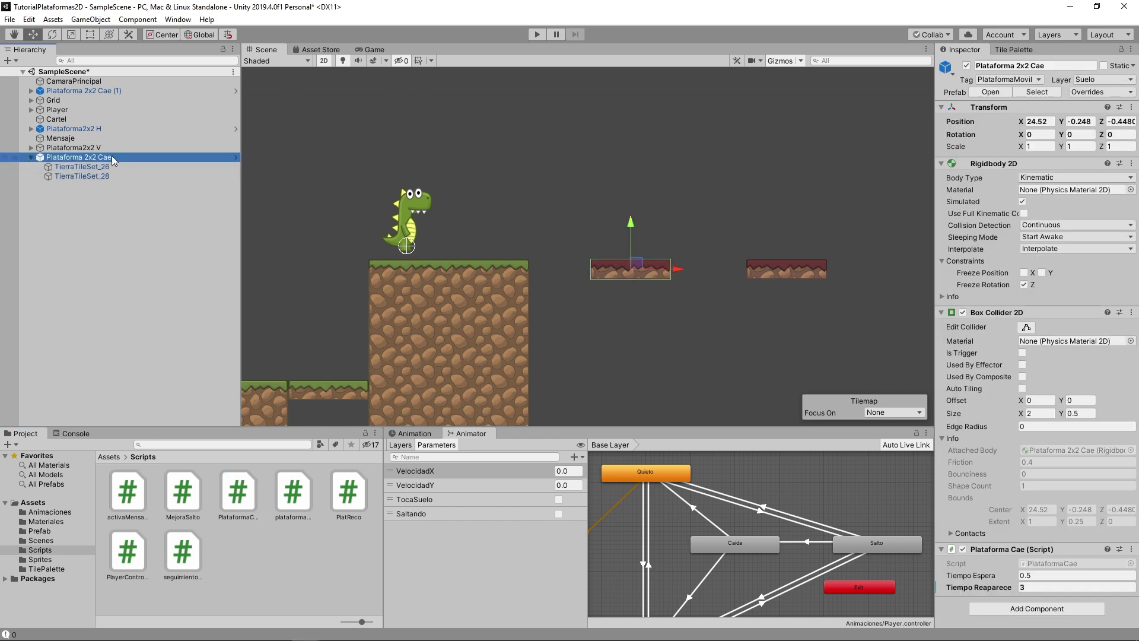
pyautogui.doubleClick(246, 498)
# Declare [SerializeField] private GameObject sprite1 and sprite2 on lines 10-11, save, and return to Unity
pyautogui.click(353, 158)
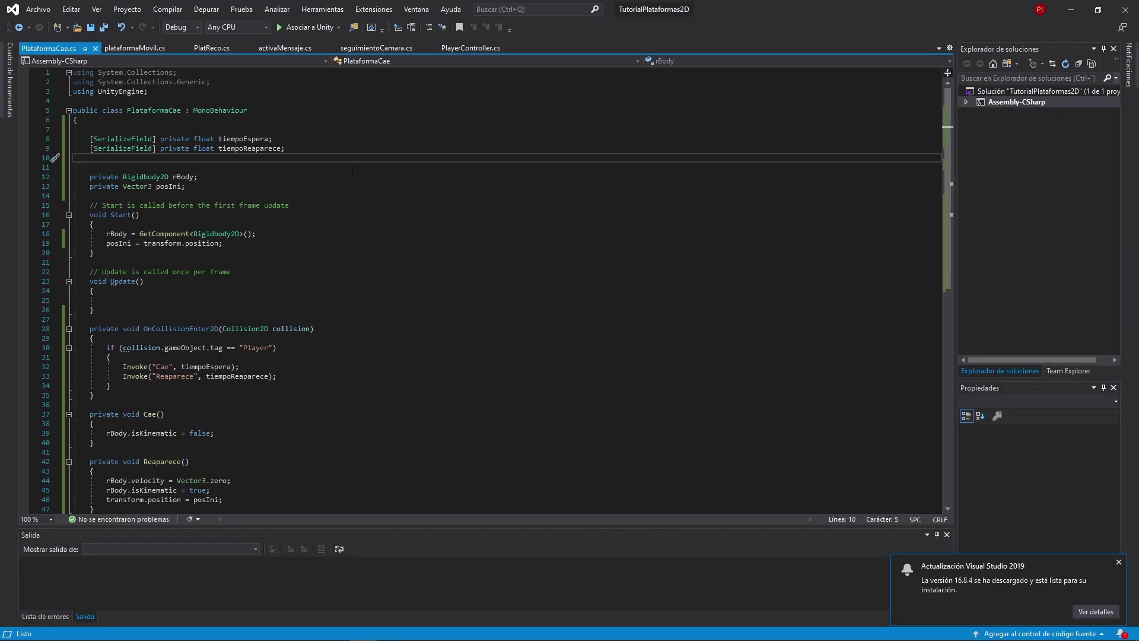
pyautogui.write('[S')
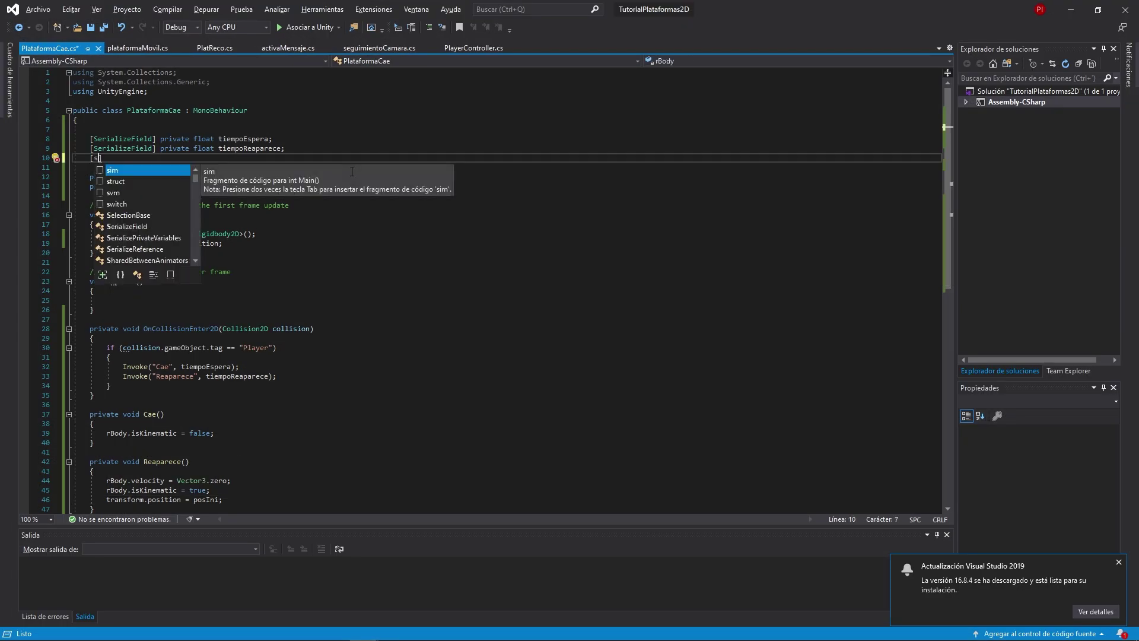
pyautogui.write('erializeField] private GameObject ')
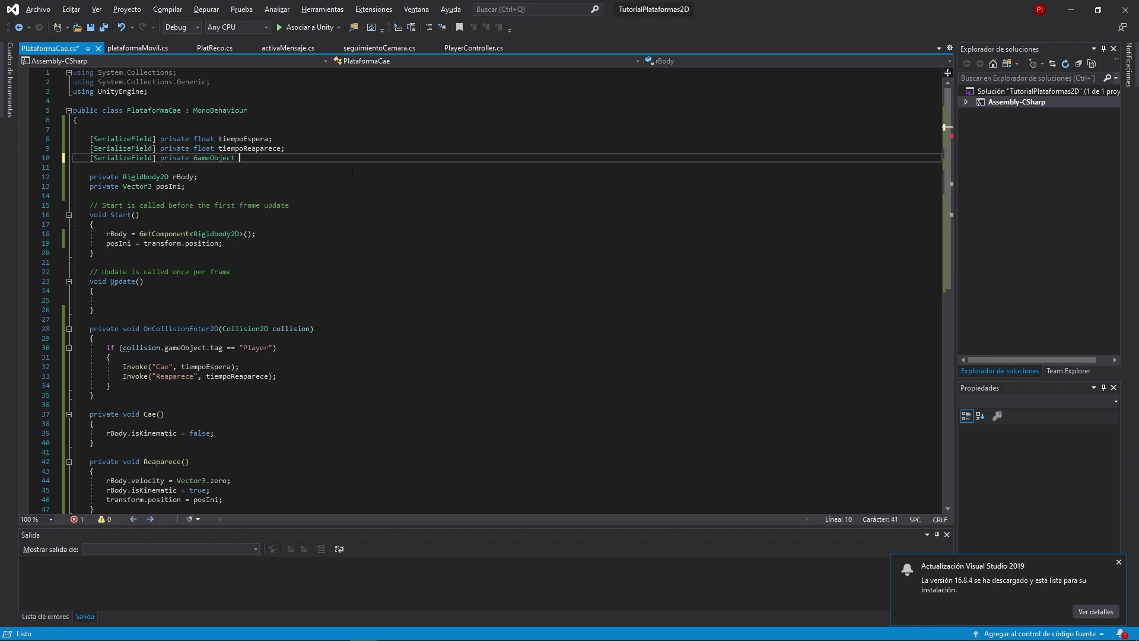
pyautogui.write('sprite1;ç')
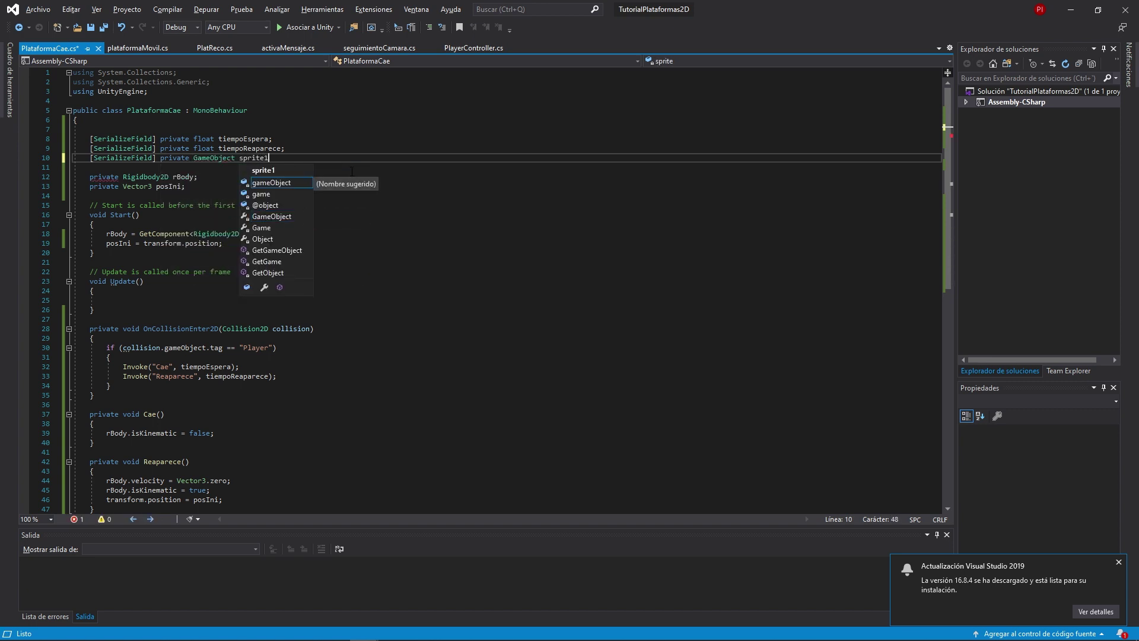
pyautogui.press('Return')
pyautogui.press('BackSpace')
pyautogui.press('BackSpace')
pyautogui.press('BackSpace')
pyautogui.press('BackSpace')
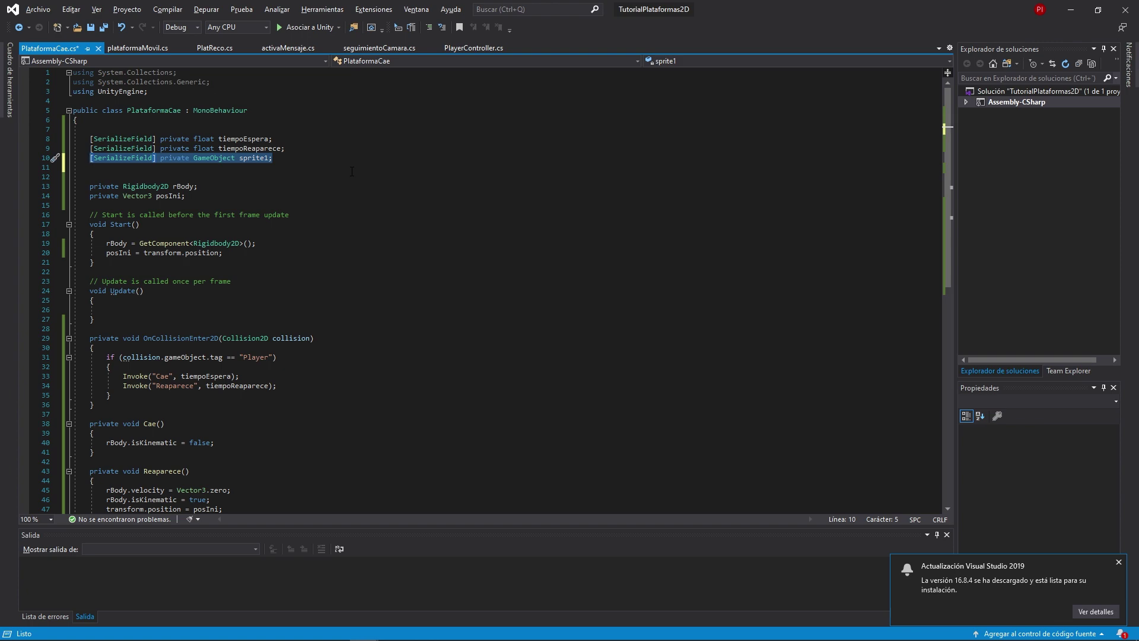
pyautogui.press('Return')
pyautogui.write('[SerializeField] private GameObject sprite1;')
pyautogui.press('Left')
pyautogui.press('BackSpace')
pyautogui.write('2')
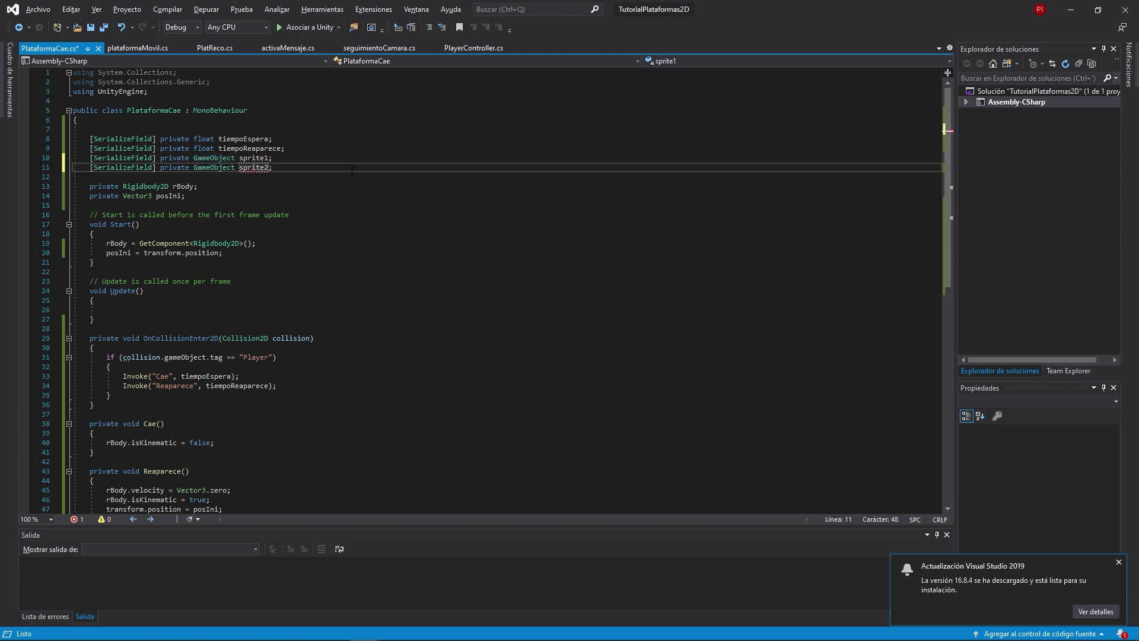
pyautogui.hotkey('ctrl', 's')
pyautogui.hotkey('alt', 'Tab')
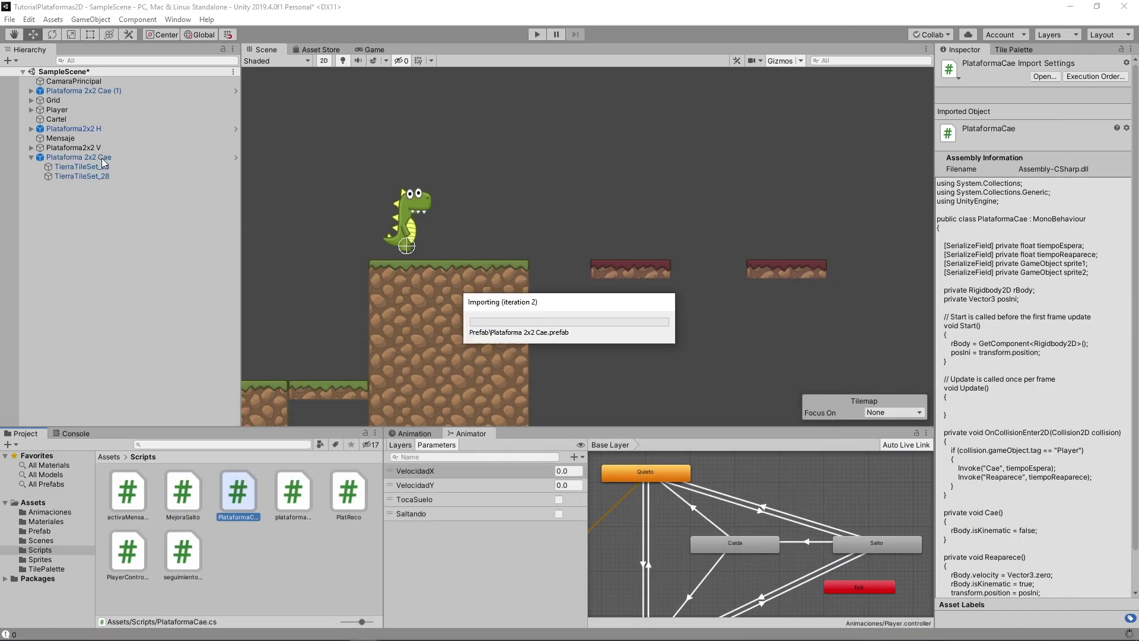
# On Plataforma 2x2 Cae, link TierraTileSet_26 to Sprite 1 and TierraTileSet_28 to Sprite 2
pyautogui.click(102, 159)
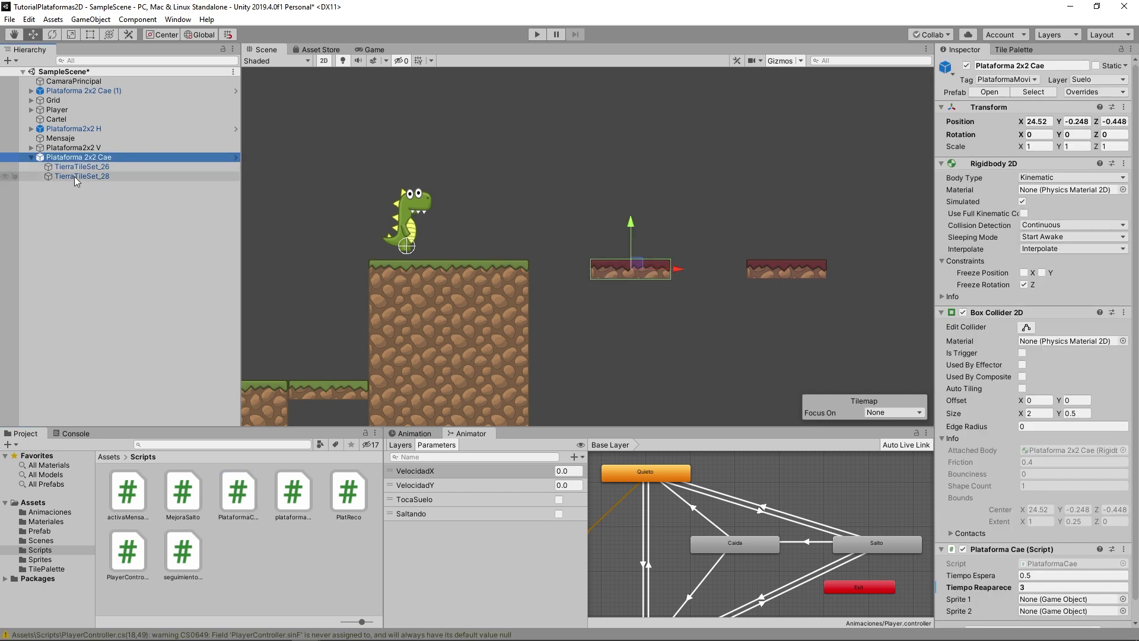
pyautogui.moveTo(80, 167)
pyautogui.mouseDown()
pyautogui.moveTo(1066, 550)
pyautogui.moveTo(1068, 599)
pyautogui.mouseUp()
pyautogui.moveTo(80, 176); pyautogui.dragTo(1068, 610)
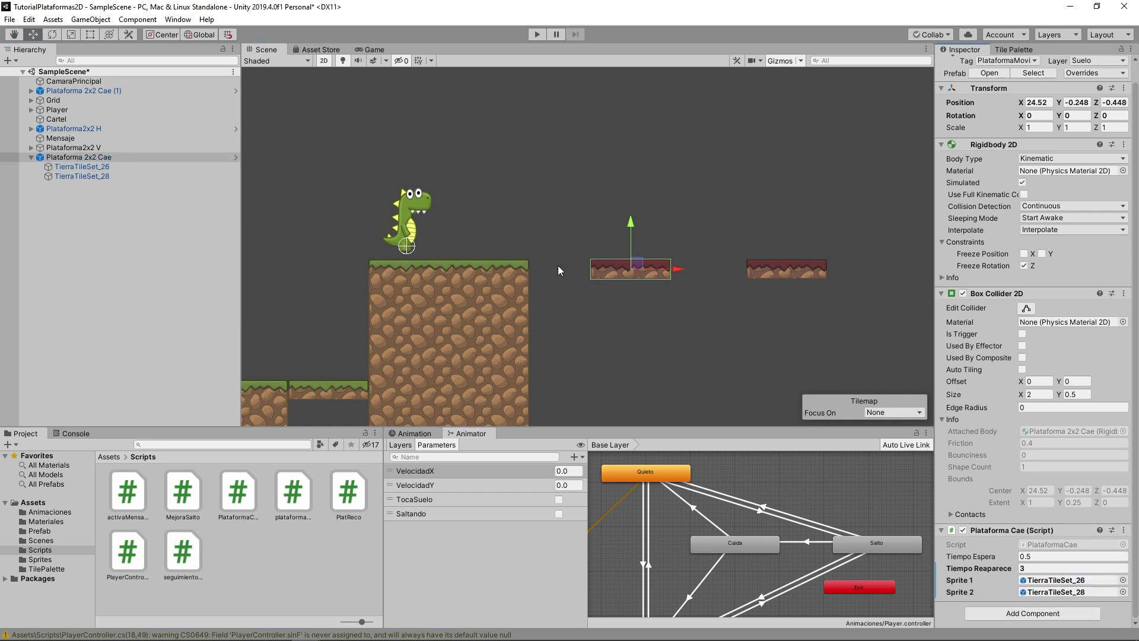
pyautogui.doubleClick(238, 492)
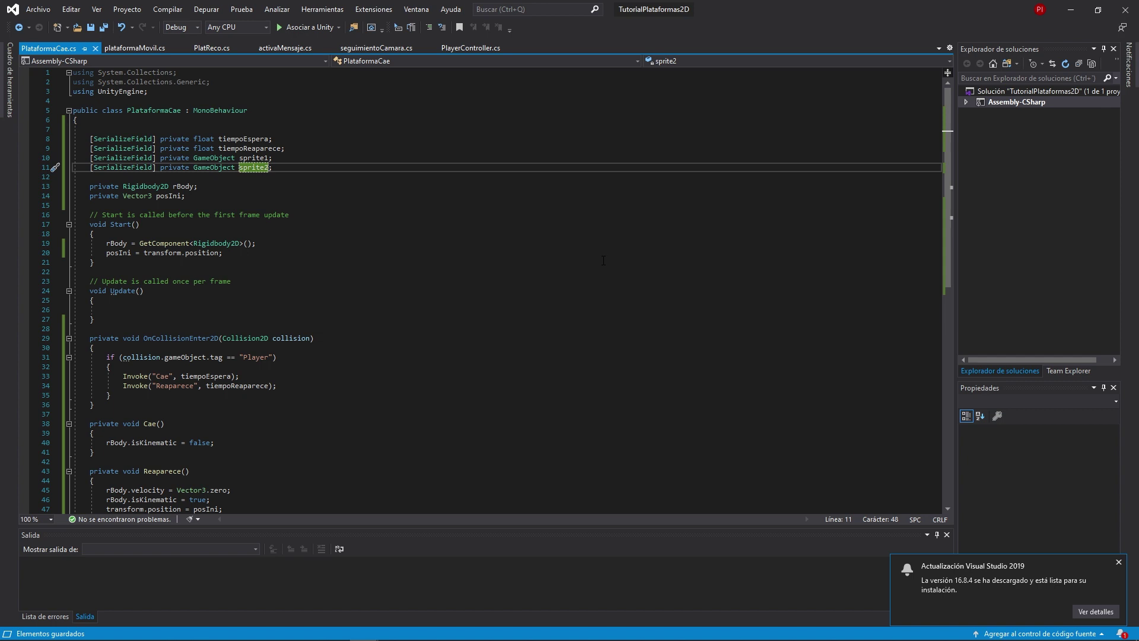
# Declare private SpriteRenderer fields spr1 and spr2 below the posIni declaration
pyautogui.click(205, 196)
pyautogui.press('Return')
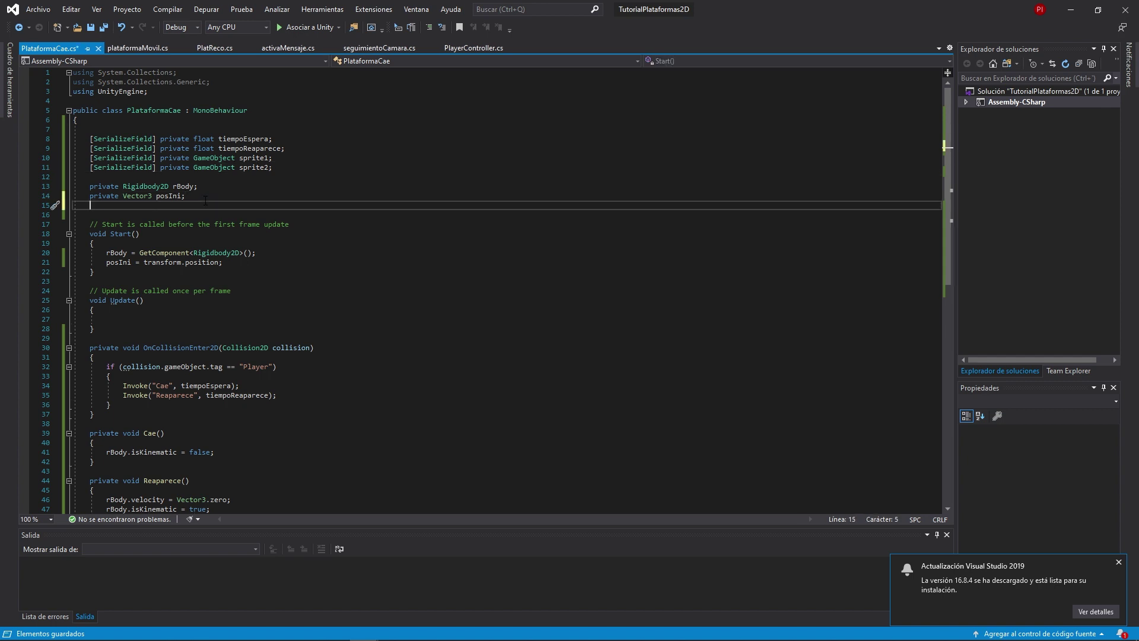
pyautogui.write('private ')
pyautogui.write('spriteR')
pyautogui.write(' s')
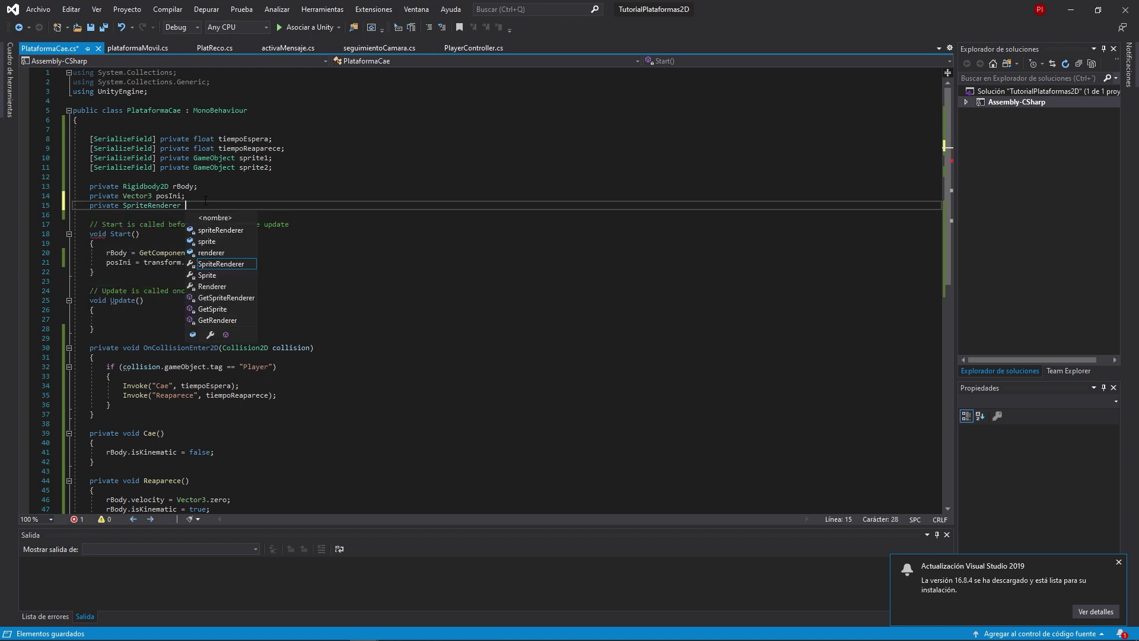
pyautogui.write('pr1, s')
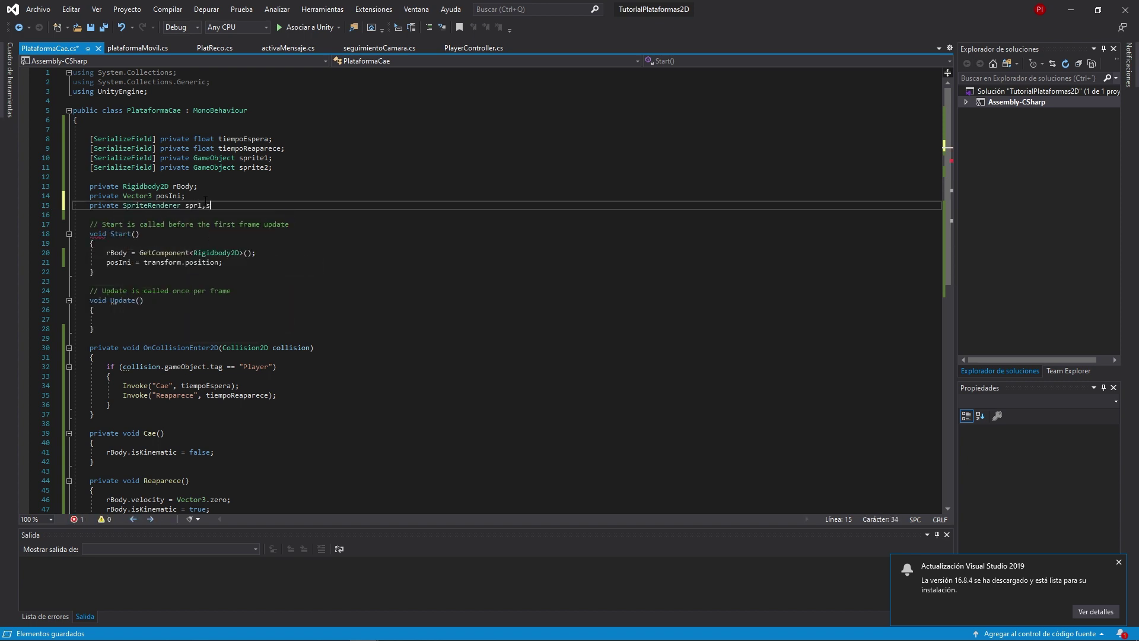
pyautogui.write('pr2;')
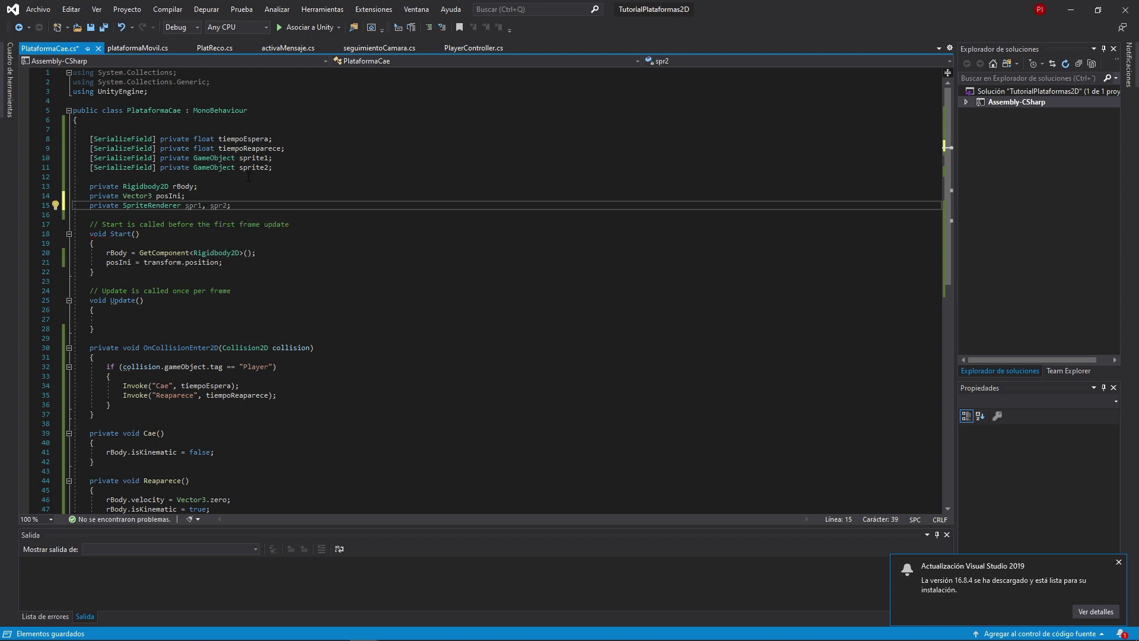
# In Start, assign spr1 and spr2 from sprite1.GetComponent<SpriteRenderer>(), then save the script
pyautogui.click(332, 262)
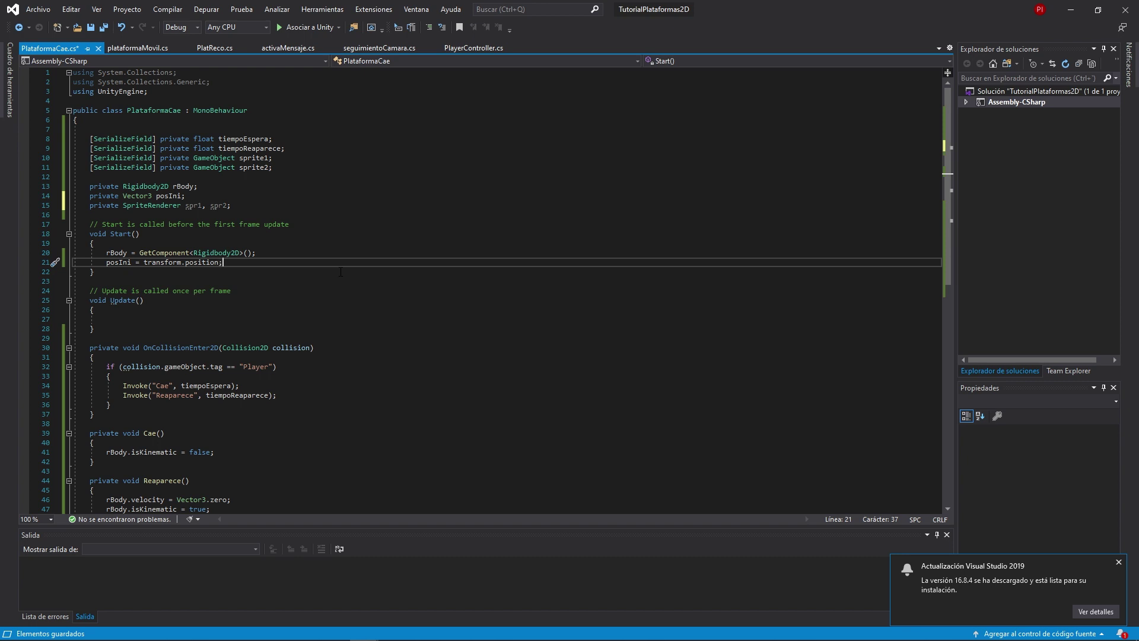
pyautogui.press('Return')
pyautogui.write('spr')
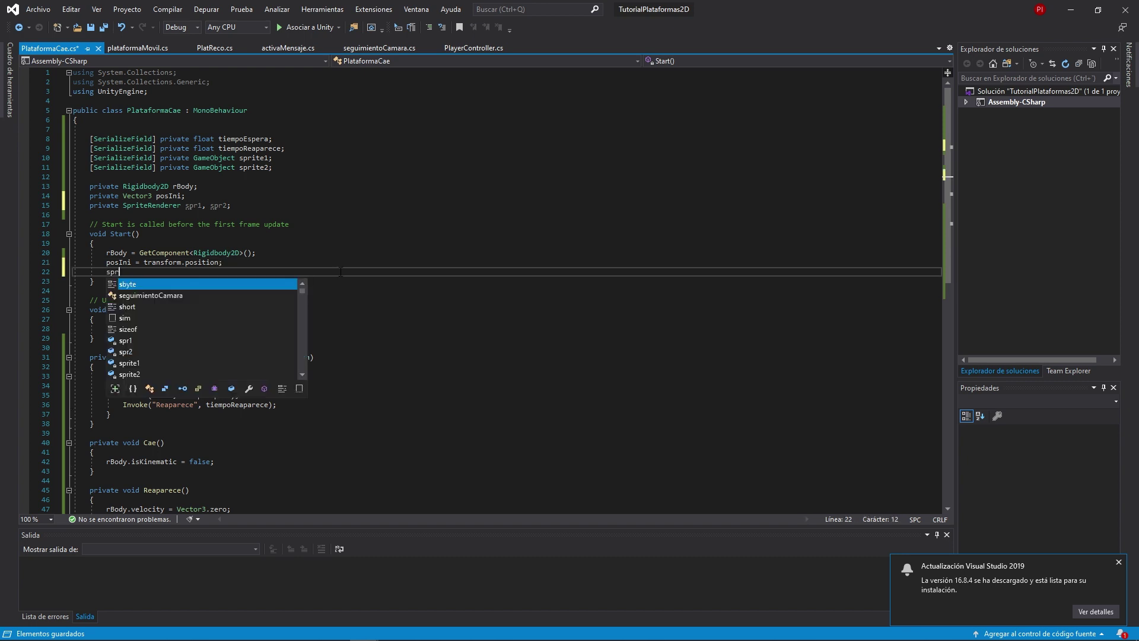
pyautogui.write('1 = spri')
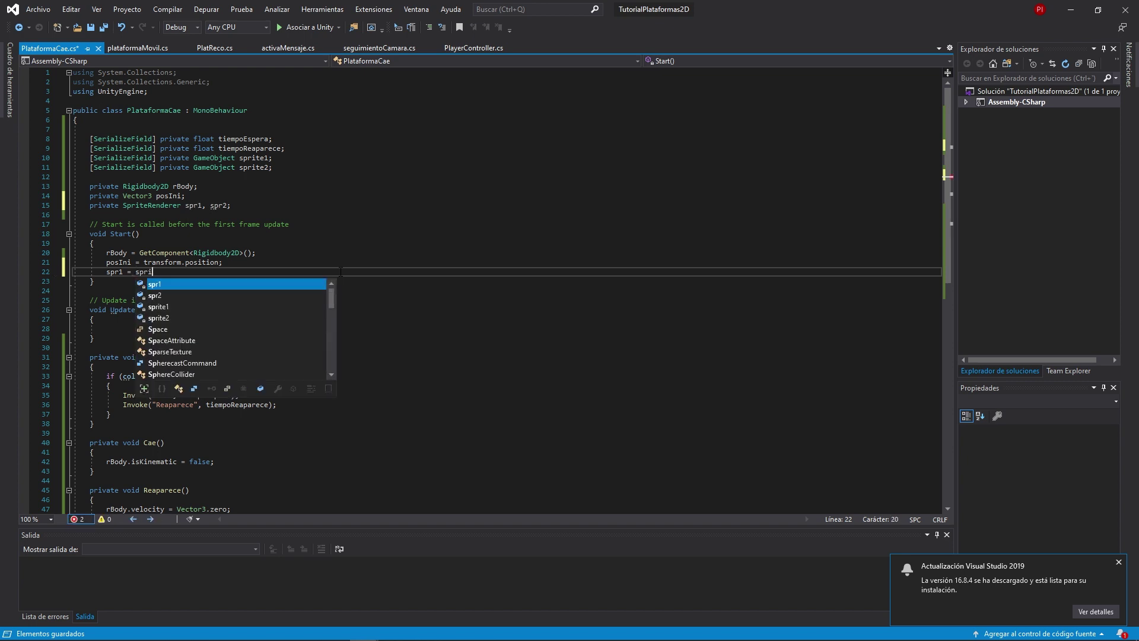
pyautogui.write('te1.getC')
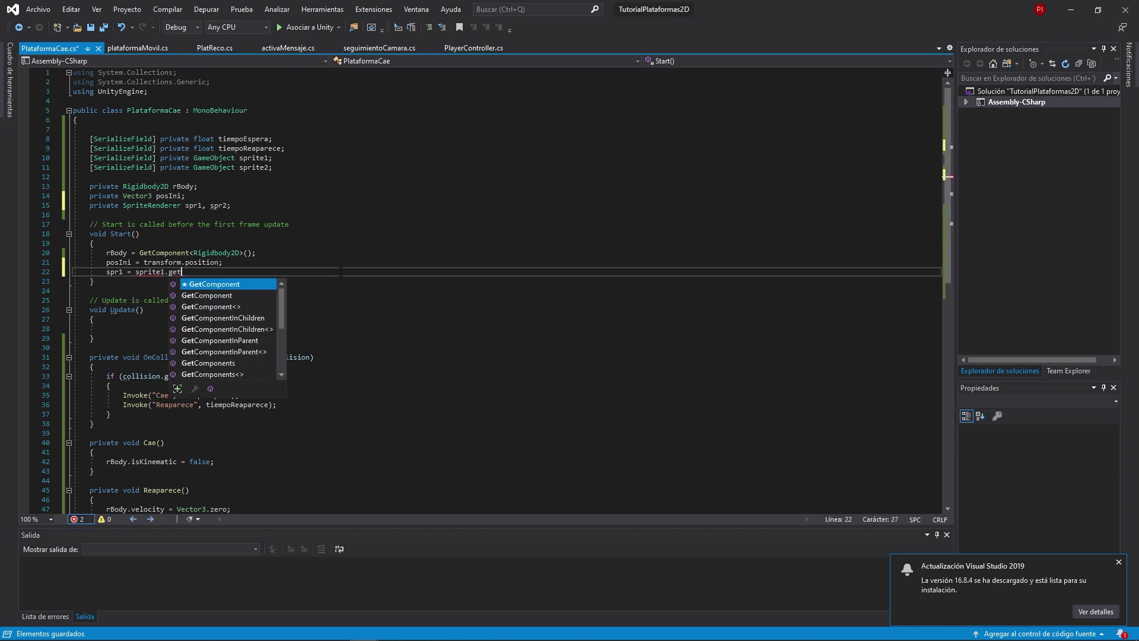
pyautogui.write('<sprite')
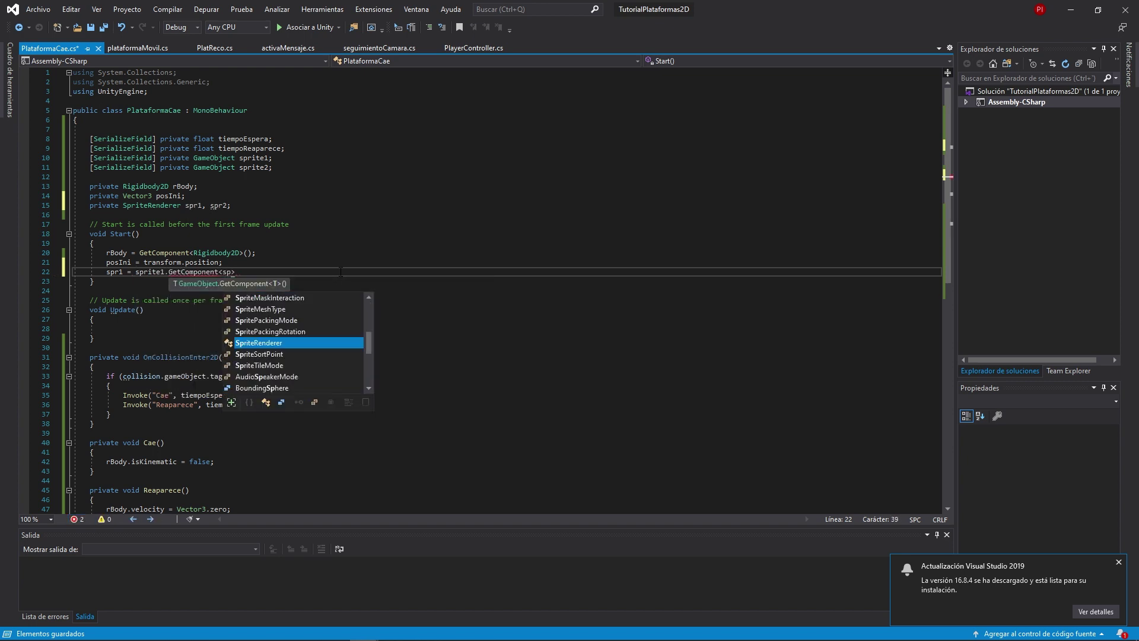
pyautogui.press('Down')
pyautogui.press('Down')
pyautogui.press('Tab')
pyautogui.write('>();')
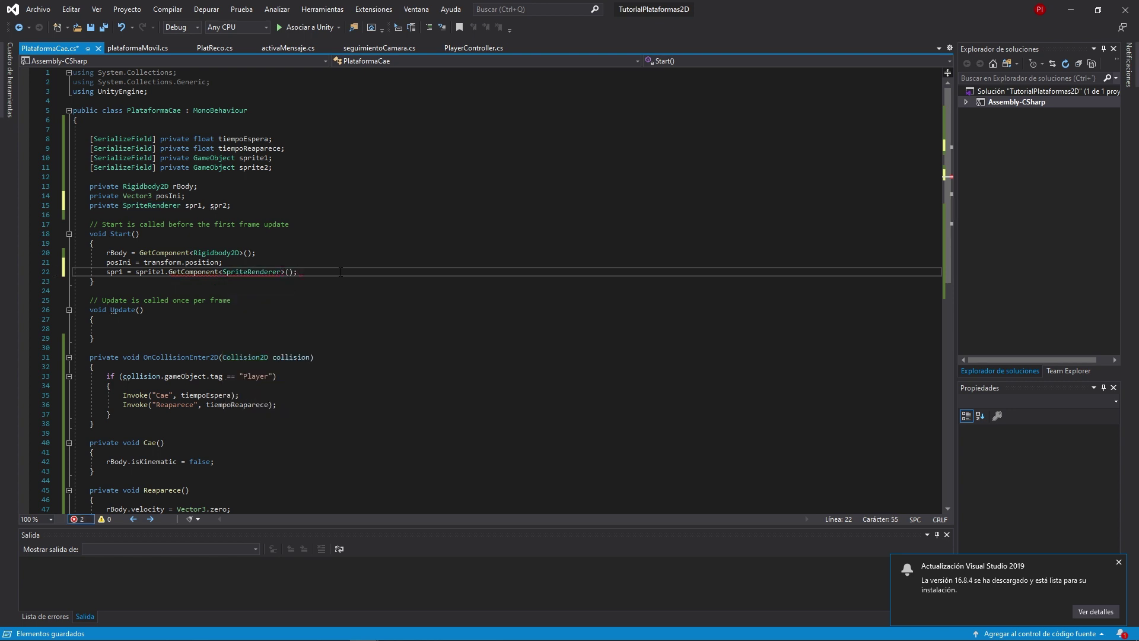
pyautogui.hotkey('ctrl', 'd')
pyautogui.press('Home')
pyautogui.press('Right')
pyautogui.press('Right')
pyautogui.press('Right')
pyautogui.press('BackSpace')
pyautogui.write('2')
pyautogui.hotkey('ctrl', 's')
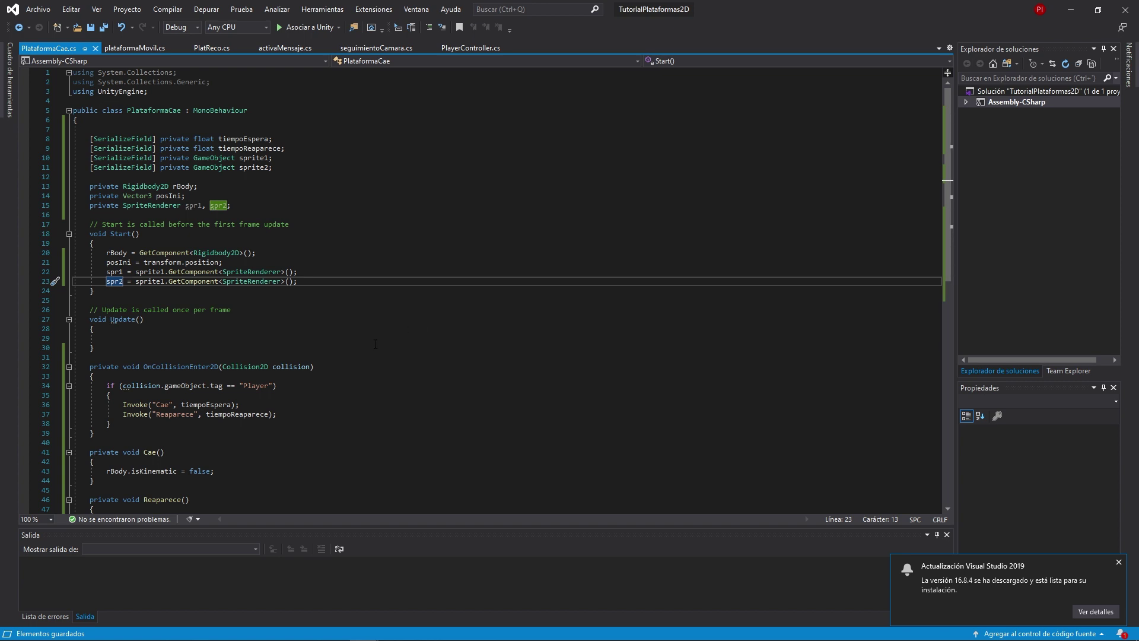
pyautogui.scroll(-5, 375, 344)
pyautogui.click(357, 394)
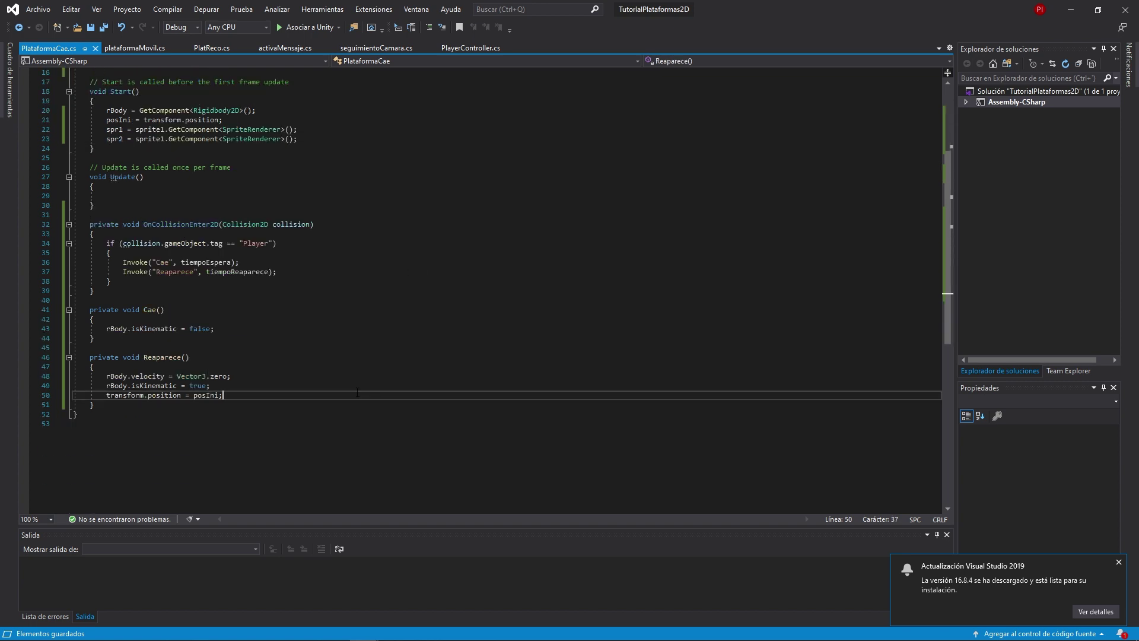
# Add a '// REAPARICION SUAVE' comment after the position reset in Reaparece
pyautogui.press('Return')
pyautogui.write('// ')
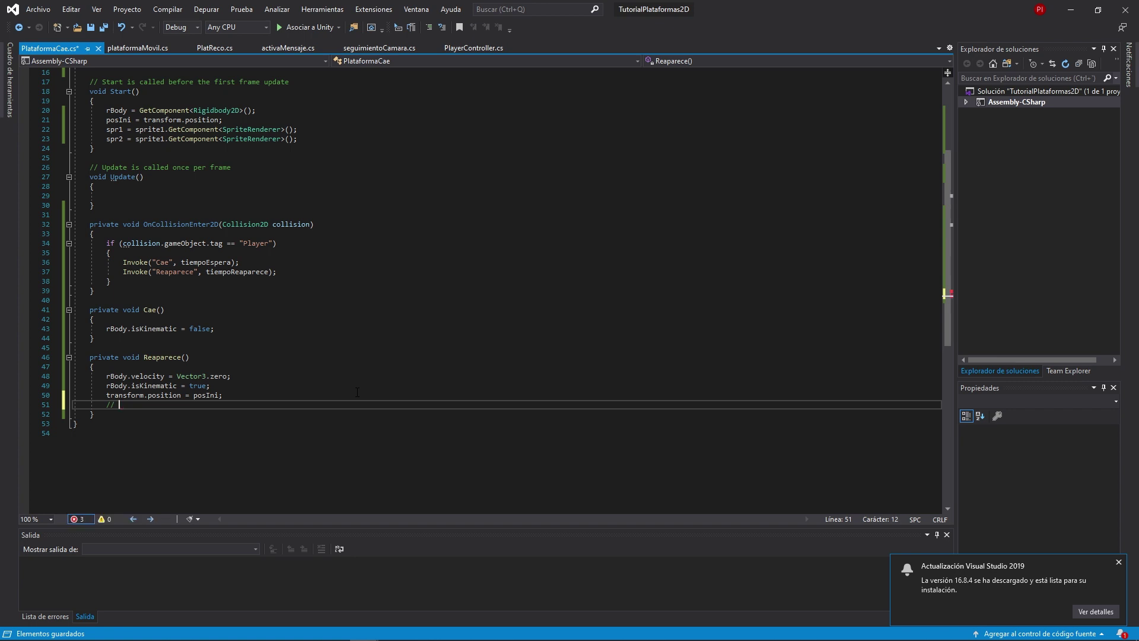
pyautogui.write('REAPARI')
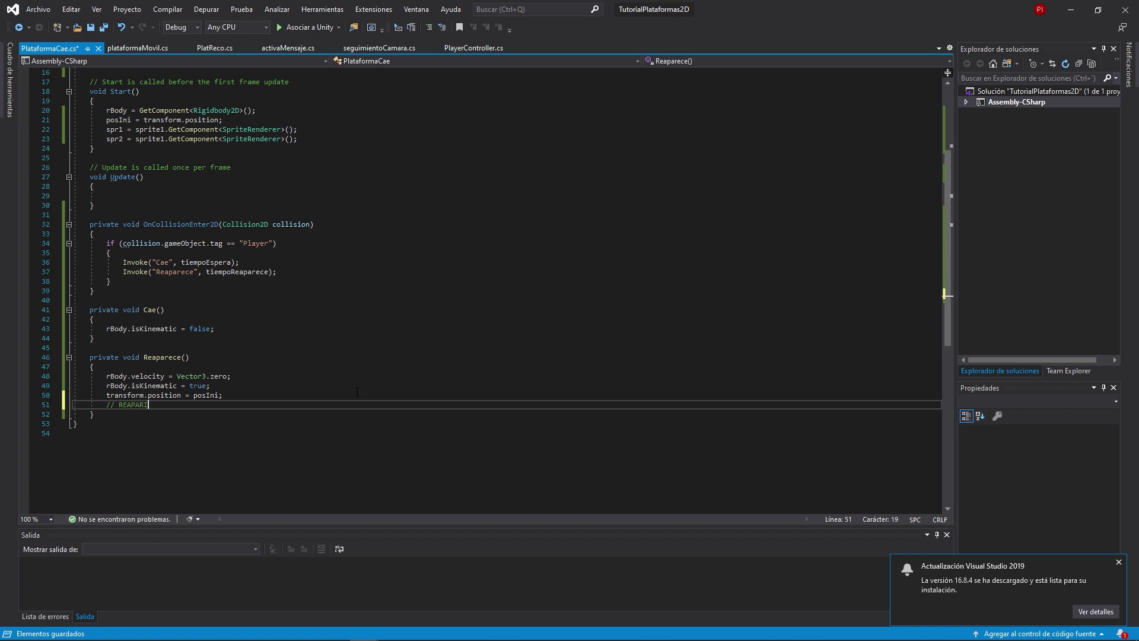
pyautogui.write('CION SUAVE')
pyautogui.press('Return')
pyautogui.press('Return')
pyautogui.write('//')
pyautogui.press('Up')
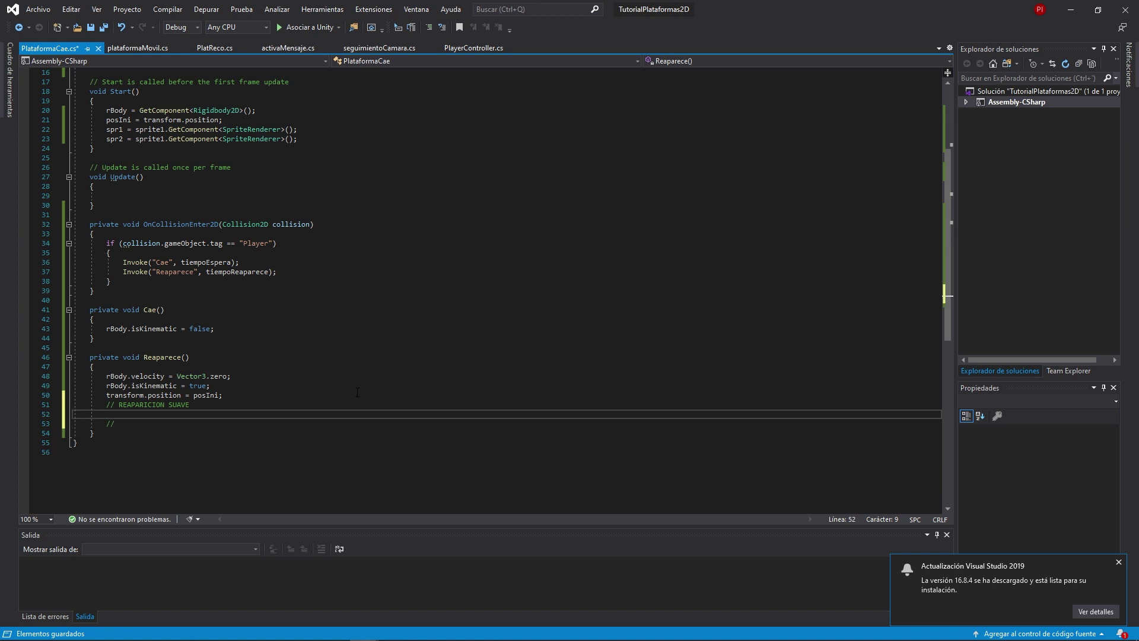
# Add Color c1 = spr1.material.color, set c1.a = 0f, and assign it back to spr1.material.color
pyautogui.write('Color')
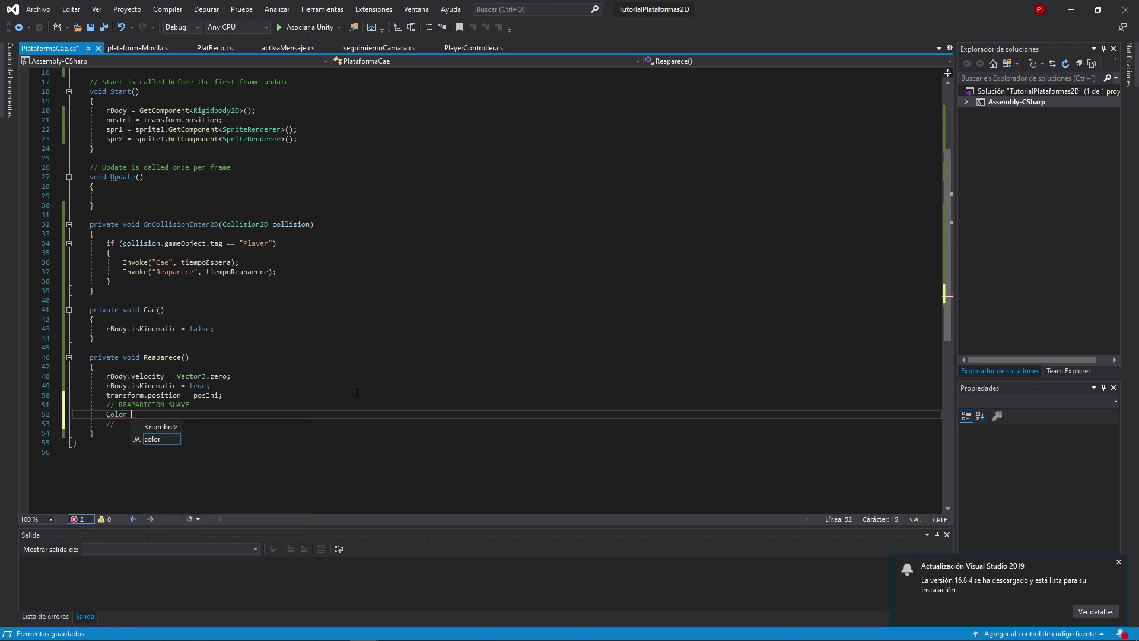
pyautogui.write(' c1')
pyautogui.write(' = sp')
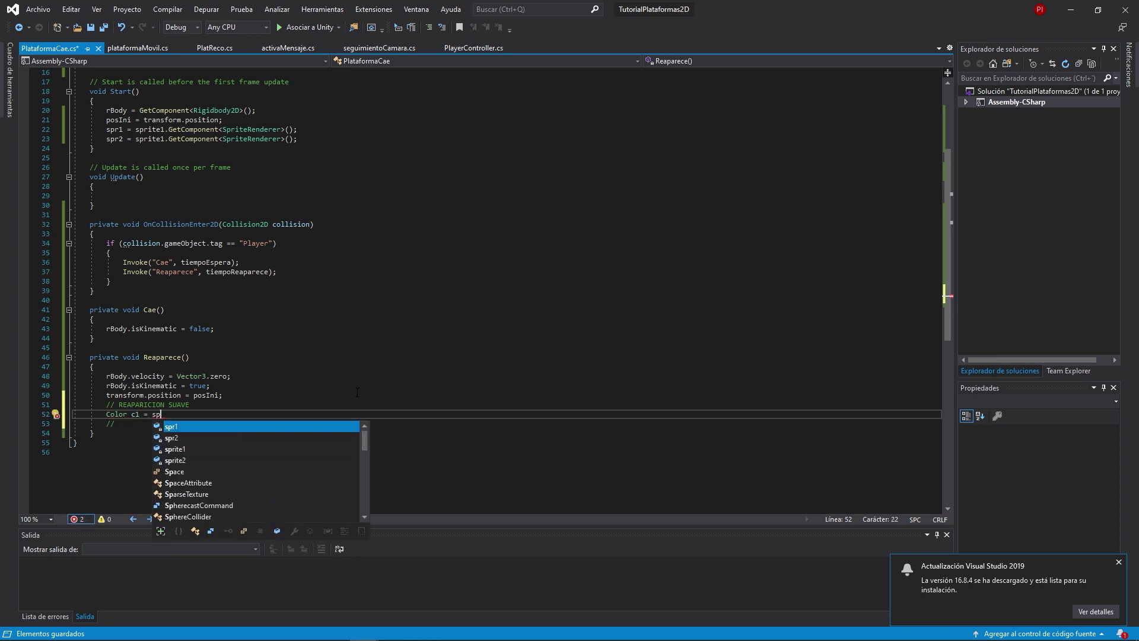
pyautogui.press('Escape')
pyautogui.write('r1.mate')
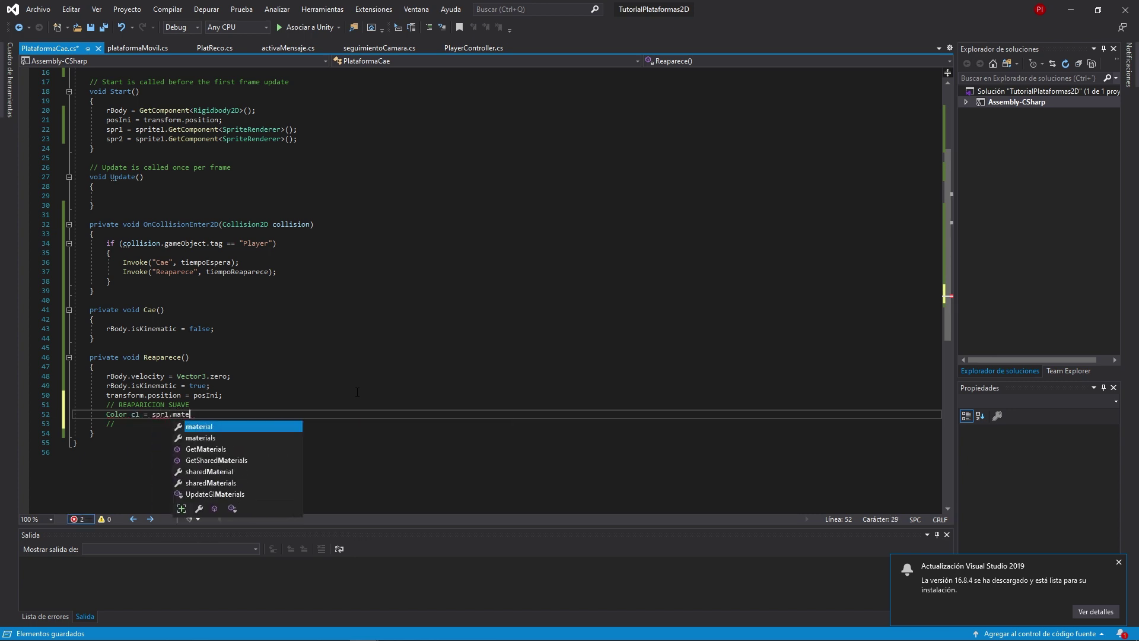
pyautogui.write('rial.color;')
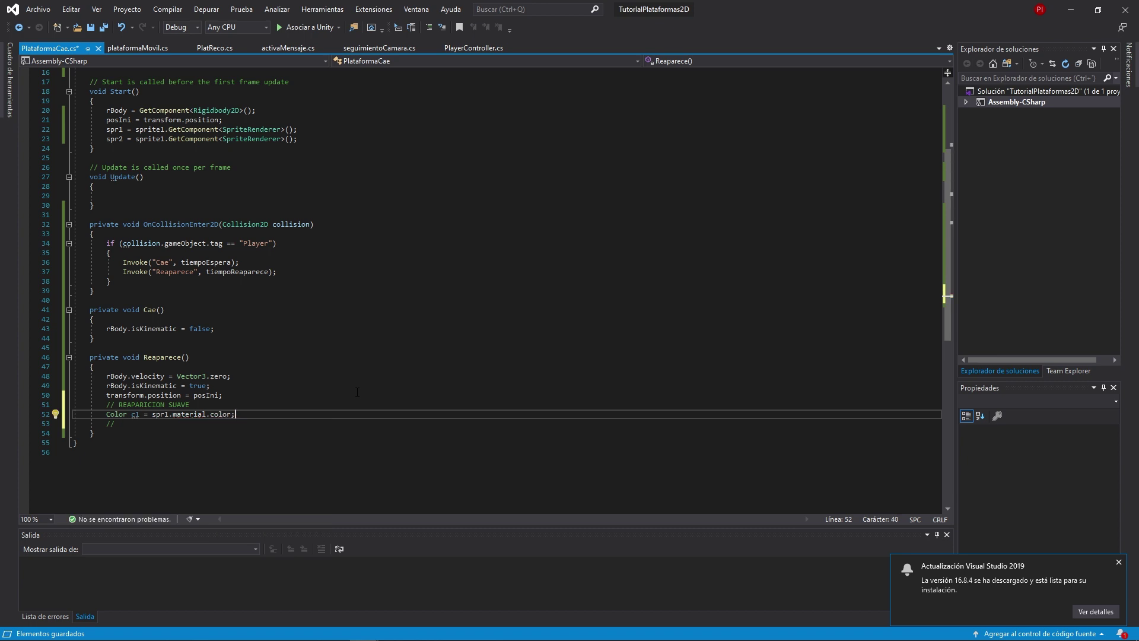
pyautogui.press('Return')
pyautogui.write('c1')
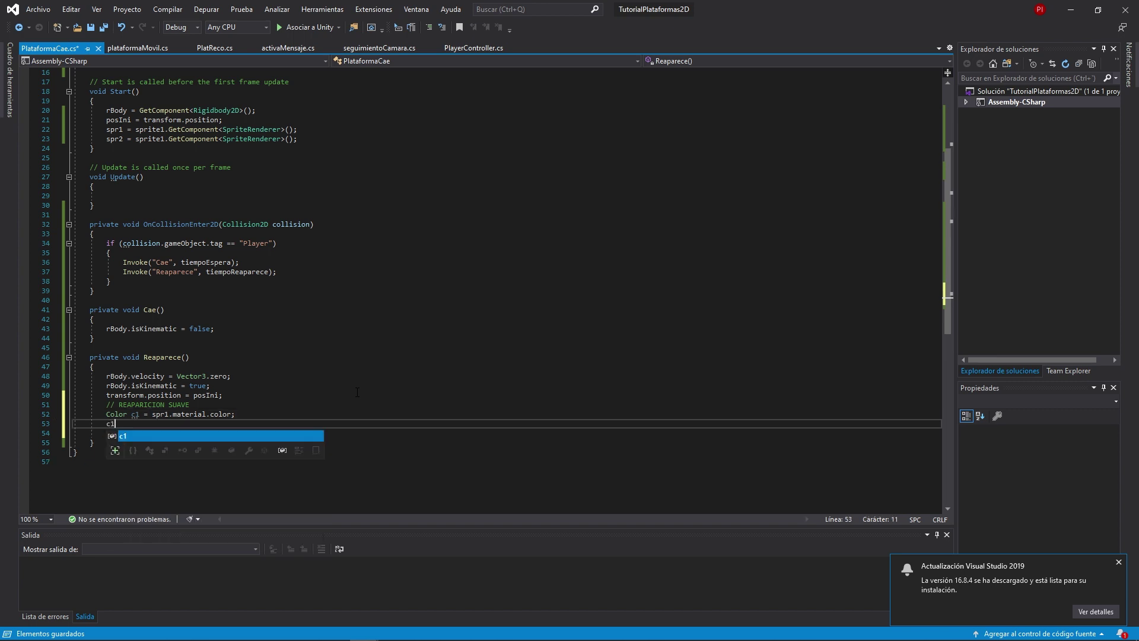
pyautogui.write('.a = 0')
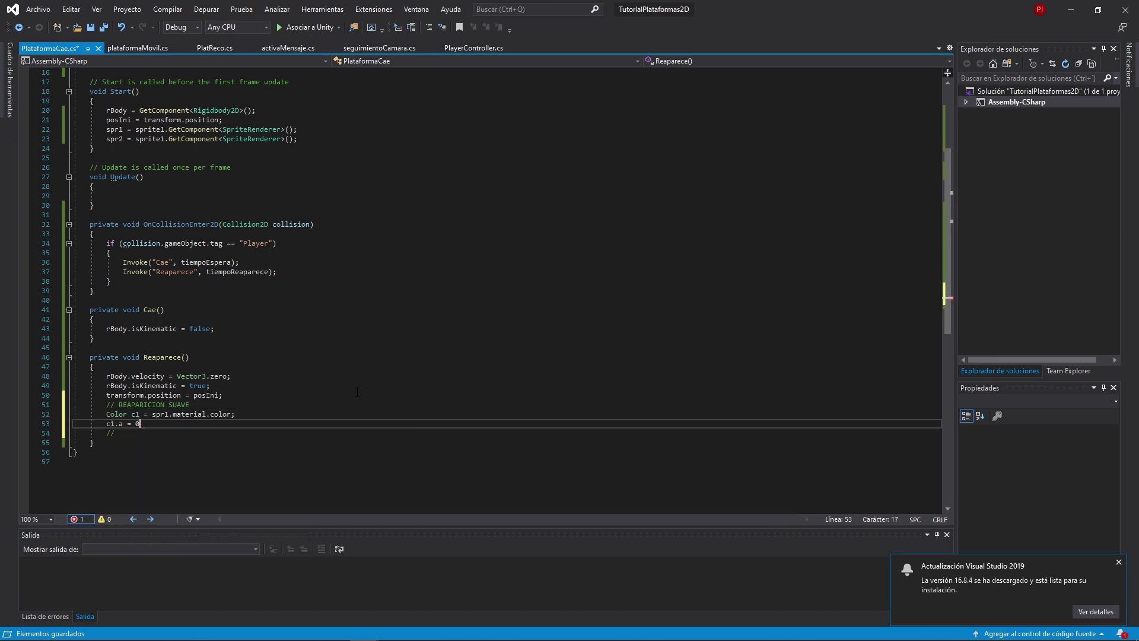
pyautogui.write('f;')
pyautogui.press('Return')
pyautogui.write('sprio')
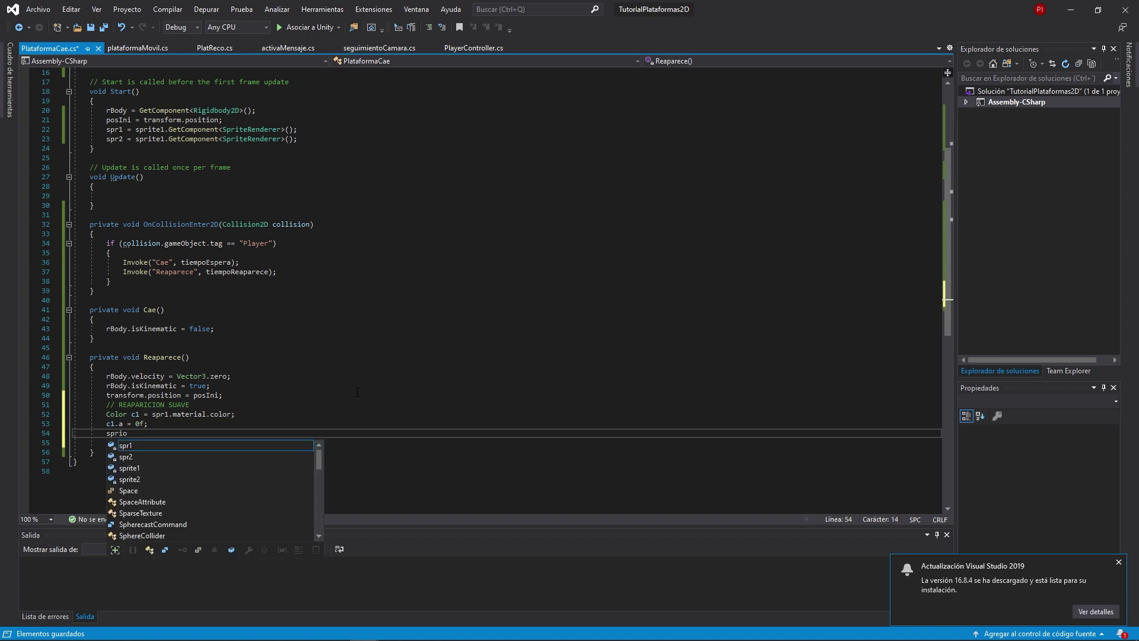
pyautogui.write('pr1')
pyautogui.press('Escape')
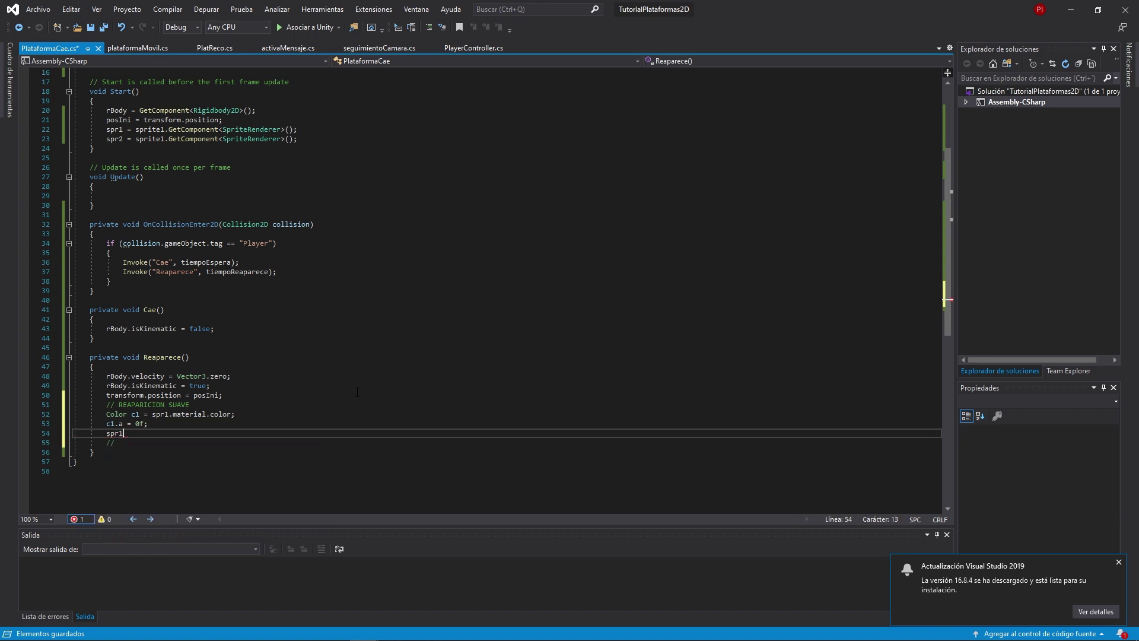
pyautogui.write('.material.color 0')
pyautogui.write('= c1;')
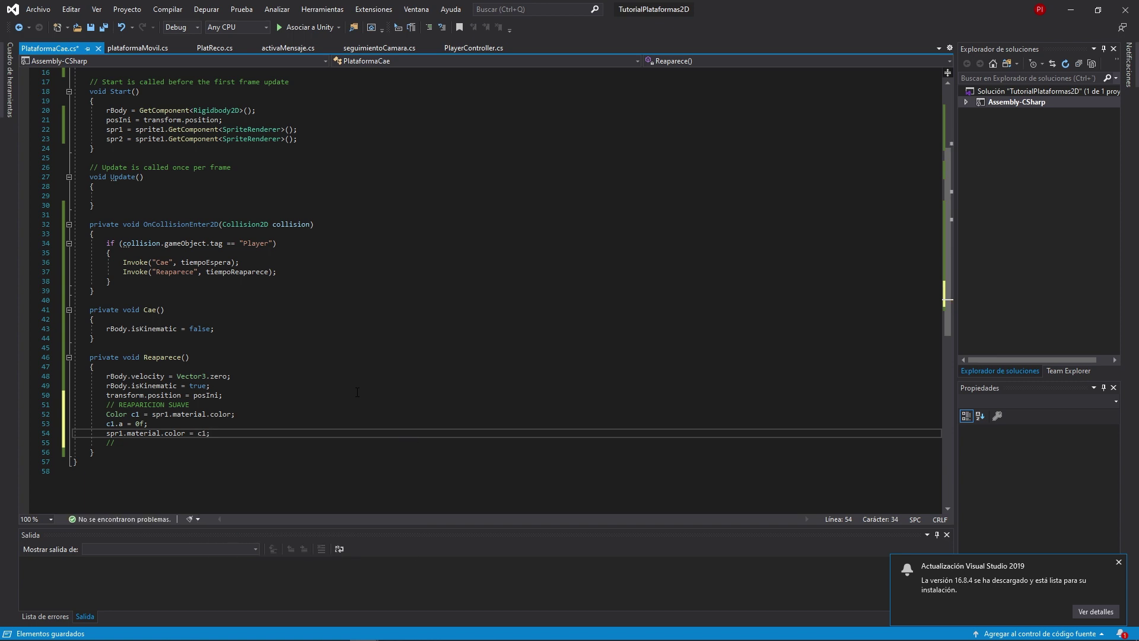
pyautogui.press('Return')
# Duplicate the three colour-reset lines and change them to use c2 and spr2
pyautogui.press('Up')
pyautogui.press('Up')
pyautogui.press('Up')
pyautogui.press('Up')
pyautogui.press('Down')
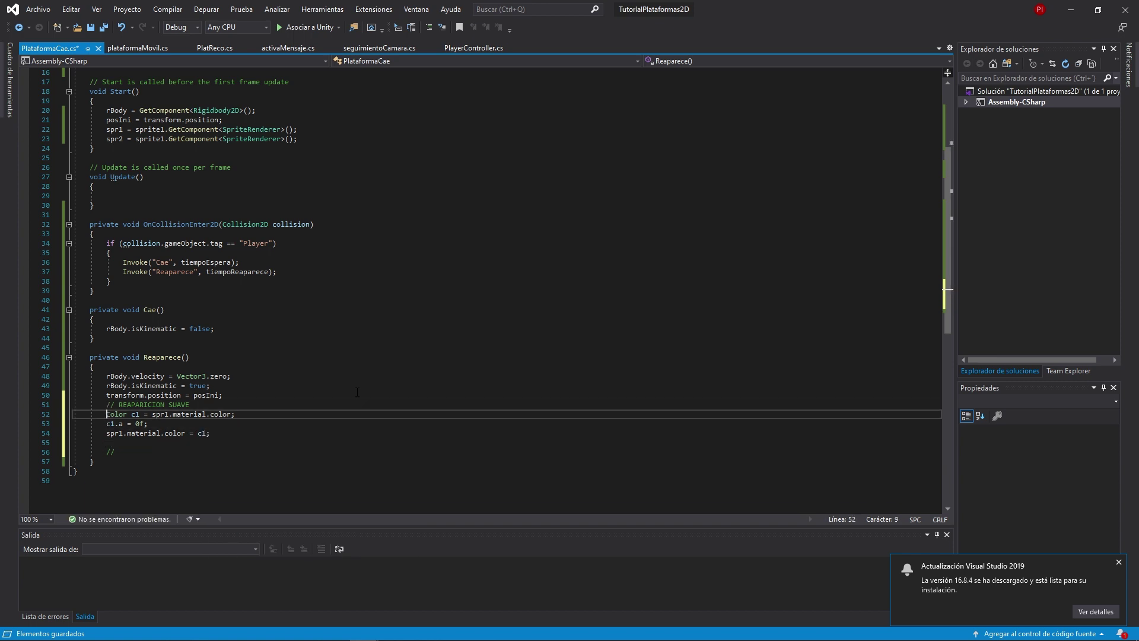
pyautogui.hotkey('shift', 'Down')
pyautogui.hotkey('shift', 'Down')
pyautogui.hotkey('shift', 'End')
pyautogui.hotkey('ctrl', 'c')
pyautogui.press('Down')
pyautogui.hotkey('ctrl', 'v')
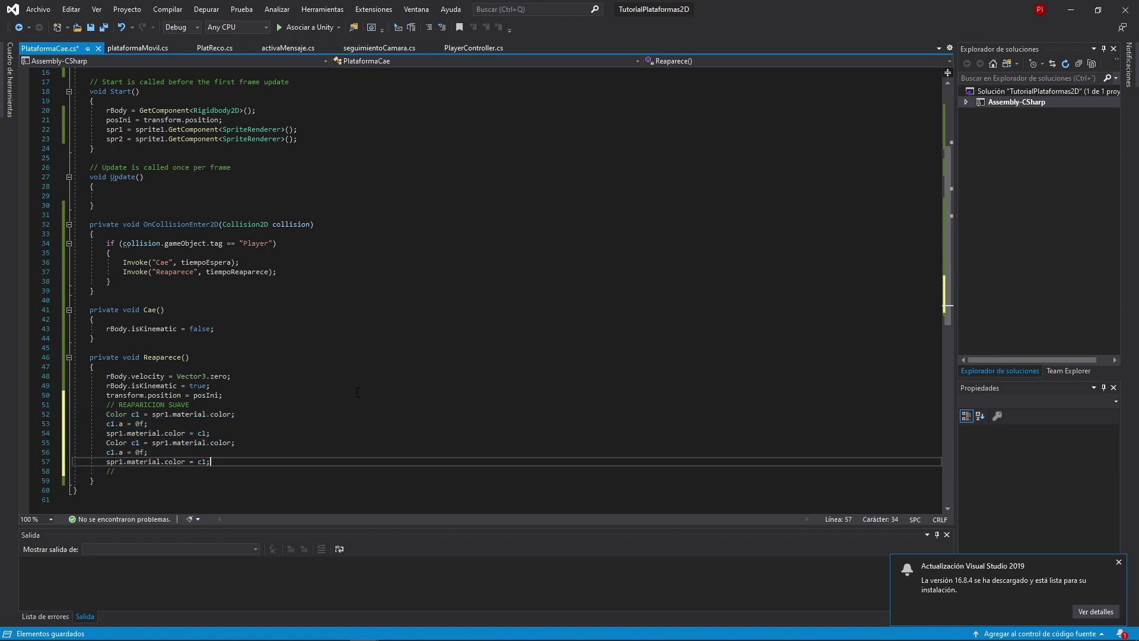
pyautogui.press('Up')
pyautogui.press('Up')
pyautogui.hotkey('ctrl', 'Left')
pyautogui.hotkey('ctrl', 'Left')
pyautogui.hotkey('ctrl', 'Left')
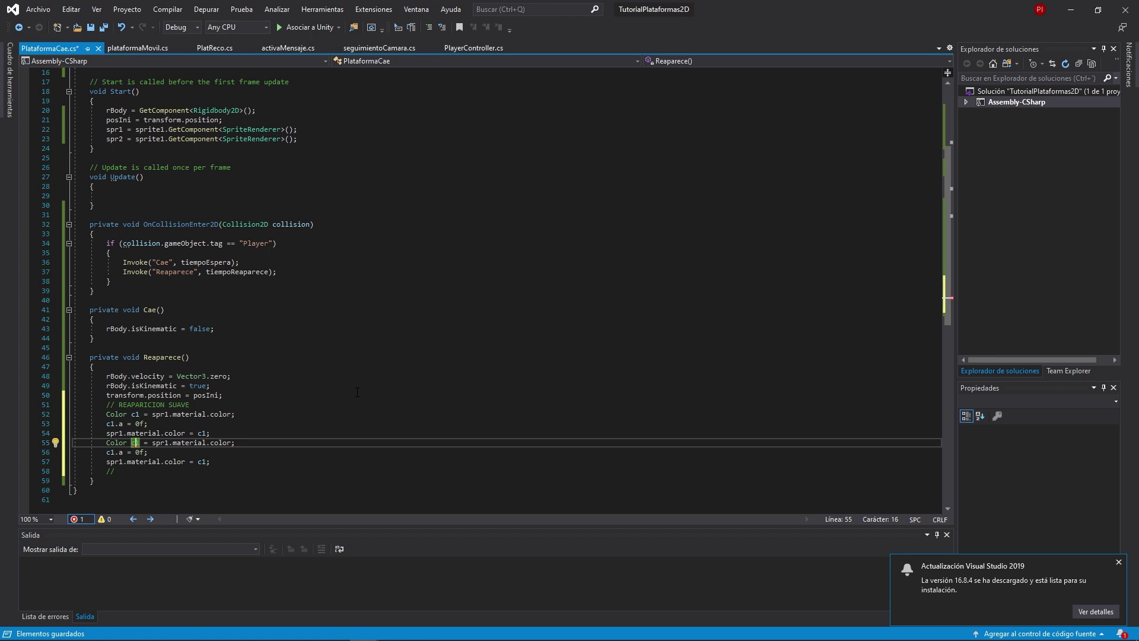
pyautogui.press('Delete')
pyautogui.write('2')
pyautogui.press('Right')
pyautogui.press('Right')
pyautogui.press('Right')
pyautogui.press('Delete')
pyautogui.write('2')
pyautogui.press('Down')
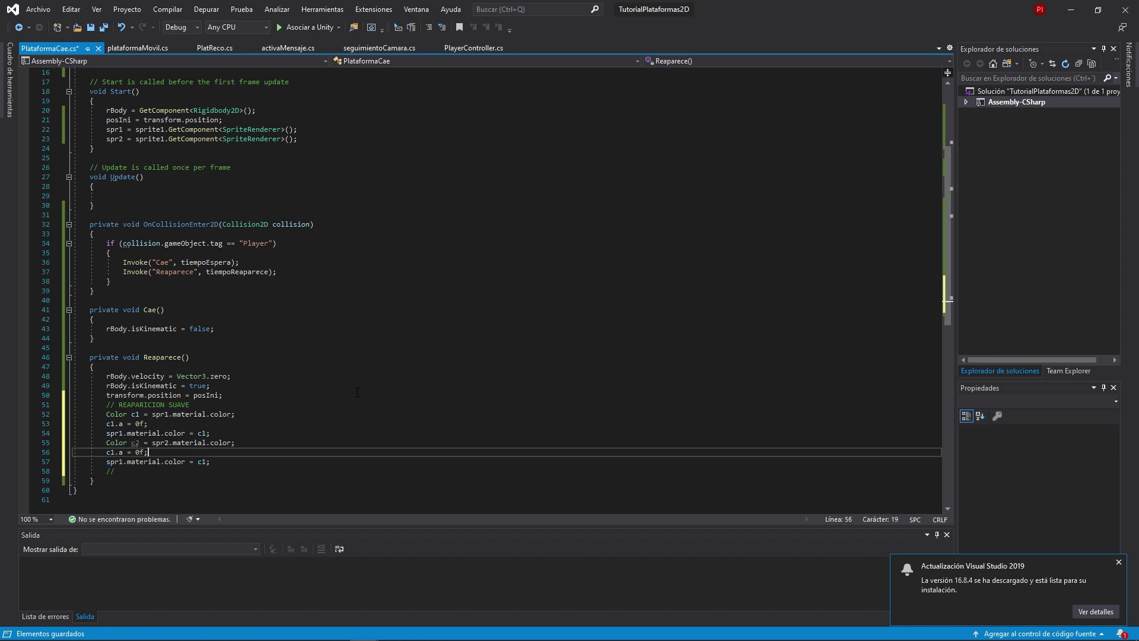
pyautogui.press('Home')
pyautogui.press('Right')
pyautogui.press('Delete')
pyautogui.write('2')
pyautogui.press('Down')
pyautogui.press('Delete')
pyautogui.write('2')
pyautogui.press('End')
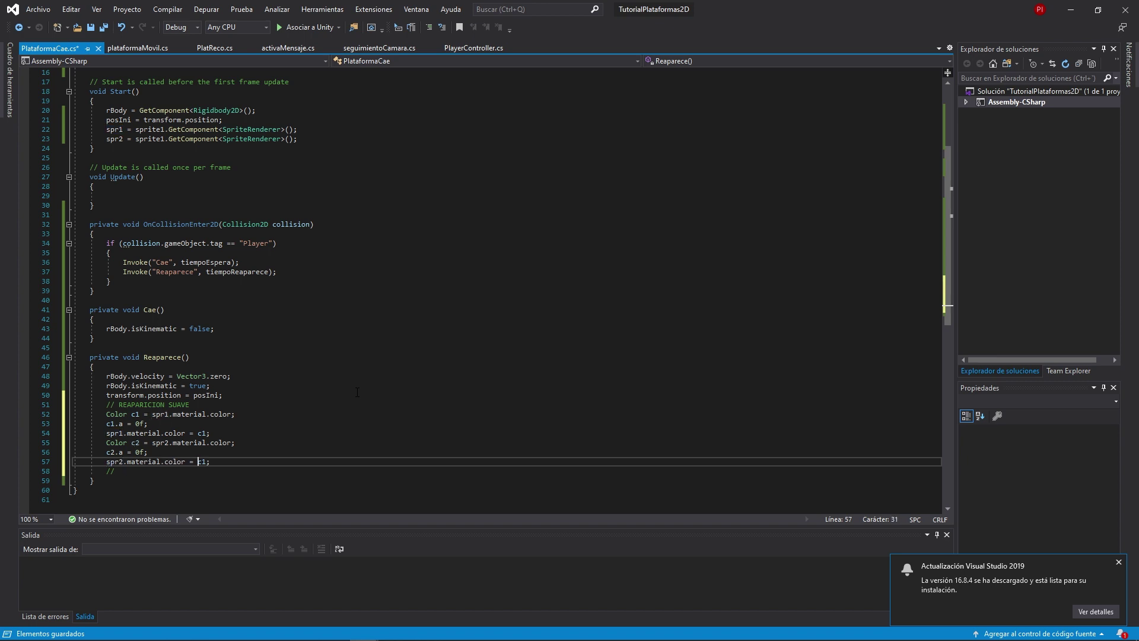
pyautogui.press('Delete')
pyautogui.write('2')
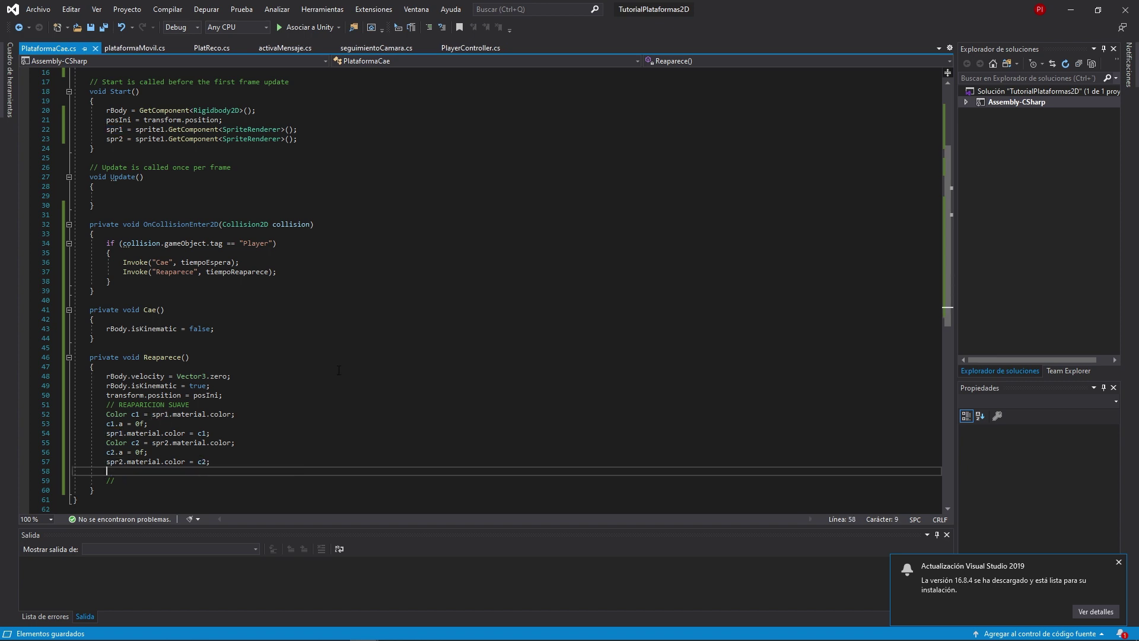
# Add StartCoroutine("FadeIn") at the end of Reaparece
pyautogui.scroll(-2, 570, 373)
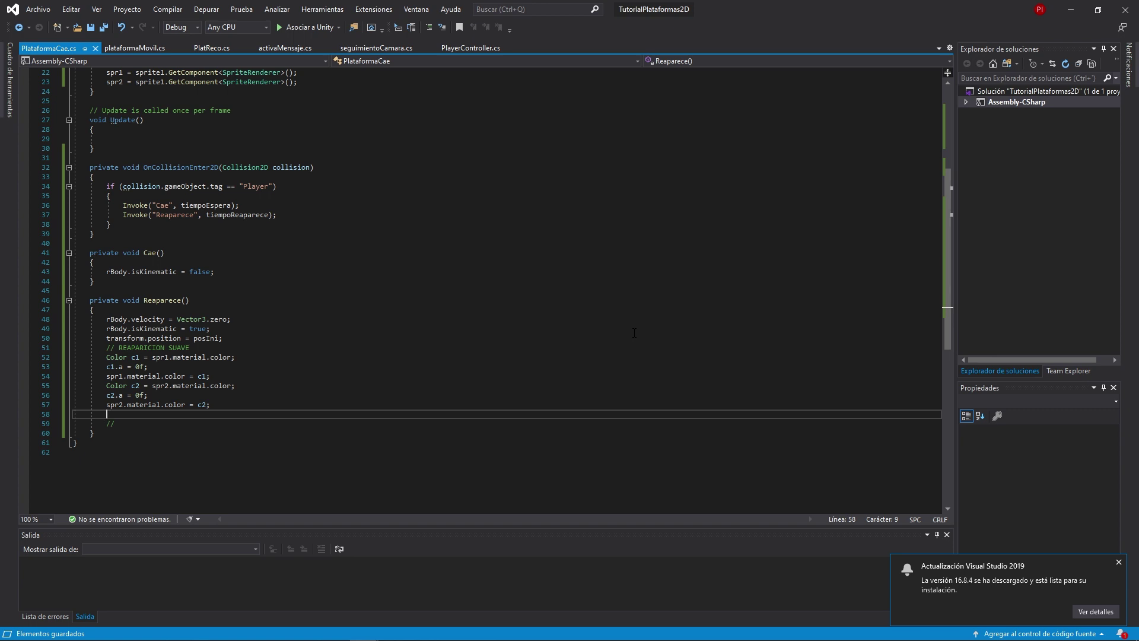
pyautogui.write('starStartCoroutine')
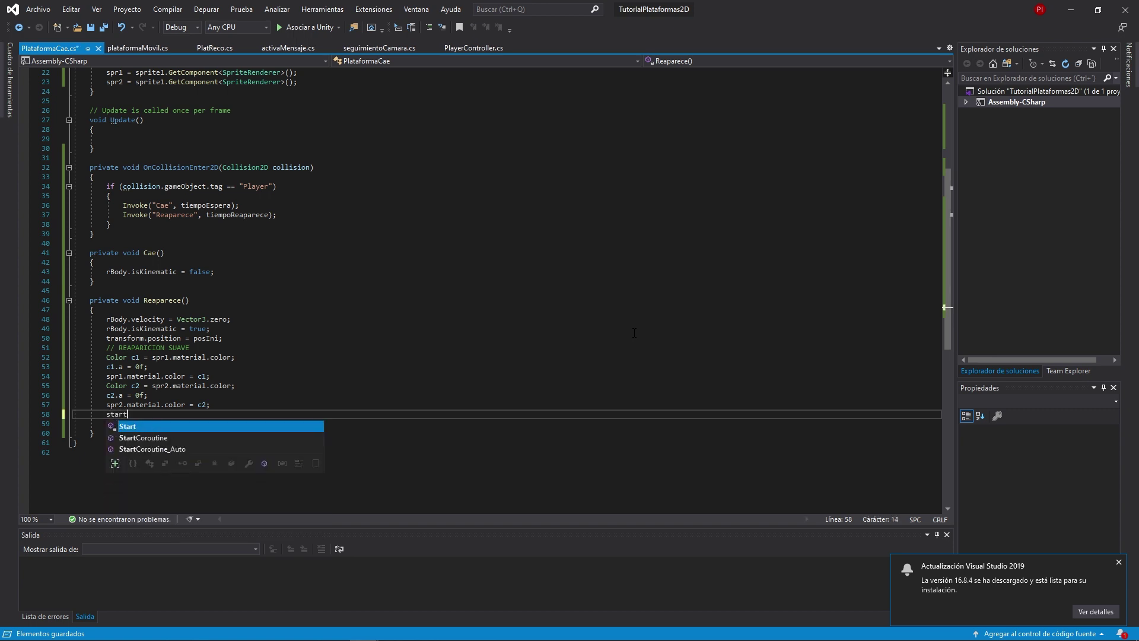
pyautogui.write('("')
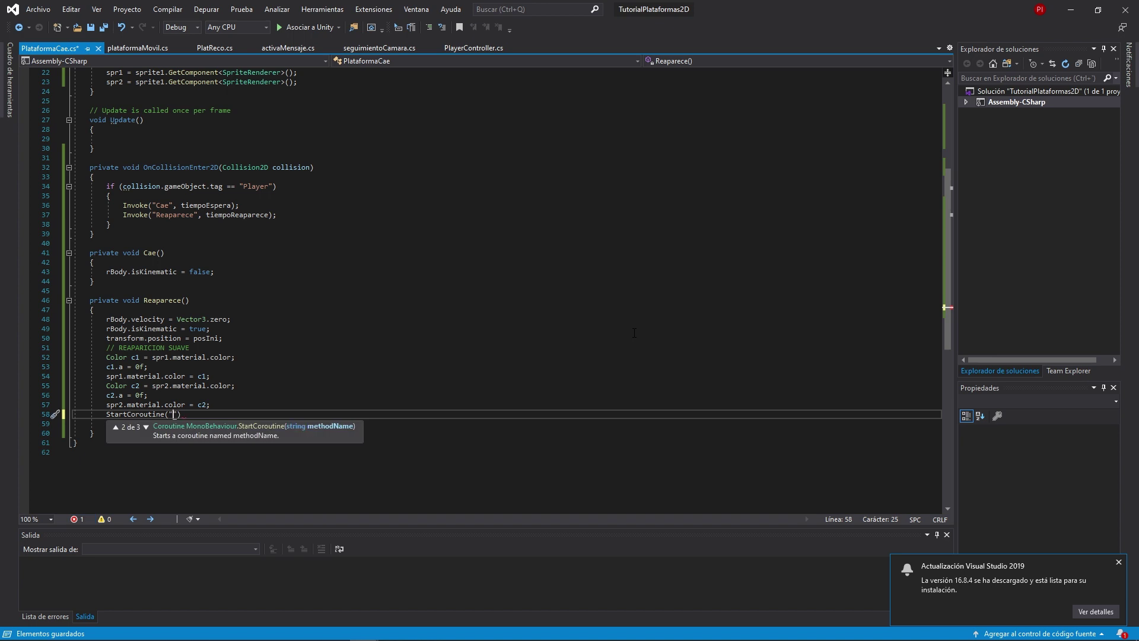
pyautogui.write('FadeIn")')
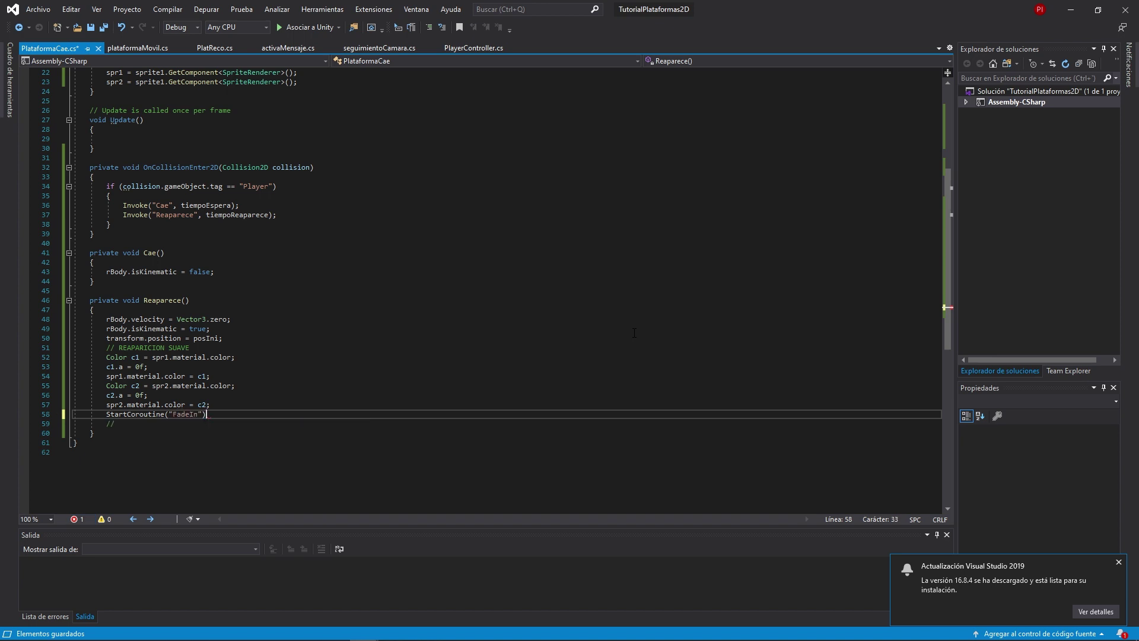
pyautogui.press('Down')
pyautogui.press('Down')
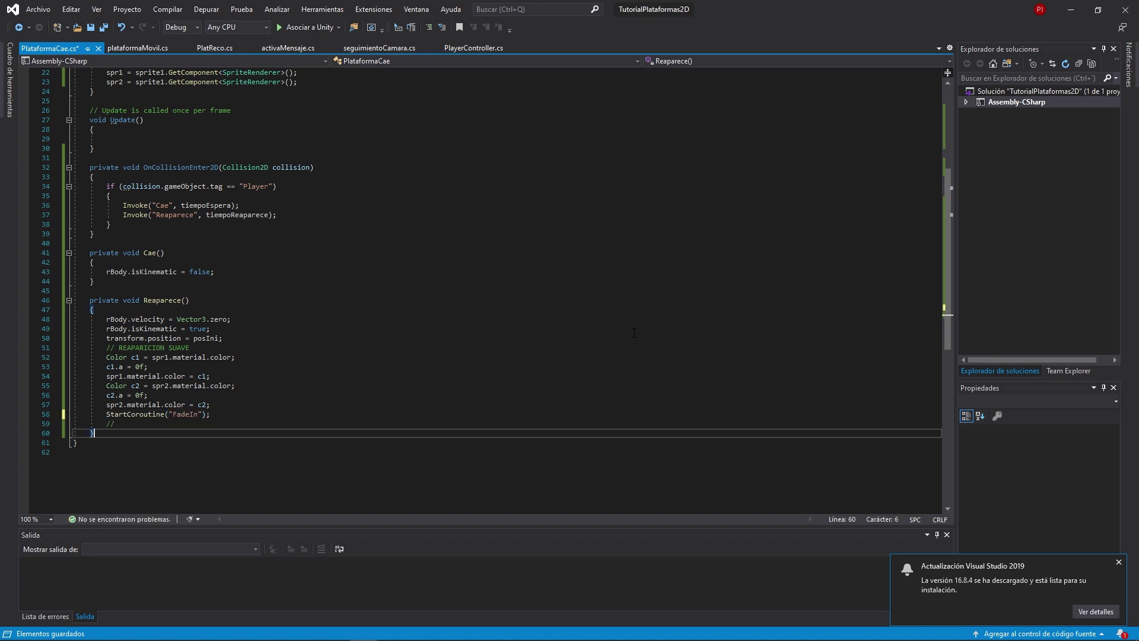
pyautogui.press('Return')
pyautogui.press('Return')
# Write IEnumerator FadeIn() containing a for loop from f = 0.0f to 1, stepping 0.1f
pyautogui.write('I')
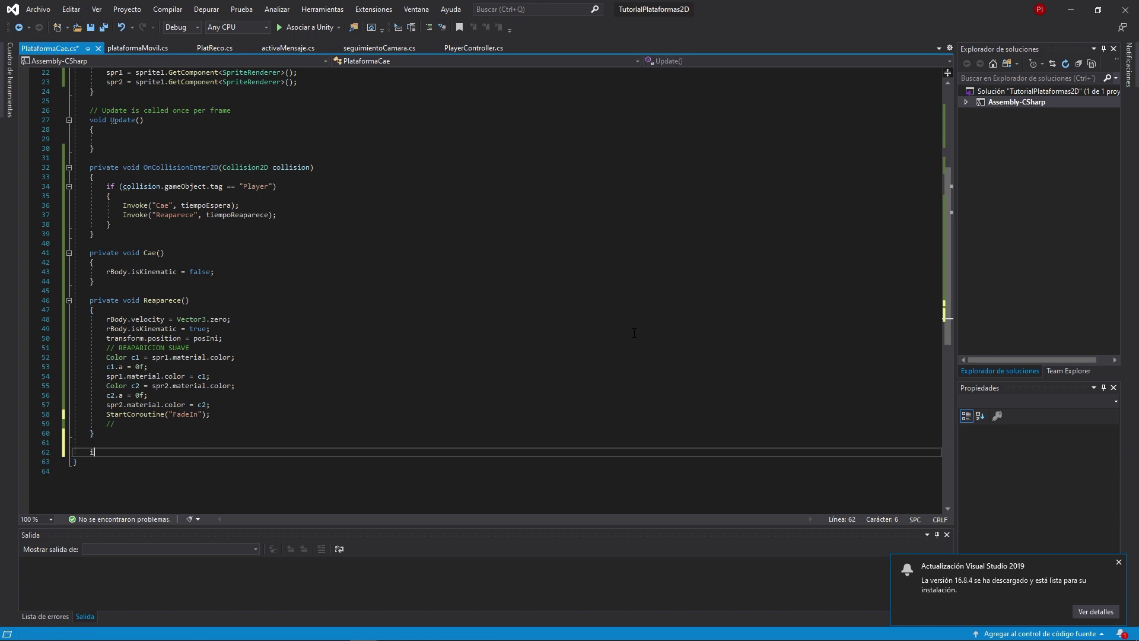
pyautogui.write('Enumerator Face')
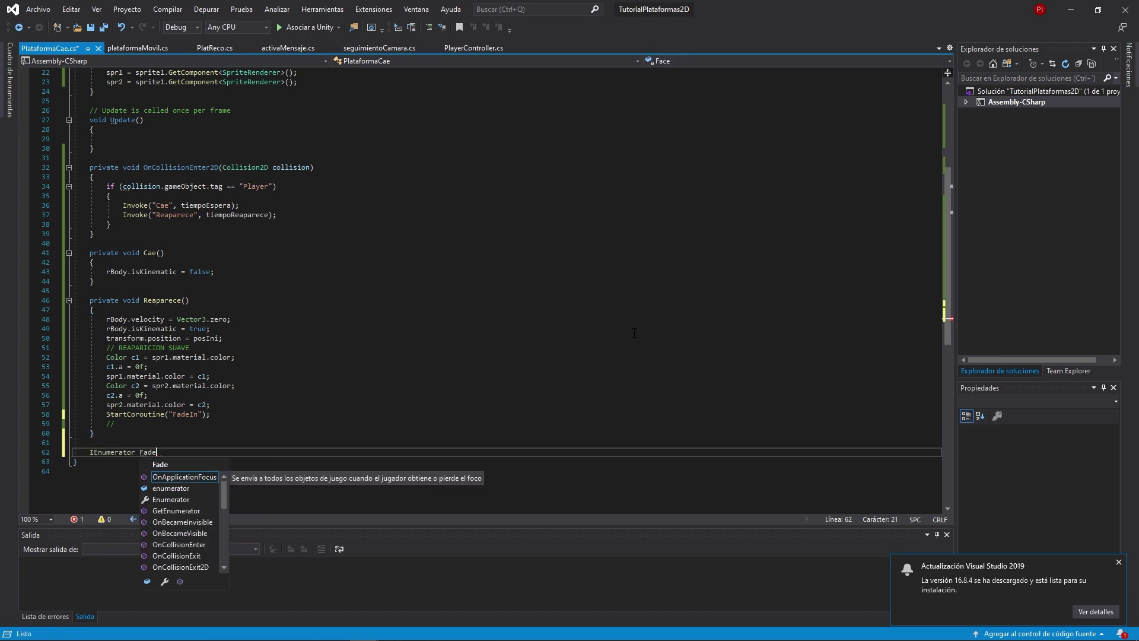
pyautogui.write('()')
pyautogui.press('Return')
pyautogui.write('{')
pyautogui.press('Return')
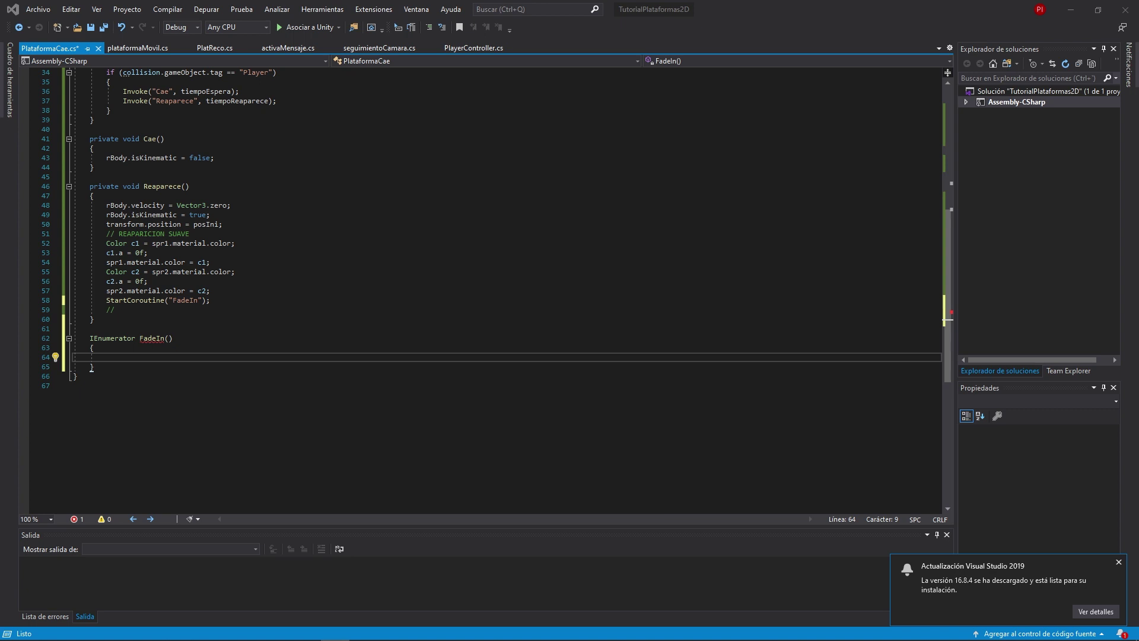
pyautogui.write('for (f')
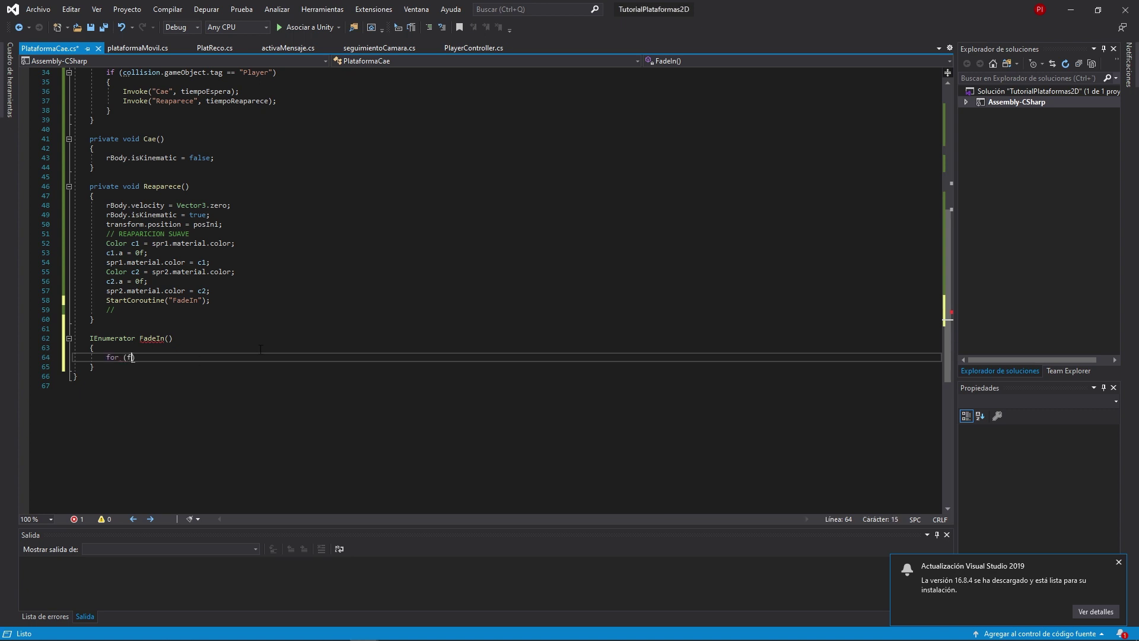
pyautogui.write('loat f = 0.0')
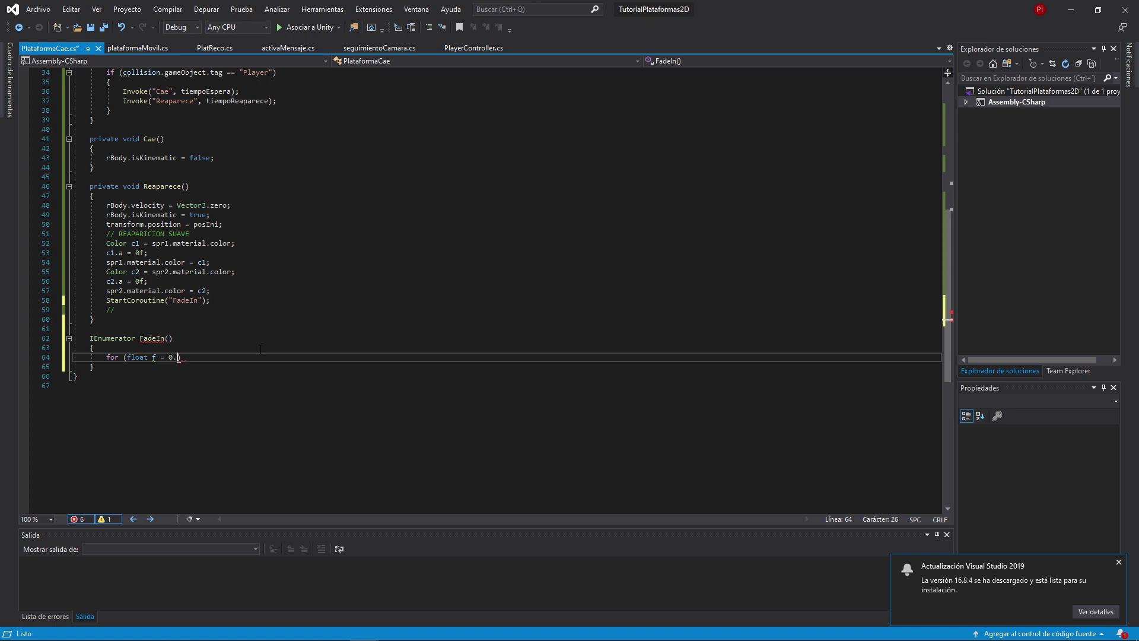
pyautogui.write('f, f')
pyautogui.write(' <=1; f')
pyautogui.write('+= 0.1')
pyautogui.write('f')
pyautogui.press('Return')
pyautogui.write('{')
pyautogui.press('Return')
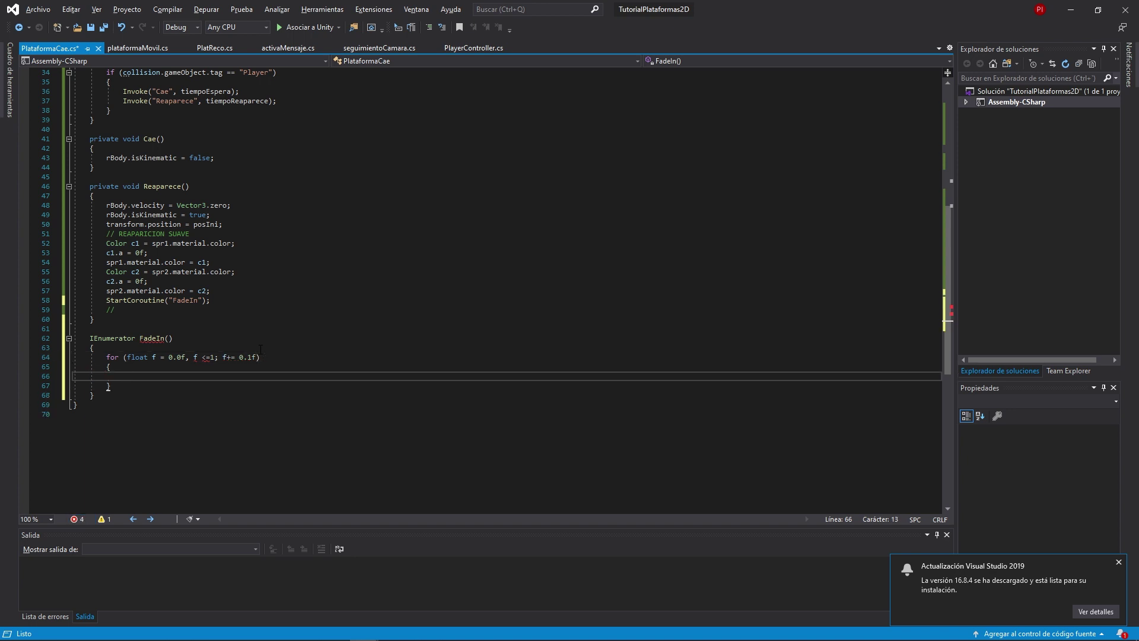
pyautogui.click(187, 358)
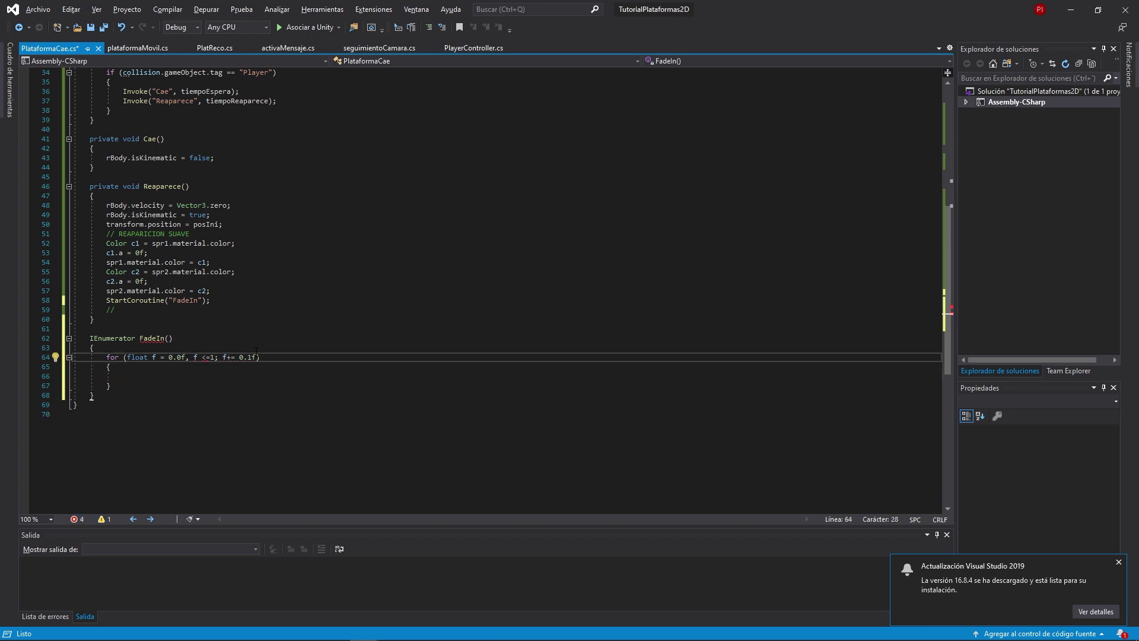
pyautogui.write(';')
pyautogui.press('Down')
pyautogui.press('Down')
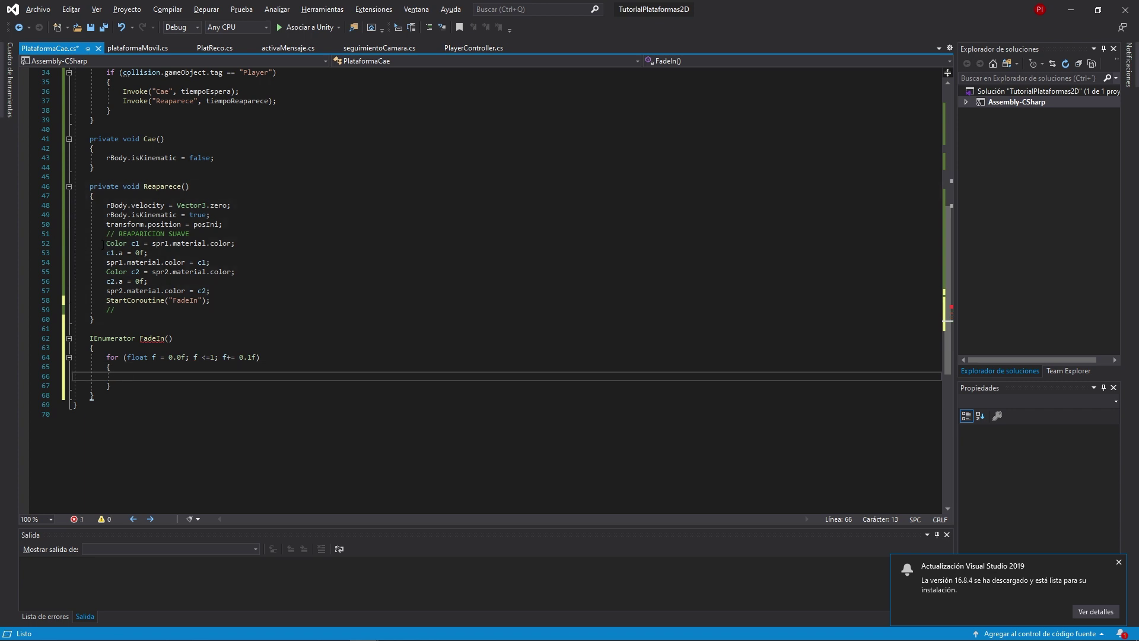
pyautogui.moveTo(106, 243); pyautogui.dragTo(217, 289)
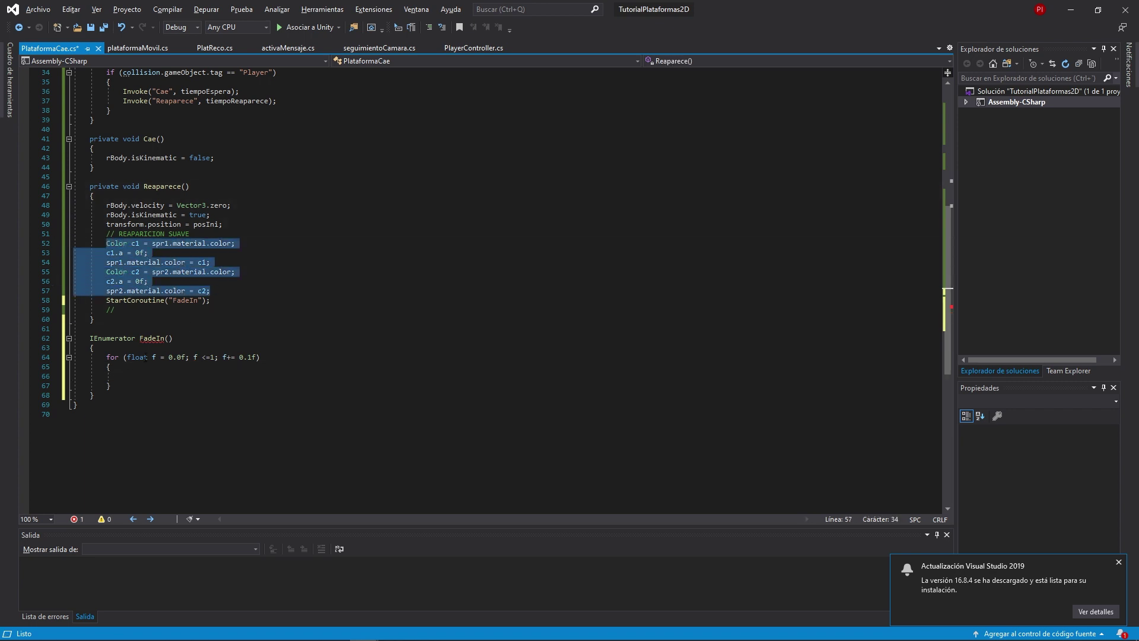
# Paste the colour-reset lines into the FadeIn loop, setting both alpha values to f
pyautogui.hotkey('ctrl', 'c')
pyautogui.click(123, 376)
pyautogui.hotkey('ctrl', 'v')
pyautogui.click(155, 386)
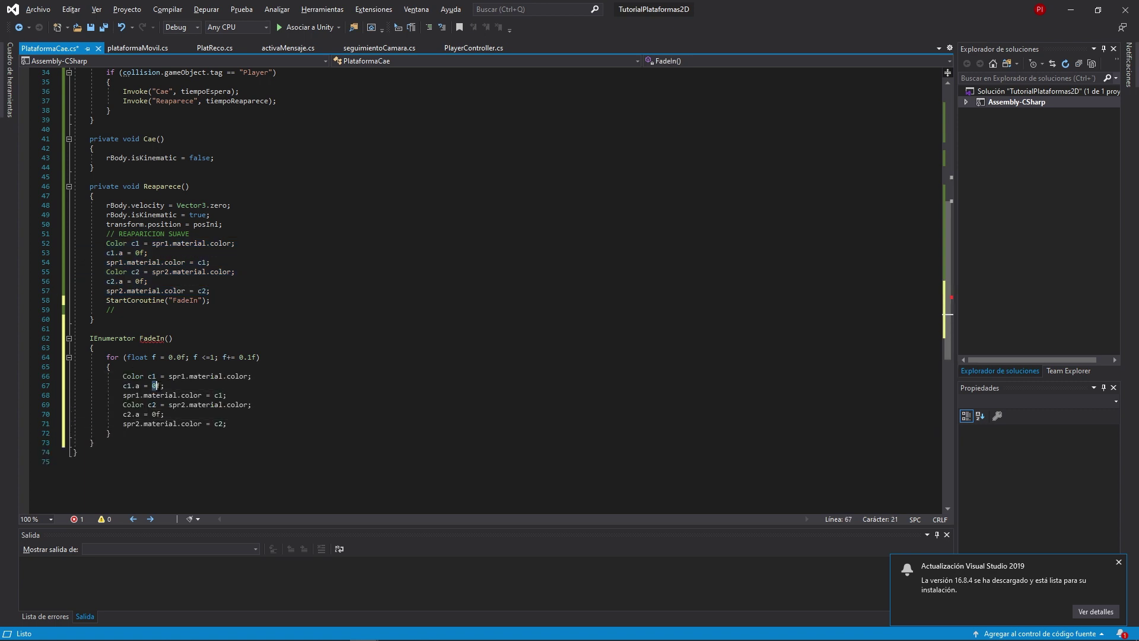
pyautogui.press('BackSpace')
pyautogui.press('Delete')
pyautogui.write('f')
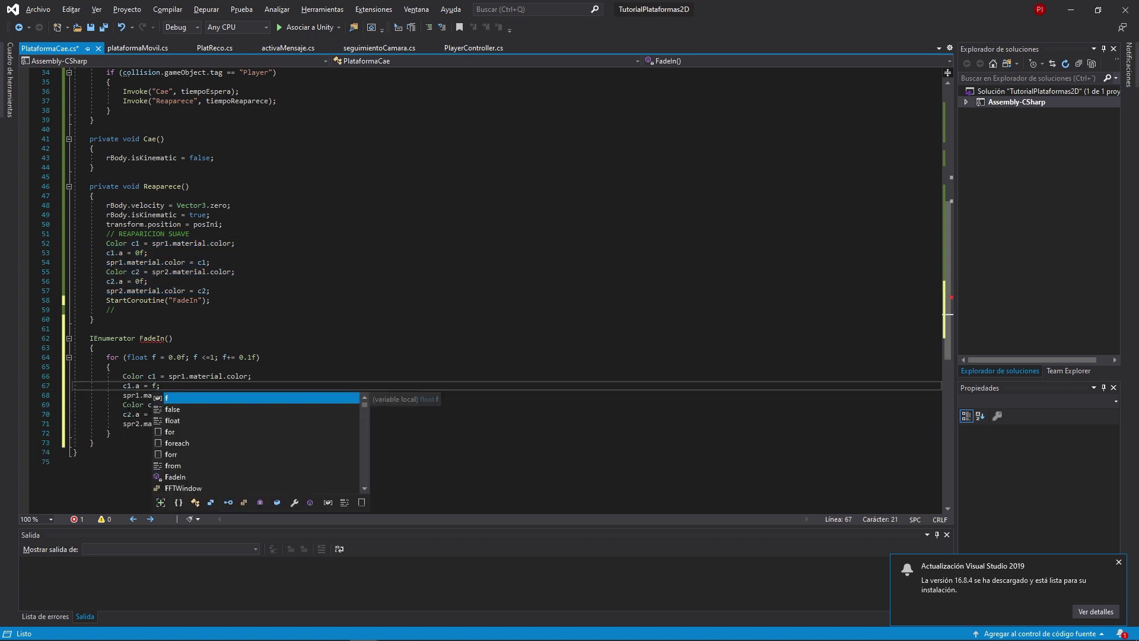
pyautogui.click(127, 405)
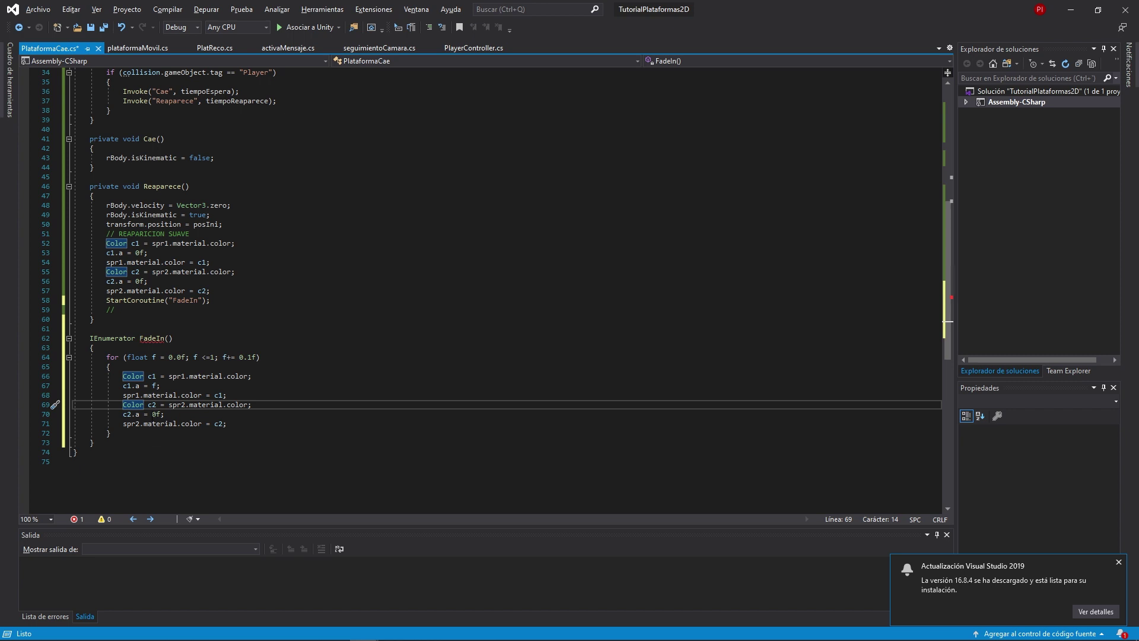
pyautogui.moveTo(152, 414); pyautogui.dragTo(156, 414)
pyautogui.write('f')
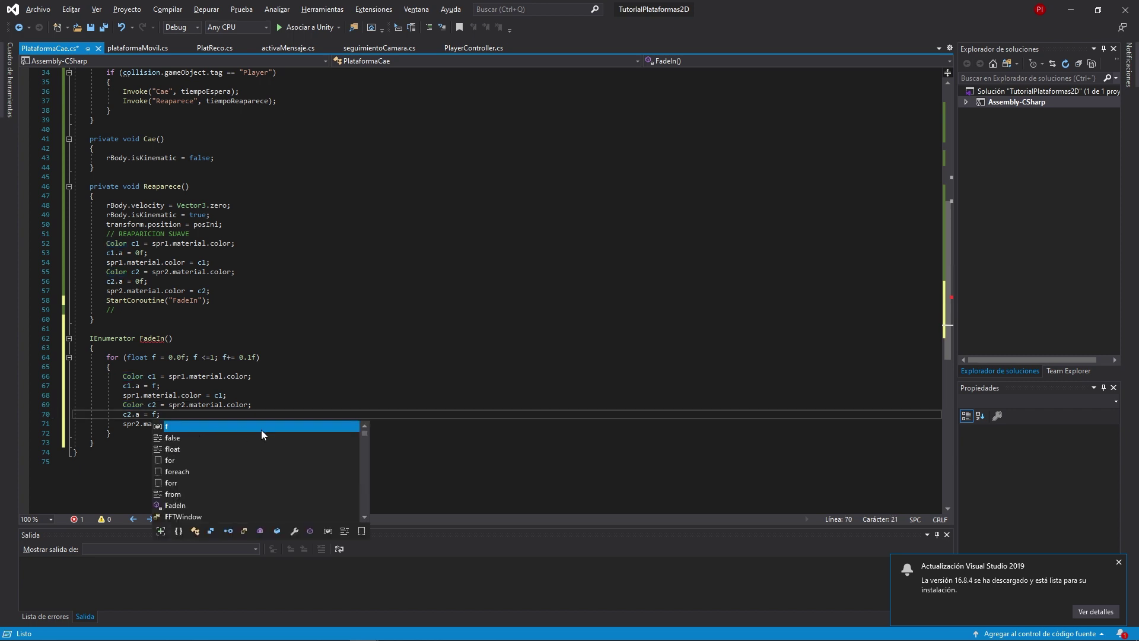
pyautogui.click(259, 424)
# Add yield return new WaitForSeconds(0.025f) in the loop and save the script
pyautogui.press('Return')
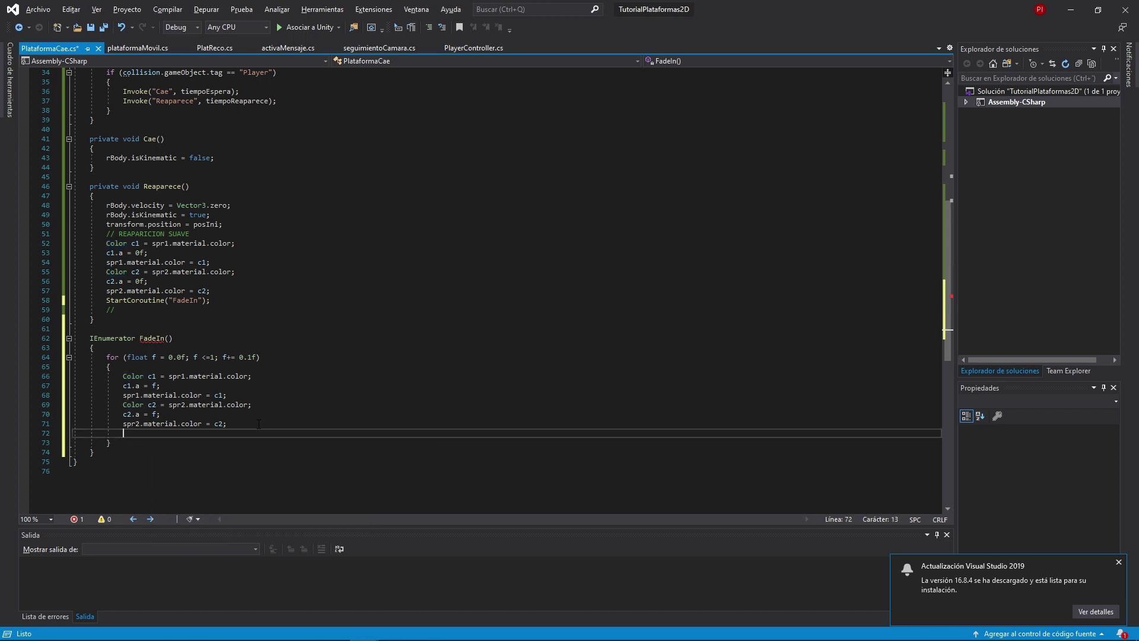
pyautogui.write('yie')
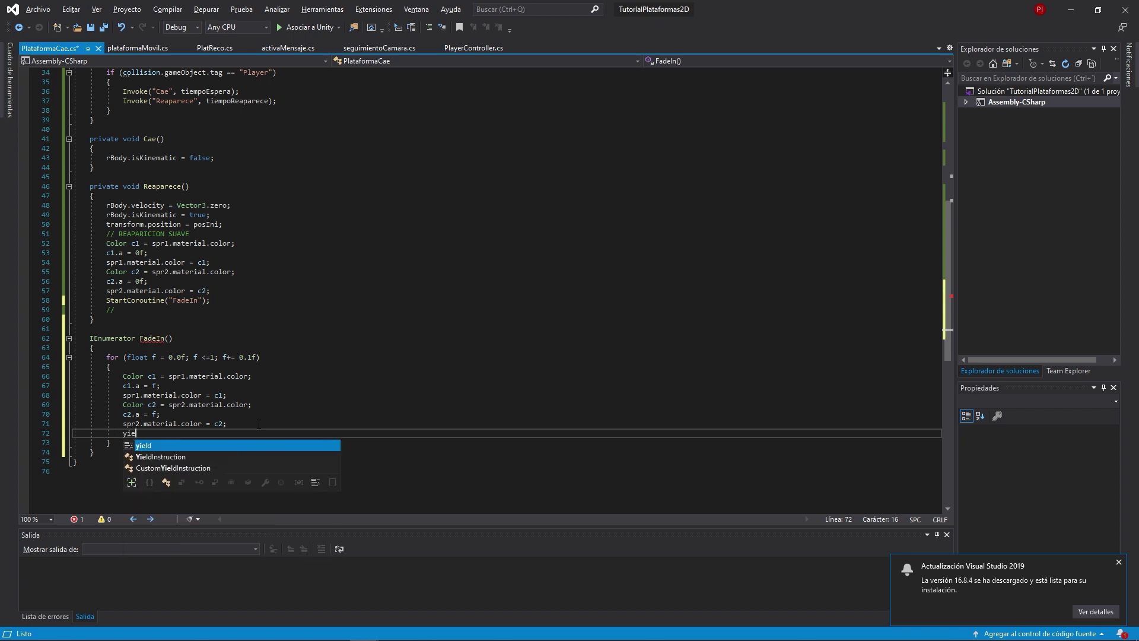
pyautogui.write('ld re')
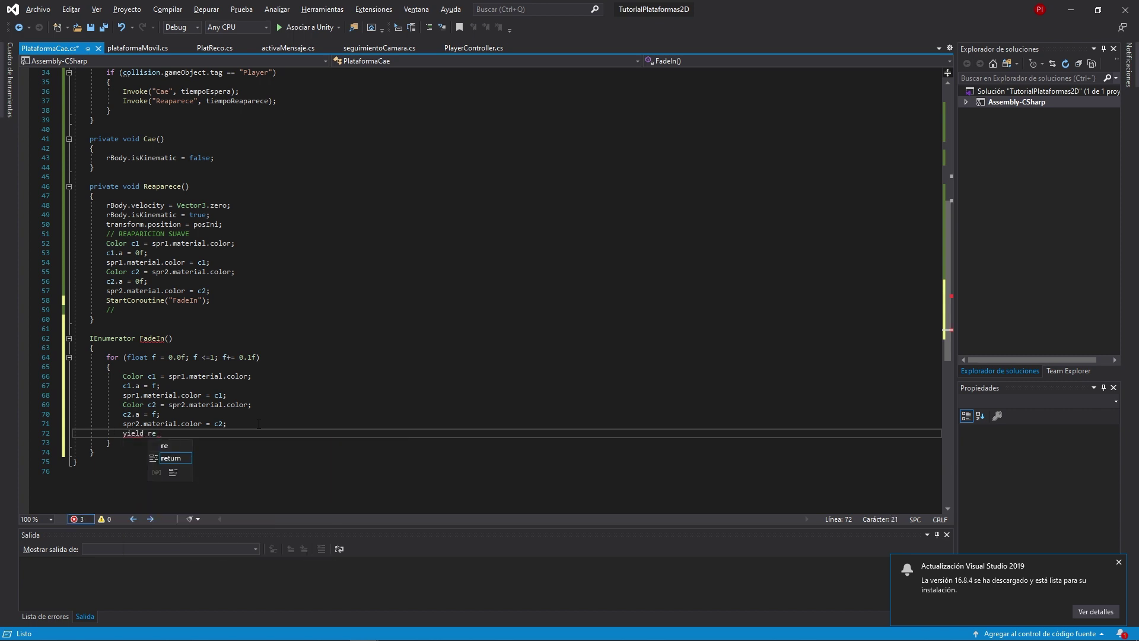
pyautogui.write('turn new wai')
pyautogui.press('Down')
pyautogui.press('Down')
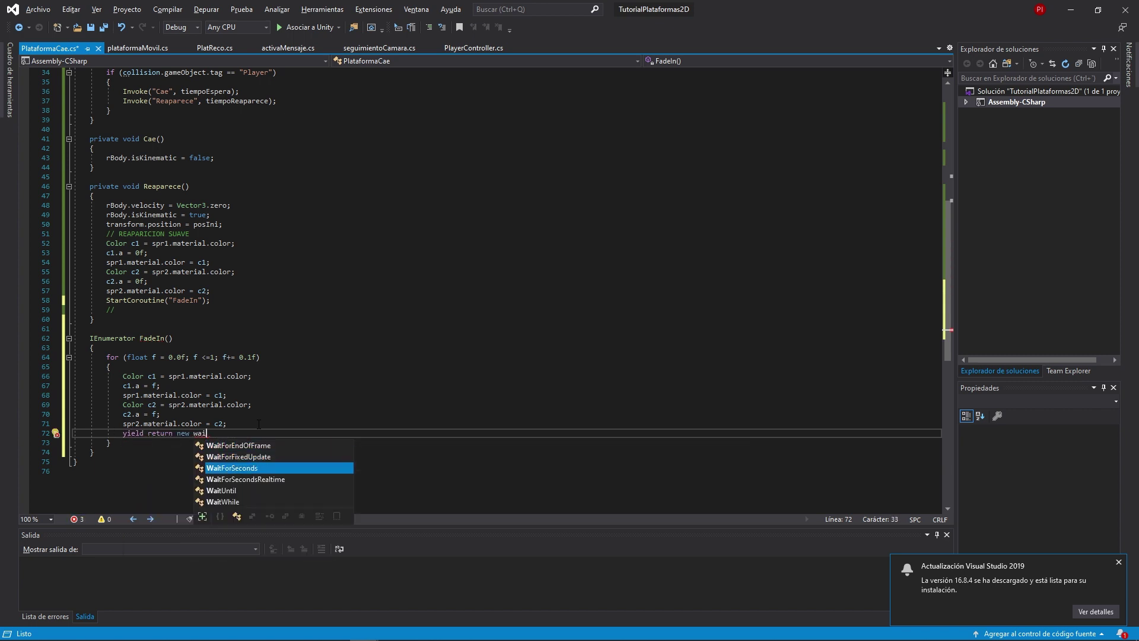
pyautogui.write('(')
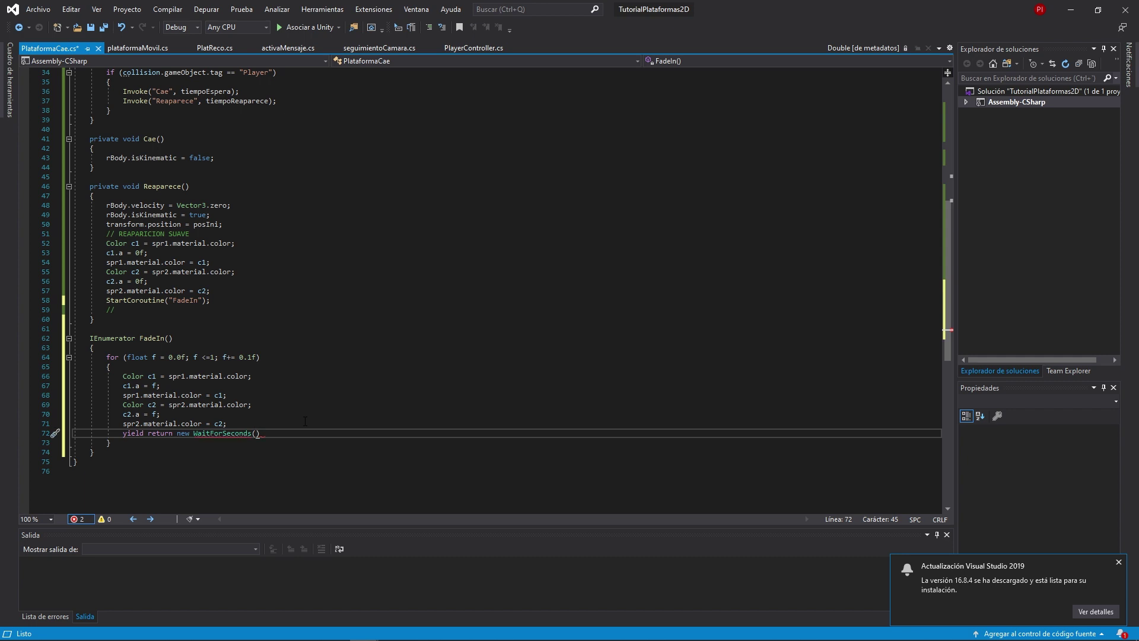
pyautogui.write('0.0')
pyautogui.write('25f')
pyautogui.write(')')
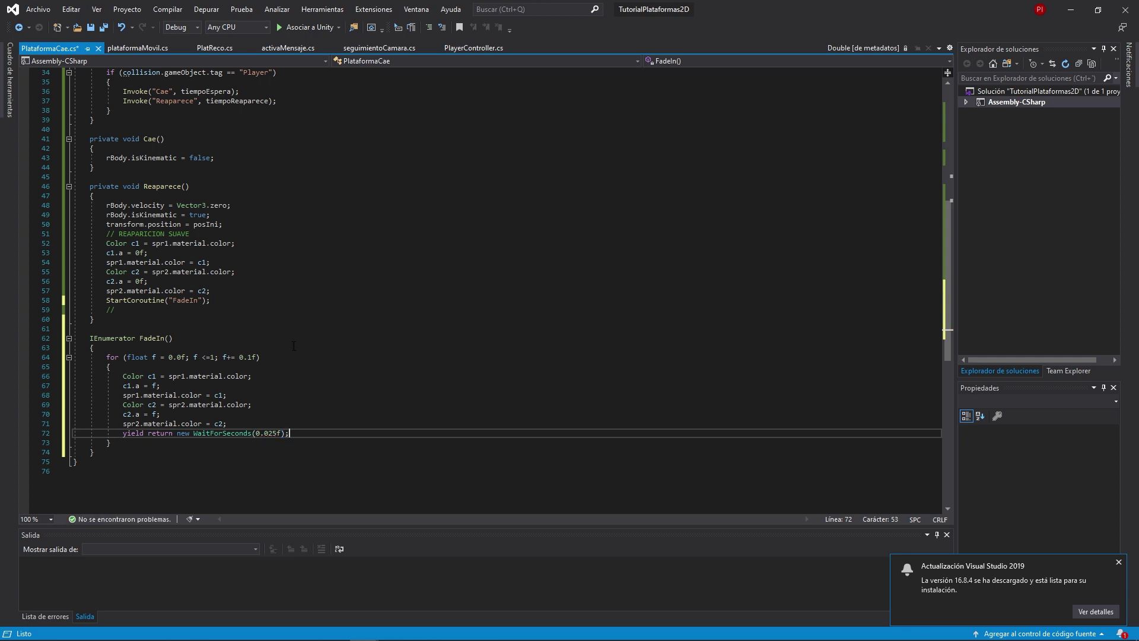
pyautogui.hotkey('ctrl', 's')
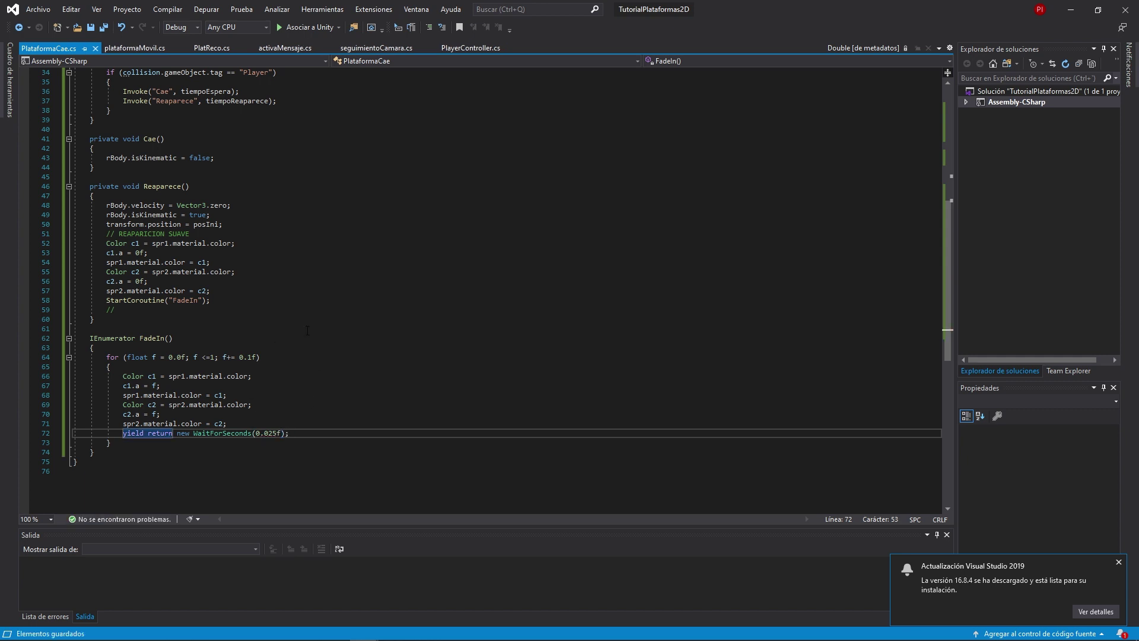
pyautogui.hotkey('alt', 'Tab')
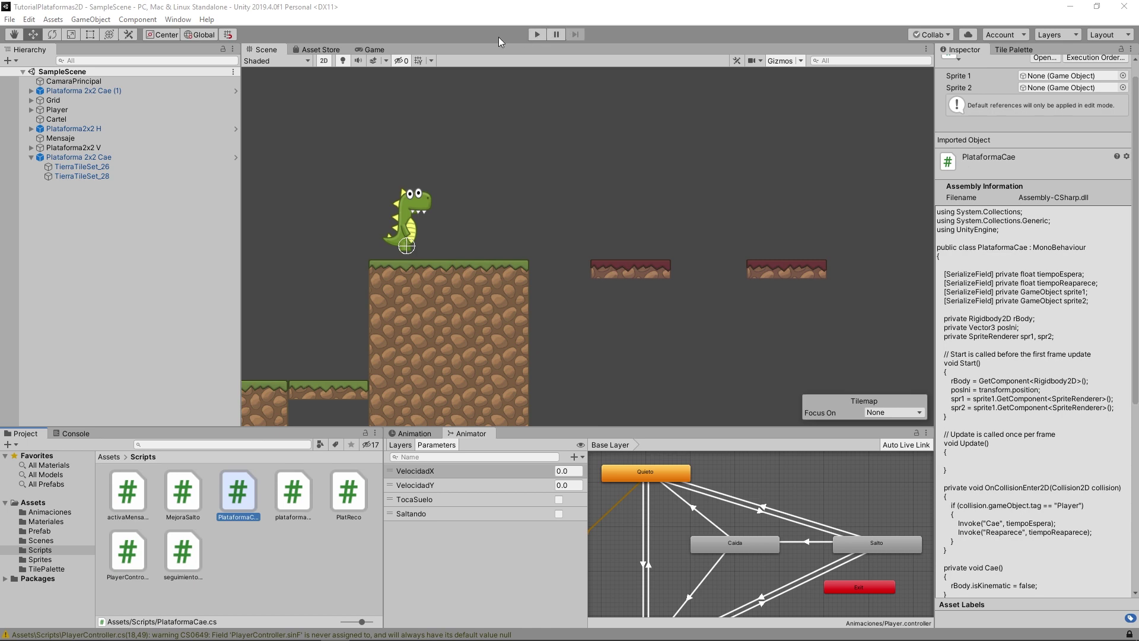
# Run the game, jump the dinosaur onto the falling platform so it drops, then stop
pyautogui.click(537, 34)
pyautogui.press('space')
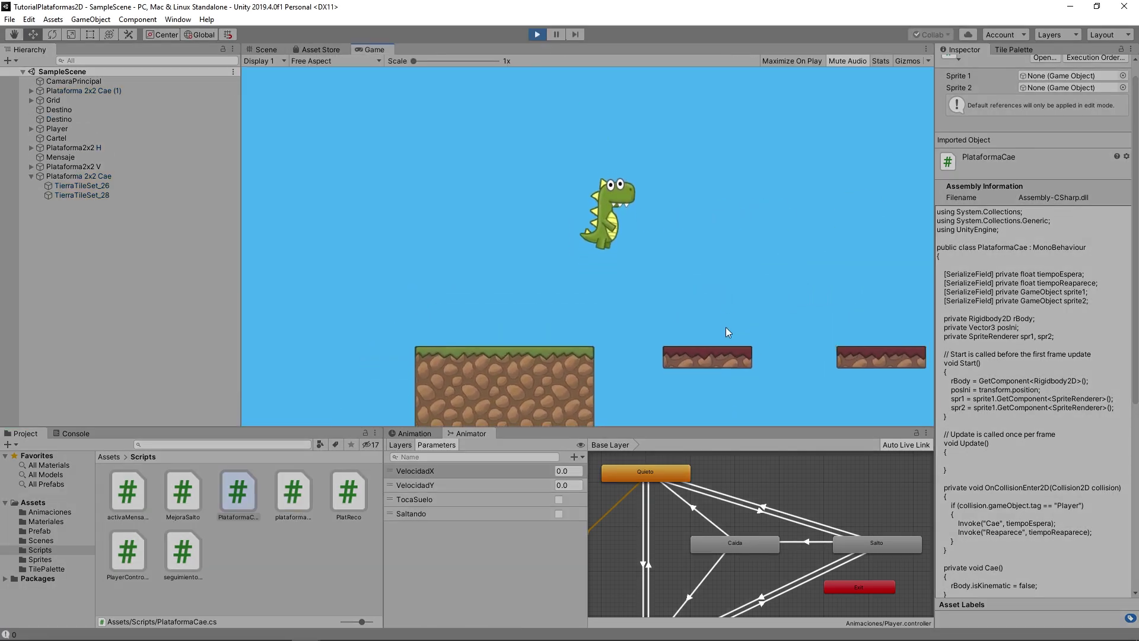
pyautogui.press('Left')
pyautogui.press('Right')
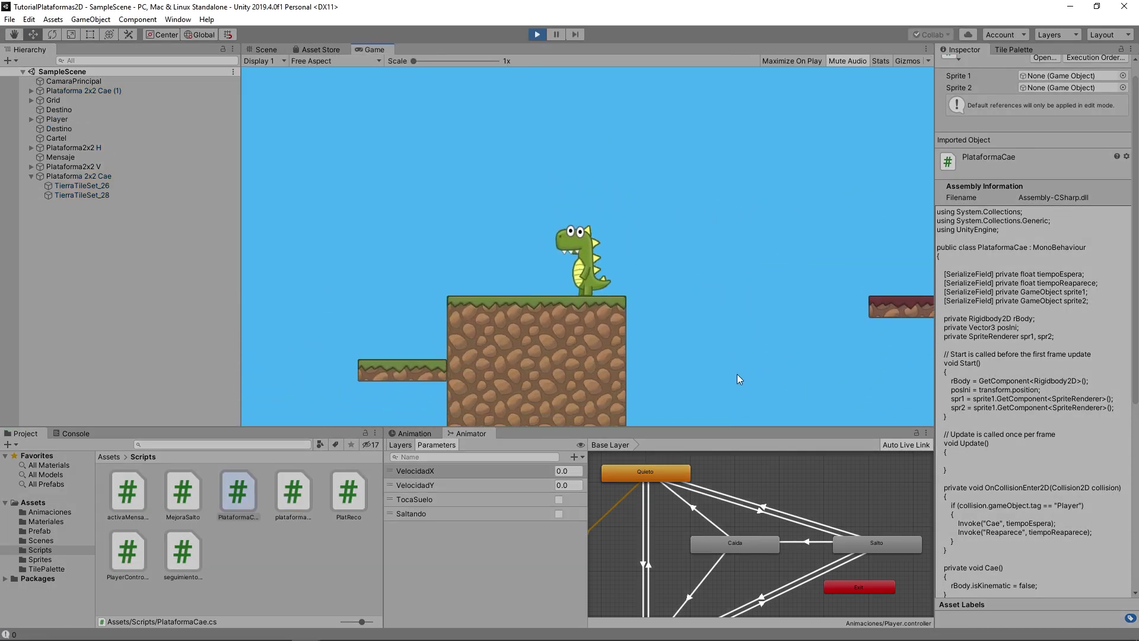
pyautogui.press('Right')
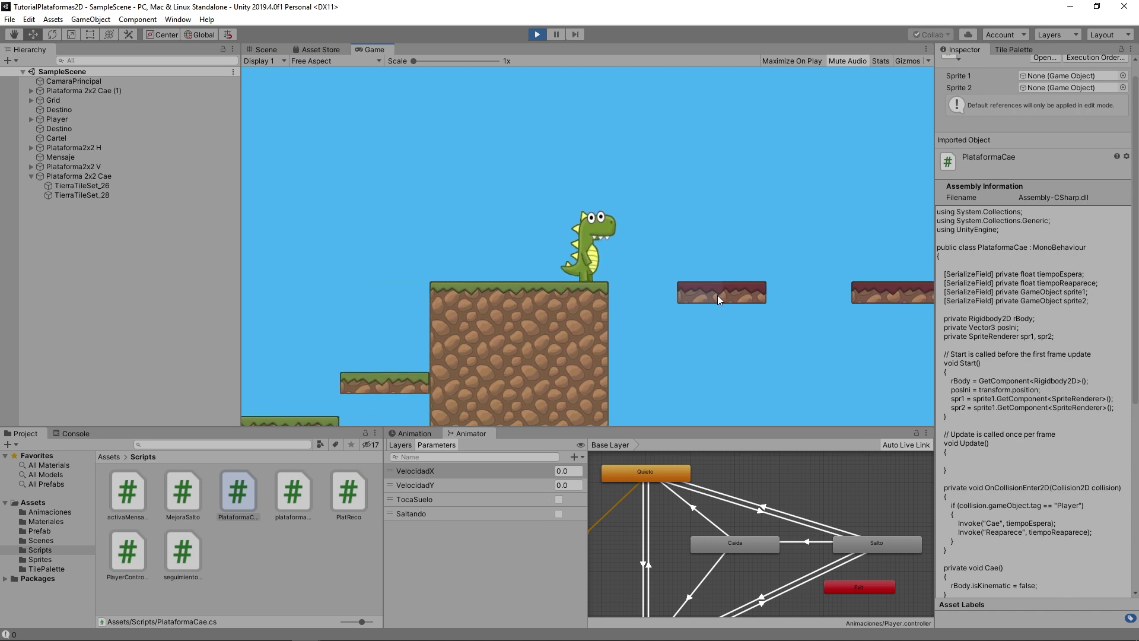
pyautogui.press('space')
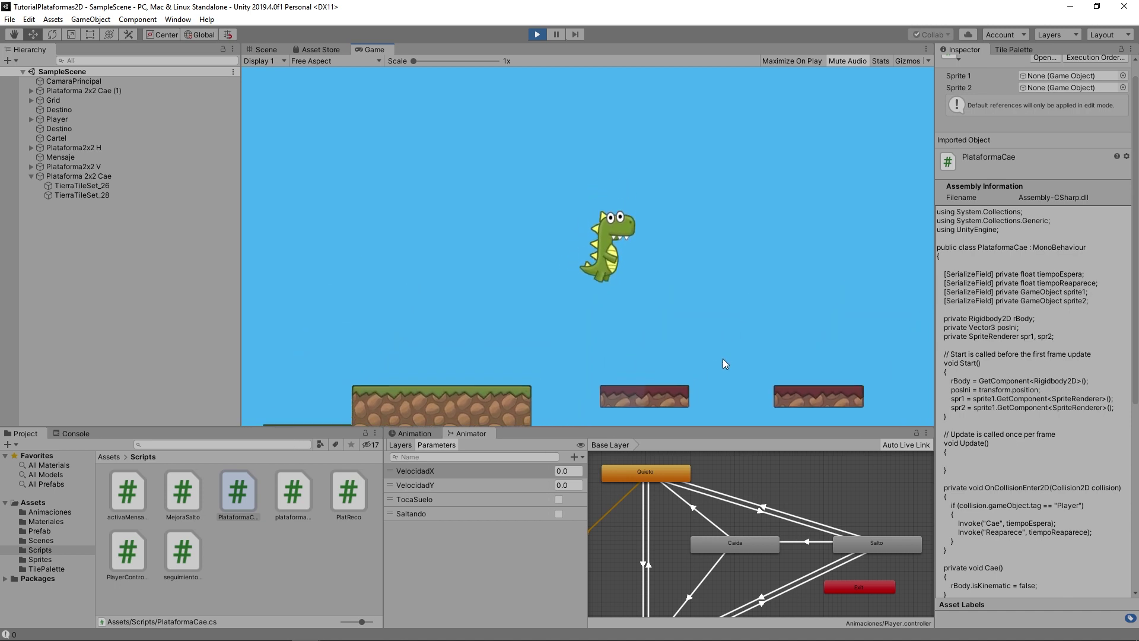
pyautogui.press('Left')
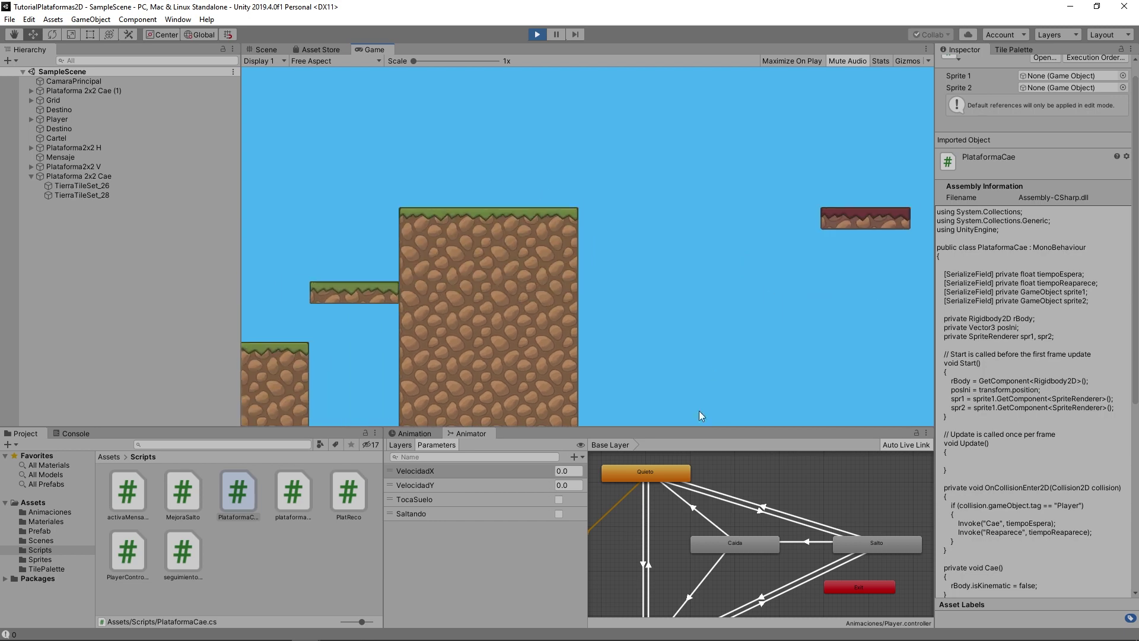
pyautogui.click(538, 35)
# On line 23 of PlataformaCae, change spr2's source from sprite1 to sprite2
pyautogui.doubleClick(242, 492)
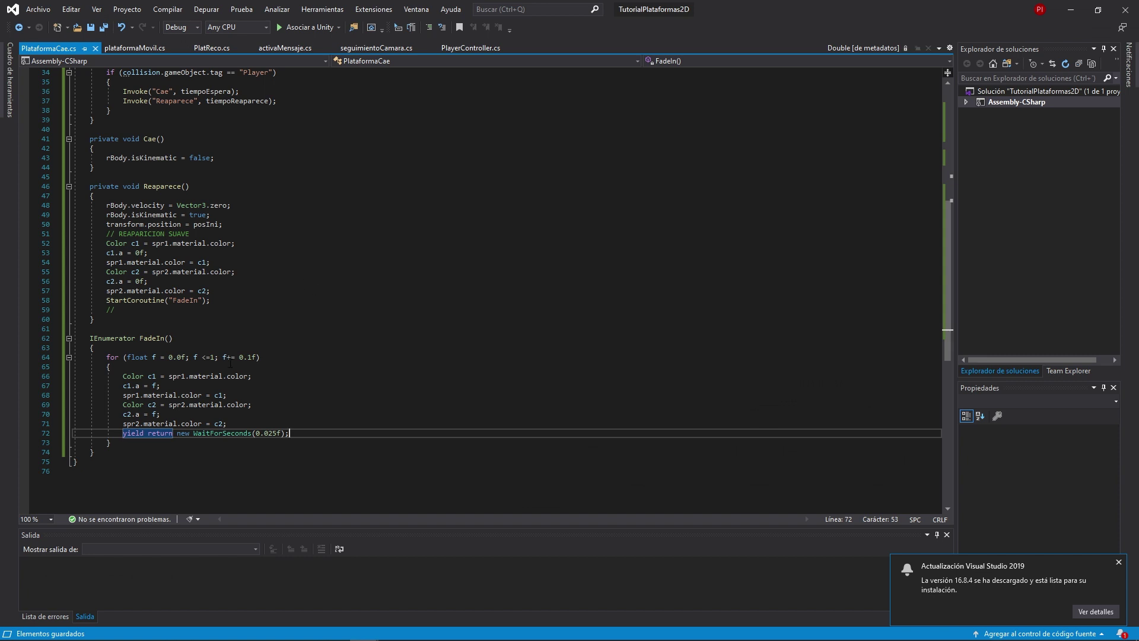
pyautogui.scroll(10, 200, 411)
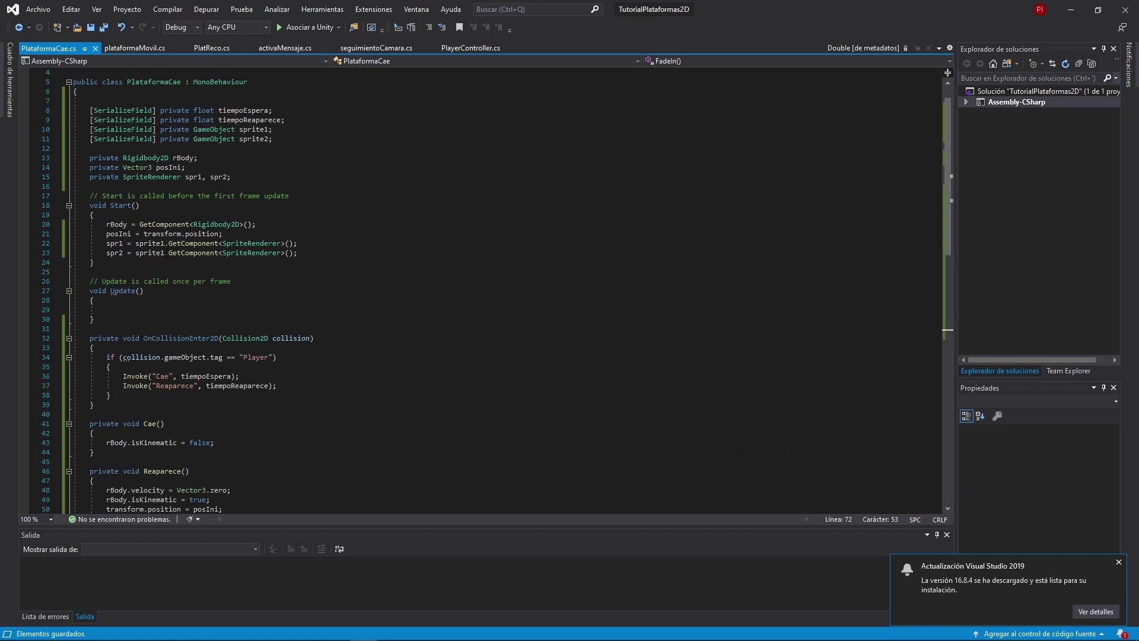
pyautogui.click(163, 253)
pyautogui.press('Delete')
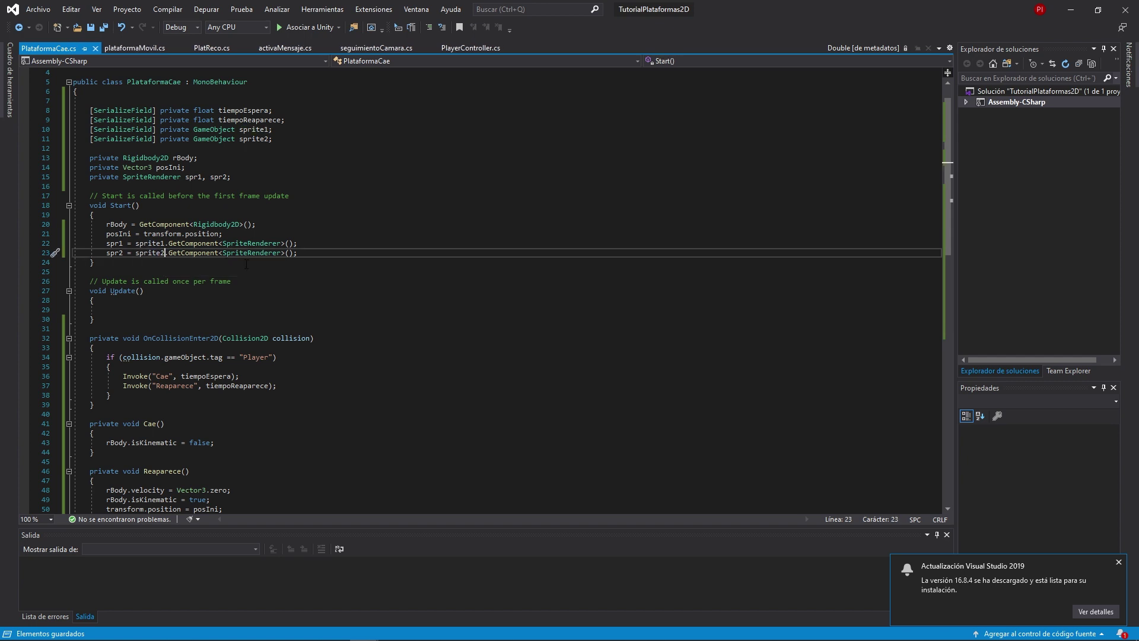
pyautogui.write('2')
pyautogui.scroll(-4, 343, 312)
pyautogui.scroll(-5, 343, 313)
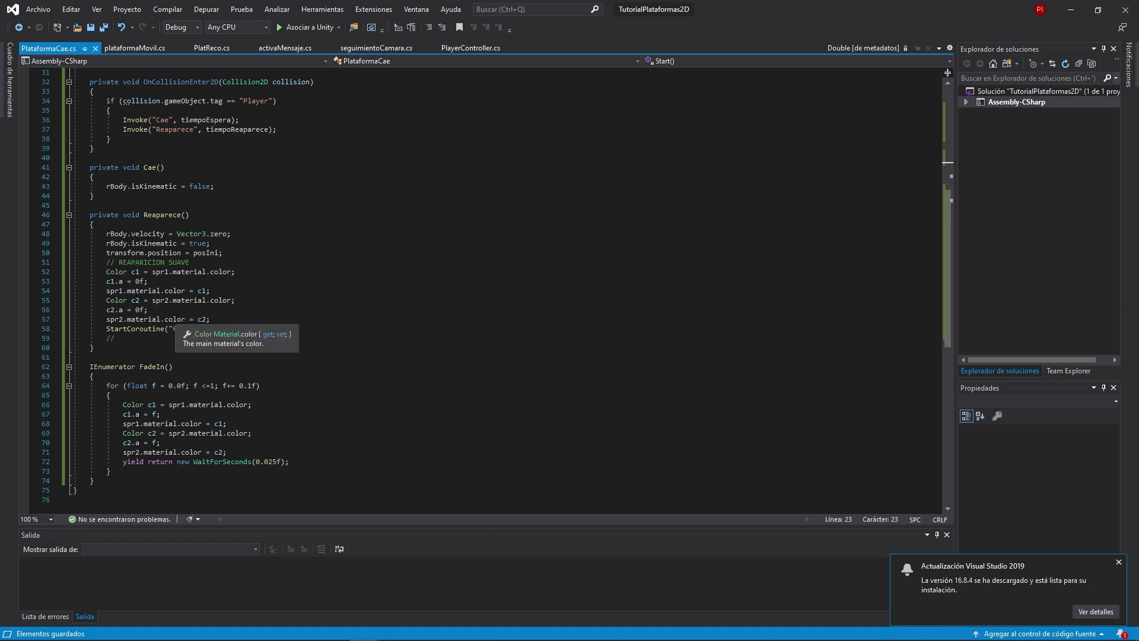
pyautogui.click(1060, 11)
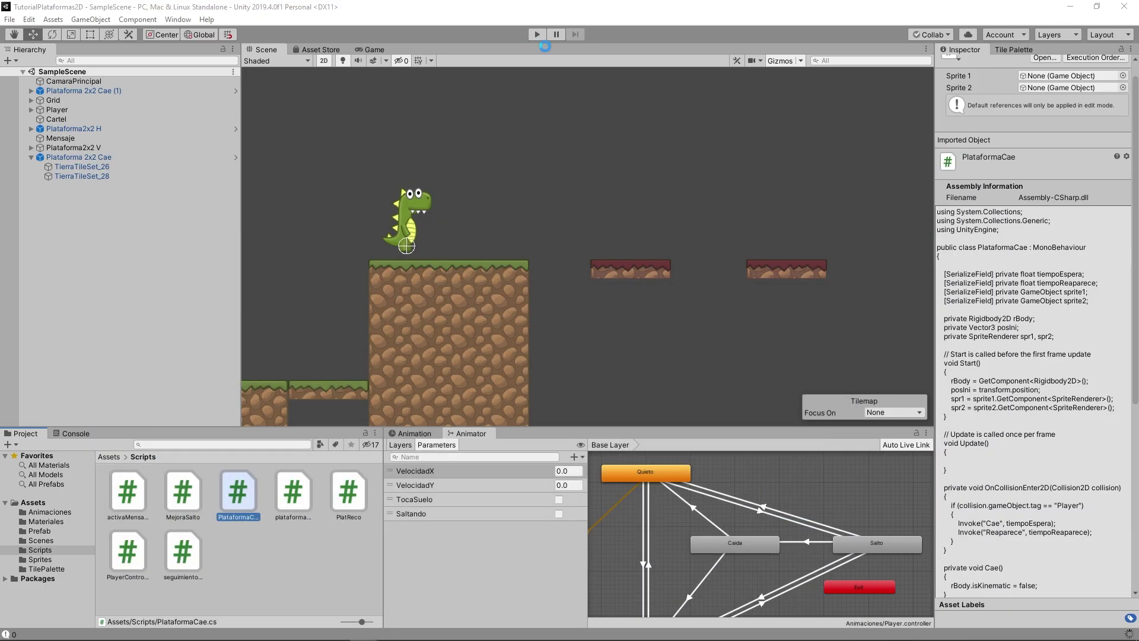
# Retest the falling platforms in Play mode, then drag Plataforma 2x2 Cae (1) left beside the first
pyautogui.click(537, 34)
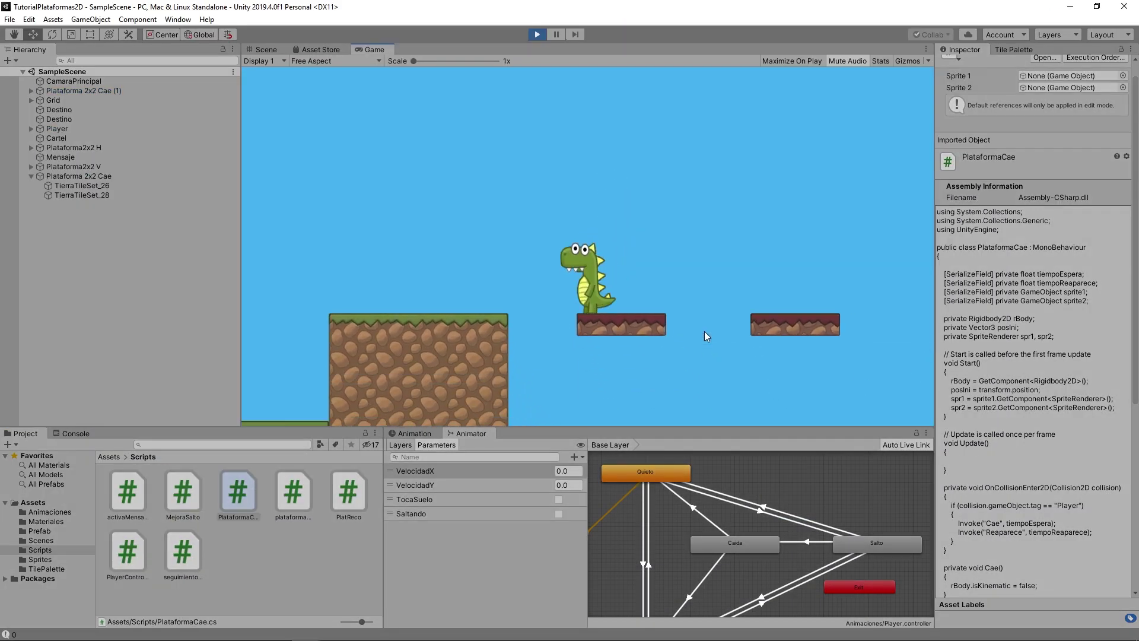
pyautogui.press('Left')
pyautogui.press('space')
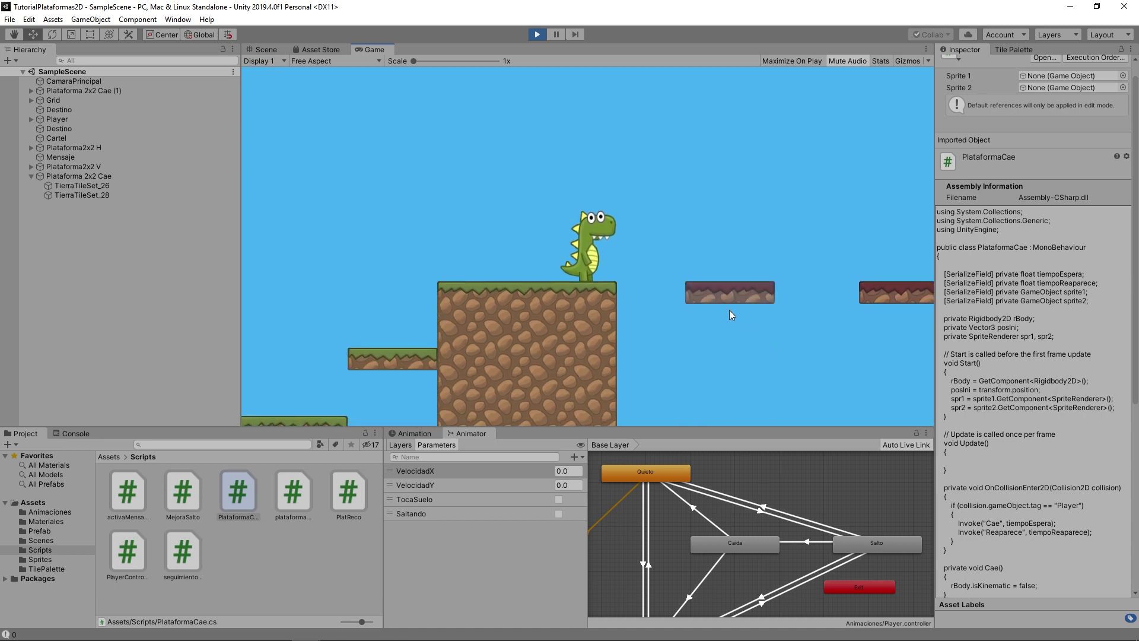
pyautogui.press('Right')
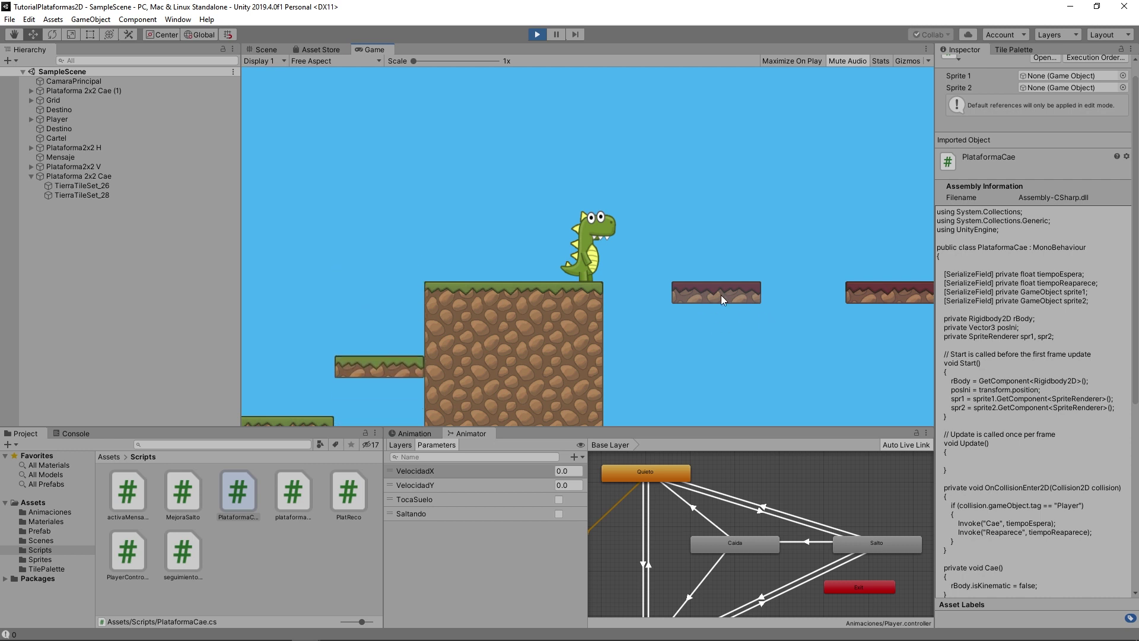
pyautogui.press('Right')
pyautogui.press('Right')
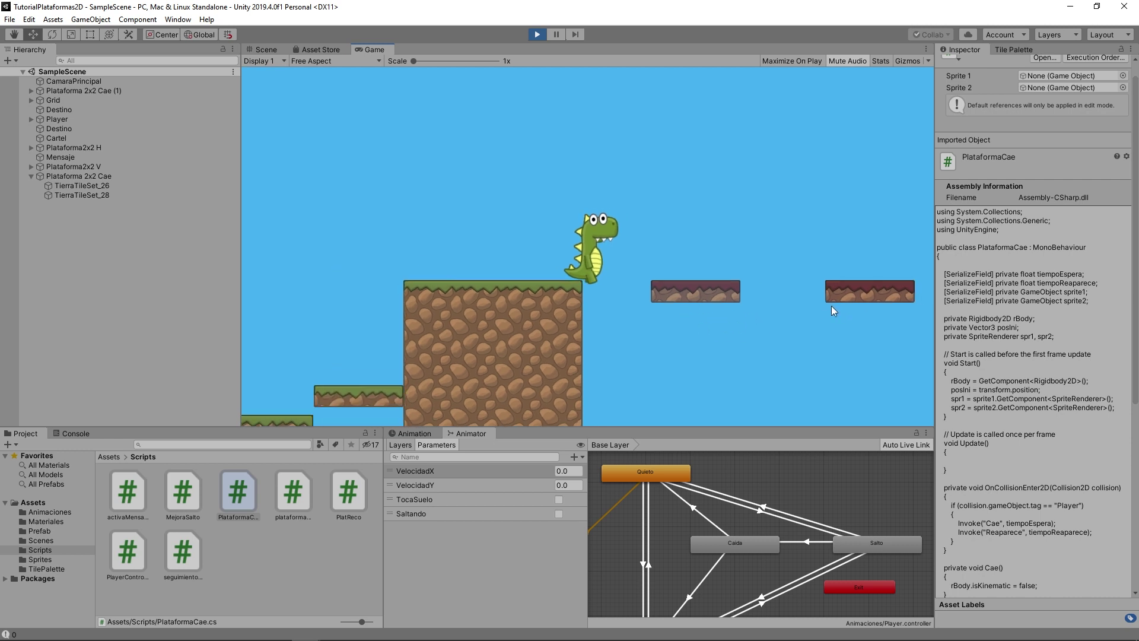
pyautogui.click(536, 34)
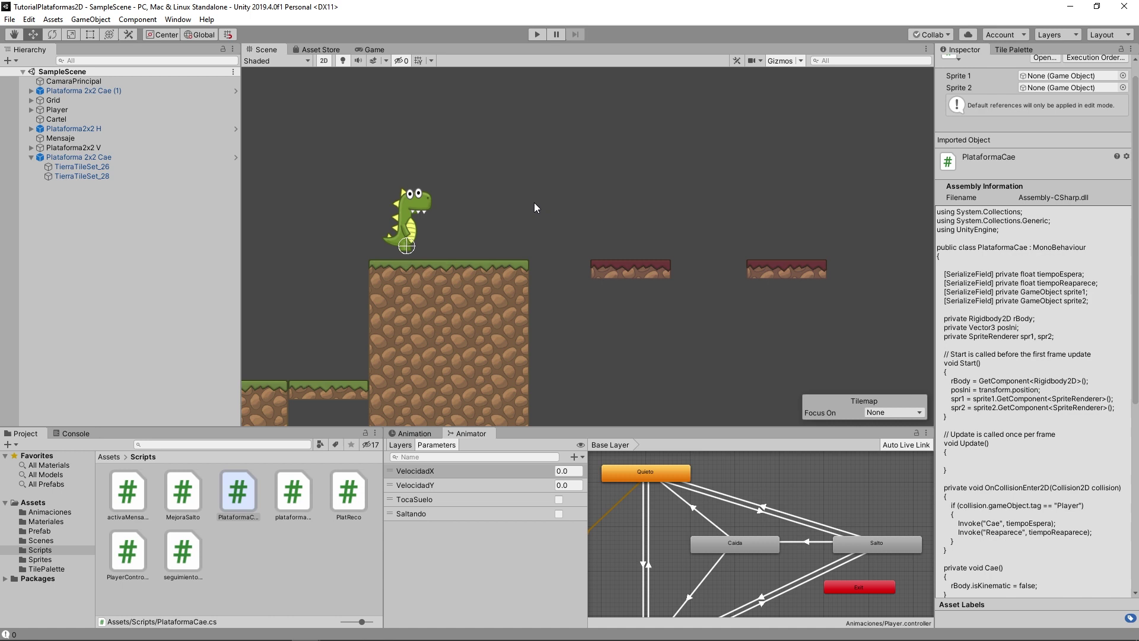
pyautogui.click(628, 275)
pyautogui.moveTo(629, 269); pyautogui.dragTo(561, 263)
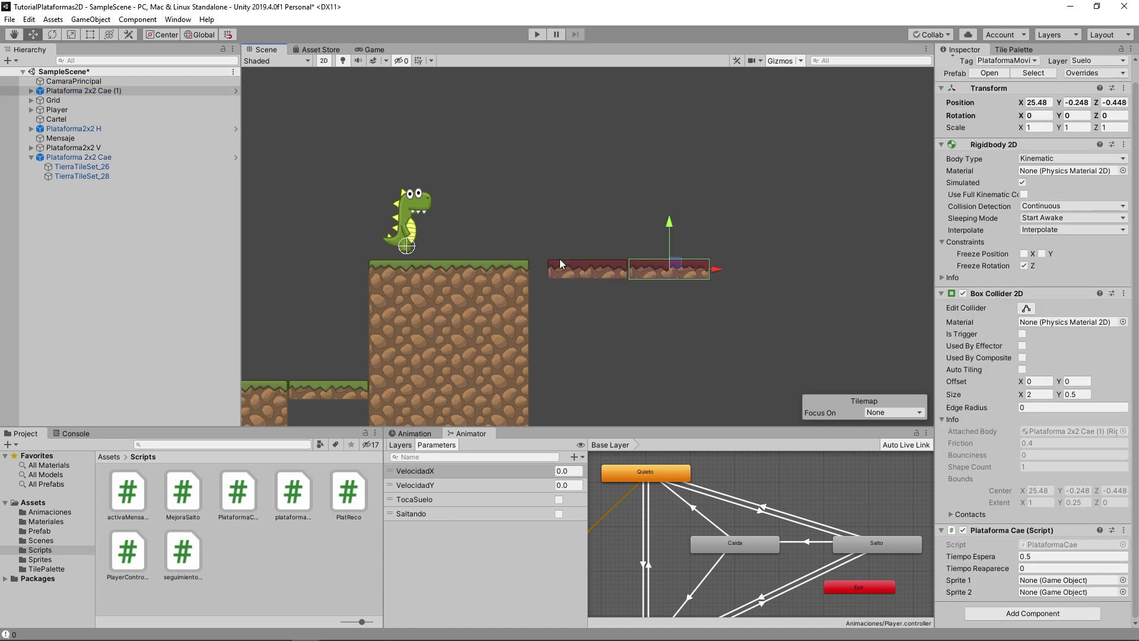
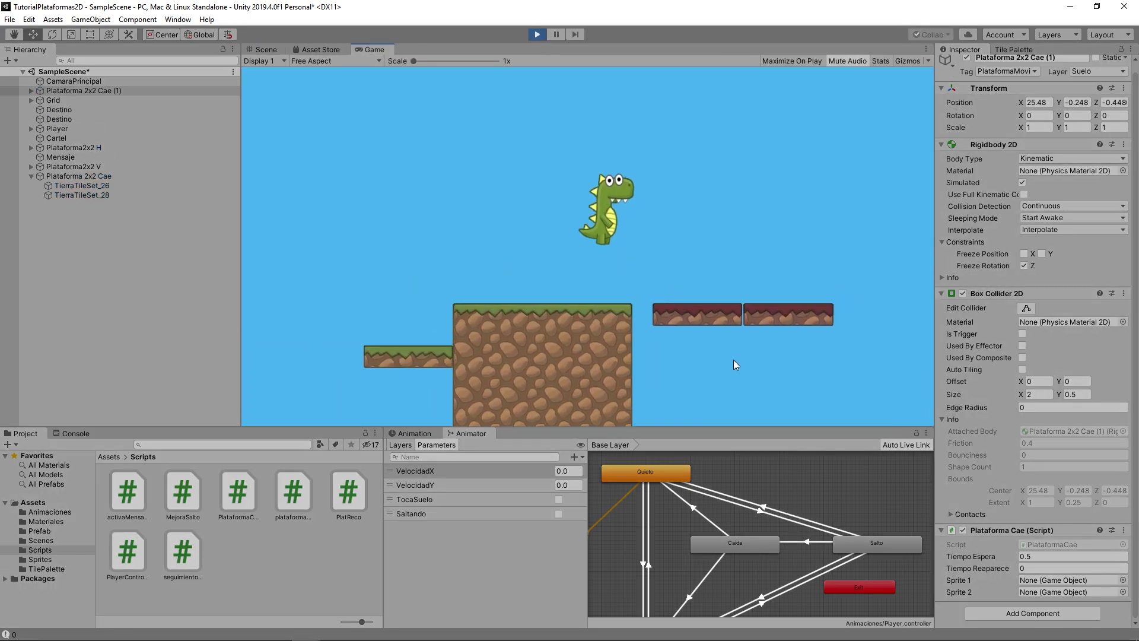
# Jump and steer the dinosaur left onto the big ground block beside the falling platforms
pyautogui.press('space')
pyautogui.press('Left')
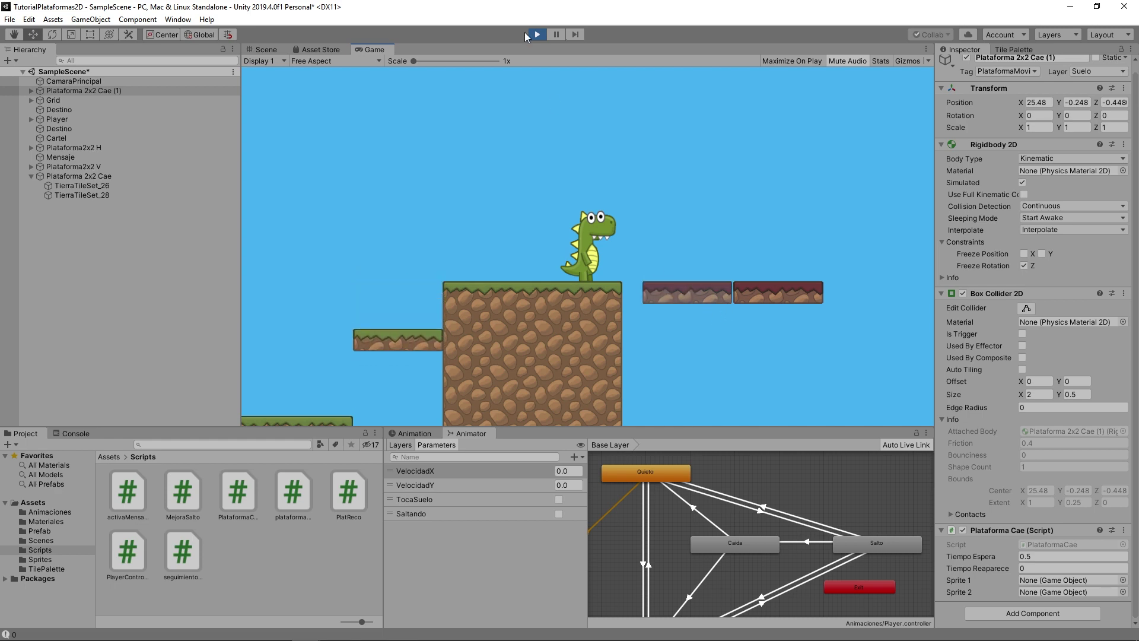
# Add Debug.Log(f); after the wait line in FadeIn, save PlataformaCae.cs, and return to Unity
pyautogui.press('Down')
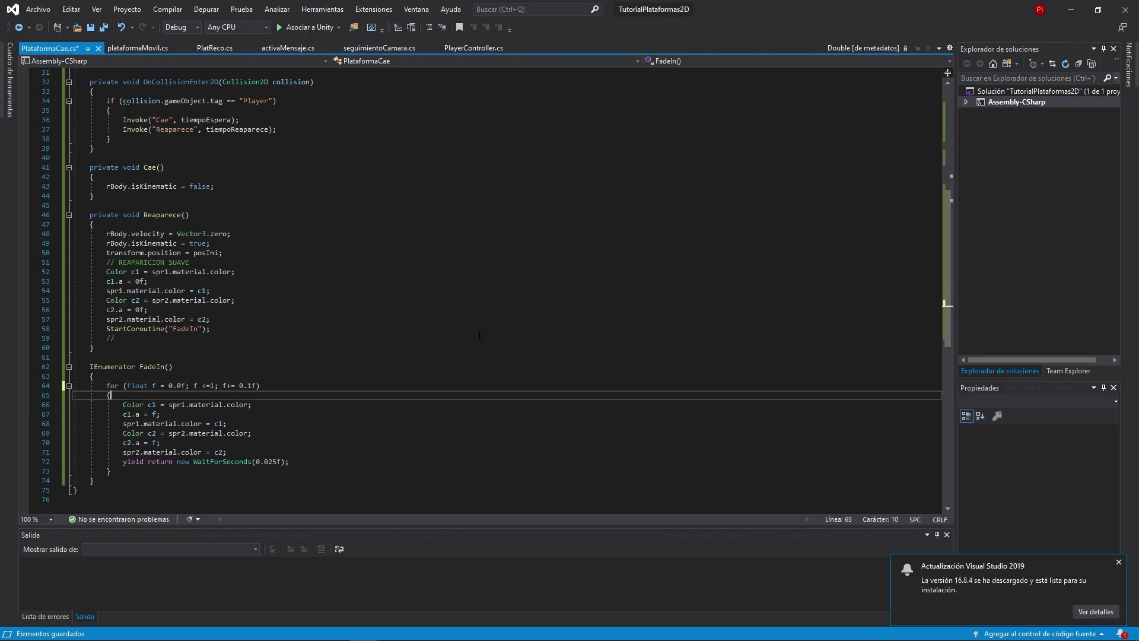
pyautogui.press('Down')
pyautogui.press('Down')
pyautogui.press('Down')
pyautogui.press('Down')
pyautogui.press('Down')
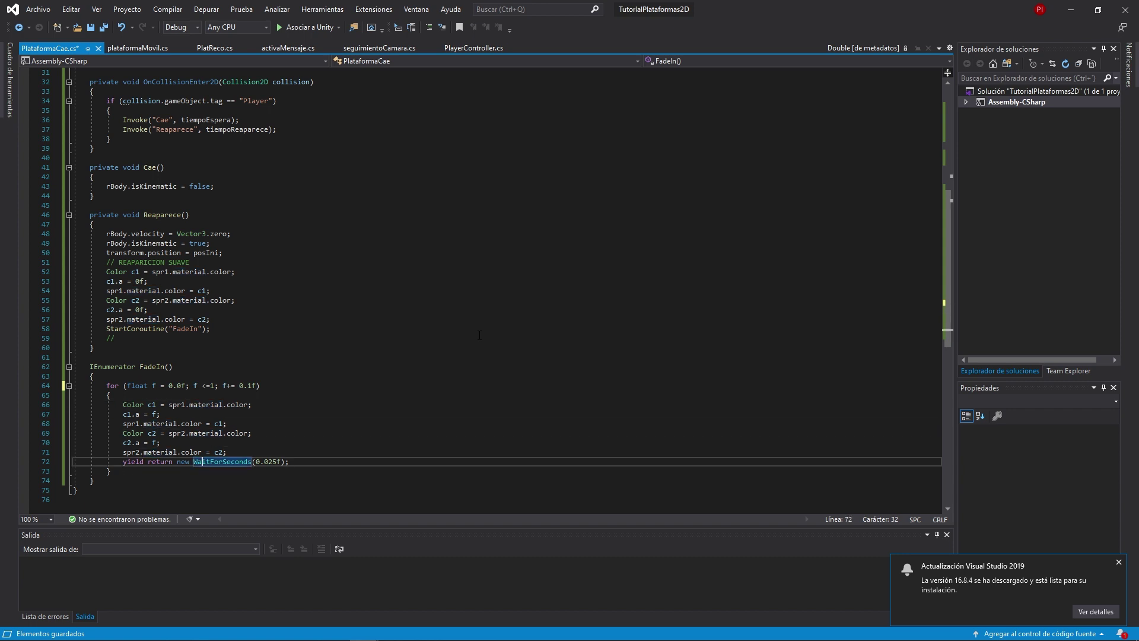
pyautogui.press('End')
pyautogui.press('Return')
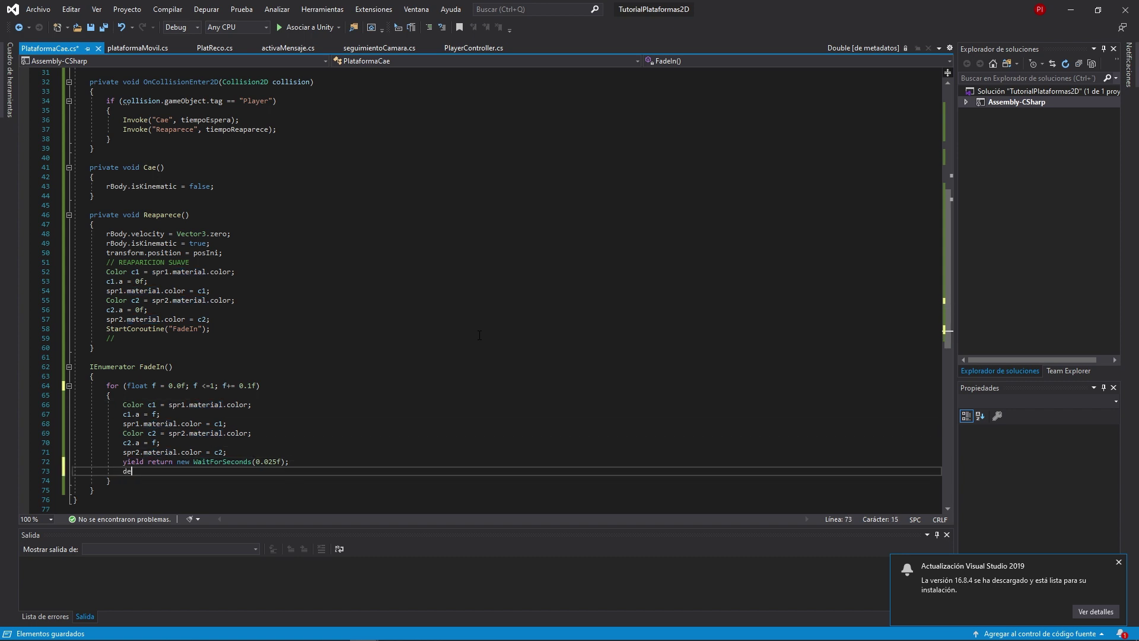
pyautogui.press('Tab')
pyautogui.write('.')
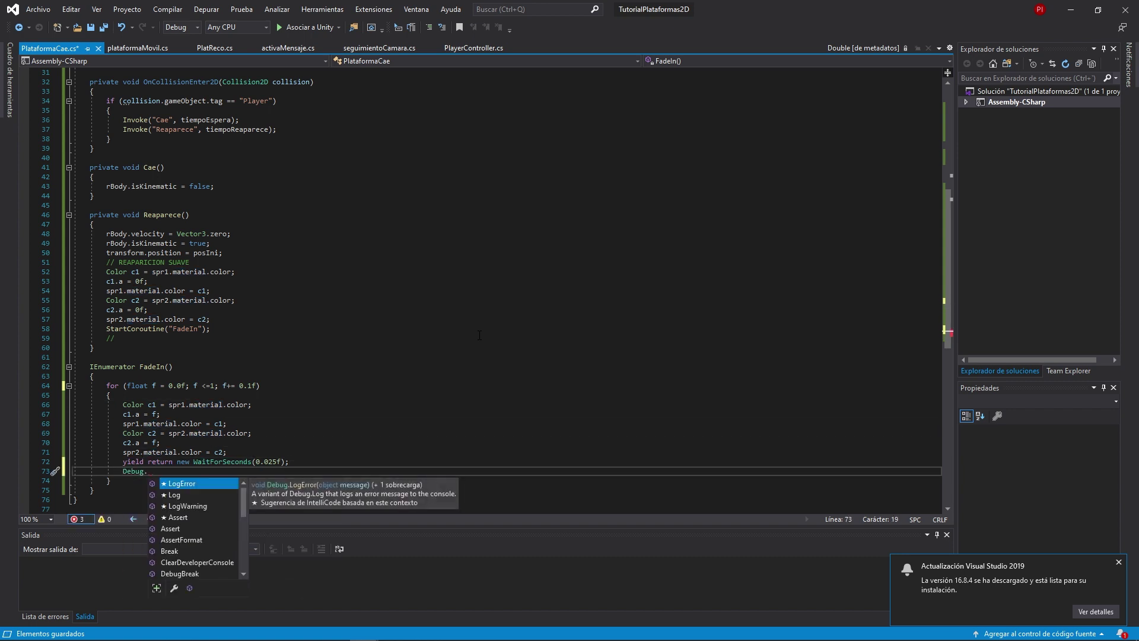
pyautogui.write('Log(f);')
pyautogui.hotkey('ctrl', 's')
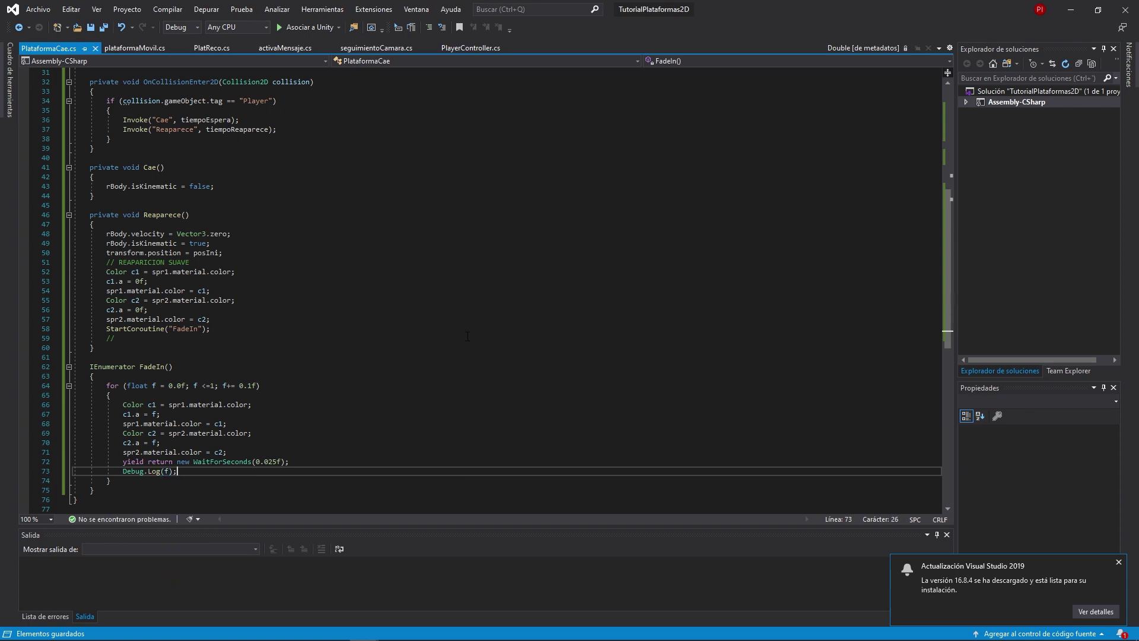
pyautogui.click(1071, 10)
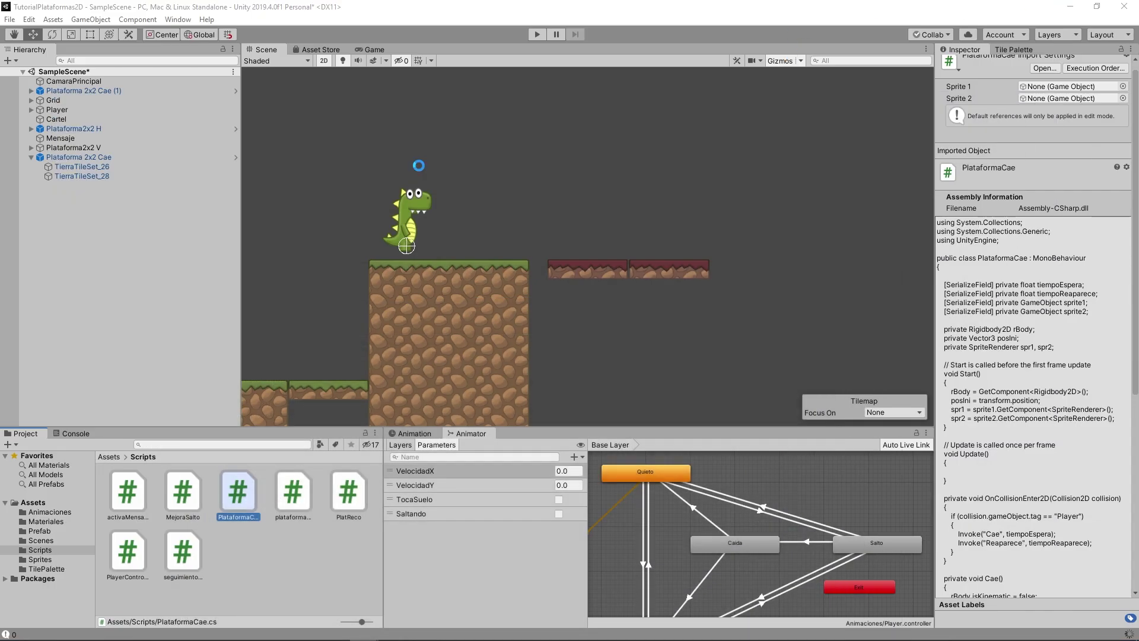
# Run the game, see the Console repeat 0 plus a sprite1 error, and open the logging line
pyautogui.hotkey('ctrl', 'p')
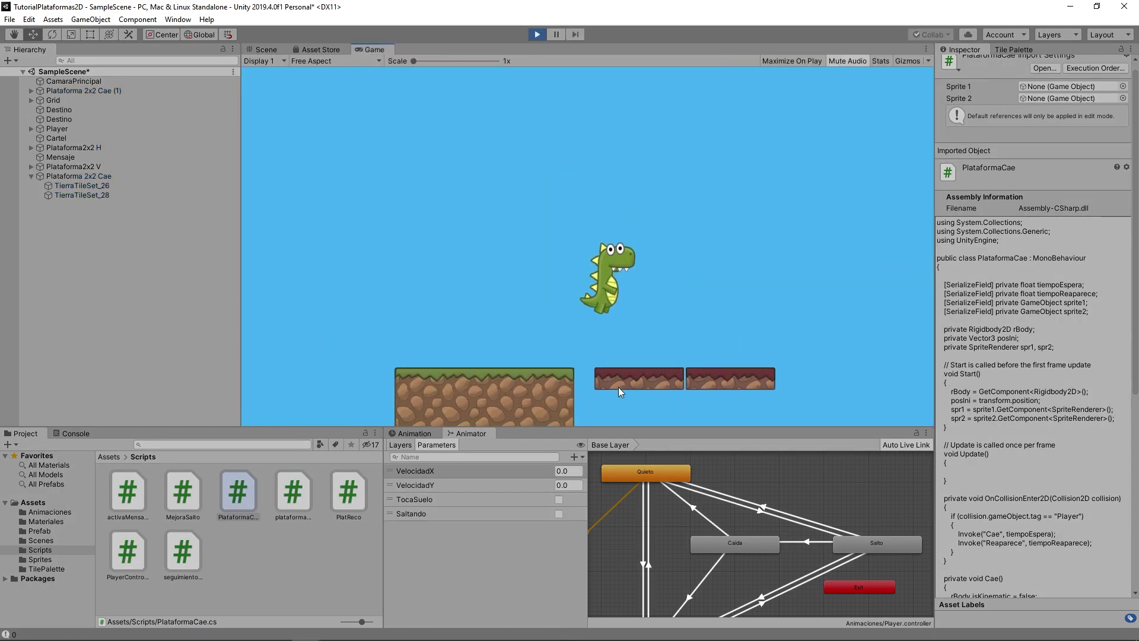
pyautogui.click(76, 436)
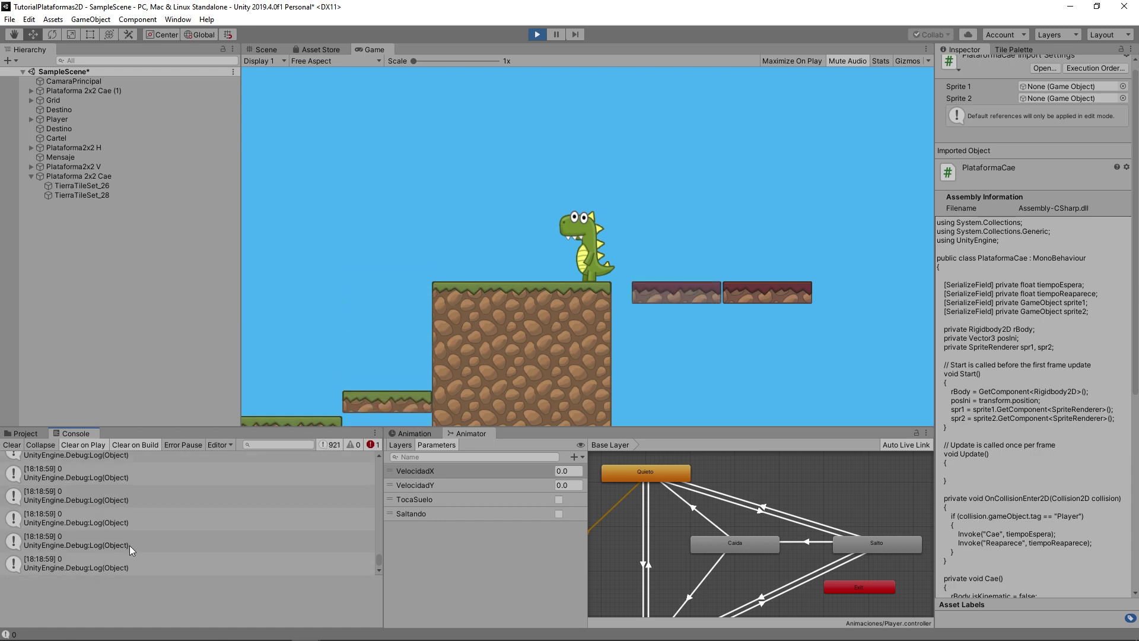
pyautogui.hotkey('ctrl', 'p')
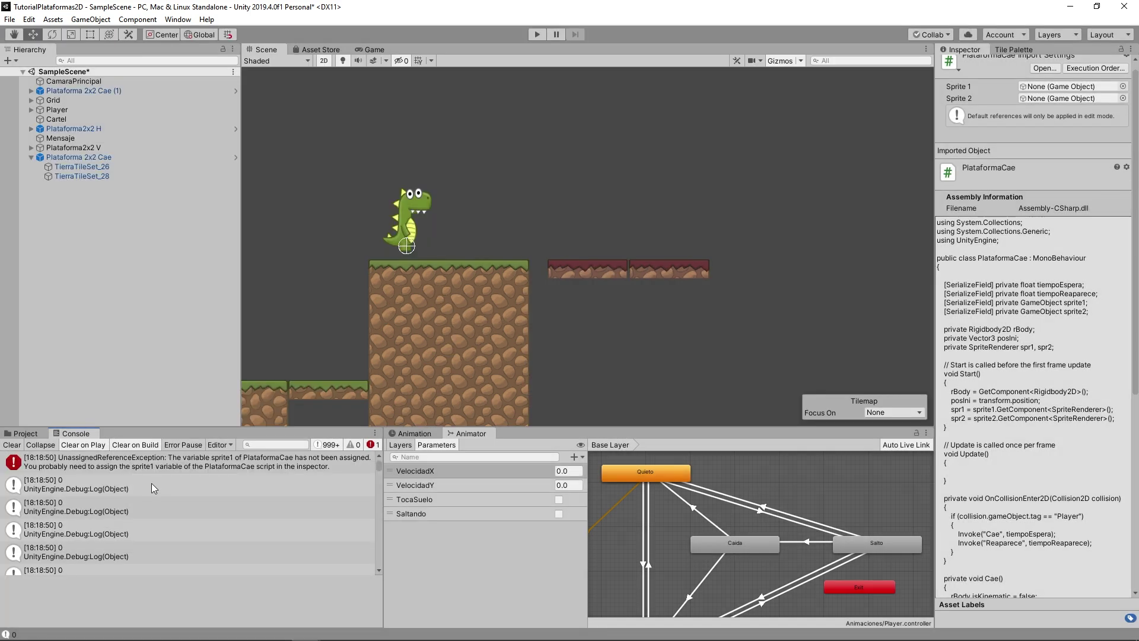
pyautogui.doubleClick(258, 479)
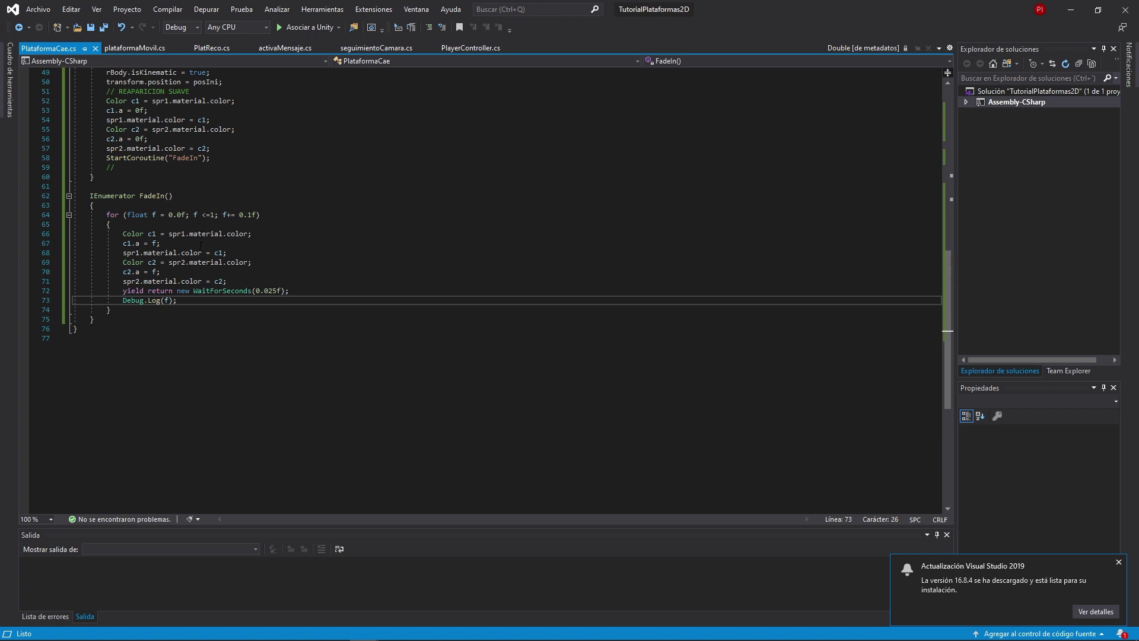
# Add Debug.Log("Entro") as the first line of the FadeIn method
pyautogui.scroll(5, 201, 245)
pyautogui.click(430, 348)
pyautogui.press('Return')
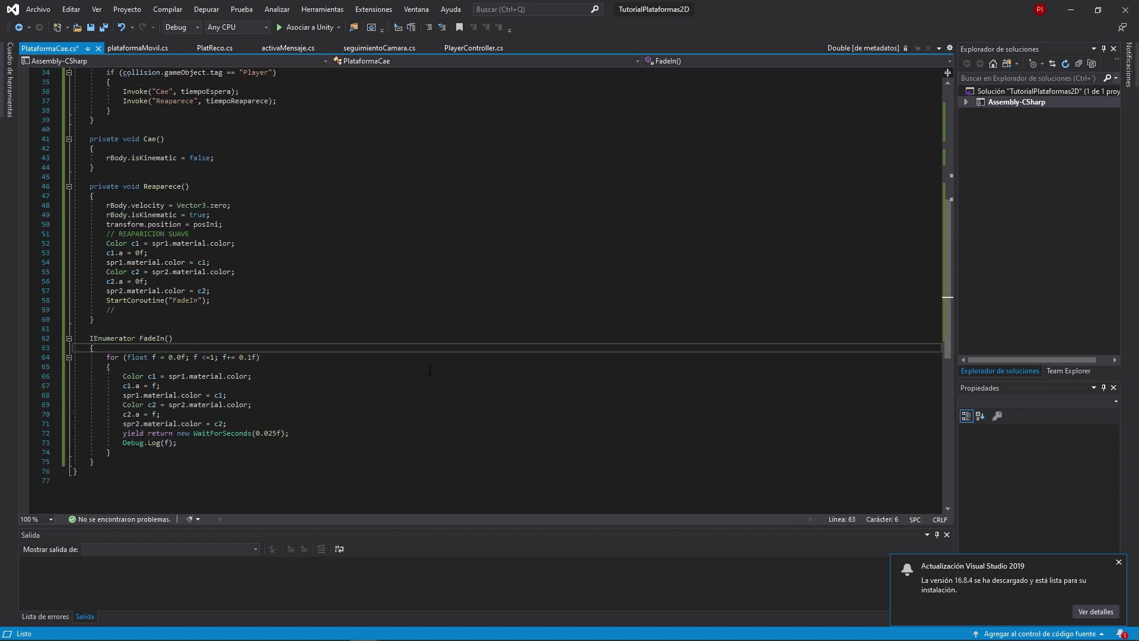
pyautogui.write('Debug.')
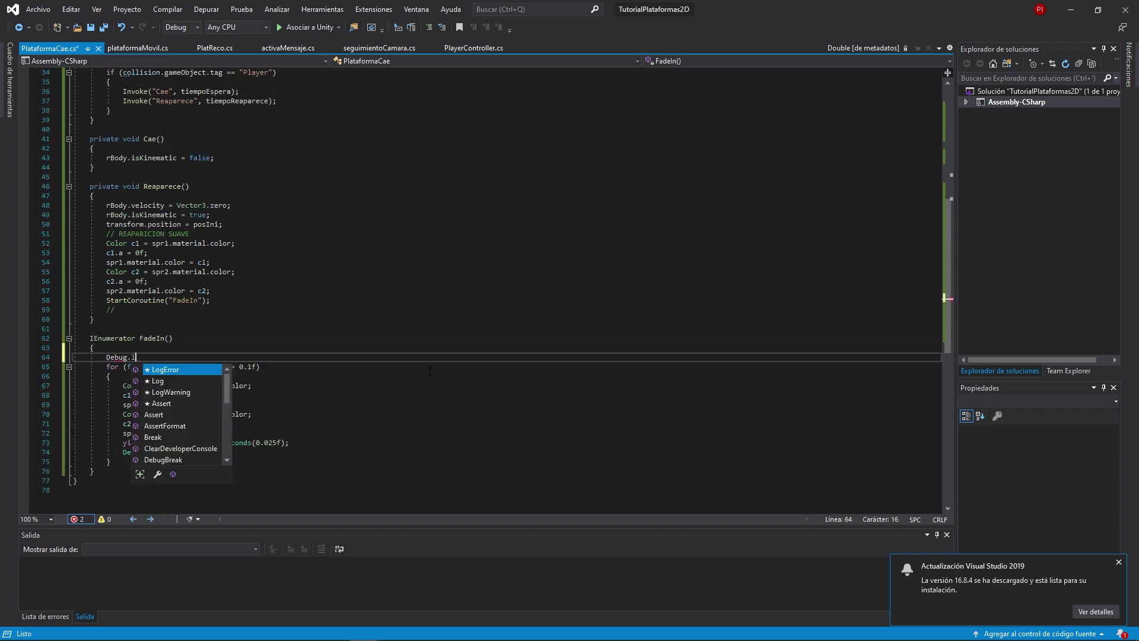
pyautogui.write('Log("Entro')
# Start and stop a quick play-test in Unity, then select the PlataformaCae script asset
pyautogui.click(1071, 10)
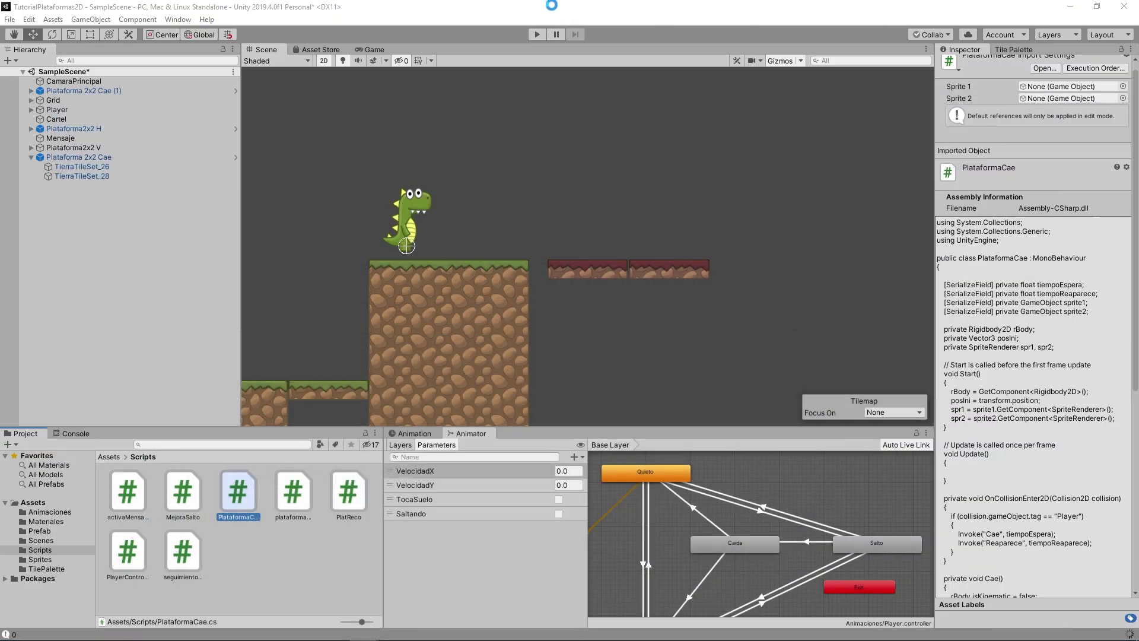
pyautogui.click(538, 35)
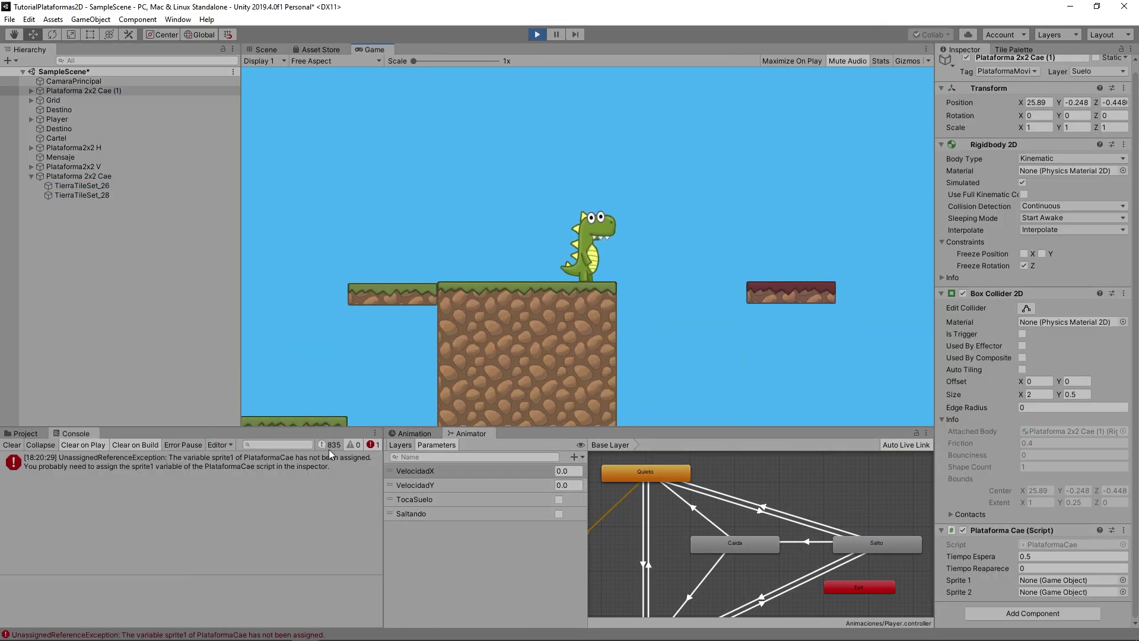
pyautogui.click(537, 35)
pyautogui.click(233, 502)
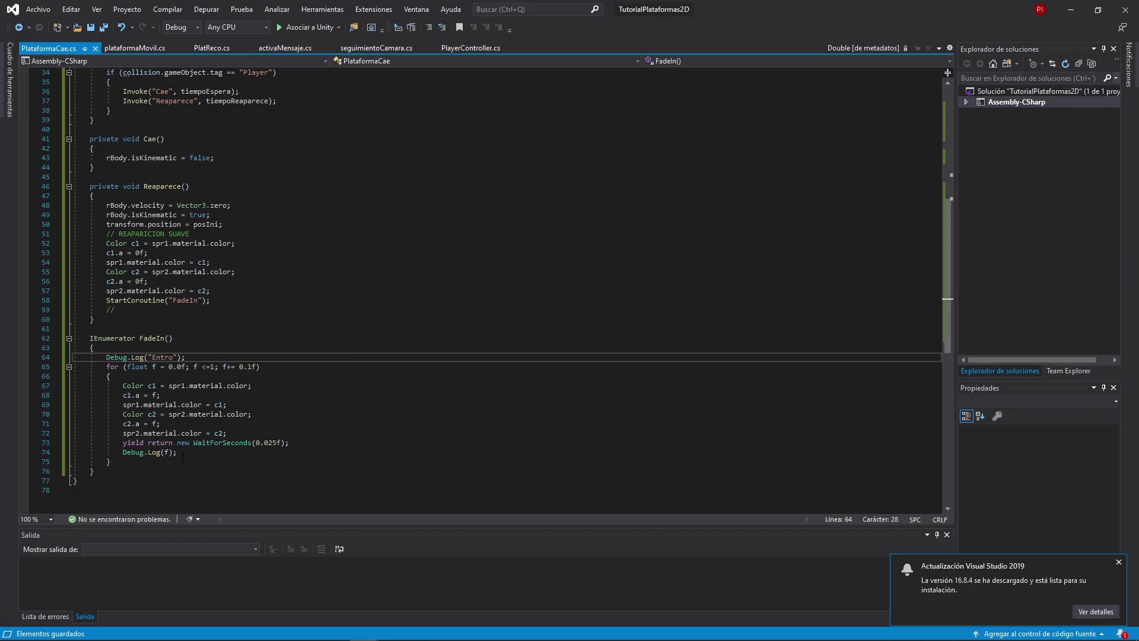
# Change the fade log to Debug.Log("F "+f) and save the script
pyautogui.click(168, 452)
pyautogui.write('F')
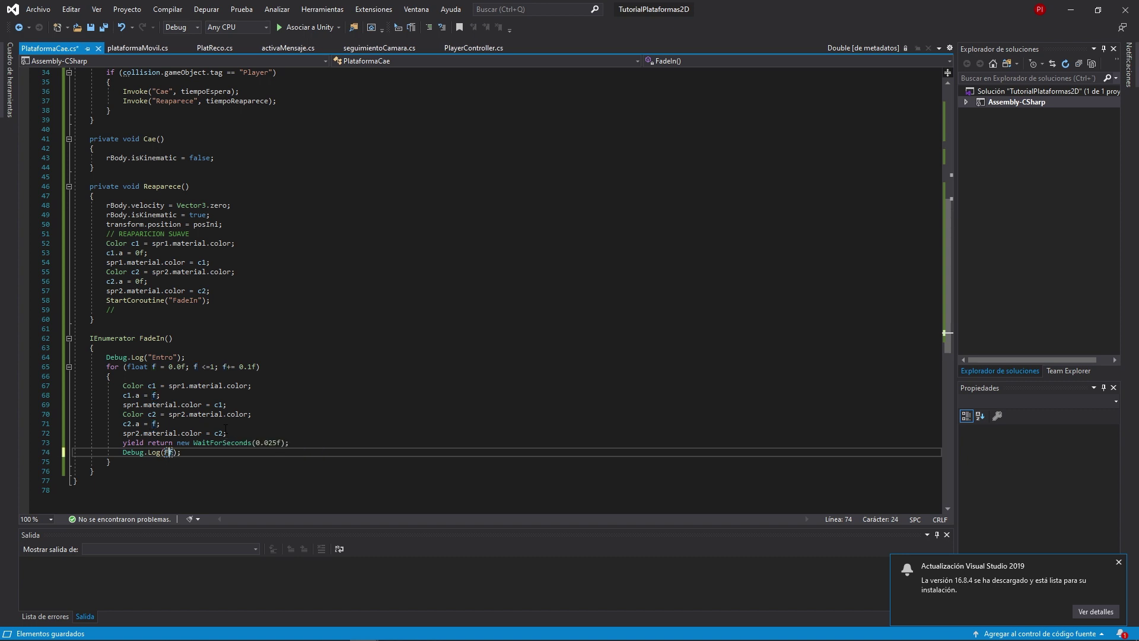
pyautogui.press('Left')
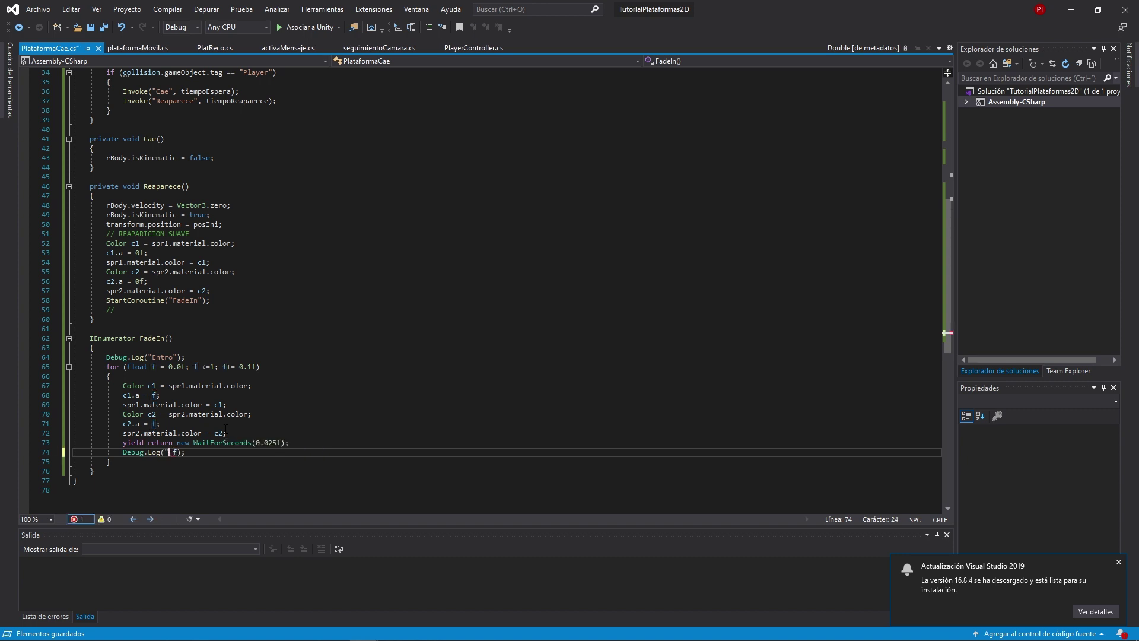
pyautogui.write('"F "+')
pyautogui.hotkey('ctrl', 's')
# Stop the game and Apply All overrides from Plataforma 2x2 Cae to its prefab
pyautogui.hotkey('alt', 'Tab')
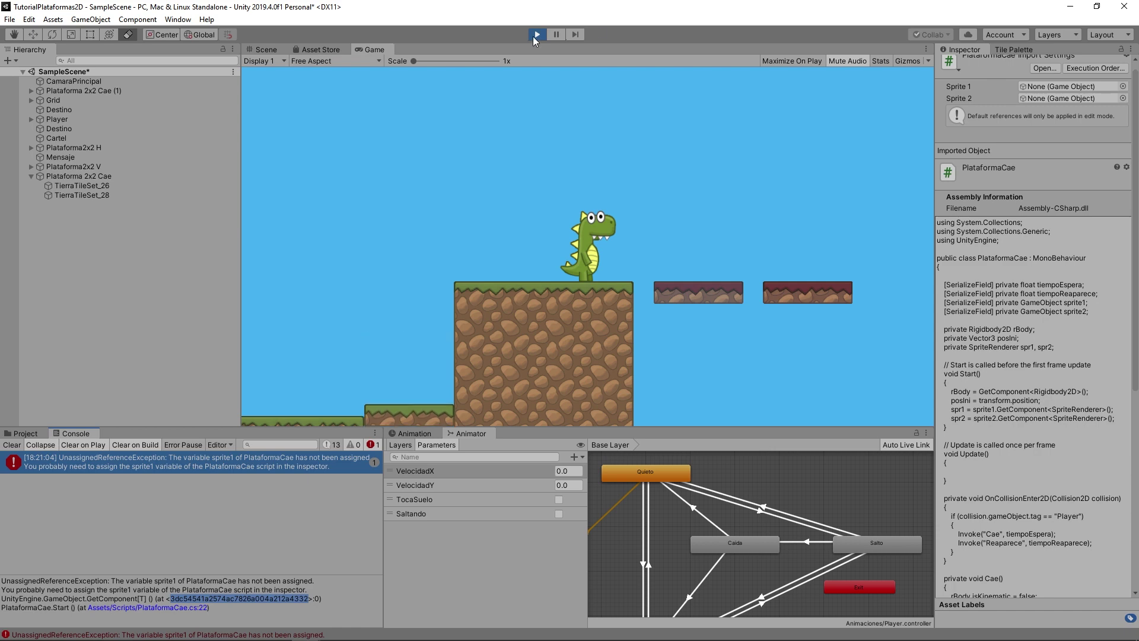
pyautogui.click(536, 34)
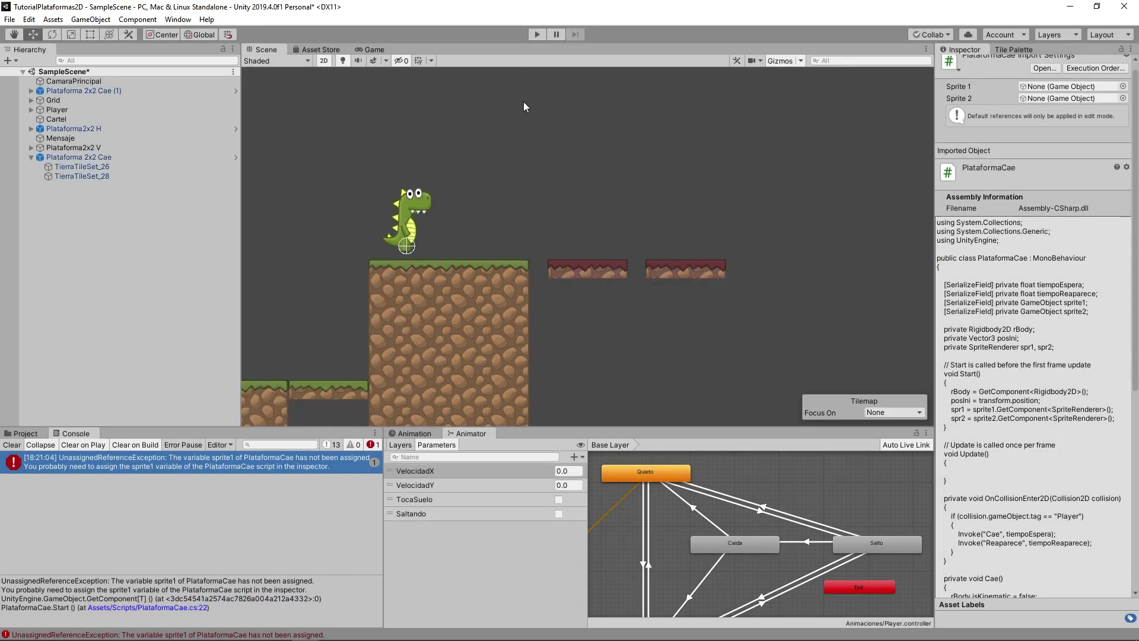
pyautogui.click(178, 463)
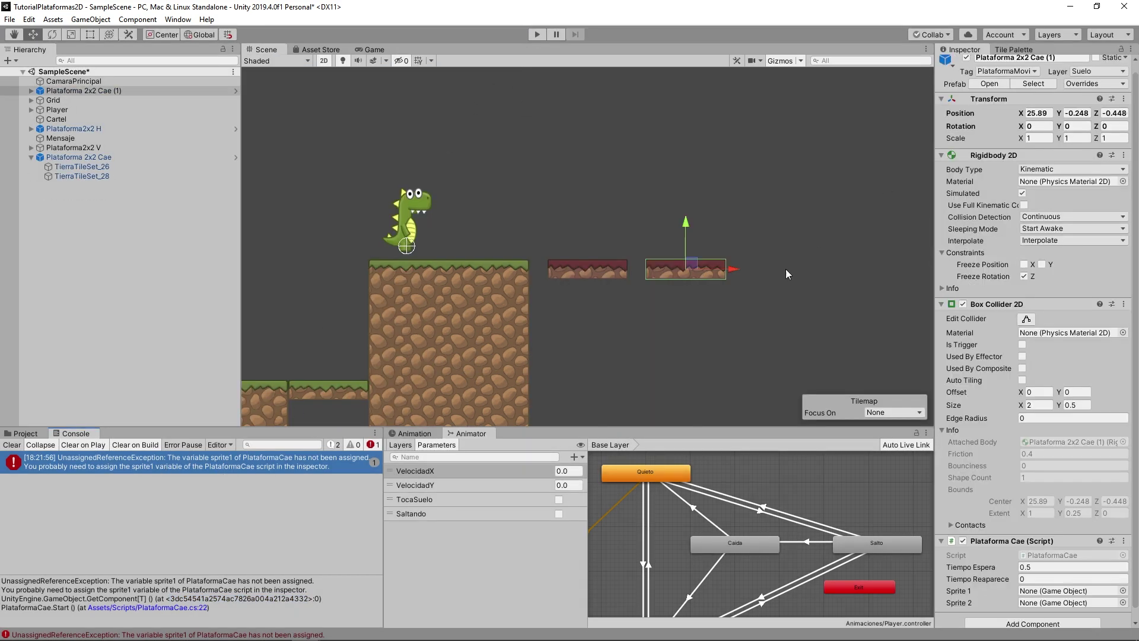
pyautogui.click(618, 276)
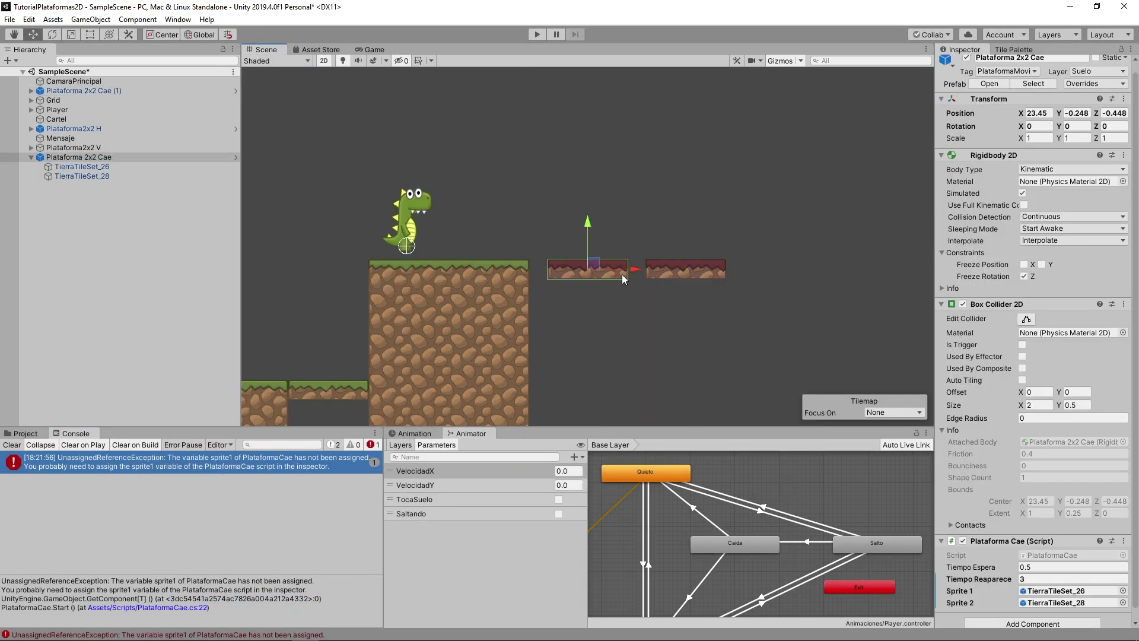
pyautogui.click(1082, 83)
pyautogui.click(1084, 179)
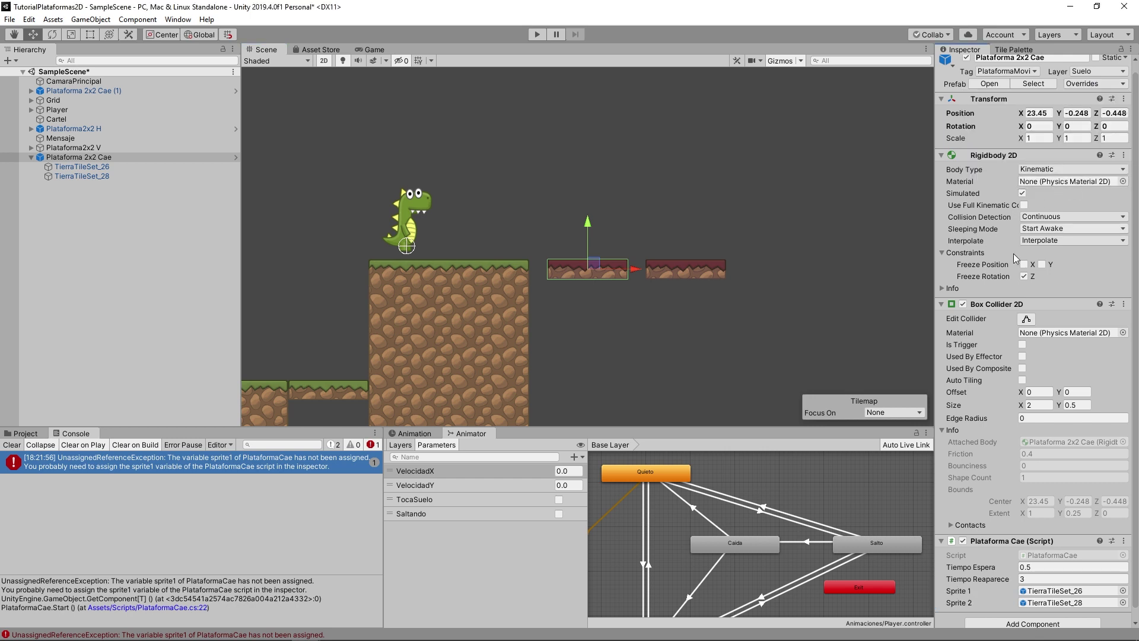
# Check the right falling platform's prefab overrides, then show the project files
pyautogui.click(700, 270)
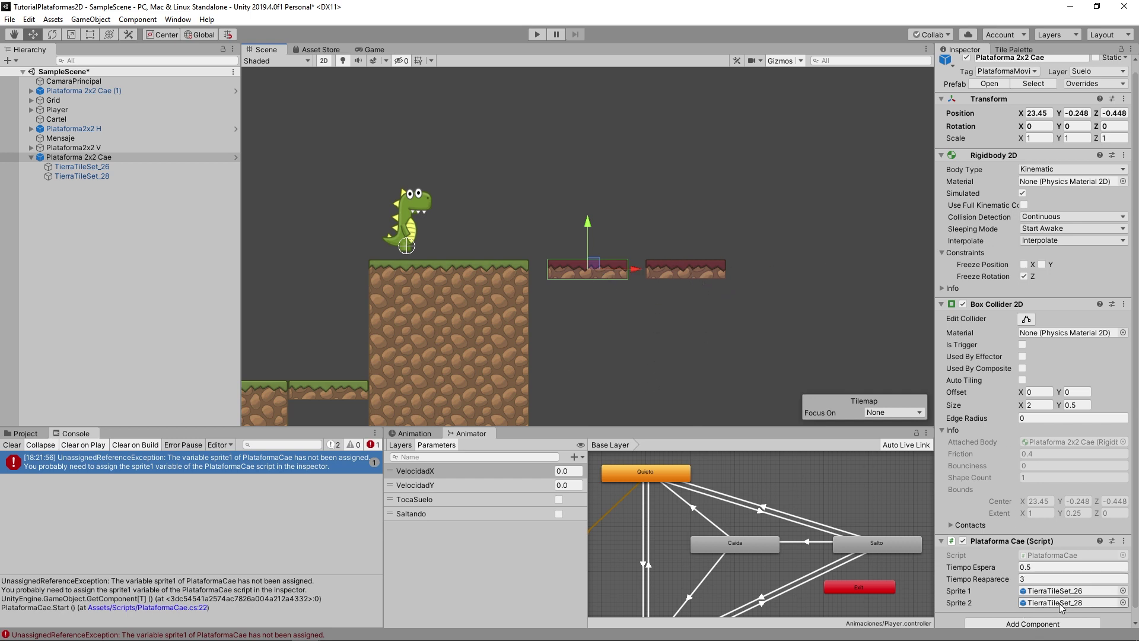
pyautogui.click(1108, 84)
pyautogui.click(46, 437)
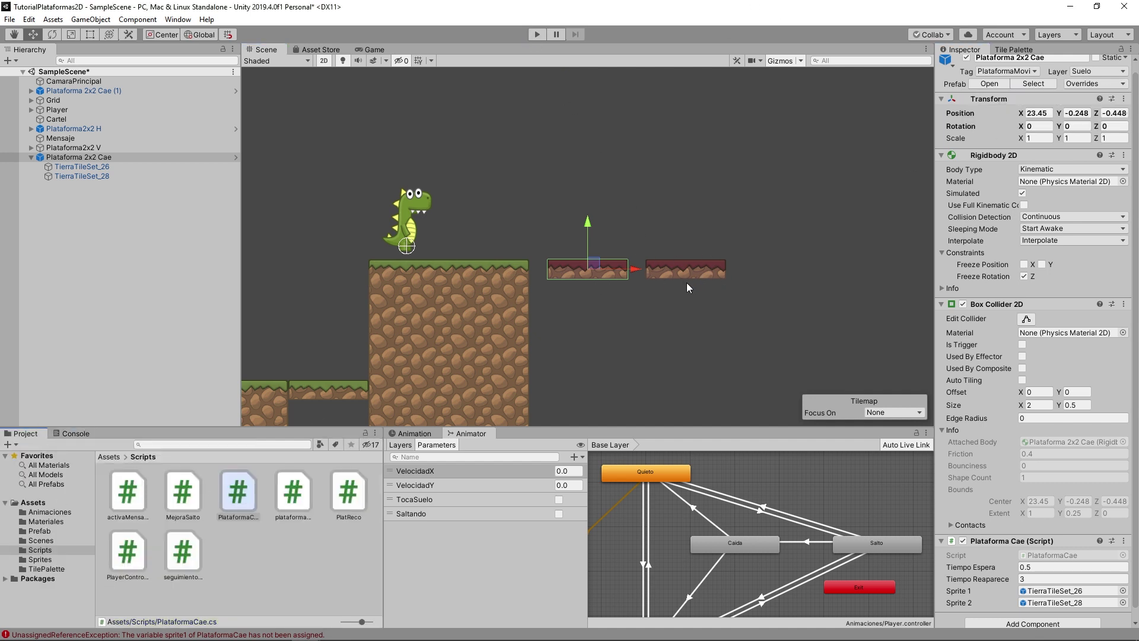
# Play-test jumping off and back onto the block, check Entro and F 0–0,9000001 logs, open Entro's line
pyautogui.click(43, 541)
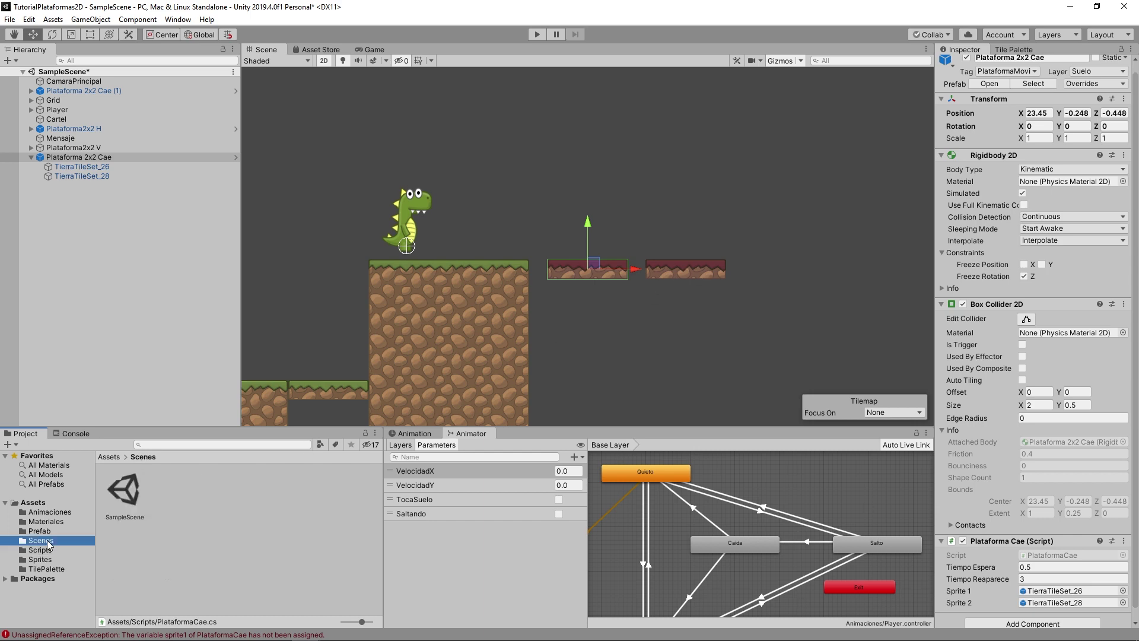
pyautogui.click(41, 531)
pyautogui.hotkey('ctrl', 'p')
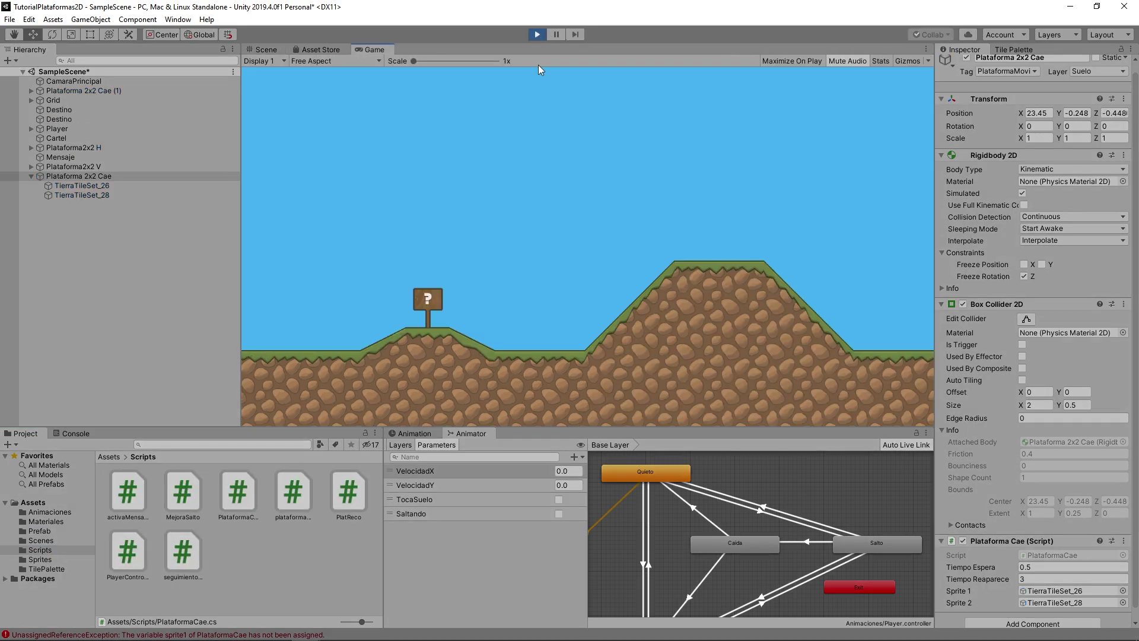
pyautogui.press('Right')
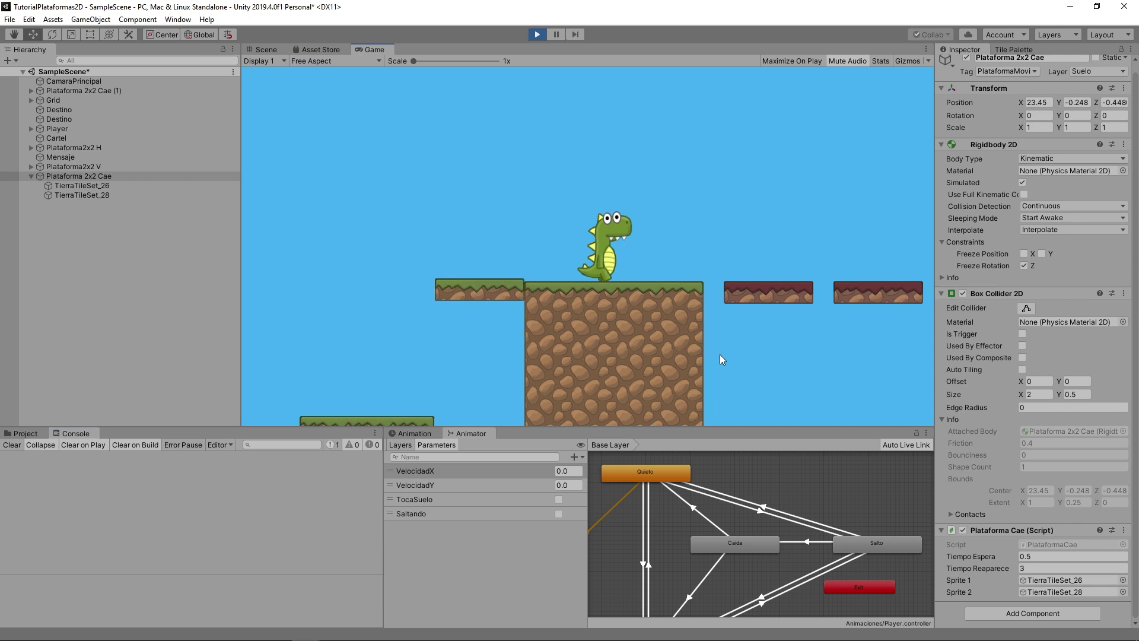
pyautogui.press('space')
pyautogui.press('Left')
pyautogui.press('Right')
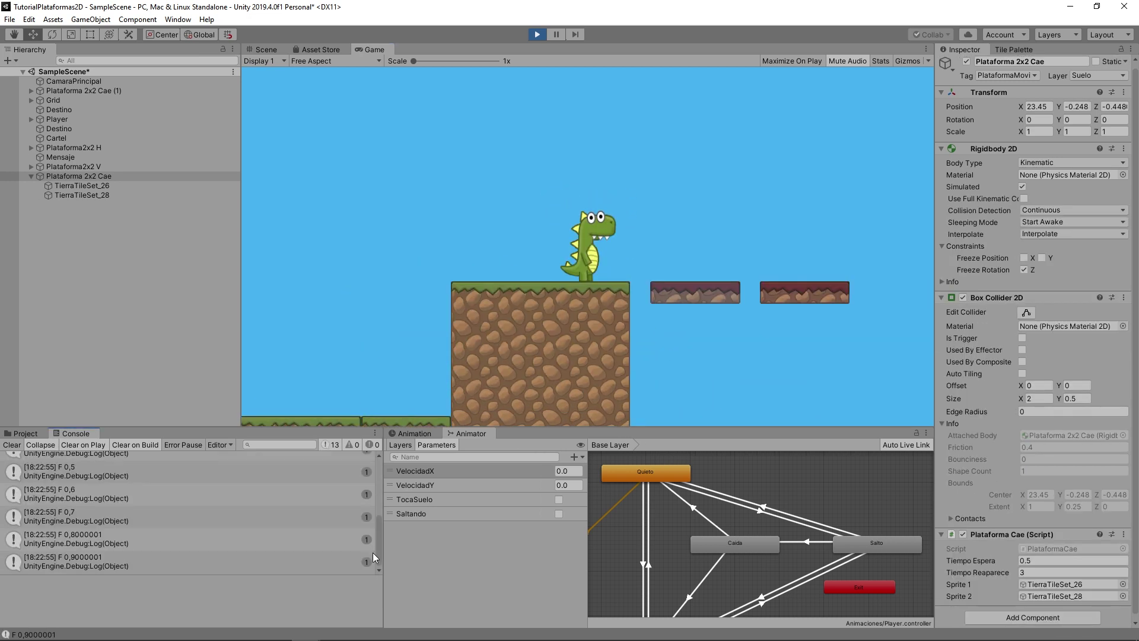
pyautogui.moveTo(375, 556); pyautogui.dragTo(375, 479)
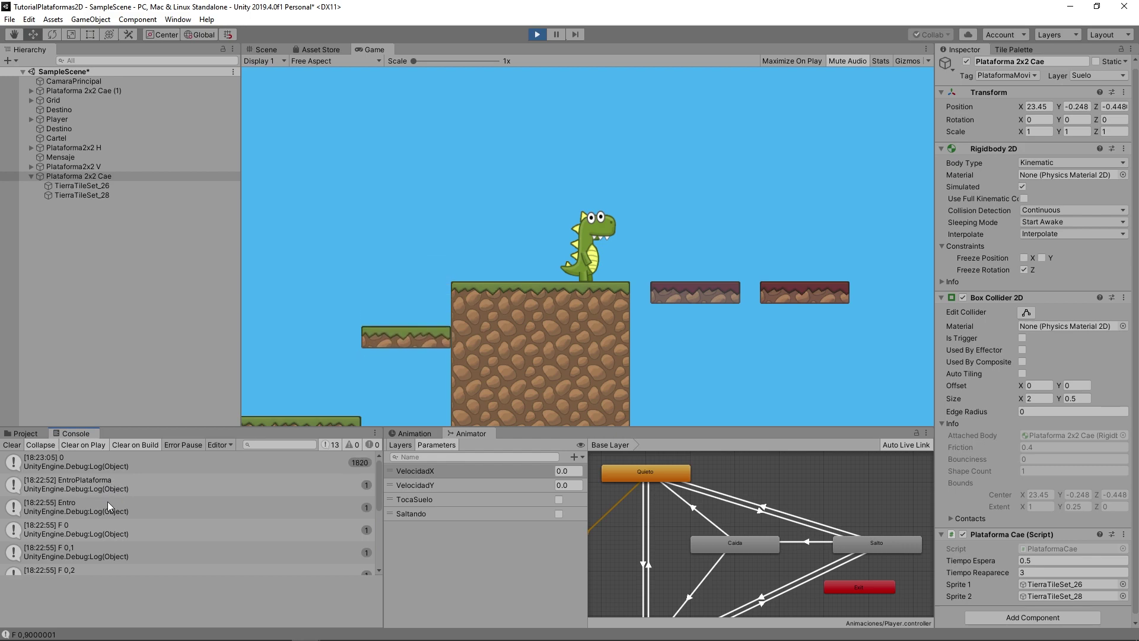
pyautogui.doubleClick(92, 508)
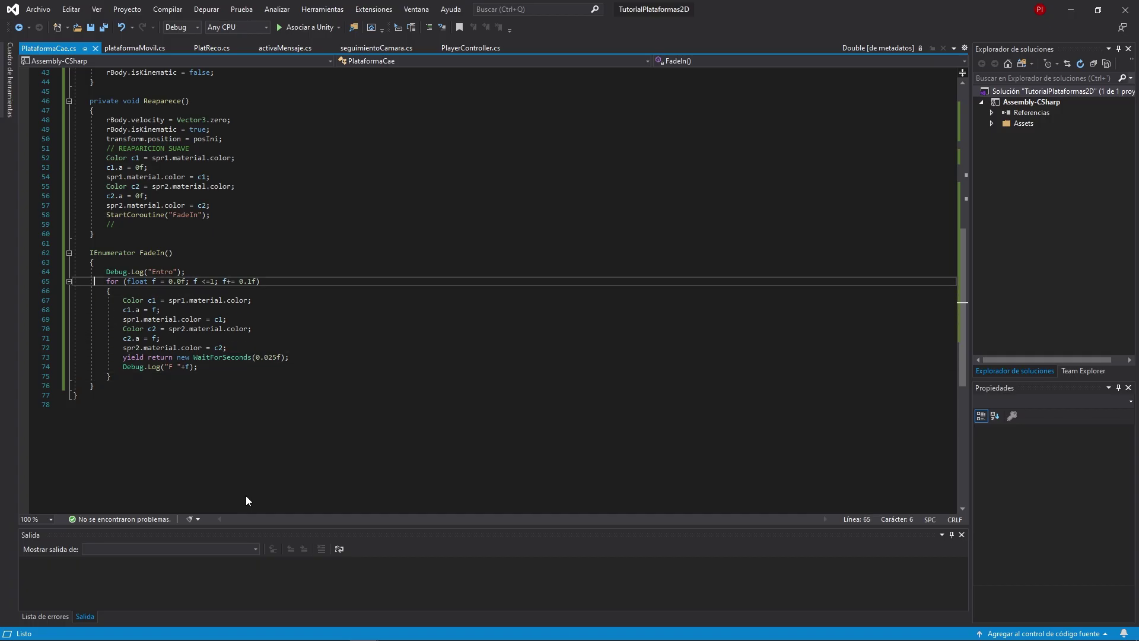
# Change the FadeIn loop condition to f <= 1.0f, save, then switch to PlayerController.cs
pyautogui.press('Down')
pyautogui.press('Down')
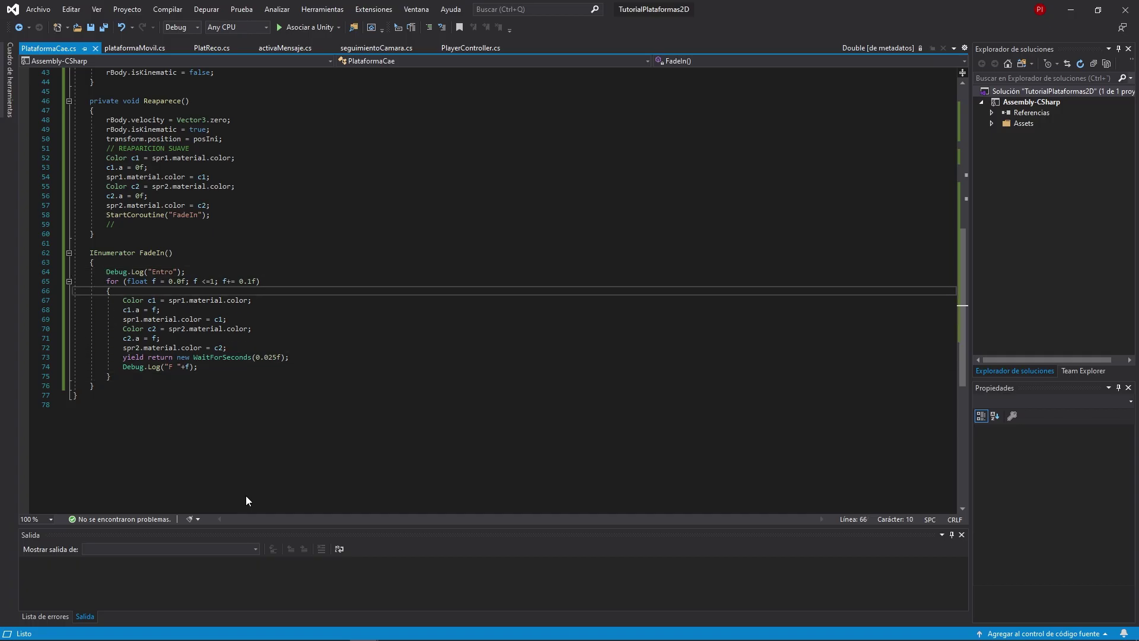
pyautogui.press('Up')
pyautogui.press('Right')
pyautogui.press('Right')
pyautogui.press('Right')
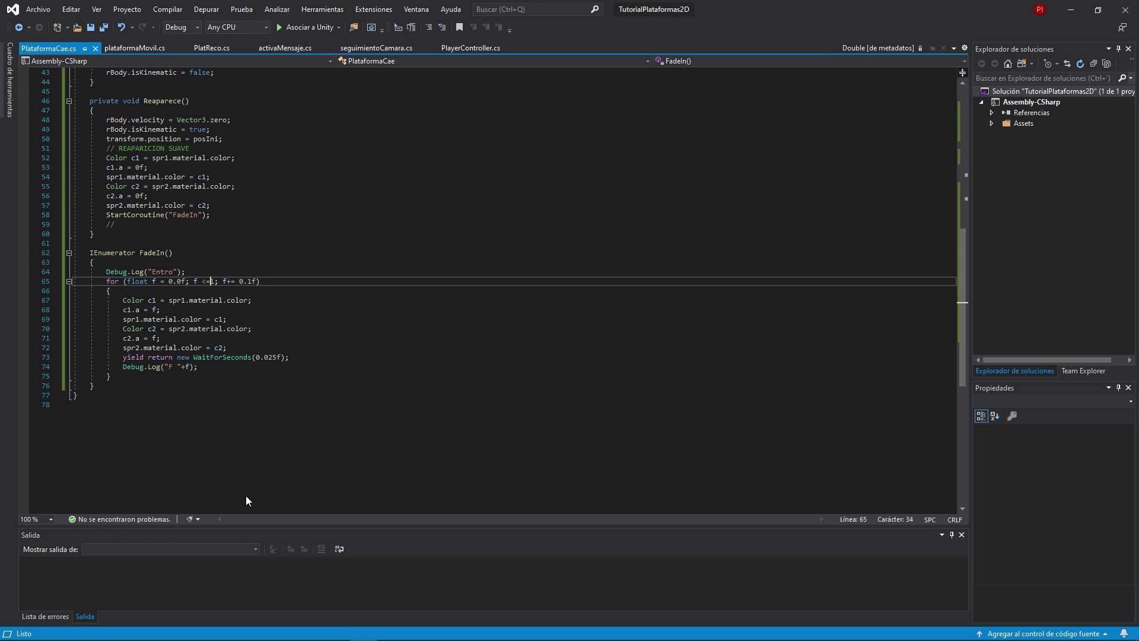
pyautogui.write('.0f')
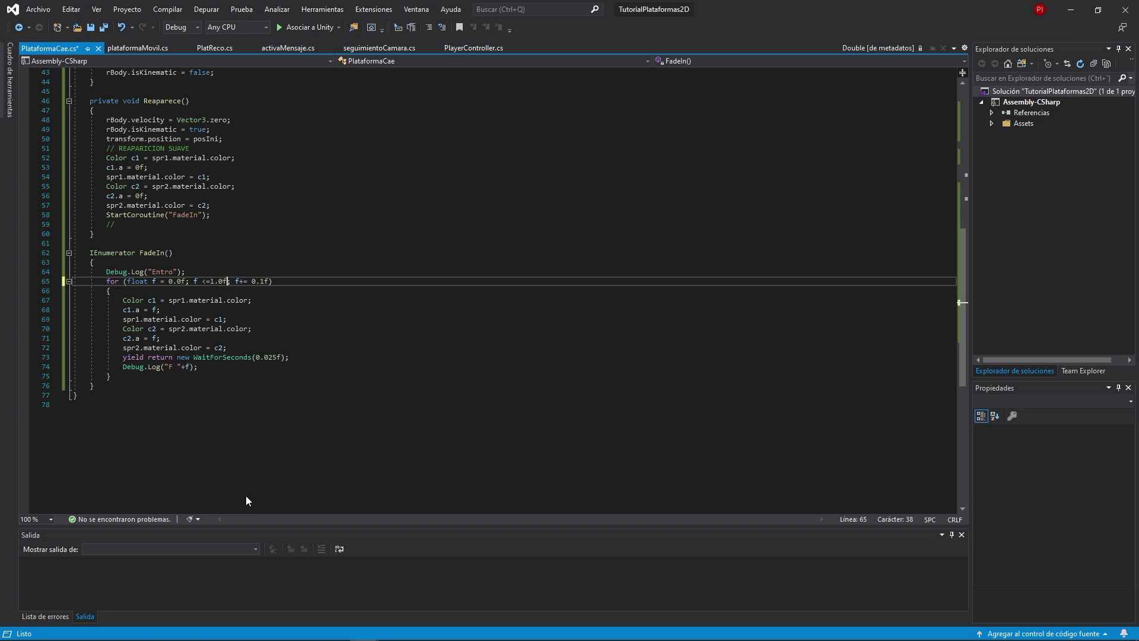
pyautogui.hotkey('ctrl', 's')
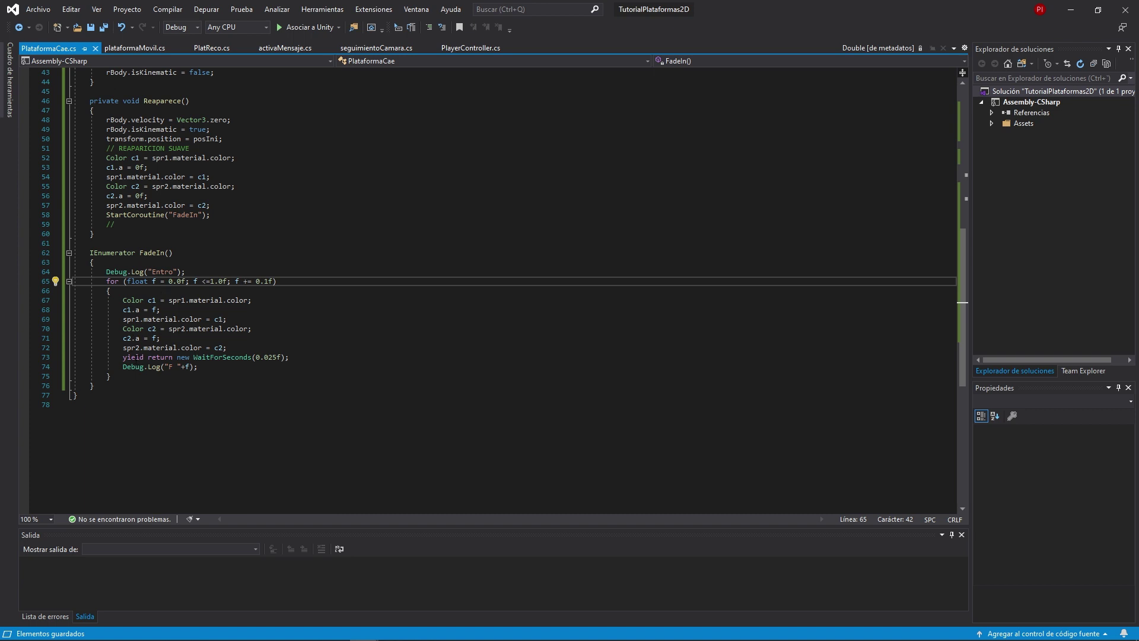
pyautogui.hotkey('ctrl', 'Tab')
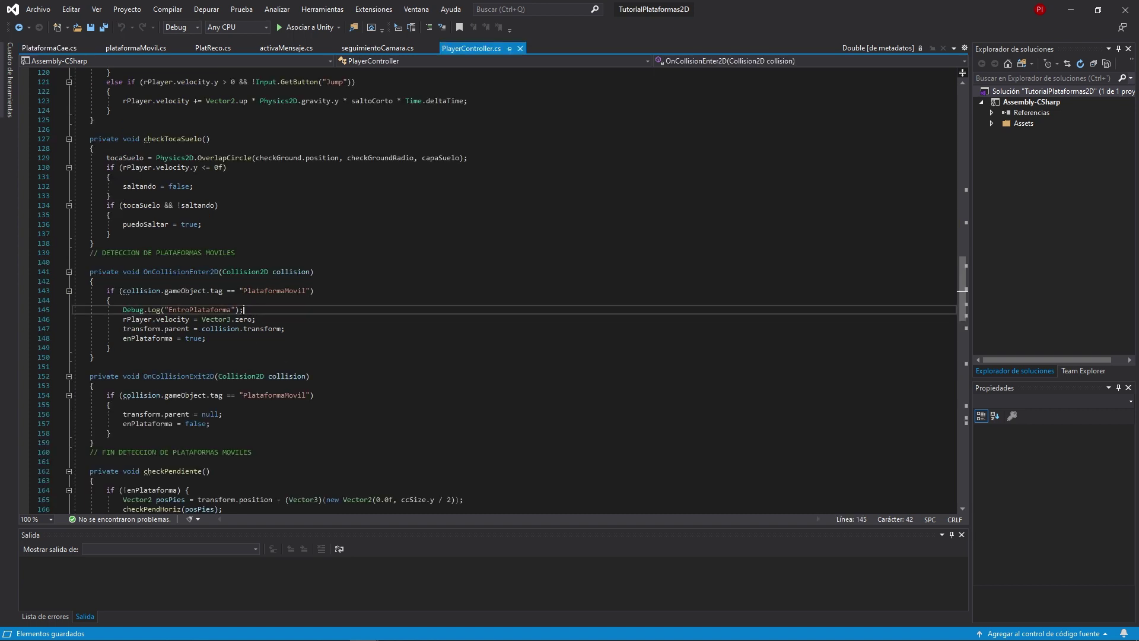
# Delete the EntroPlataforma debug log line from PlayerController.cs
pyautogui.moveTo(256, 310); pyautogui.dragTo(73, 310)
pyautogui.press('Delete')
pyautogui.scroll(-17, 356, 368)
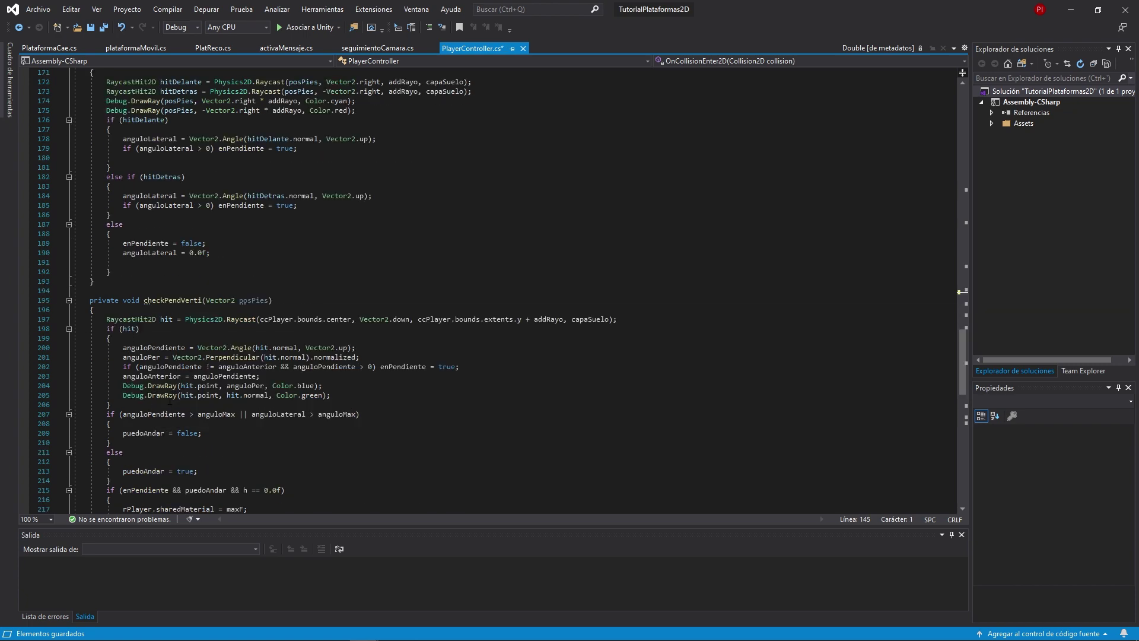
pyautogui.scroll(9, 364, 401)
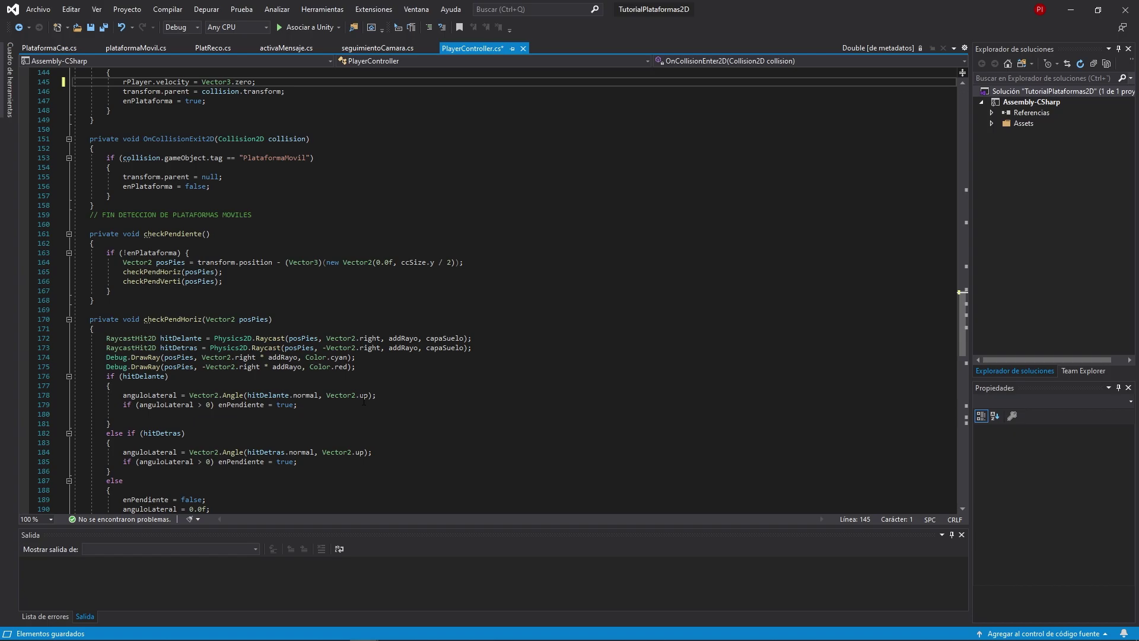
pyautogui.scroll(4, 365, 400)
# Delete the Debug.Log(rb.velocity.x) line from plataformaMovil.cs, save, and return to Unity
pyautogui.hotkey('alt', 'Tab')
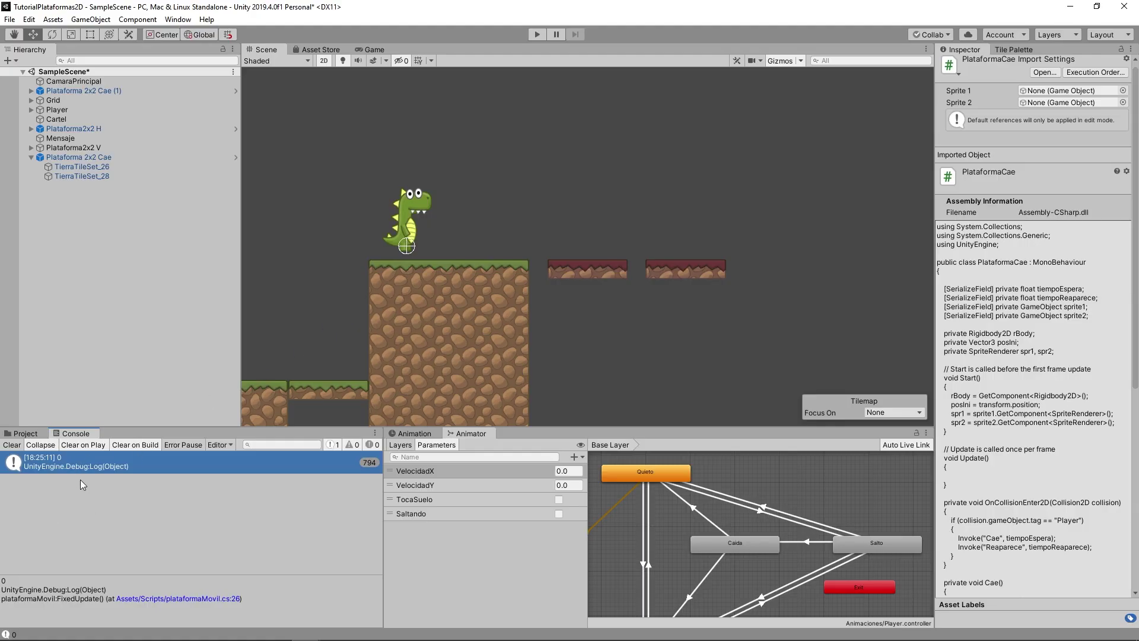
pyautogui.doubleClick(88, 462)
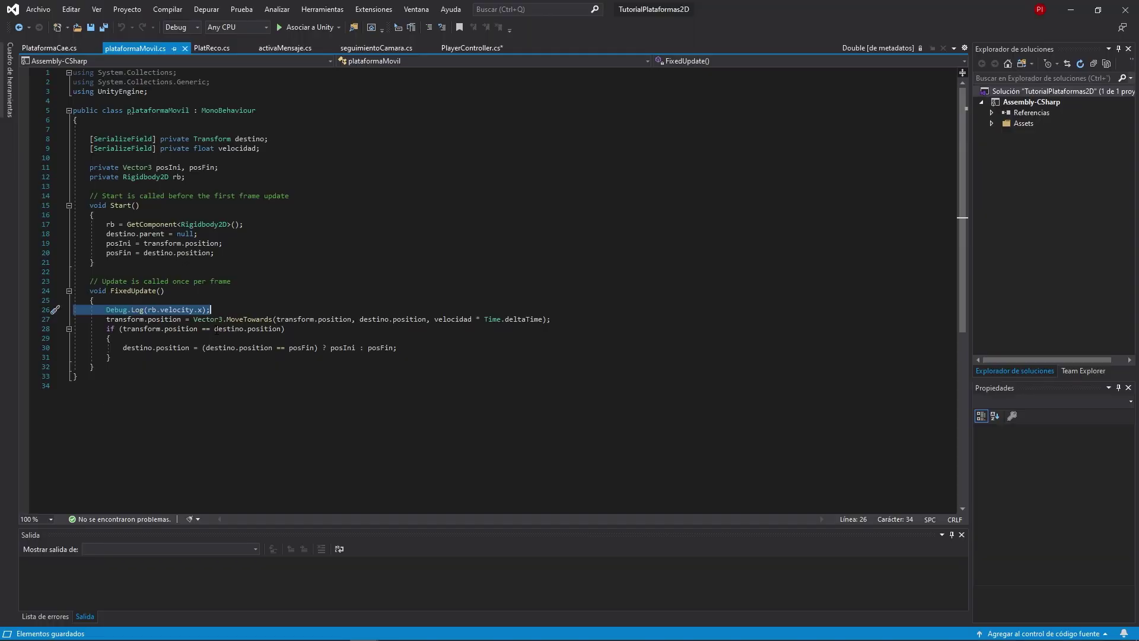
pyautogui.click(220, 310)
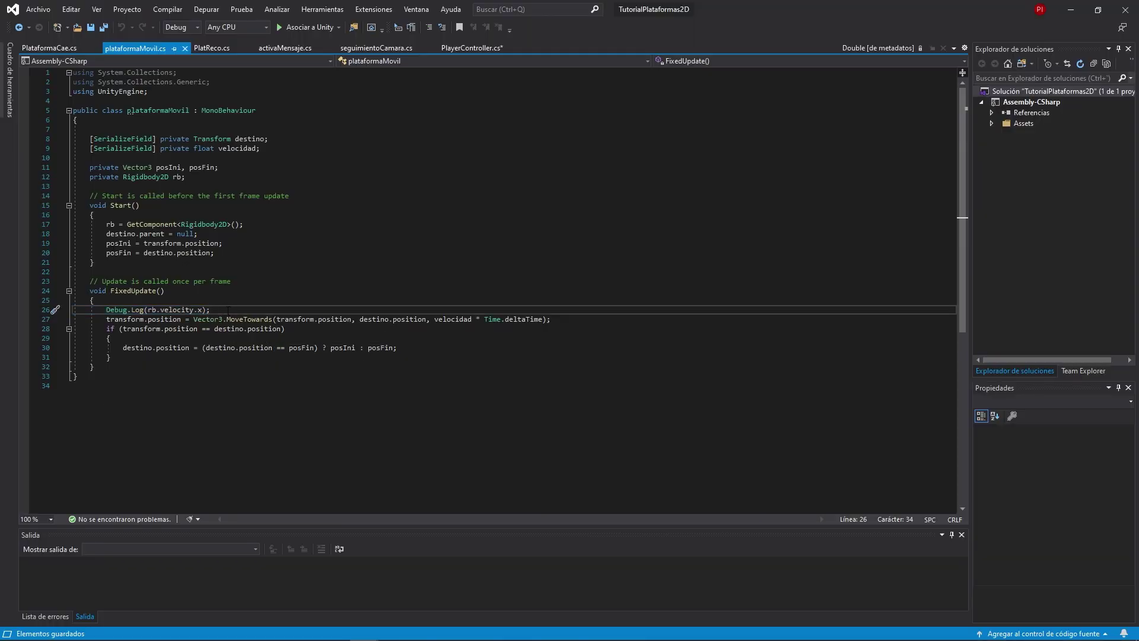
pyautogui.moveTo(228, 310); pyautogui.dragTo(40, 306)
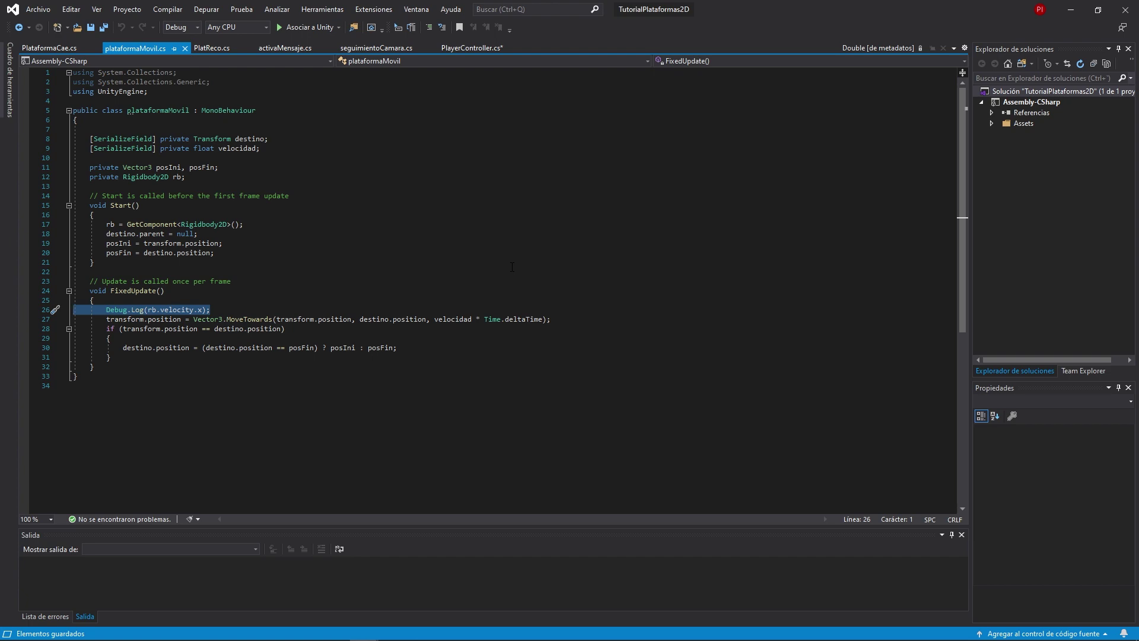
pyautogui.press('Delete')
pyautogui.press('Delete')
pyautogui.hotkey('ctrl', 's')
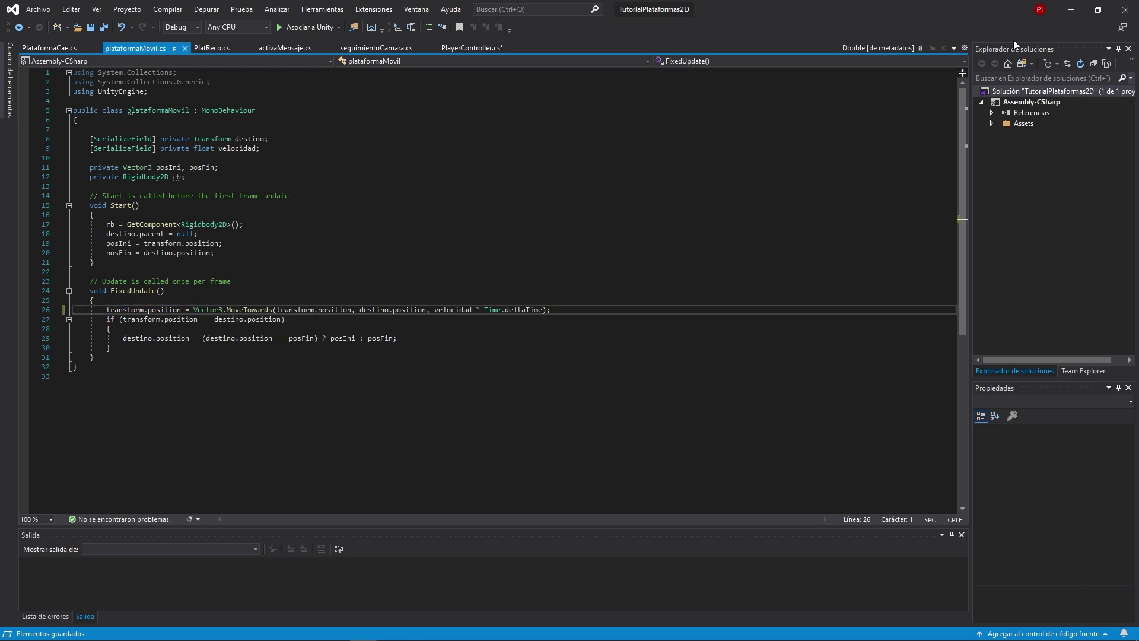
pyautogui.click(1070, 10)
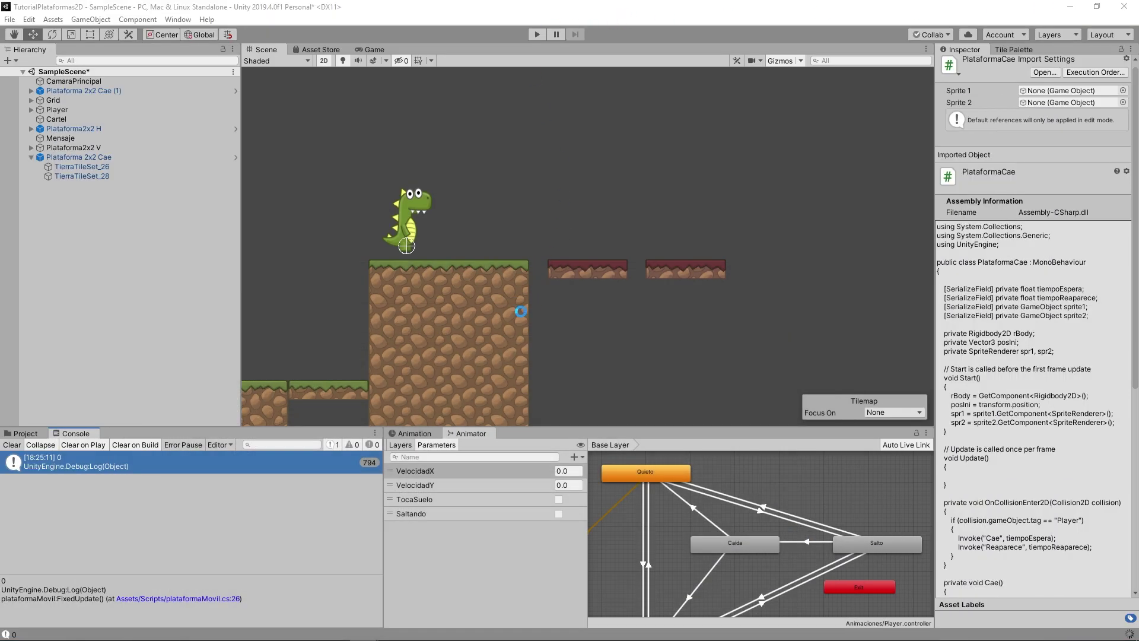
# Play-test by running the dinosaur onto a red falling platform and jumping back to the block
pyautogui.click(537, 36)
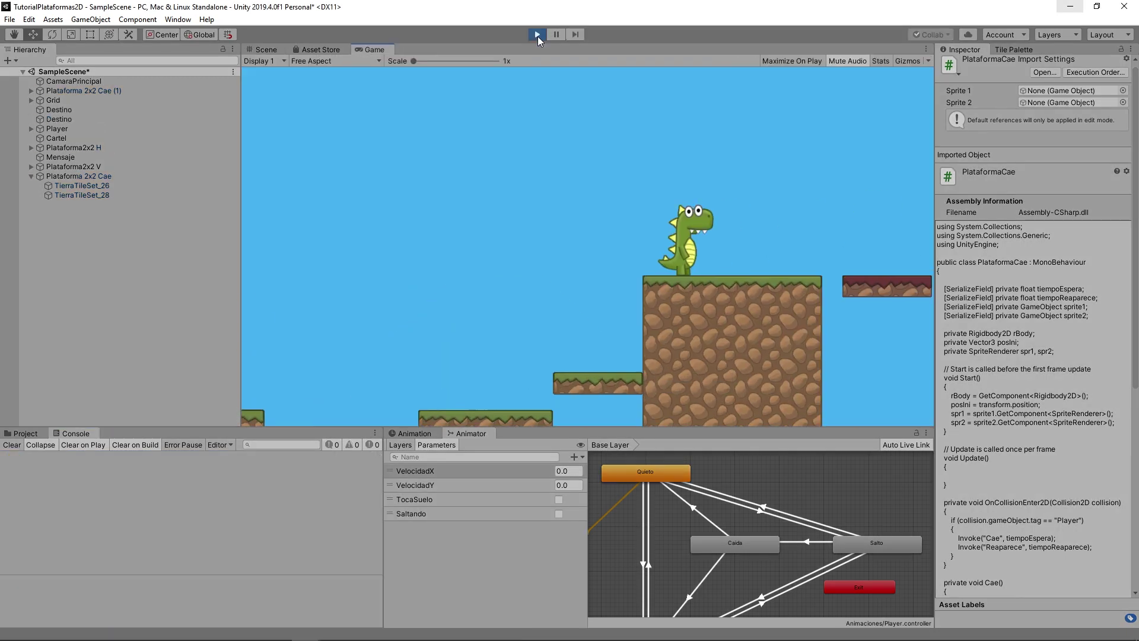
pyautogui.press('Right')
pyautogui.press('Right')
pyautogui.press('space')
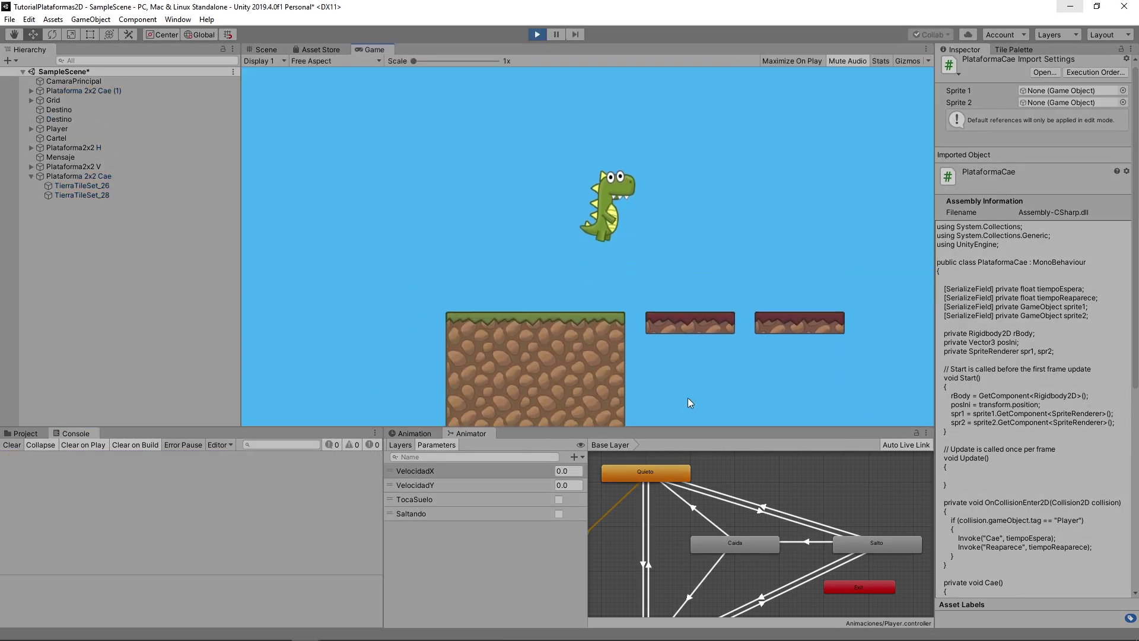
pyautogui.press('Right')
pyautogui.press('space')
pyautogui.press('Left')
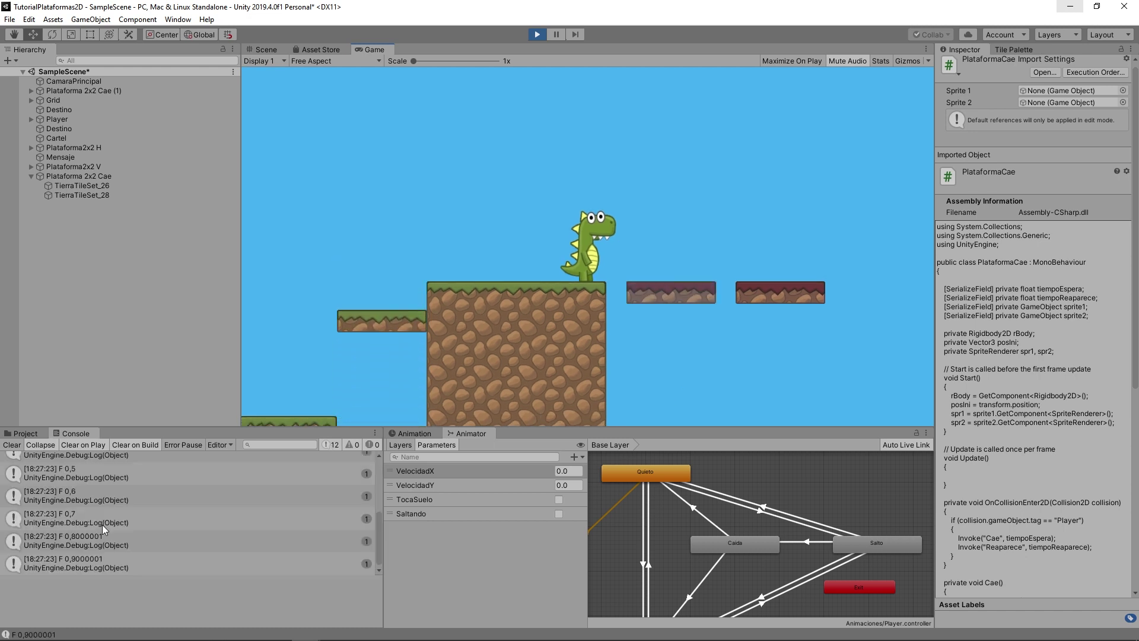
# Scroll through the Console's F 0 to 0,9 log entries and stop the game
pyautogui.scroll(3, 123, 510)
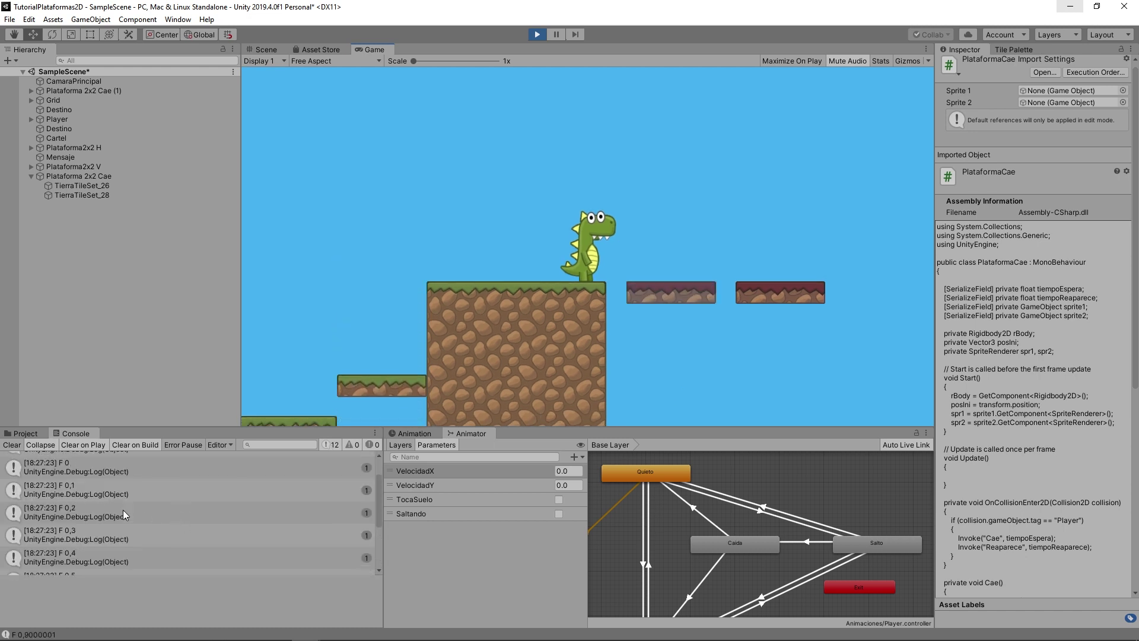
pyautogui.scroll(-1, 85, 471)
pyautogui.scroll(-1, 85, 476)
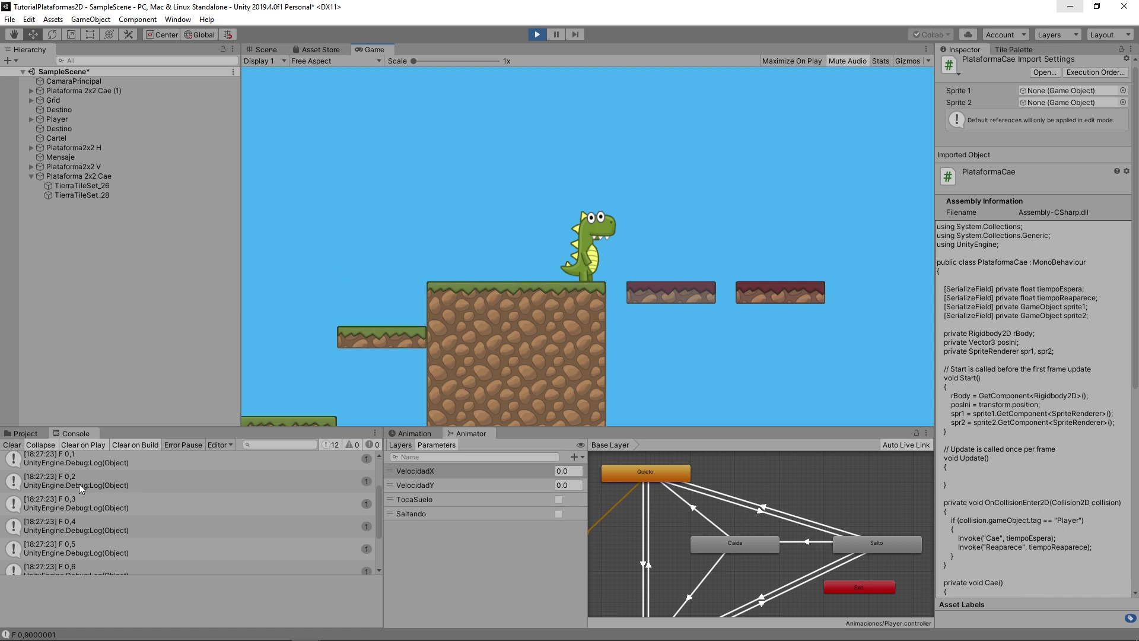
pyautogui.scroll(-2, 81, 525)
pyautogui.scroll(-2, 95, 550)
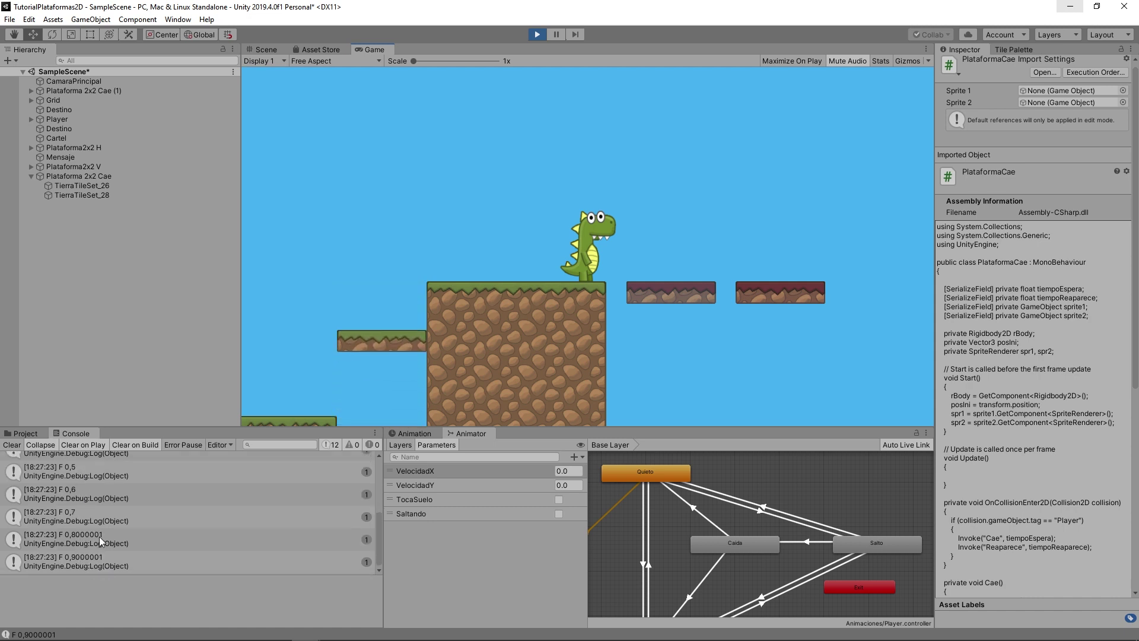
pyautogui.click(536, 36)
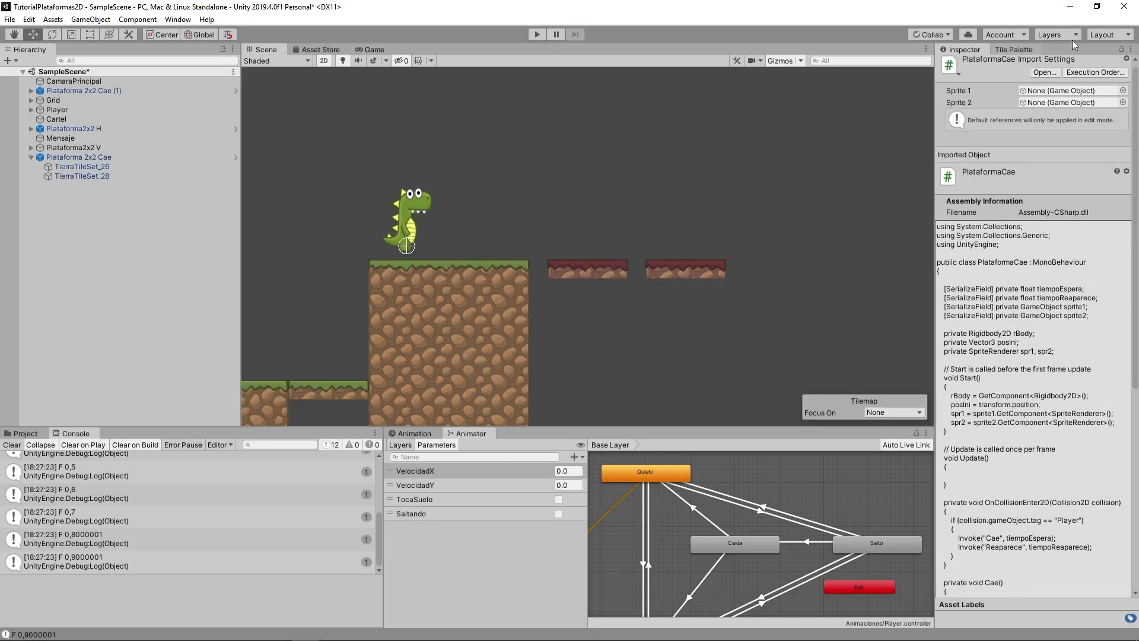
# In PlataformaCae.cs, fix the FadeIn loop's closing brace and insert a blank line after it
pyautogui.click(1075, 8)
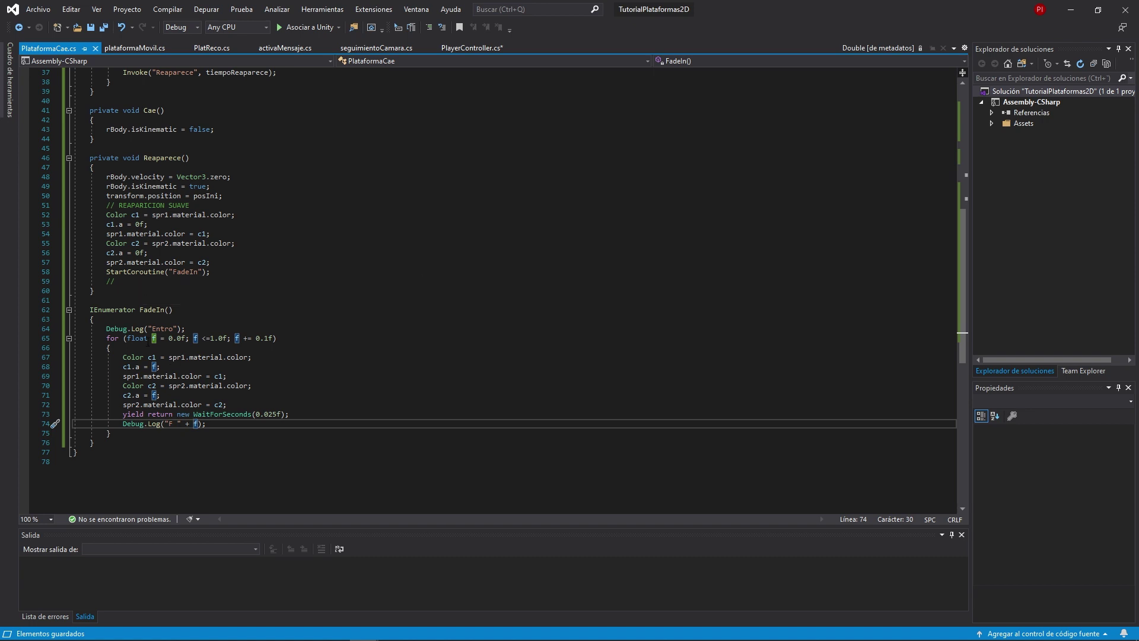
pyautogui.press('Down')
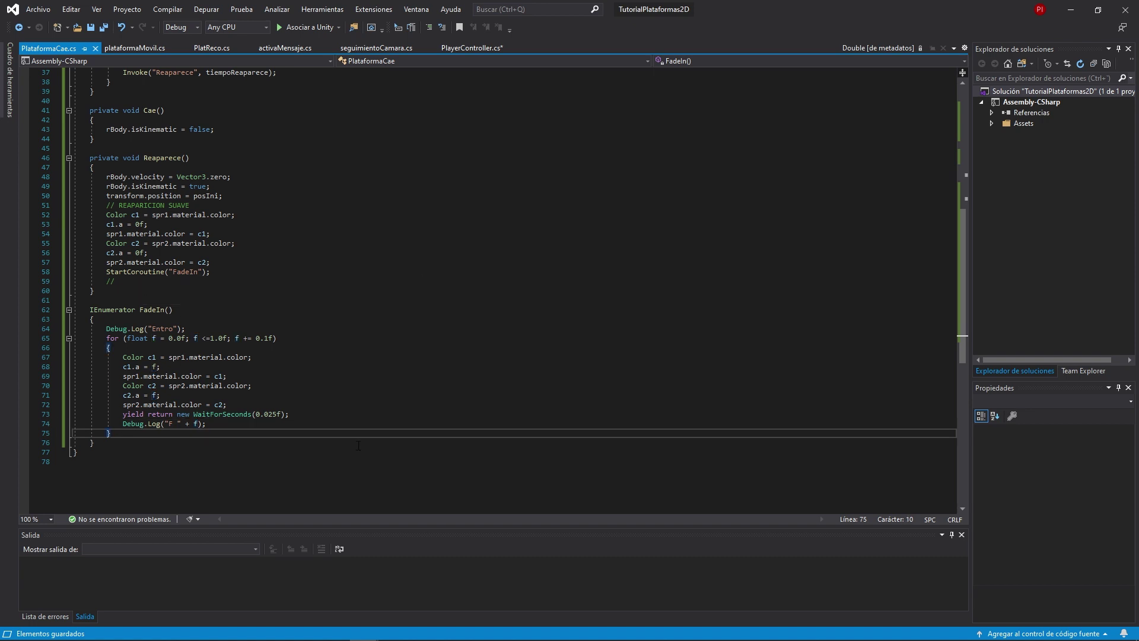
pyautogui.press('Down')
pyautogui.press('BackSpace')
pyautogui.write('}')
pyautogui.scroll(-1, 154, 409)
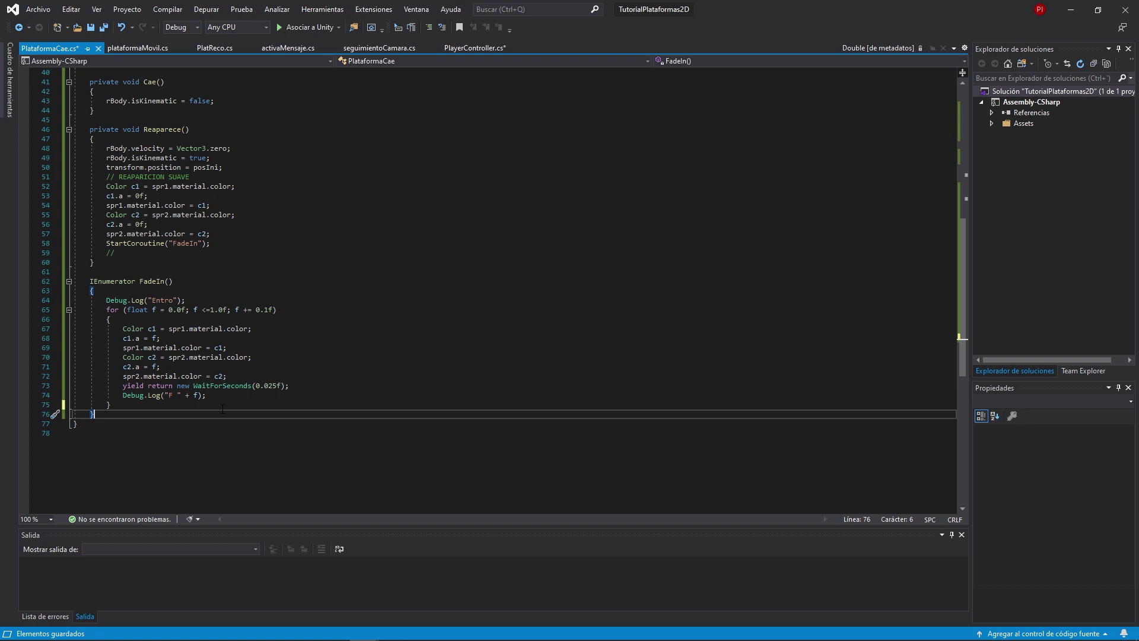
pyautogui.click(222, 408)
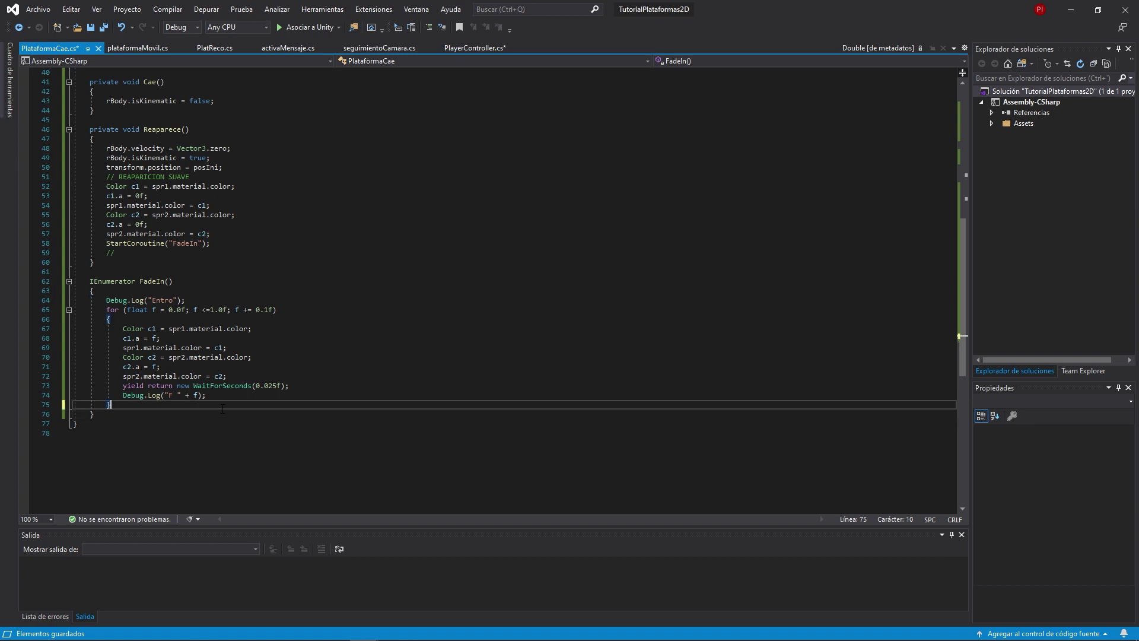
pyautogui.press('Return')
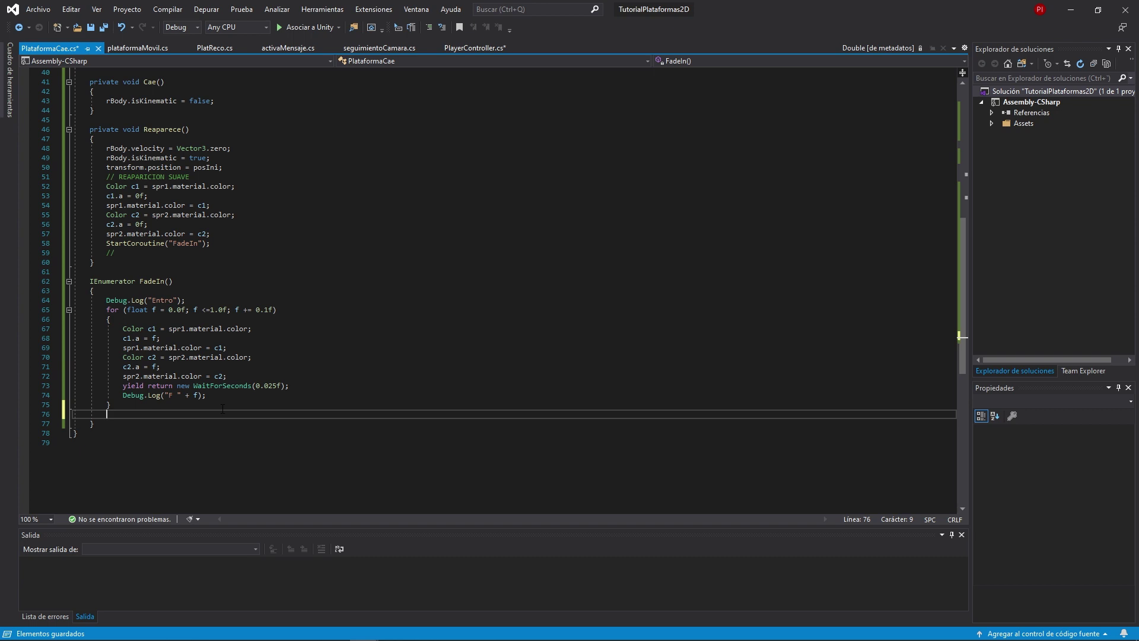
# Paste the colour alpha-setting block after the loop and rename its colour variables to cc1 and cc2
pyautogui.write('Color c1 = spr1.material.color;         c1.a = f;         spr1.material.color = c1;         Color c2 = spr2.material.color;         c2.a = f;         spr2.material.color = c2;')
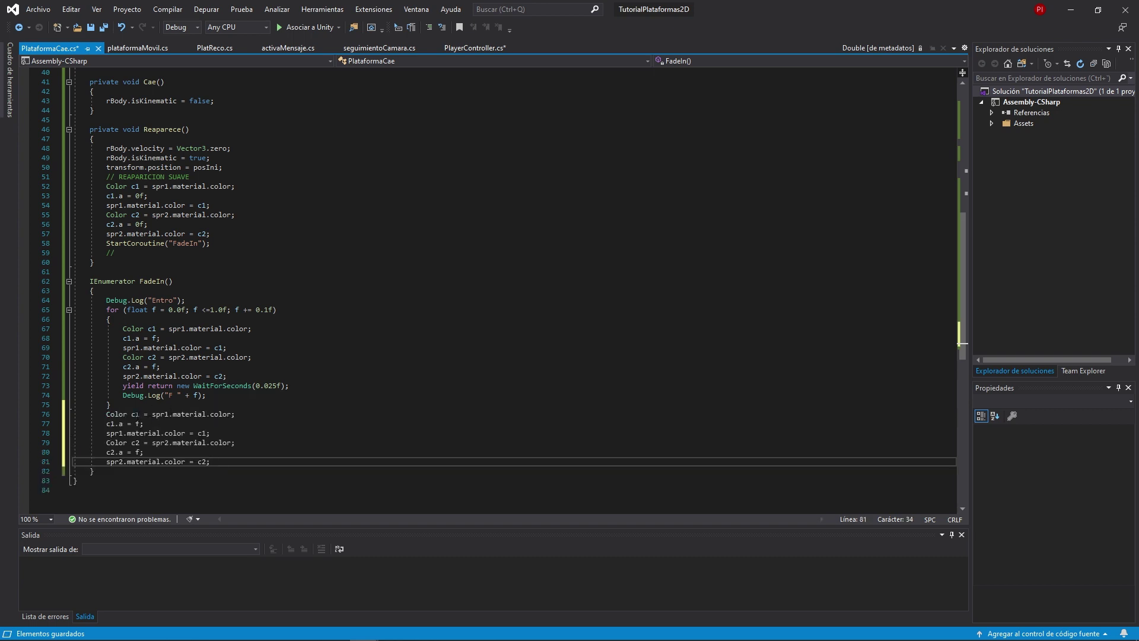
pyautogui.click(134, 415)
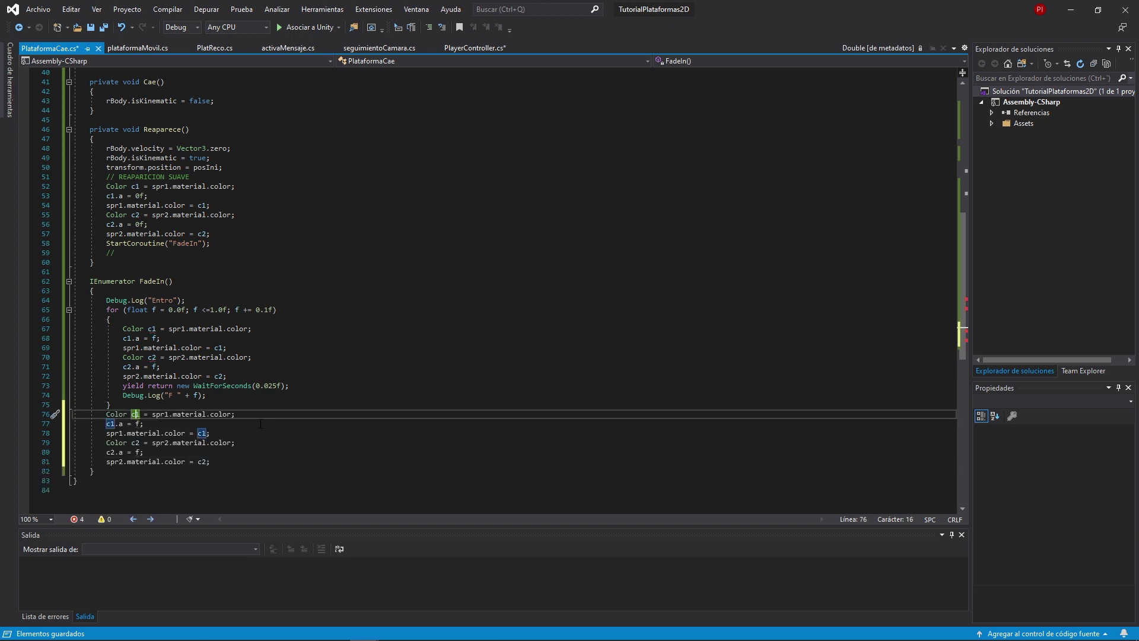
pyautogui.write('c')
pyautogui.press('Down')
pyautogui.press('Home')
pyautogui.press('Right')
pyautogui.write('c')
pyautogui.press('Down')
pyautogui.press('Down')
pyautogui.press('Down')
pyautogui.press('Left')
pyautogui.write('c')
pyautogui.press('Up')
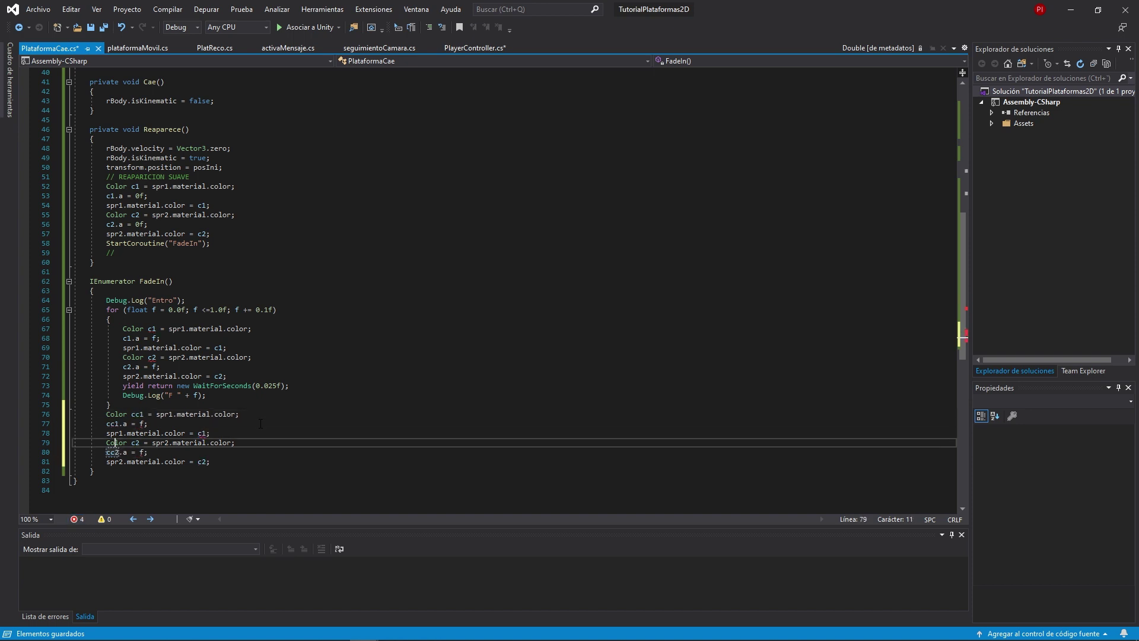
pyautogui.write('c')
# Set both pasted alpha values to 1, assign cc1 and cc2 to the sprites, and save
pyautogui.press('Up')
pyautogui.press('Up')
pyautogui.press('Delete')
pyautogui.write('1')
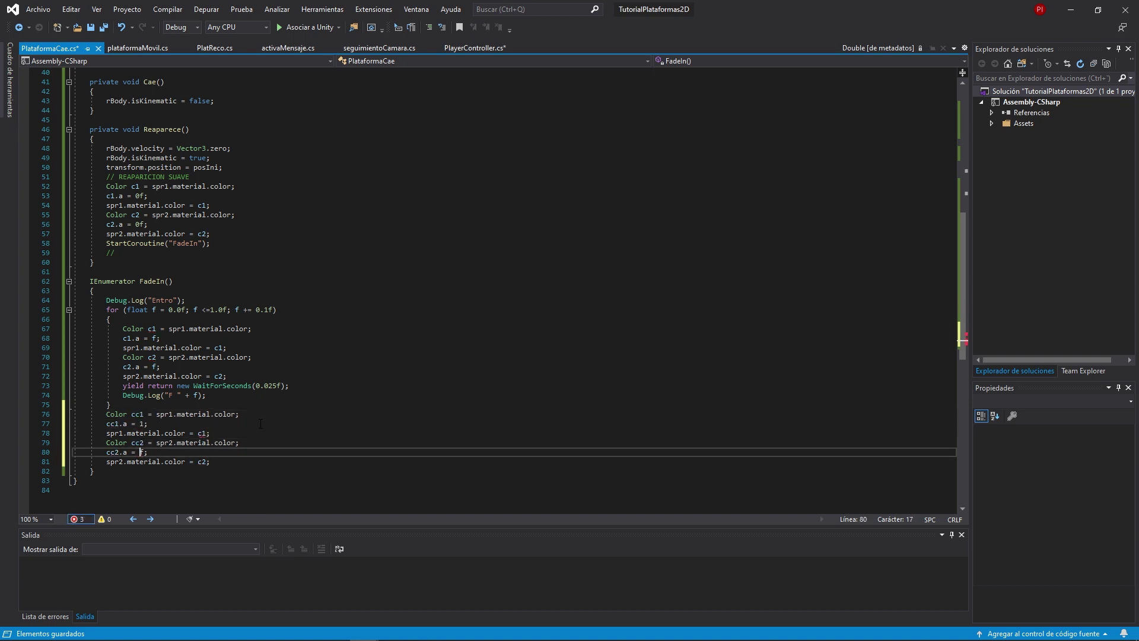
pyautogui.press('Down')
pyautogui.press('Down')
pyautogui.press('Down')
pyautogui.press('BackSpace')
pyautogui.write('1')
pyautogui.press('Up')
pyautogui.press('Up')
pyautogui.press('End')
pyautogui.press('Left')
pyautogui.press('Left')
pyautogui.press('Left')
pyautogui.write('c')
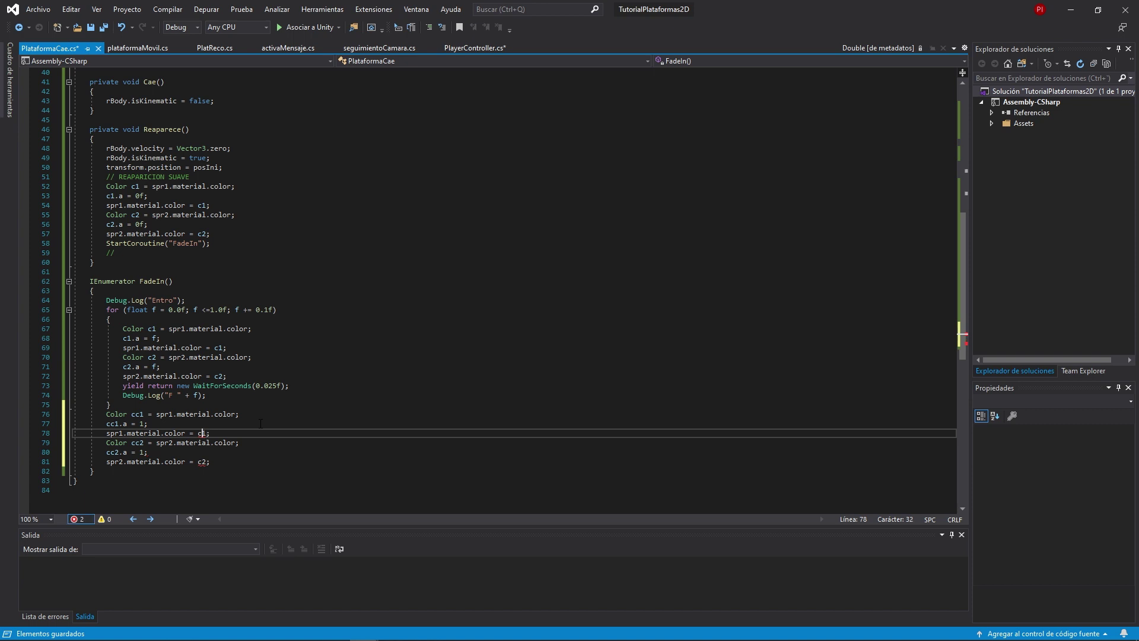
pyautogui.press('Down')
pyautogui.press('Down')
pyautogui.press('Down')
pyautogui.write('c')
pyautogui.hotkey('ctrl', 's')
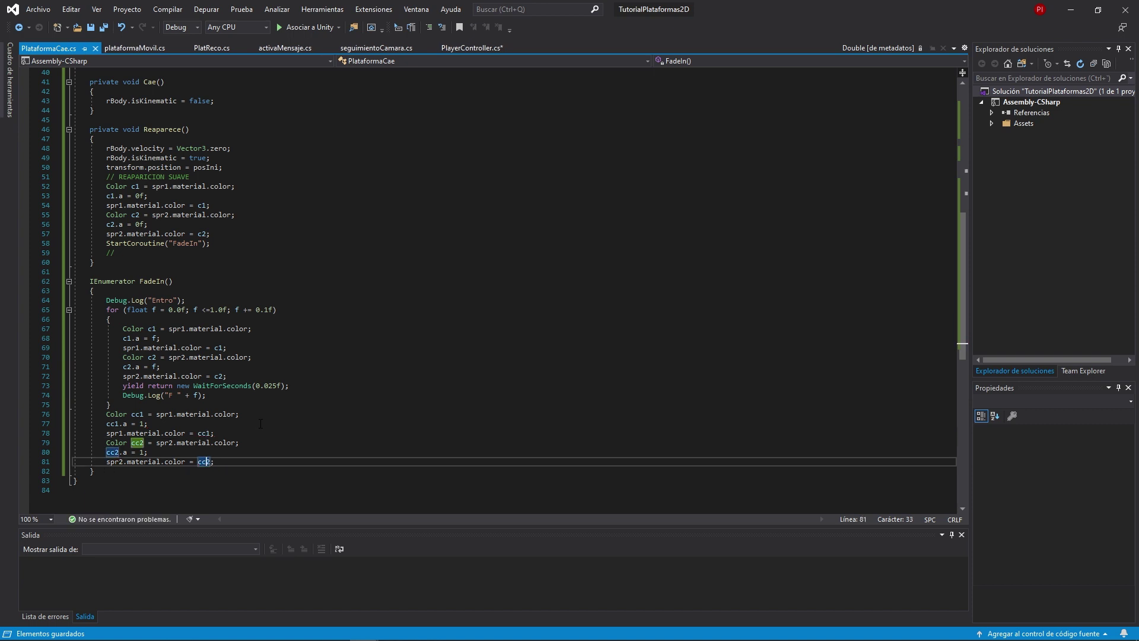
# Delete the Debug.Log("Entro") and Debug.Log("F " + f) lines, save, and return to Unity
pyautogui.click(147, 423)
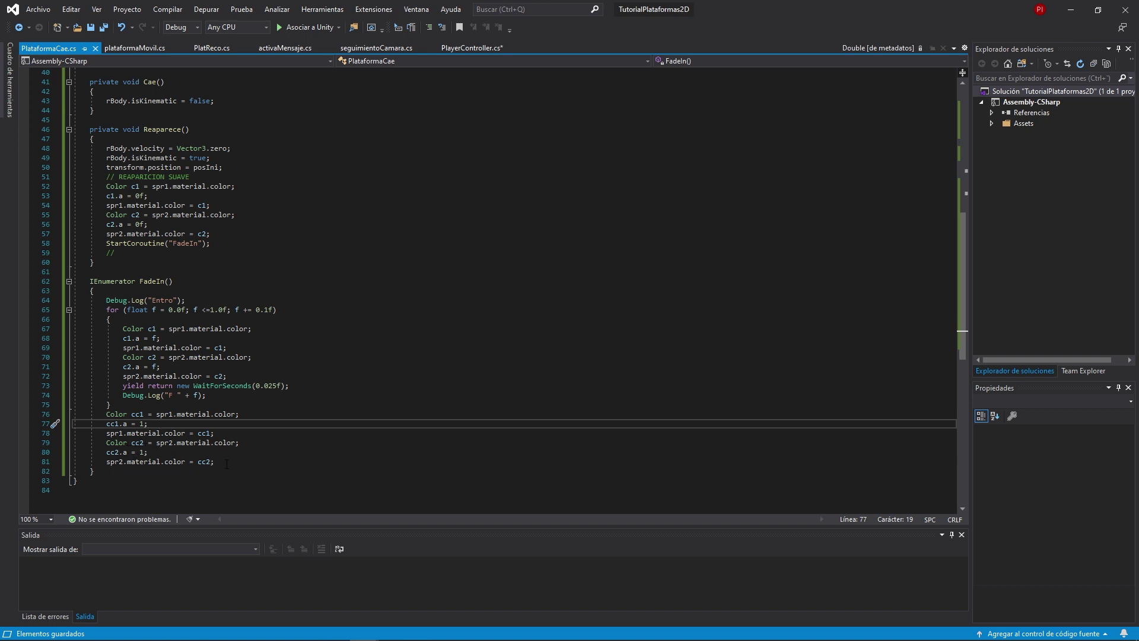
pyautogui.moveTo(188, 301); pyautogui.dragTo(73, 300)
pyautogui.press('Delete')
pyautogui.press('Delete')
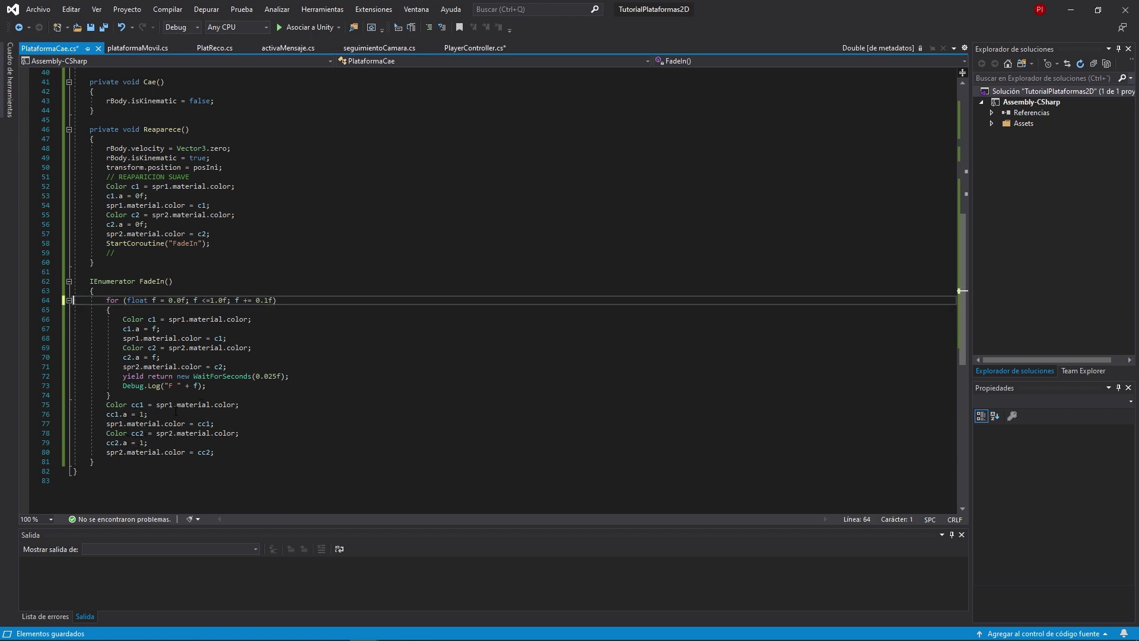
pyautogui.moveTo(210, 386); pyautogui.dragTo(73, 386)
pyautogui.press('Delete')
pyautogui.press('Delete')
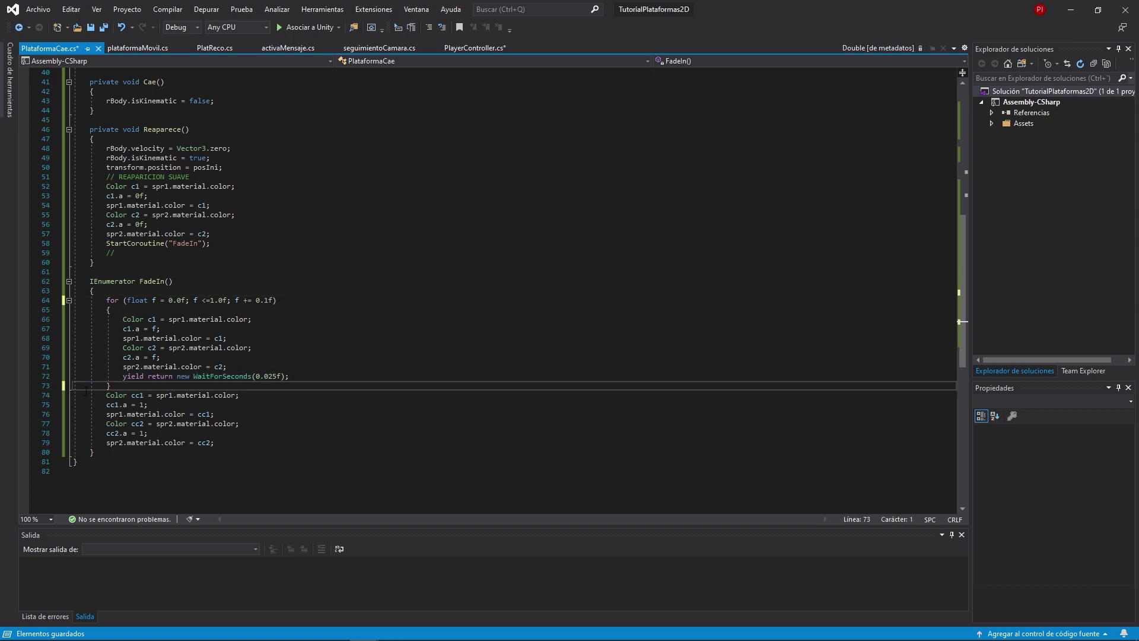
pyautogui.hotkey('ctrl', 's')
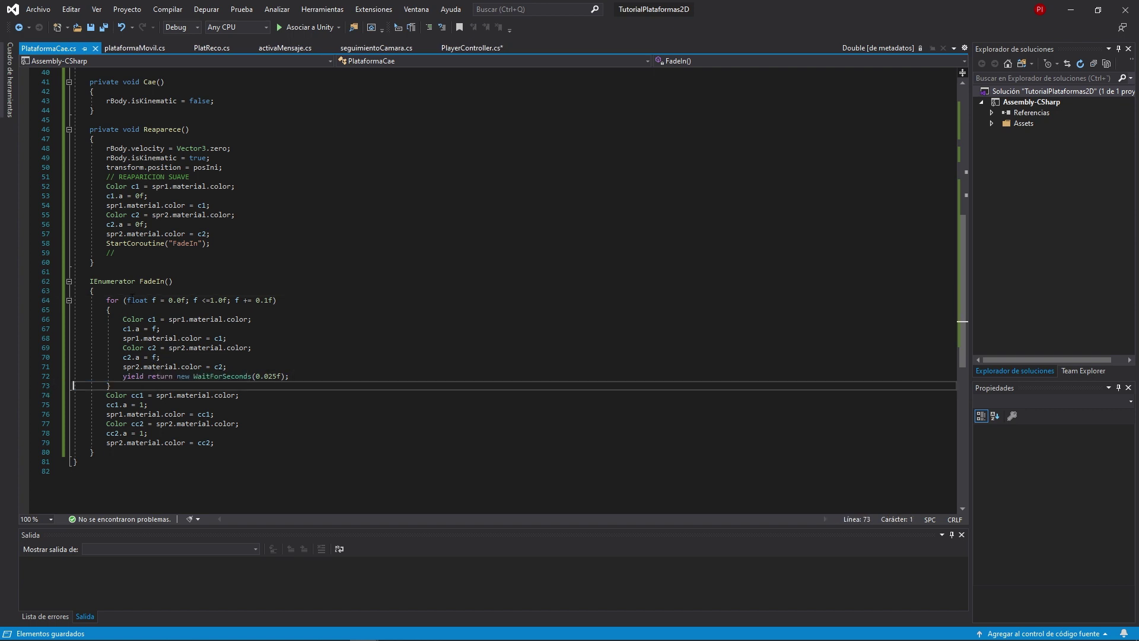
pyautogui.click(1071, 9)
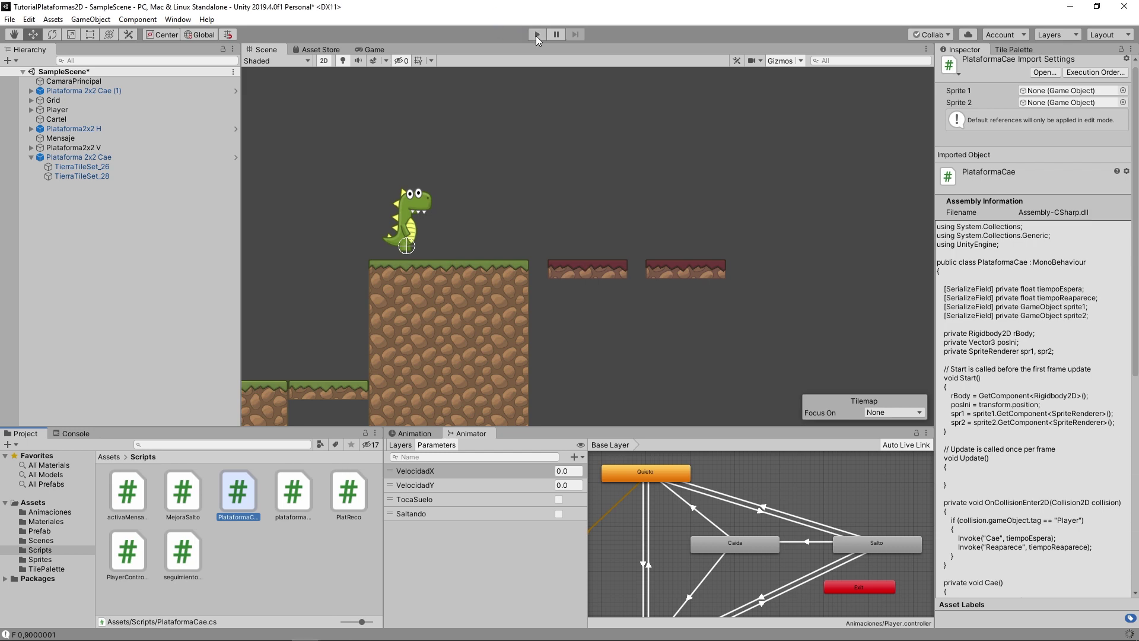
# Play-test the dino jumping and walking onto the rock block, then stop and reopen PlataformaCae.cs
pyautogui.click(537, 34)
pyautogui.press('space')
pyautogui.press('Left')
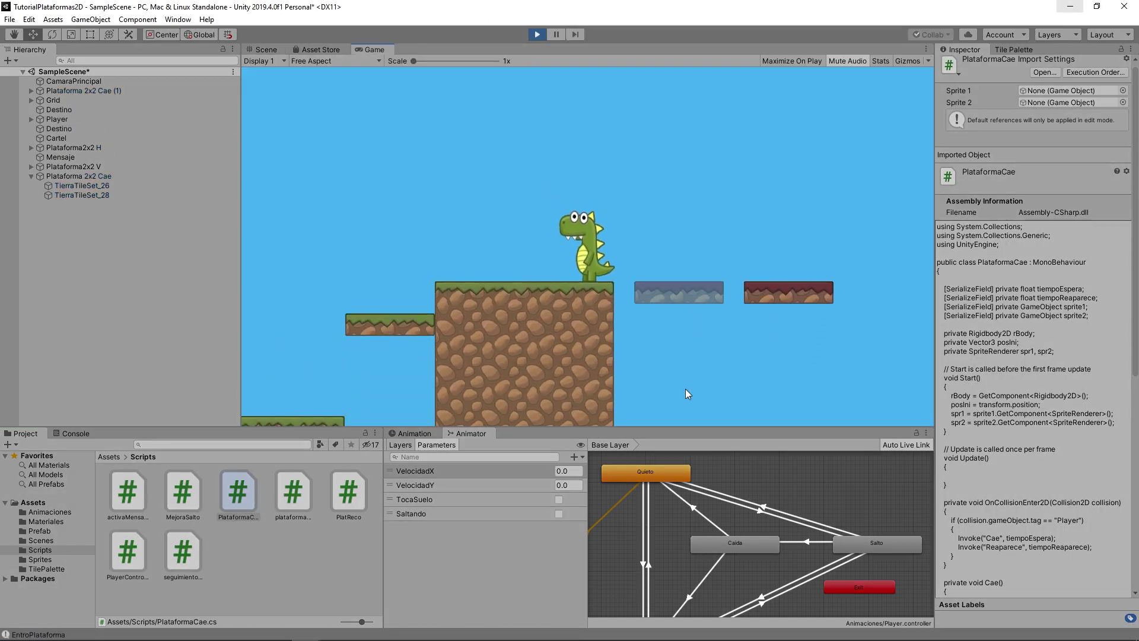
pyautogui.press('Right')
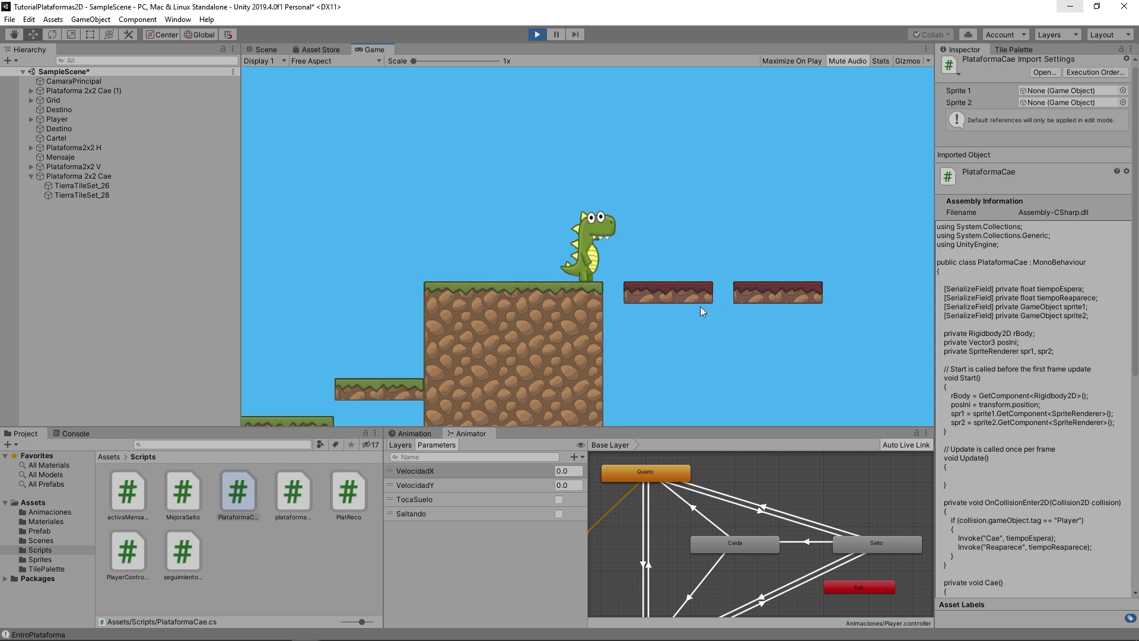
pyautogui.click(537, 33)
pyautogui.doubleClick(229, 501)
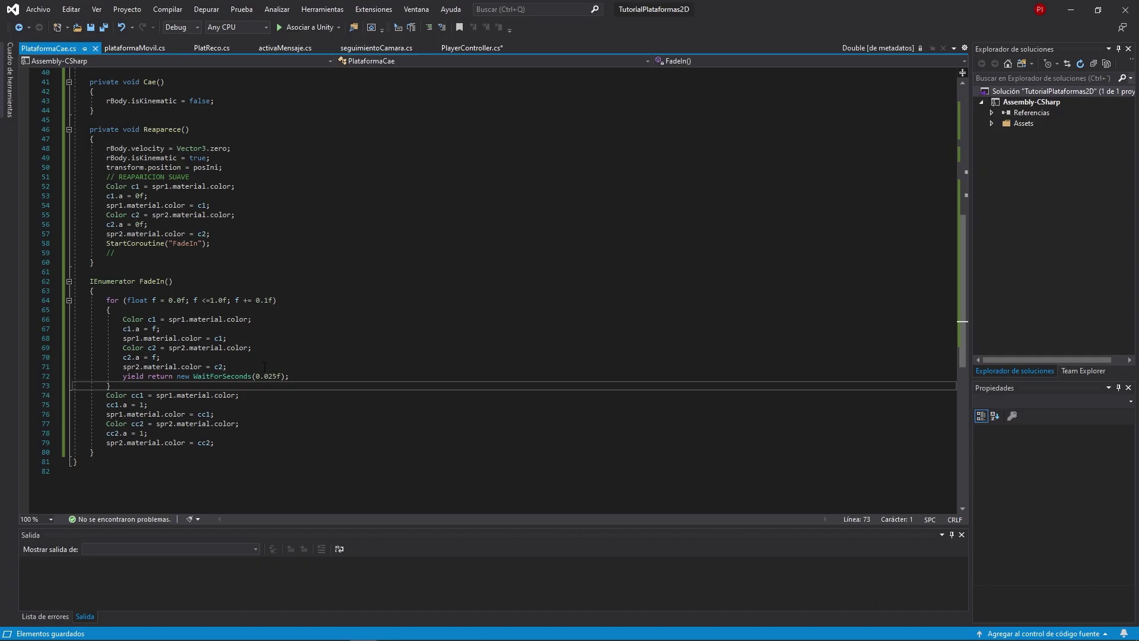
# Add an empty private void cambiaAlpha() method after FadeIn
pyautogui.scroll(2, 195, 252)
pyautogui.scroll(-3, 190, 340)
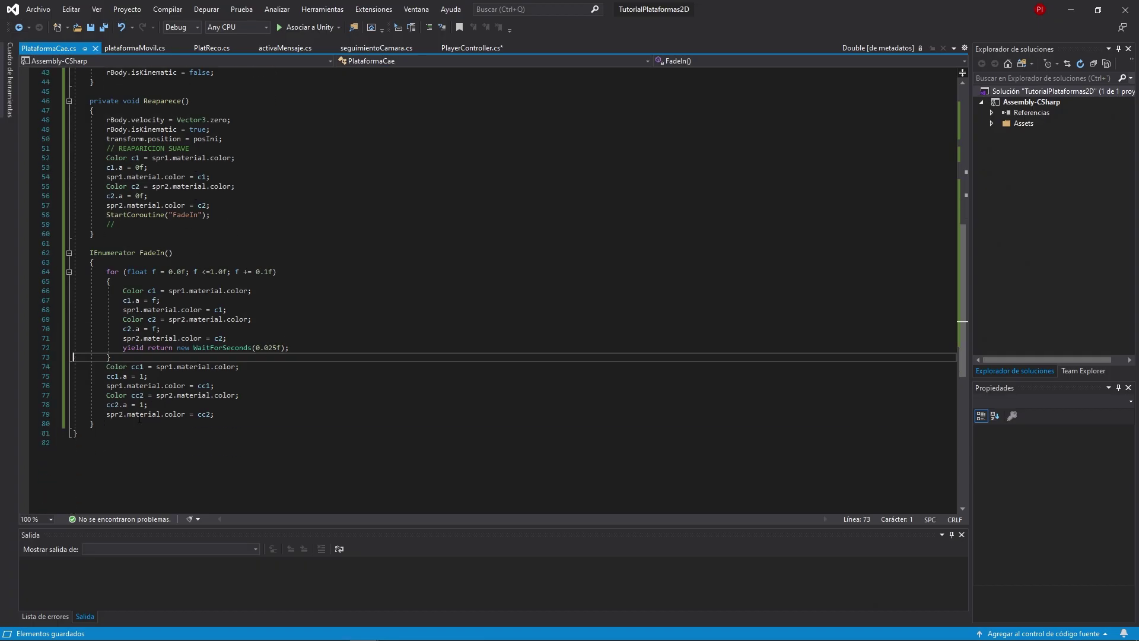
pyautogui.click(137, 425)
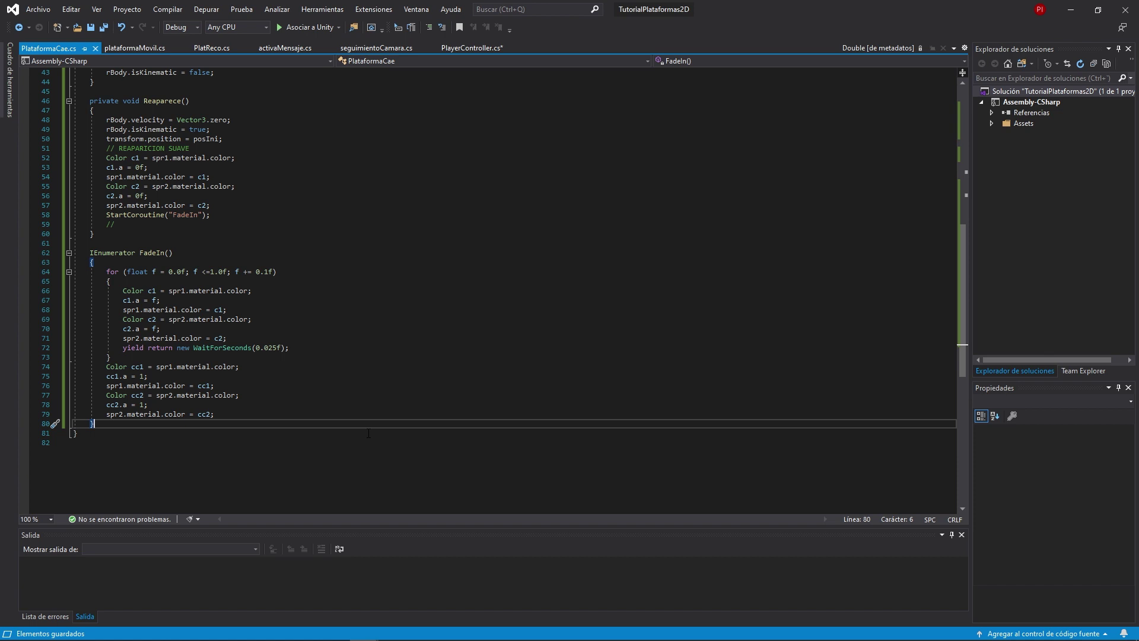
pyautogui.press('Return')
pyautogui.press('Return')
pyautogui.write('priva')
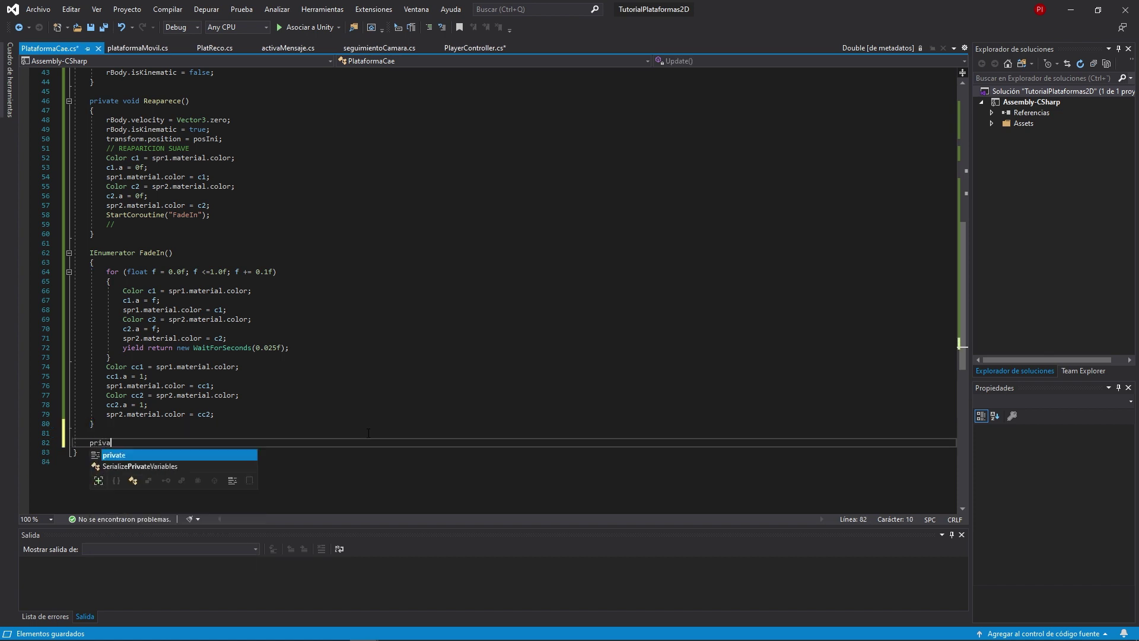
pyautogui.write('te void cambiaAlpha()')
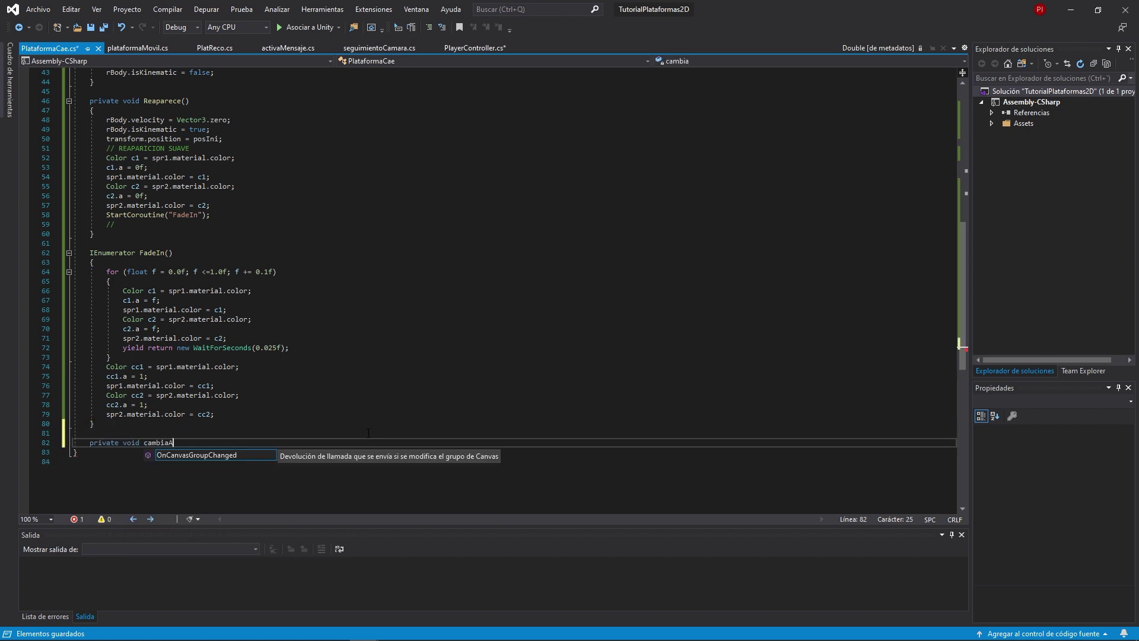
pyautogui.press('Return')
pyautogui.write('{')
pyautogui.press('Return')
# Comment out the old Color c1/c2 code in Reaparece and inside its loop
pyautogui.click(107, 158)
pyautogui.write('/')
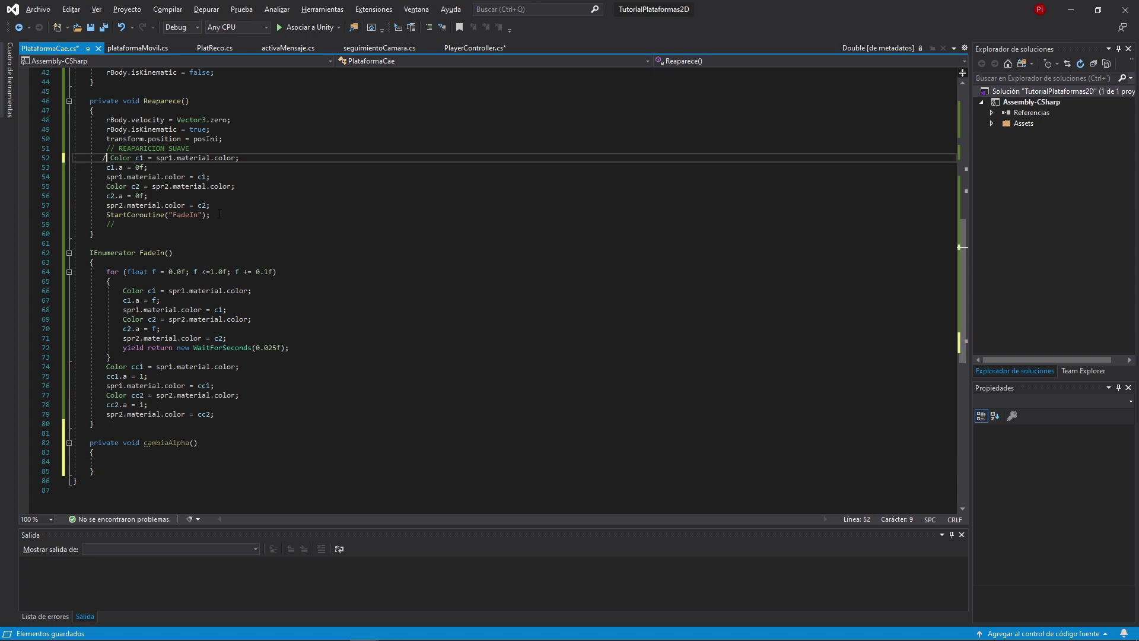
pyautogui.write('*')
pyautogui.click(219, 206)
pyautogui.write('*/')
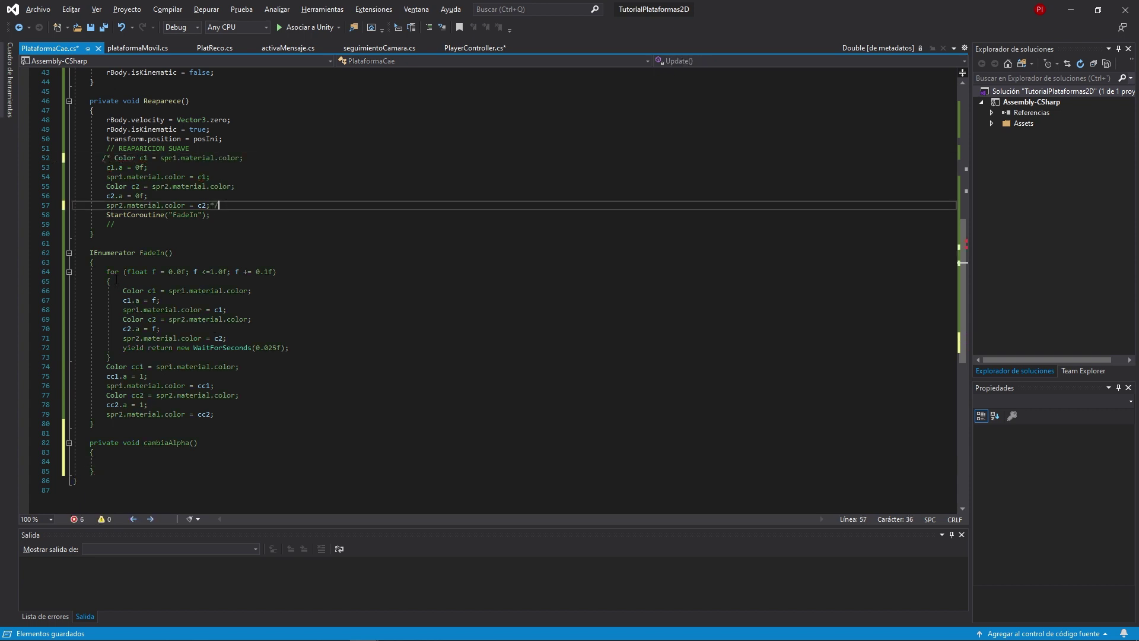
pyautogui.click(120, 290)
pyautogui.write('/*')
pyautogui.click(227, 338)
pyautogui.write('*/')
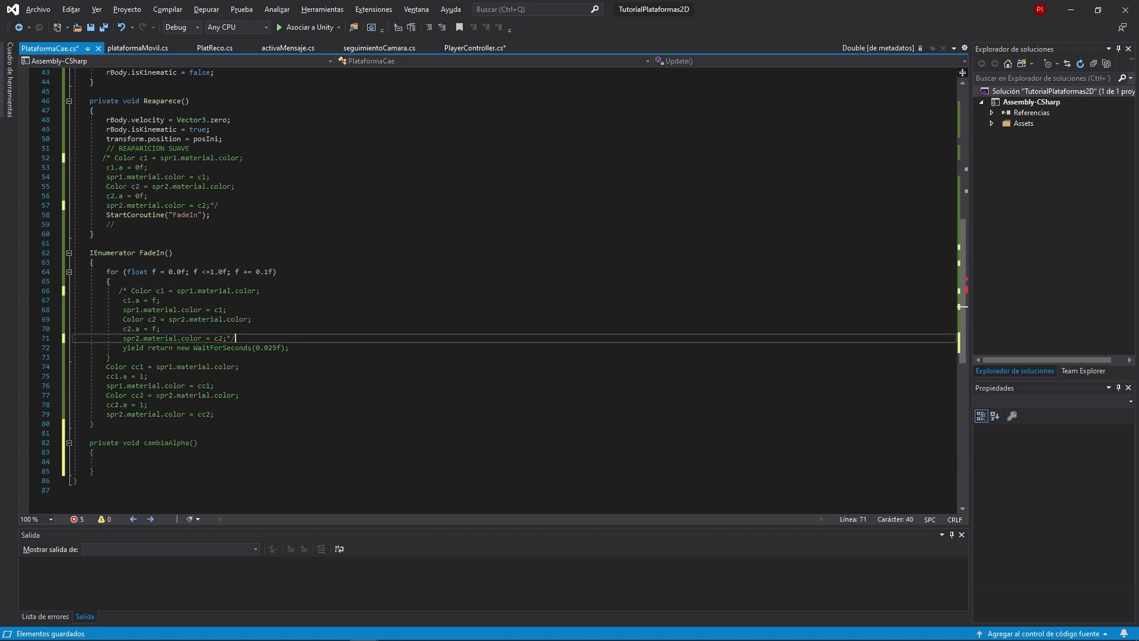
pyautogui.click(102, 367)
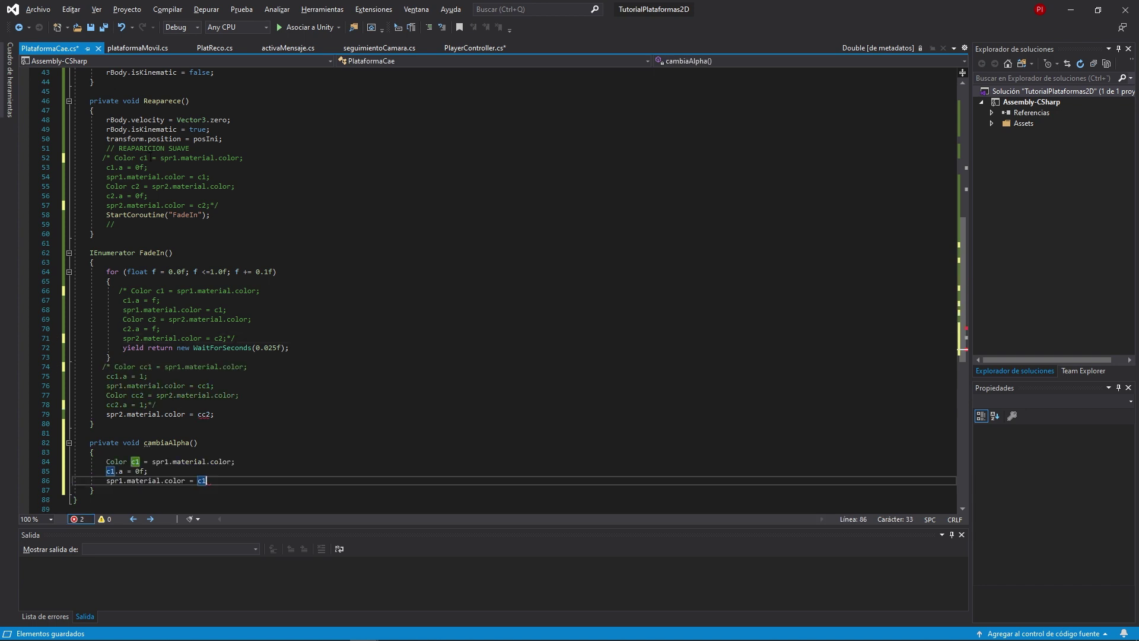
# Call cambiaAlpha on the sprite under the REAPARICION SUAVE comment
pyautogui.click(290, 148)
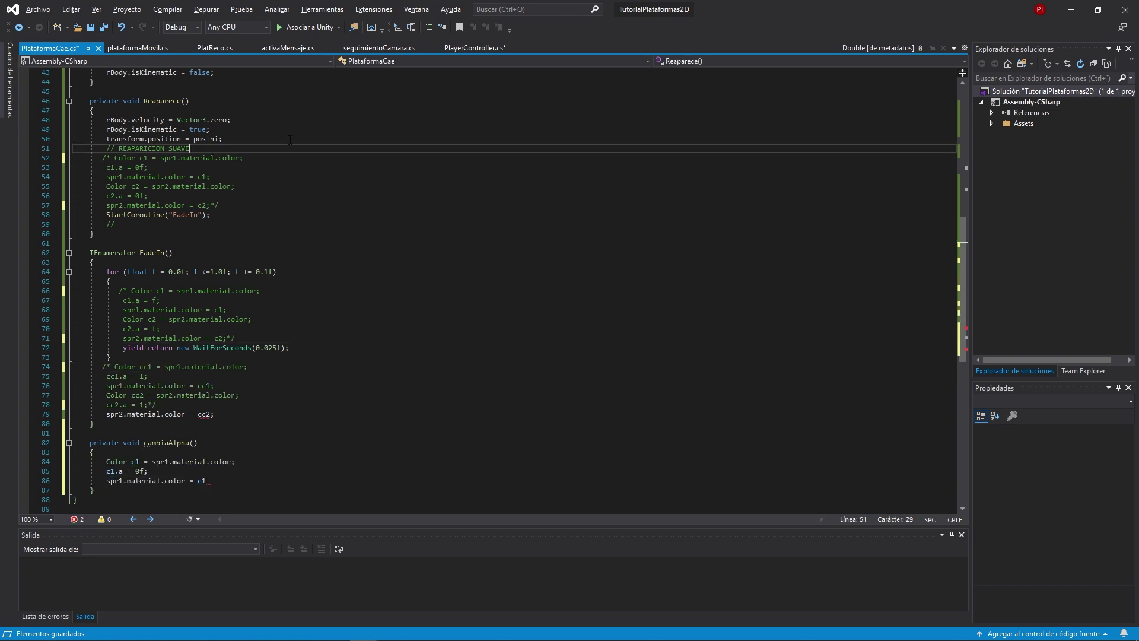
pyautogui.press('Return')
pyautogui.write('cambiaAl')
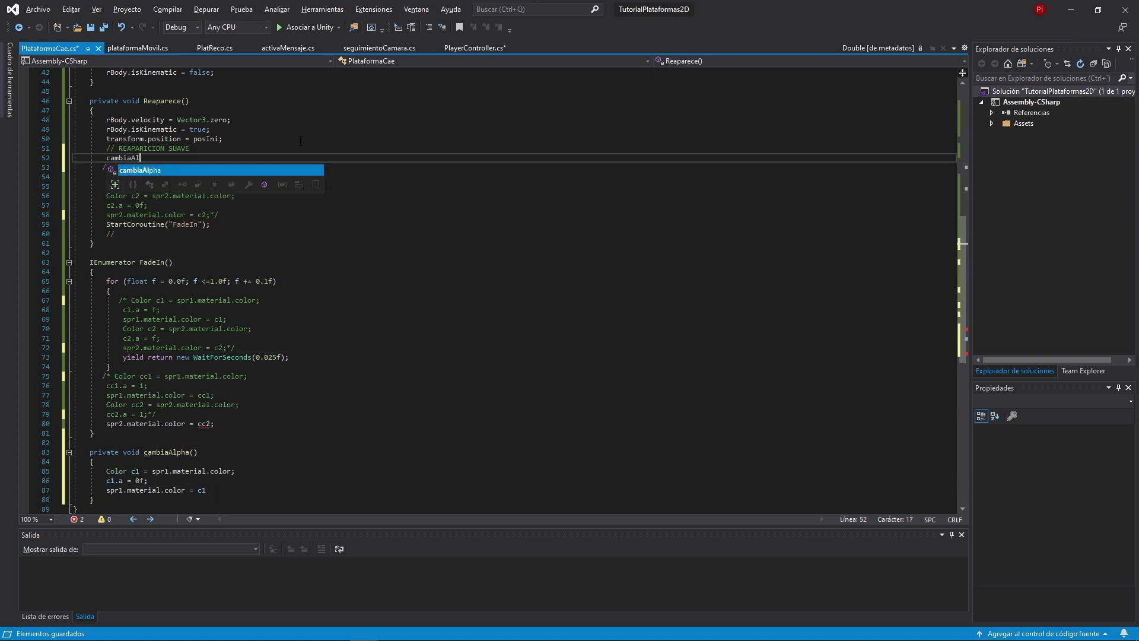
pyautogui.press('Tab')
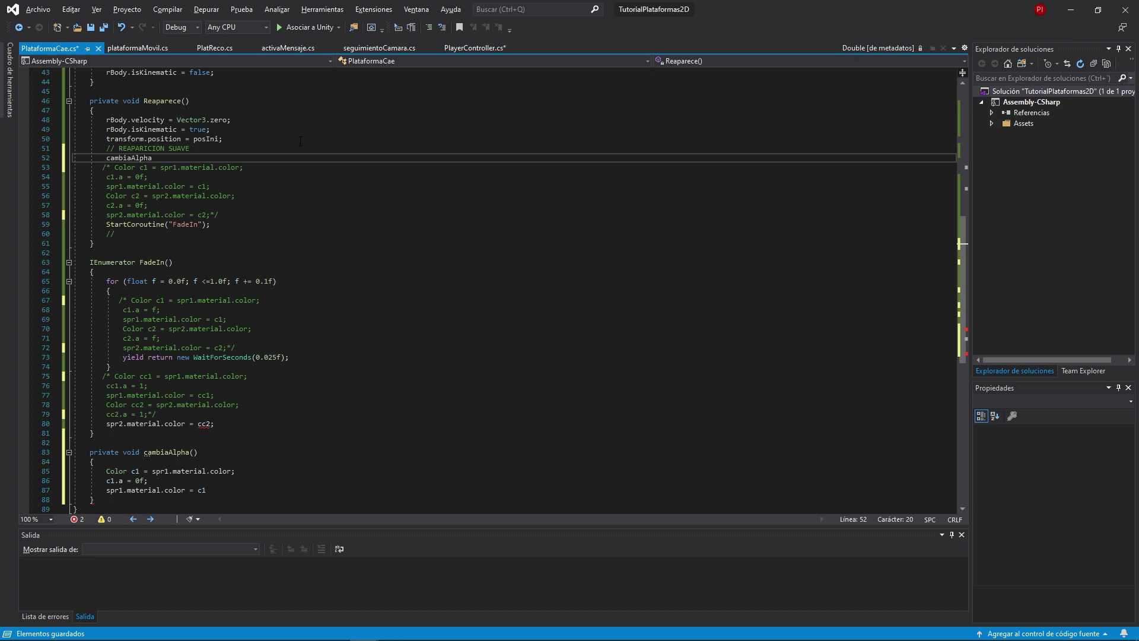
pyautogui.write('(spr);')
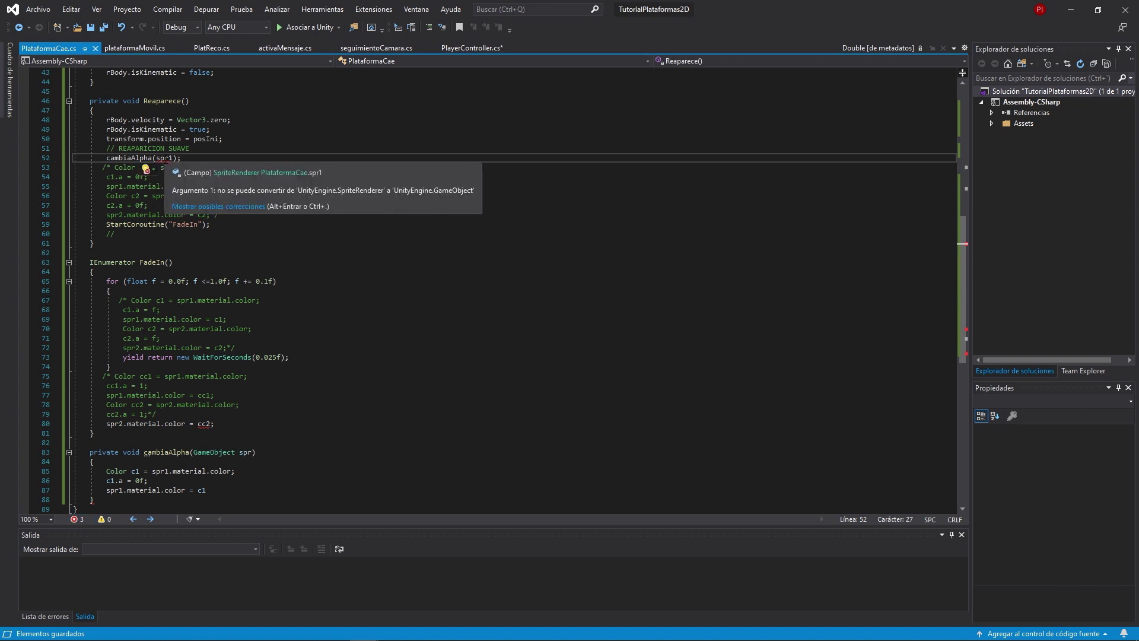
# Change cambiaAlpha's parameter type from GameObject to SpriteRenderer and save
pyautogui.click(207, 452)
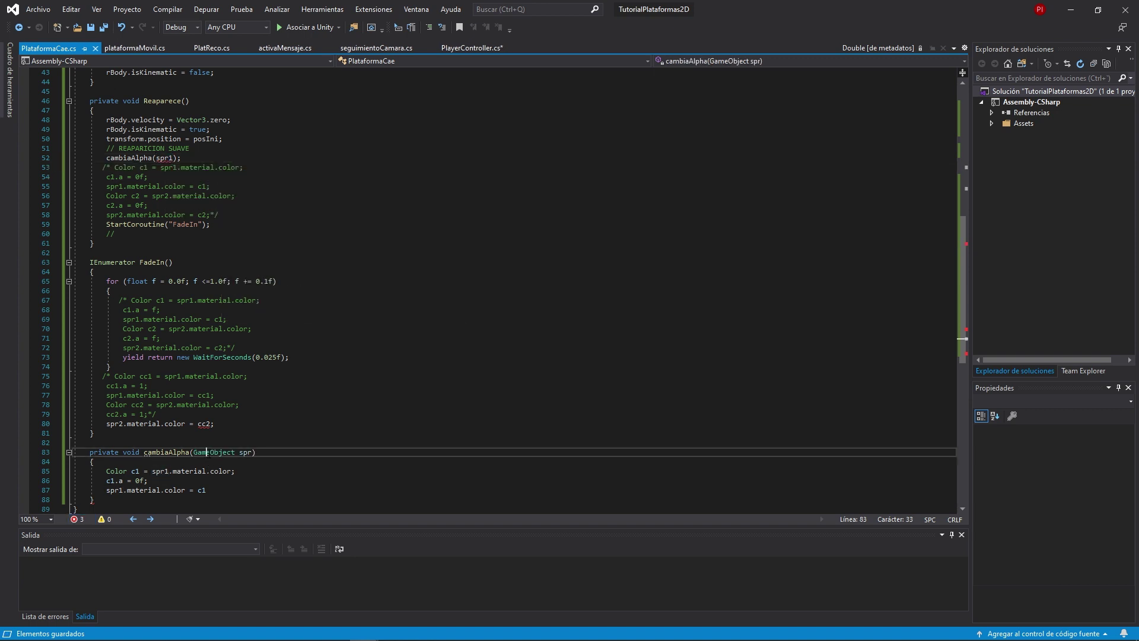
pyautogui.doubleClick(208, 452)
pyautogui.write('Sprite')
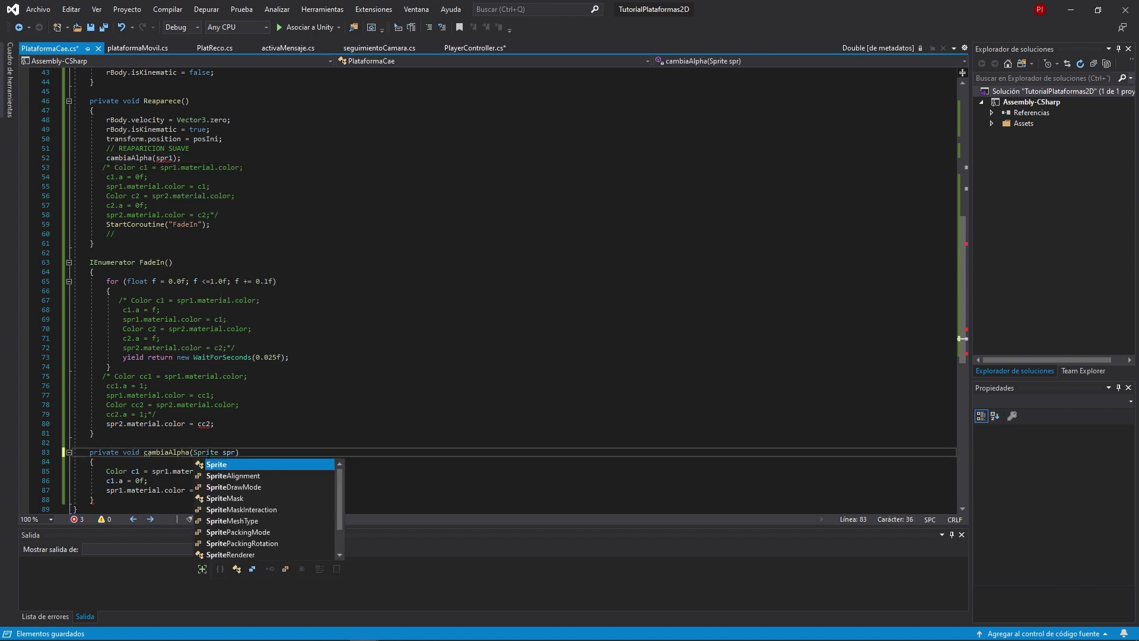
pyautogui.write('R')
pyautogui.press('Tab')
pyautogui.hotkey('ctrl', 's')
# Rename c1 to c and spr1 to spr throughout the cambiaAlpha body and save
pyautogui.scroll(-2, 498, 291)
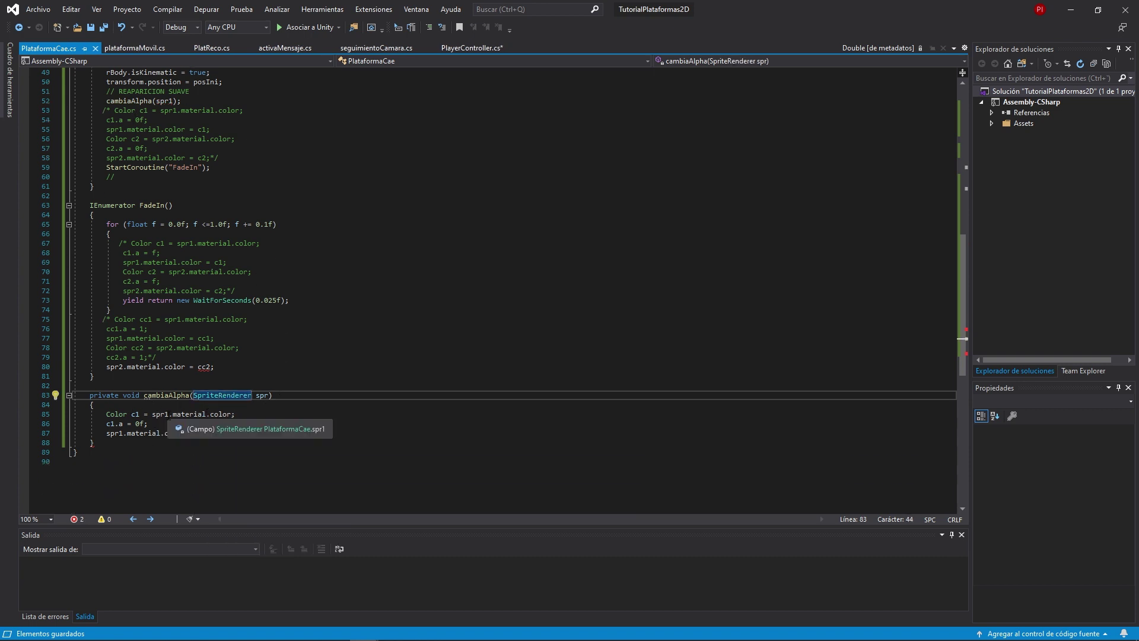
pyautogui.click(166, 414)
pyautogui.click(136, 415)
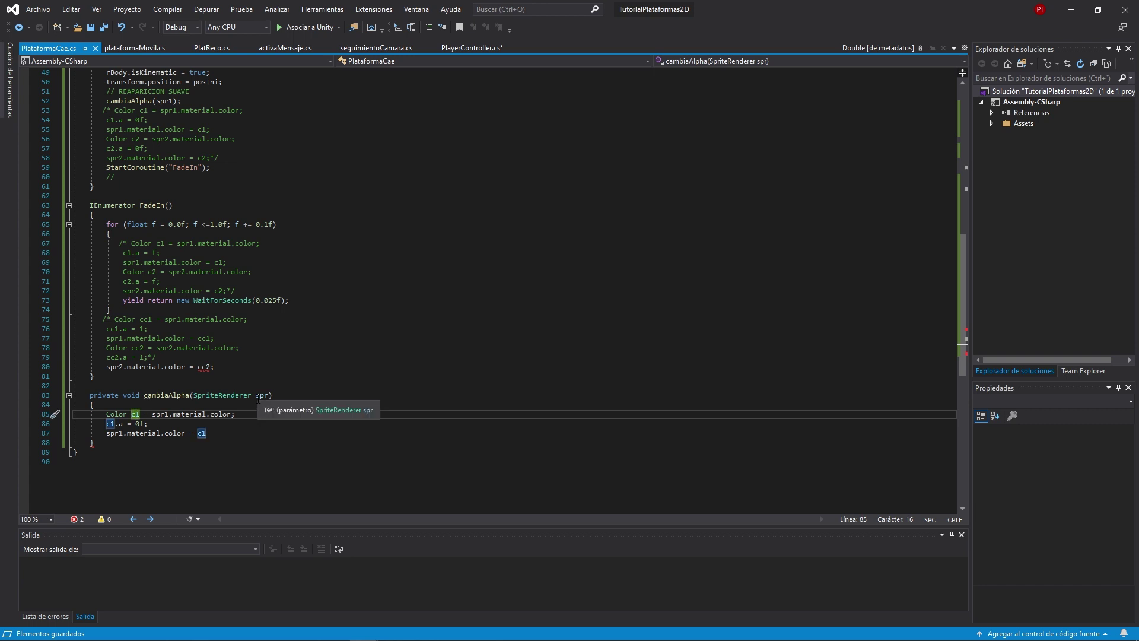
pyautogui.press('Delete')
pyautogui.hotkey('ctrl', 'Right')
pyautogui.hotkey('ctrl', 'Right')
pyautogui.hotkey('ctrl', 'Right')
pyautogui.press('BackSpace')
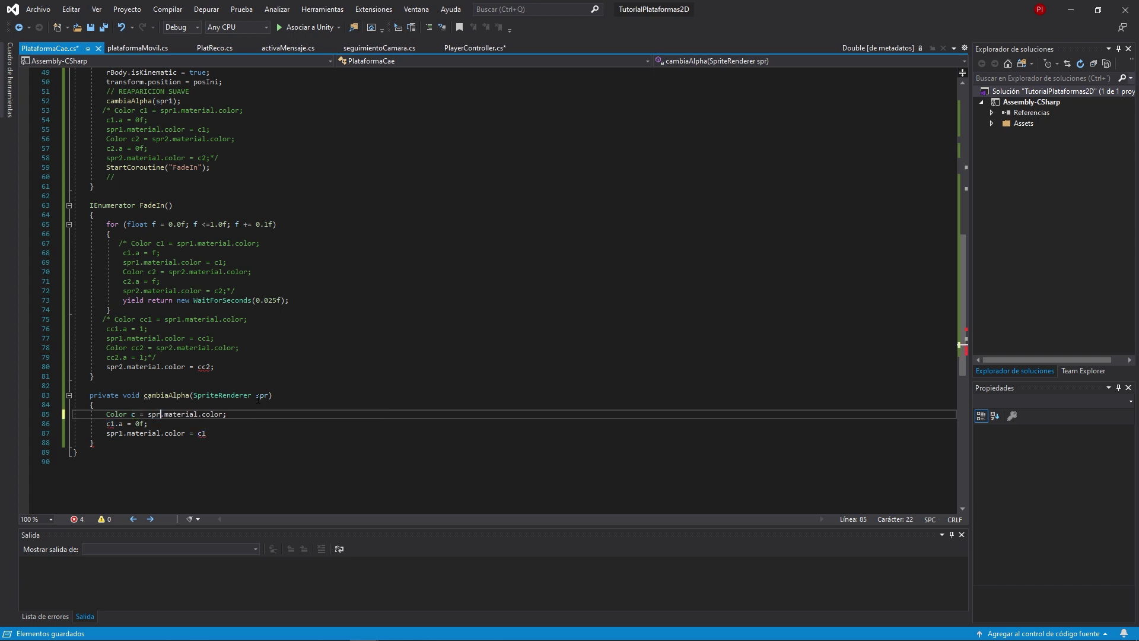
pyautogui.press('Down')
pyautogui.press('Left')
pyautogui.press('BackSpace')
pyautogui.press('Down')
pyautogui.hotkey('ctrl', 'Right')
pyautogui.press('BackSpace')
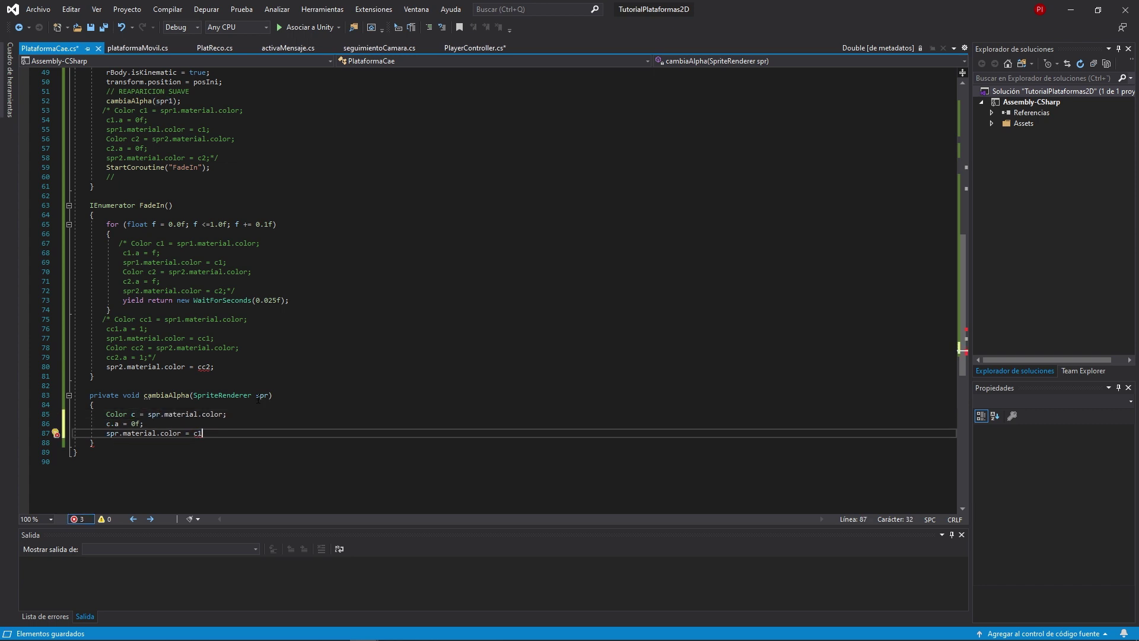
pyautogui.press('End')
pyautogui.press('BackSpace')
pyautogui.write(';')
pyautogui.hotkey('ctrl', 's')
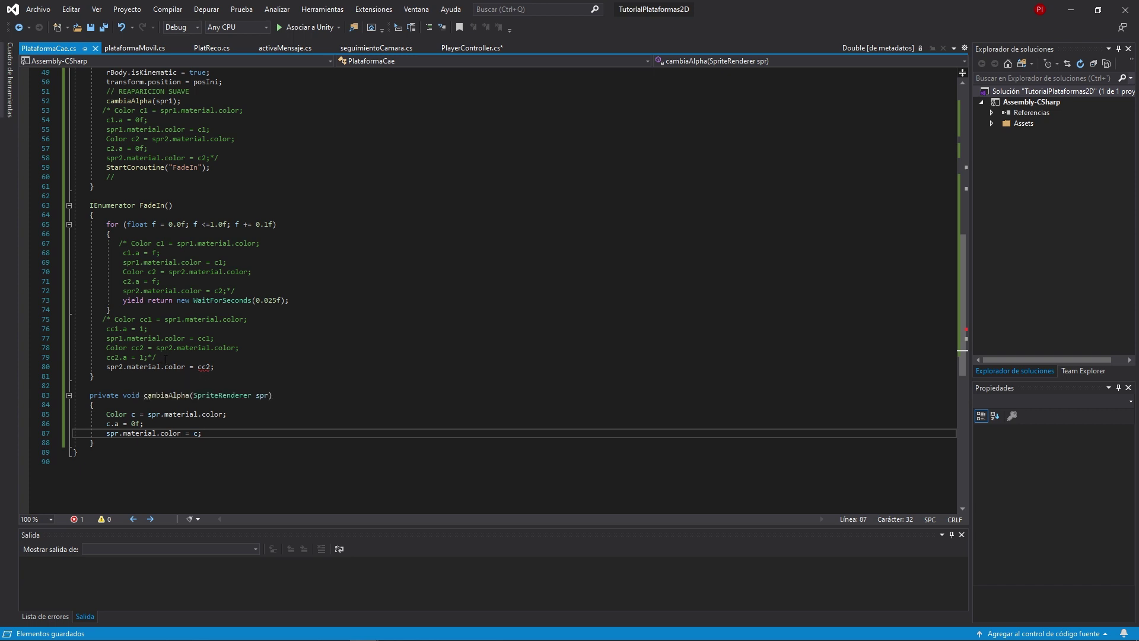
# Move the misplaced comment end to after the cc2 colour line and save
pyautogui.click(165, 358)
pyautogui.press('BackSpace')
pyautogui.press('BackSpace')
pyautogui.click(239, 368)
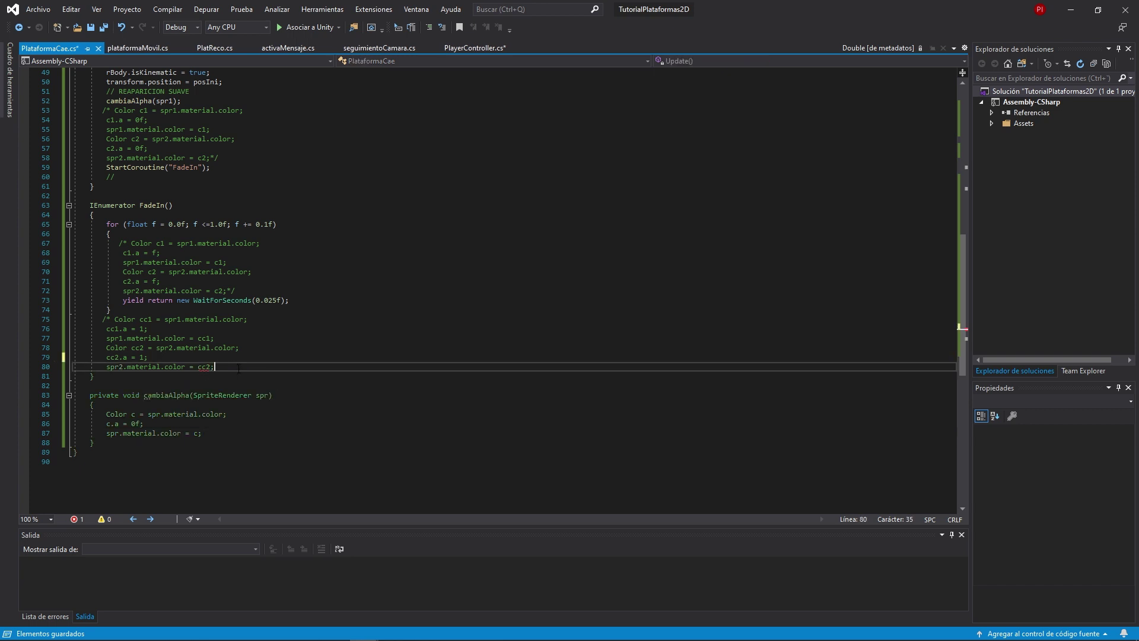
pyautogui.write('*/')
pyautogui.hotkey('ctrl', 's')
# Duplicate the cambiaAlpha(spr1) call in Reaparece as cambiaAlpha(spr2) and save
pyautogui.scroll(2, 239, 369)
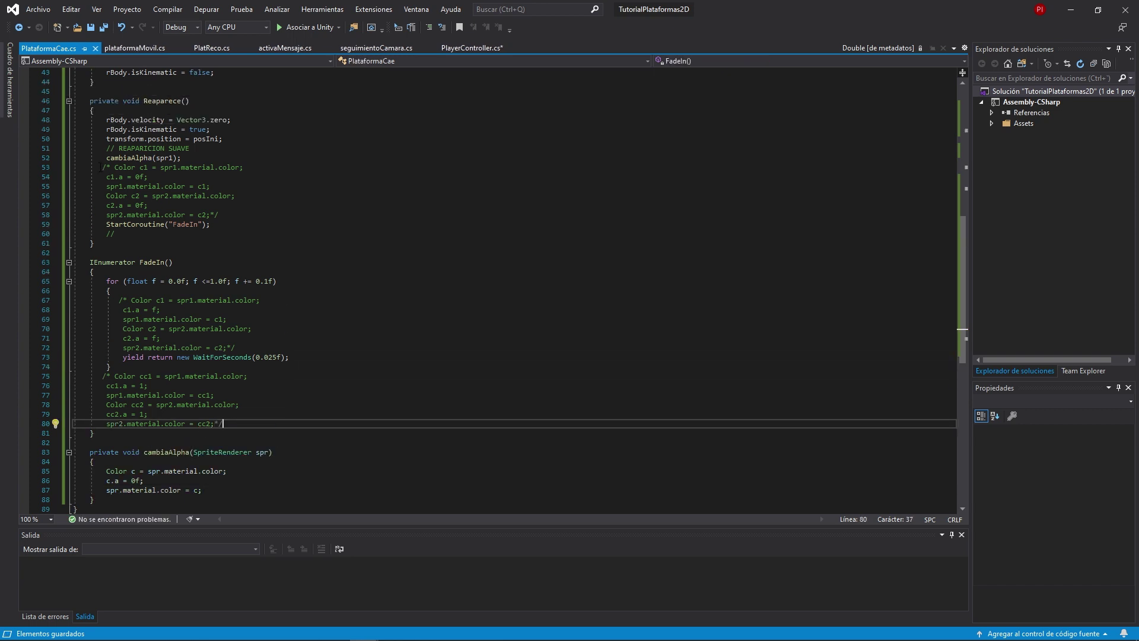
pyautogui.moveTo(185, 158); pyautogui.dragTo(106, 158)
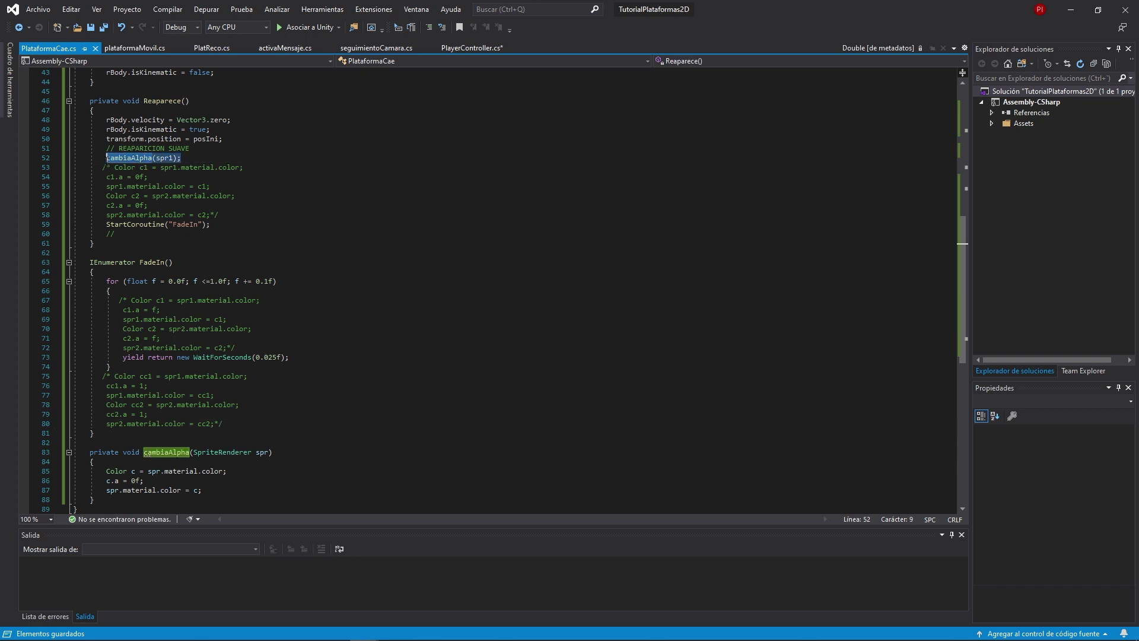
pyautogui.hotkey('ctrl', 'c')
pyautogui.press('End')
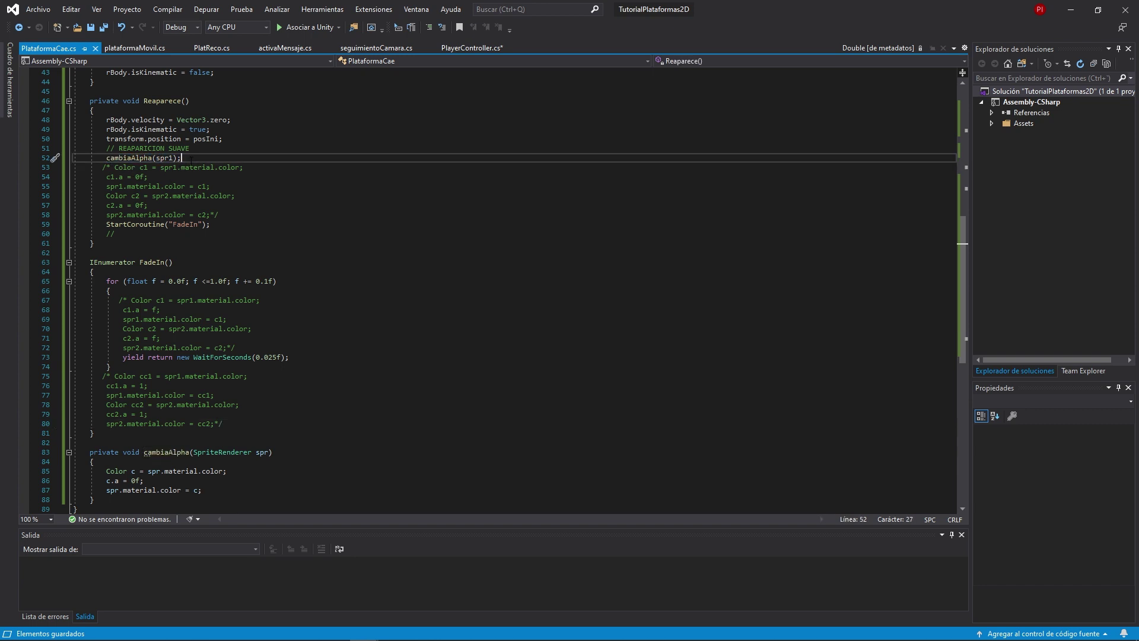
pyautogui.press('Return')
pyautogui.hotkey('ctrl', 'v')
pyautogui.press('Left')
pyautogui.press('Left')
pyautogui.press('Left')
pyautogui.press('Delete')
pyautogui.write('2')
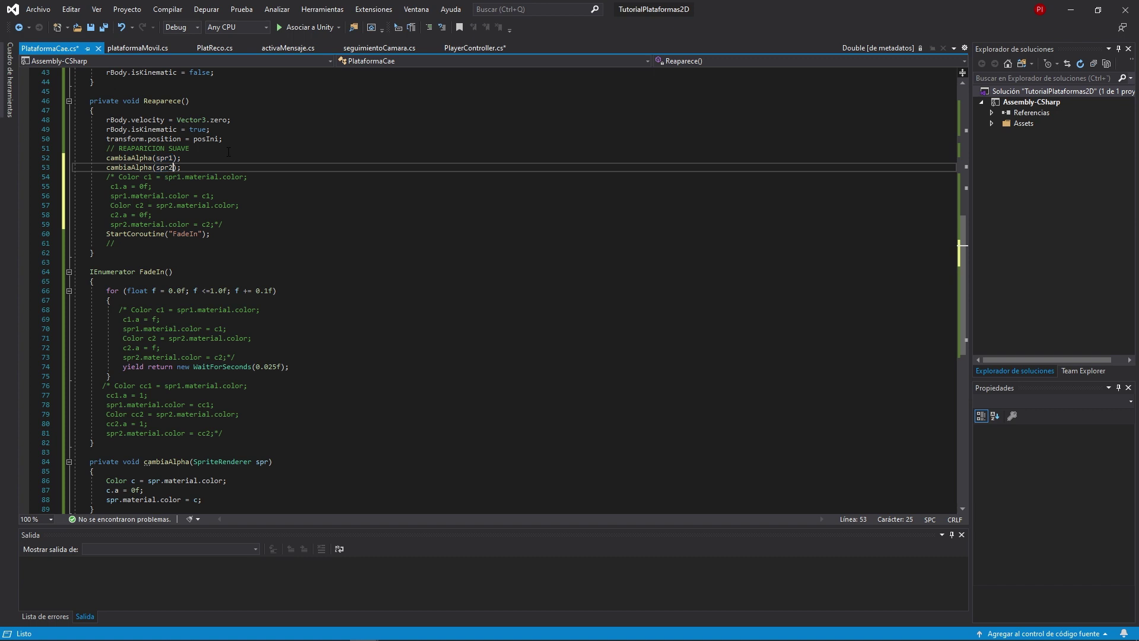
pyautogui.hotkey('ctrl', 's')
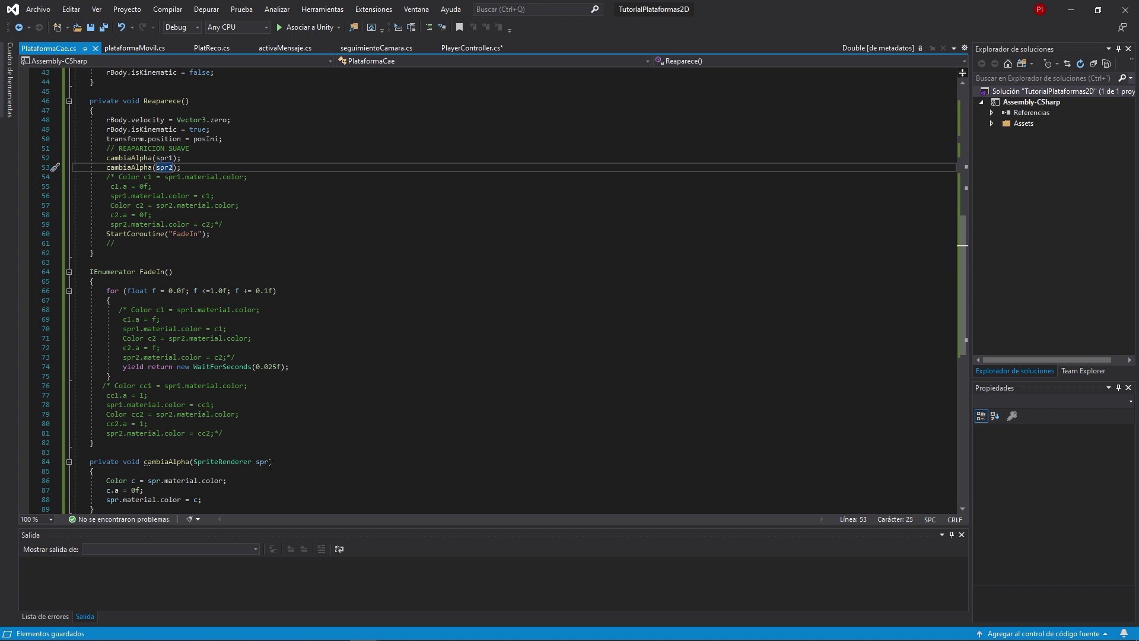
# Add a float A parameter to cambiaAlpha and assign A to the colour's alpha
pyautogui.click(270, 462)
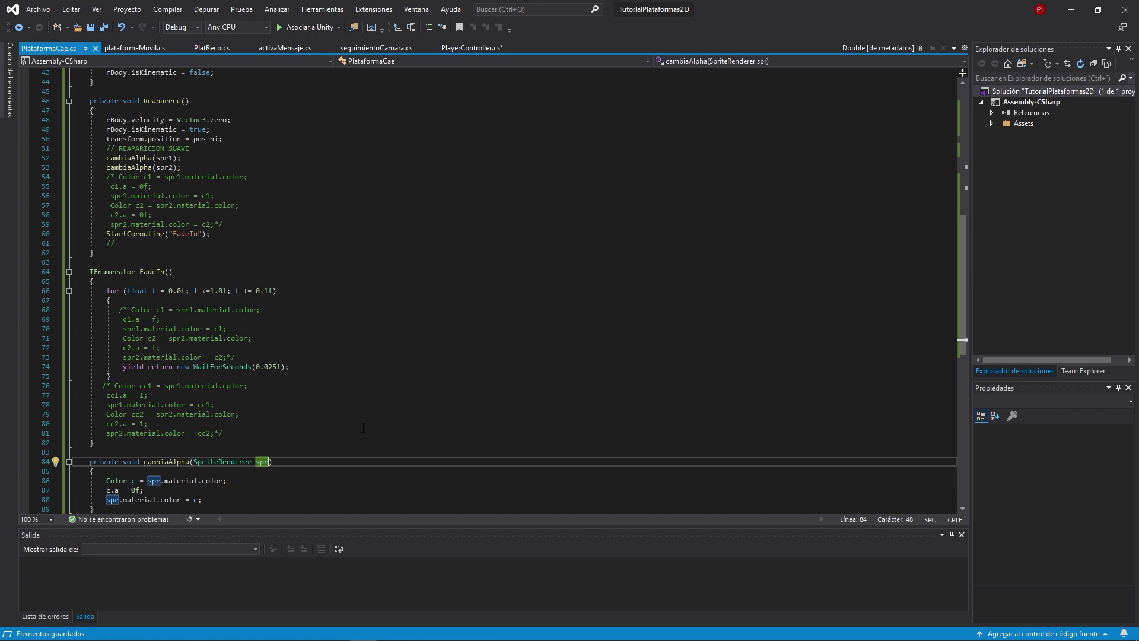
pyautogui.write(',')
pyautogui.write('float A')
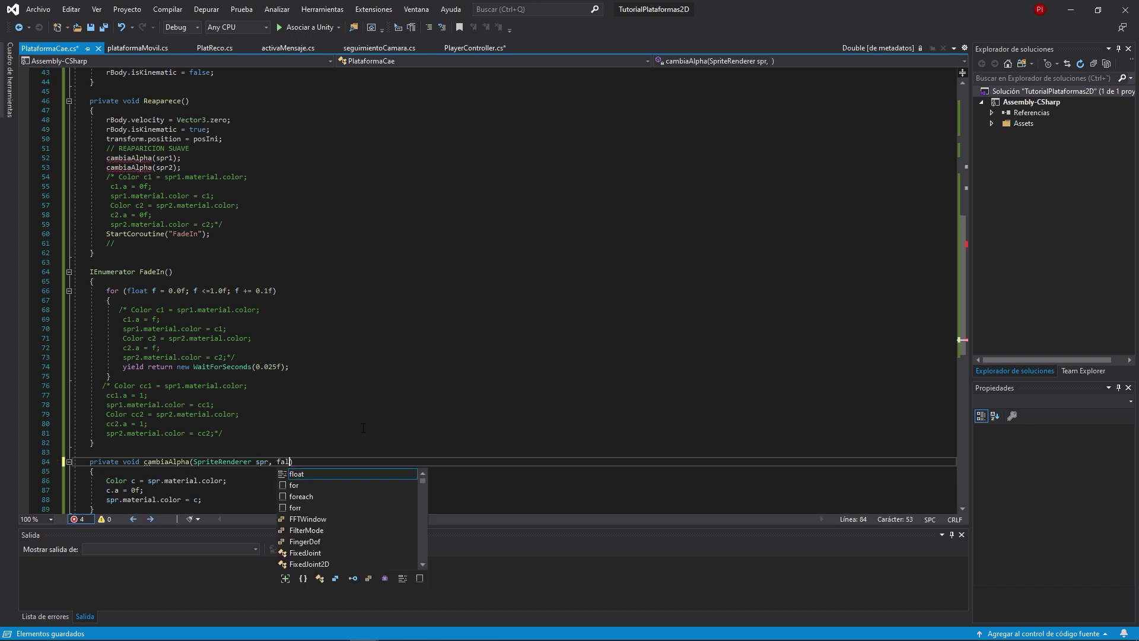
pyautogui.press('Down')
pyautogui.press('Down')
pyautogui.press('Down')
pyautogui.press('Left')
pyautogui.press('Left')
pyautogui.press('Left')
pyautogui.hotkey('shift', 'Right')
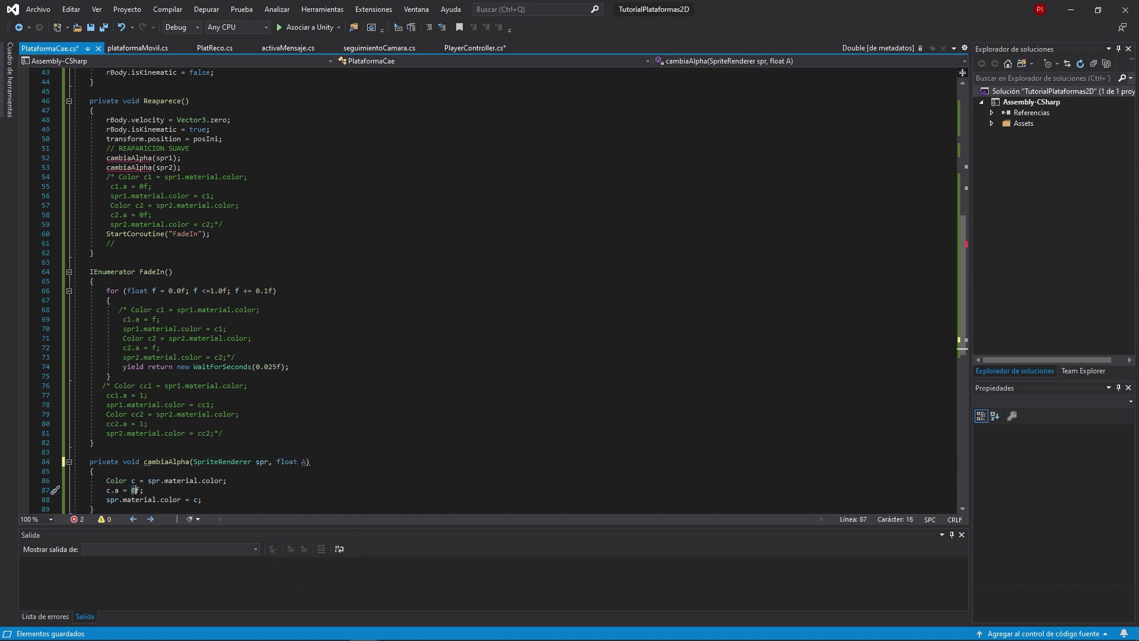
pyautogui.write('A')
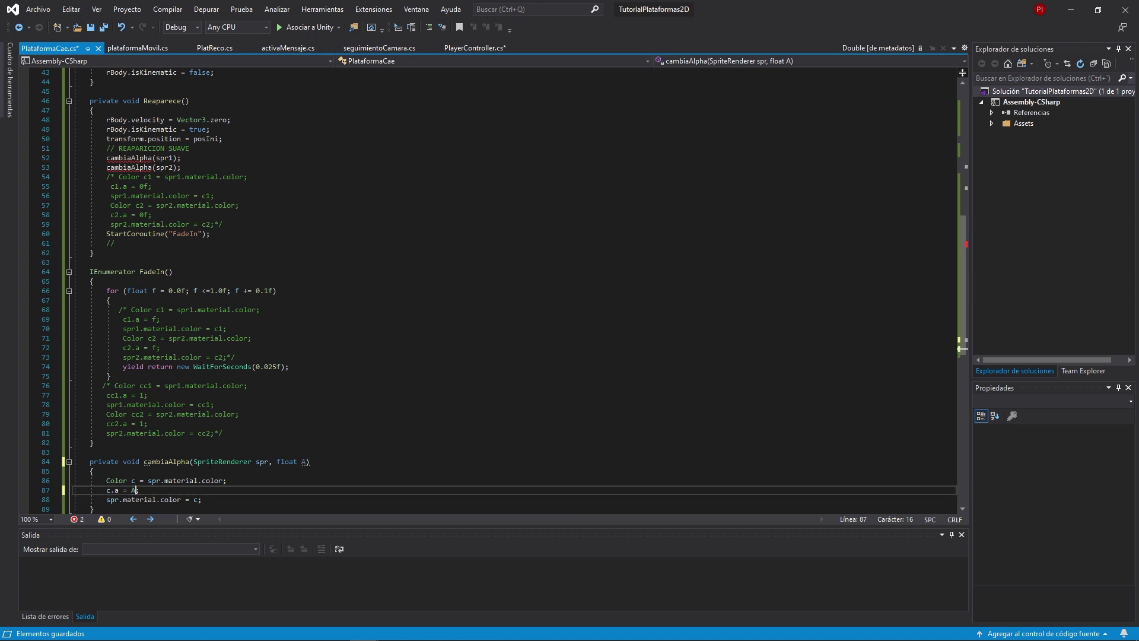
# Pass 0.0f as the alpha in both Reaparece cambiaAlpha calls
pyautogui.doubleClick(164, 157)
pyautogui.press('Right')
pyautogui.write(', 0')
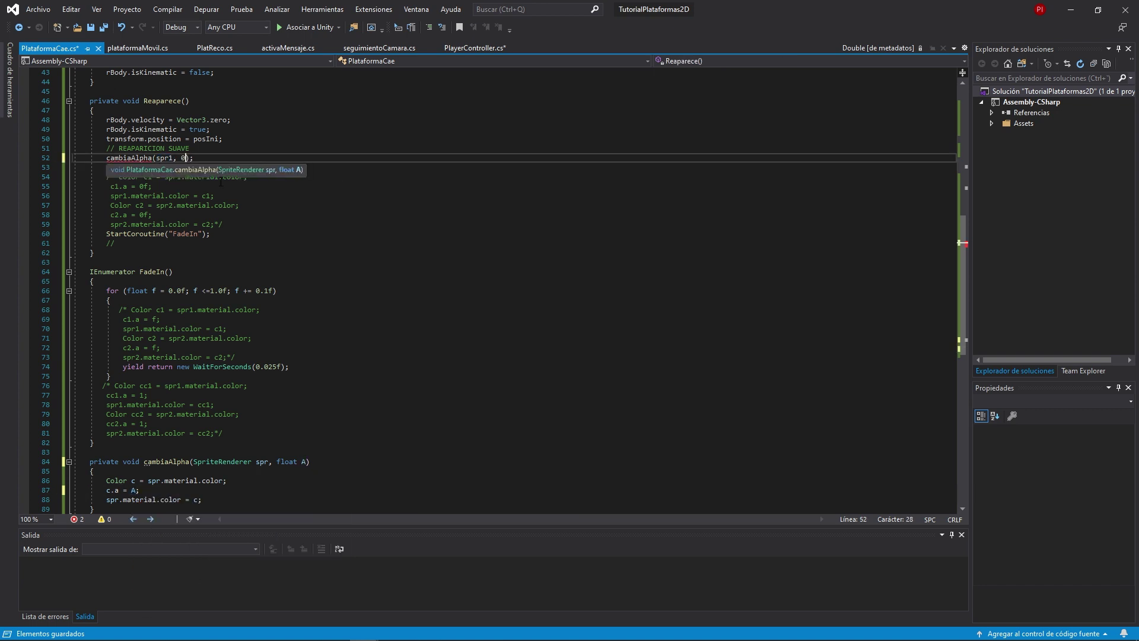
pyautogui.press('Down')
pyautogui.write(', 0.')
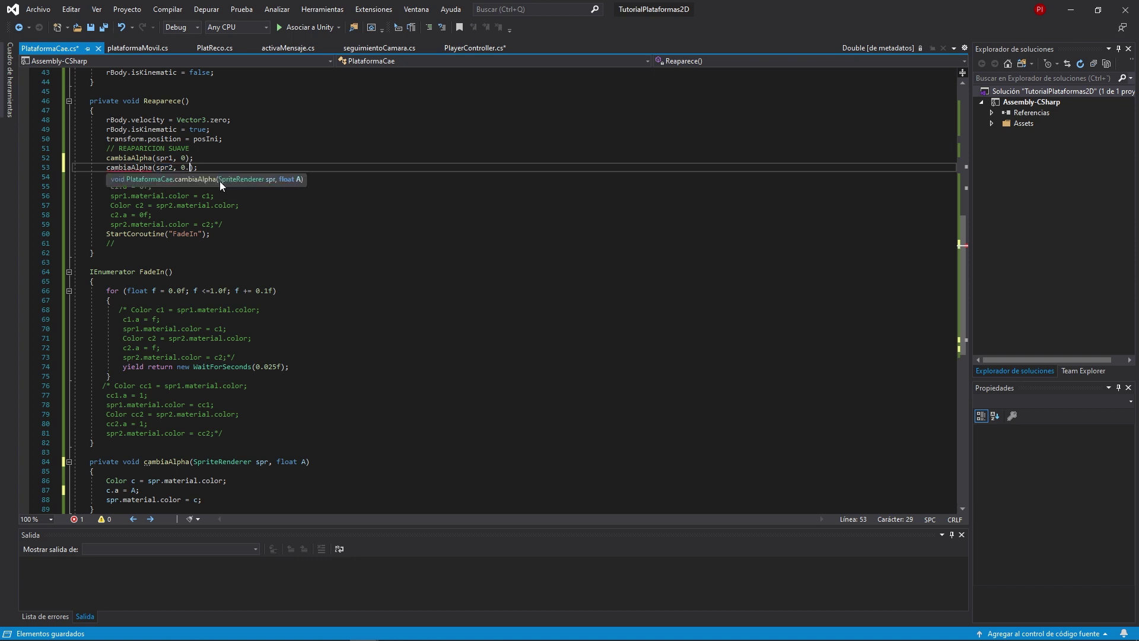
pyautogui.press('Up')
pyautogui.press('Left')
pyautogui.press('Left')
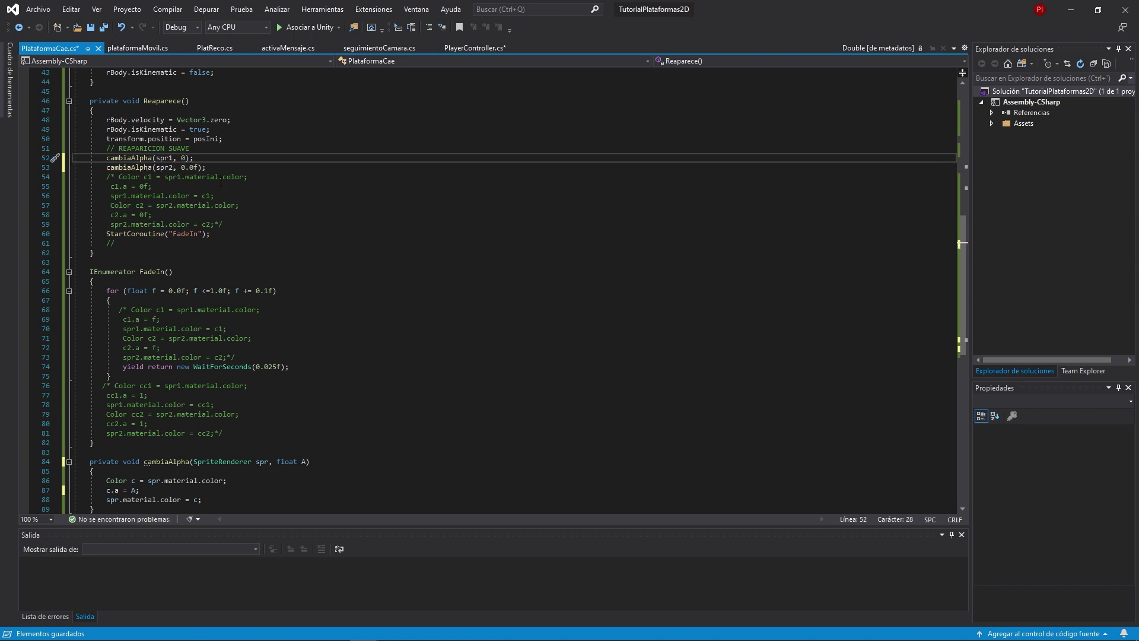
pyautogui.write('.0f')
pyautogui.hotkey('shift', 'Home')
# Add cambiaAlpha(spr1, f) and cambiaAlpha(spr2, f) inside the FadeIn loop
pyautogui.click(188, 303)
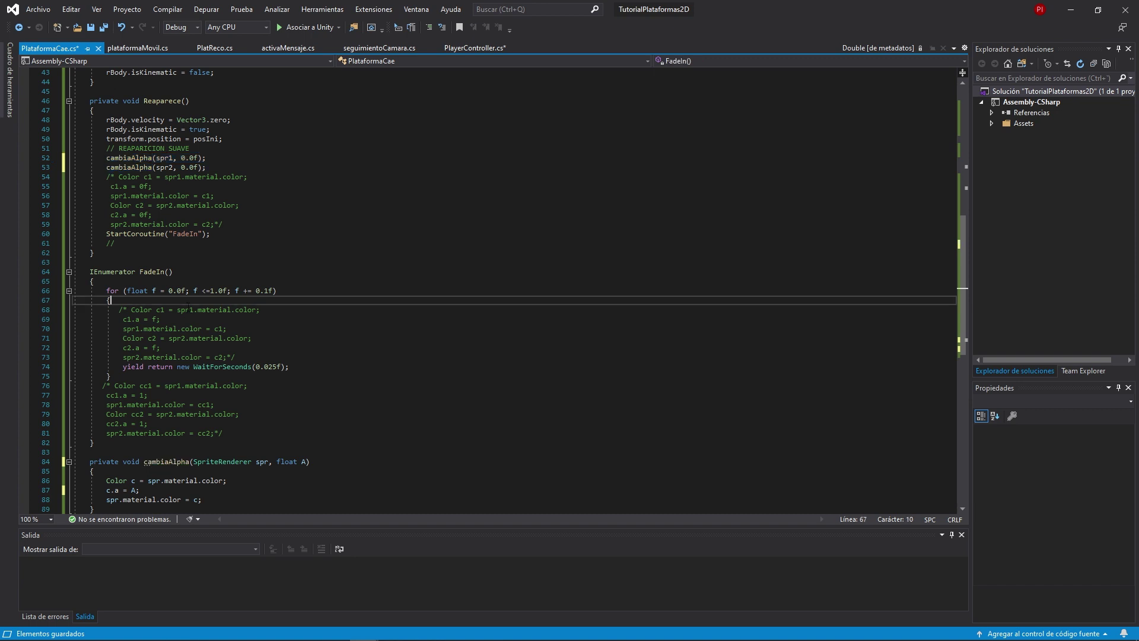
pyautogui.press('Return')
pyautogui.hotkey('ctrl', 'v')
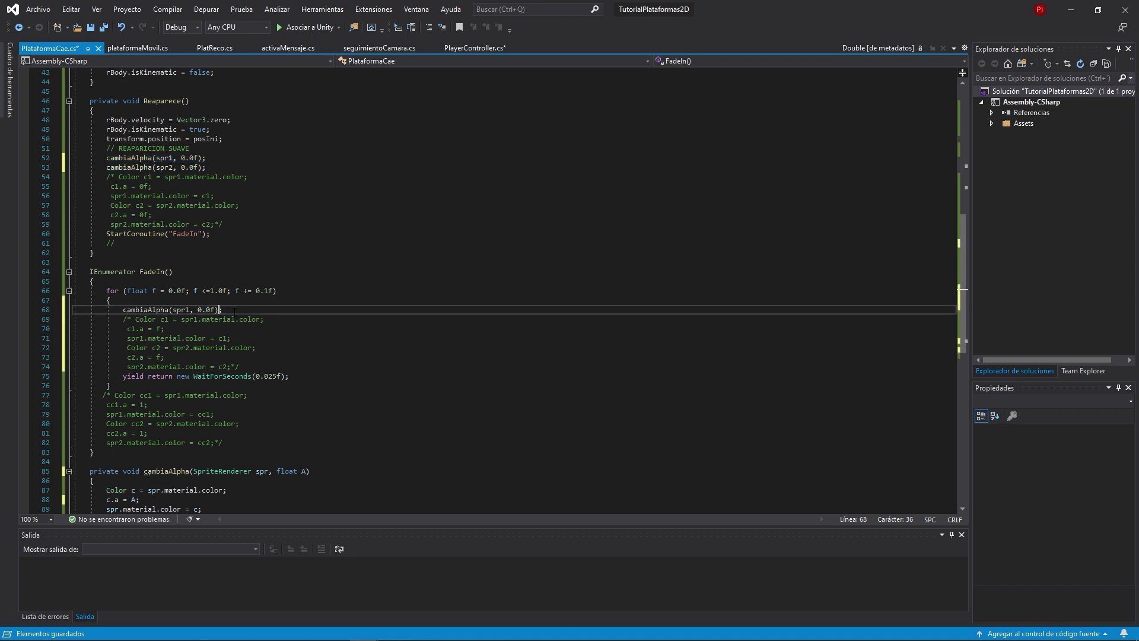
pyautogui.press('BackSpace')
pyautogui.press('BackSpace')
pyautogui.press('Delete')
pyautogui.hotkey('ctrl', 'd')
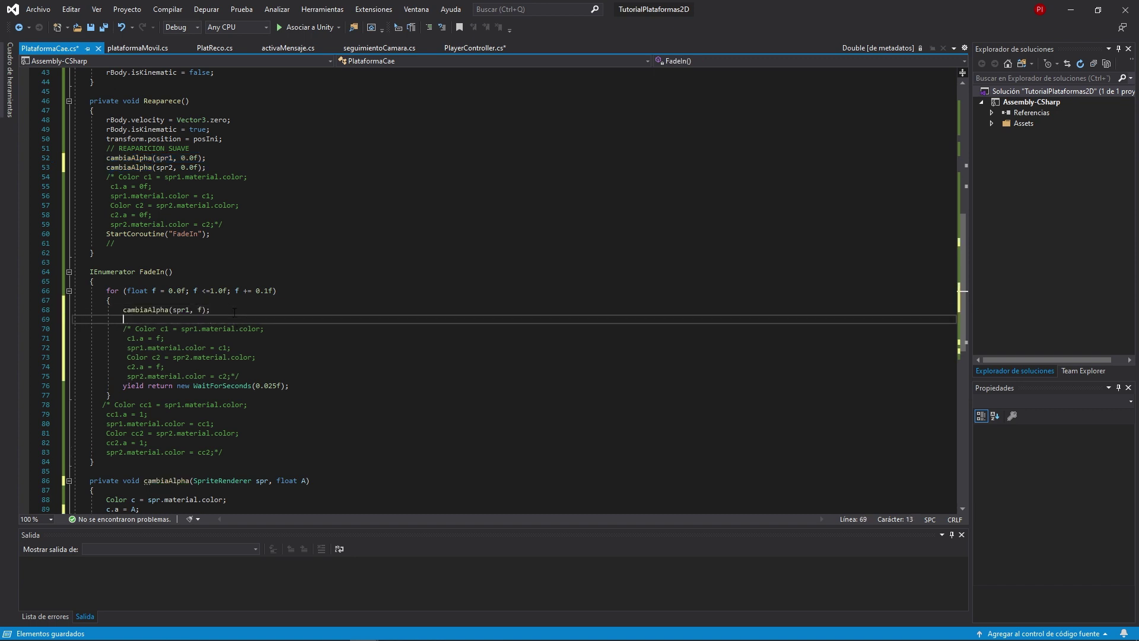
pyautogui.press('Left')
pyautogui.press('Left')
pyautogui.press('BackSpace')
pyautogui.write('2')
# Add cambiaAlpha(spr1, 1f) and cambiaAlpha(spr2, 1f) after the loop and save
pyautogui.scroll(-4, 233, 312)
pyautogui.click(242, 338)
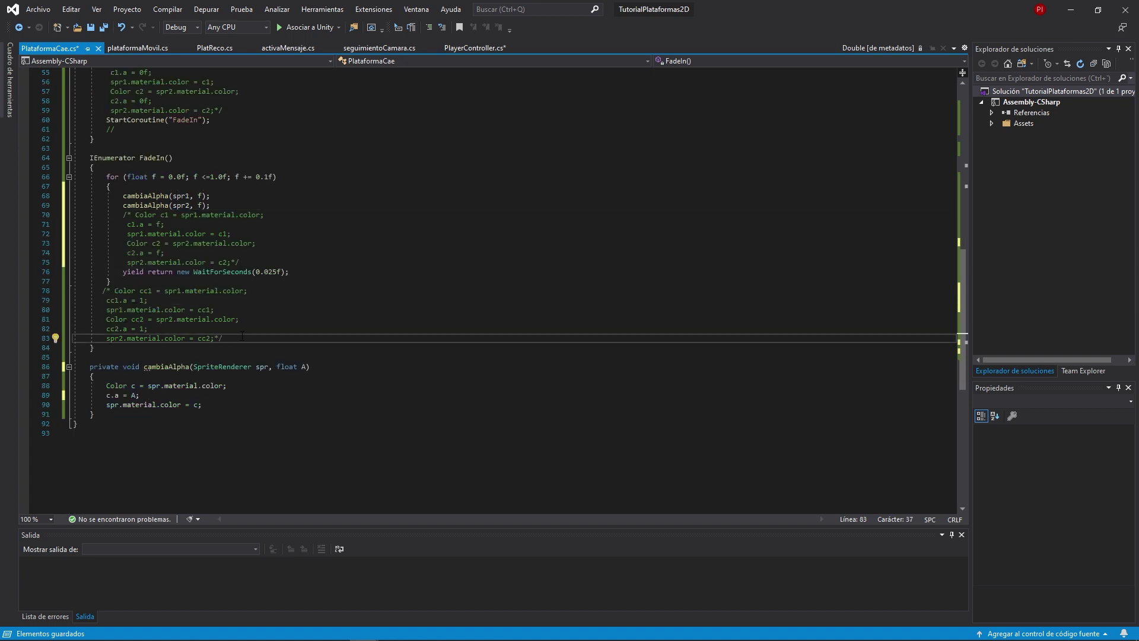
pyautogui.press('Return')
pyautogui.write('cambiaAlpha(spr1, 1f);')
pyautogui.hotkey('ctrl', 'd')
pyautogui.press('Left')
pyautogui.press('Left')
pyautogui.press('Left')
pyautogui.press('BackSpace')
pyautogui.write('2')
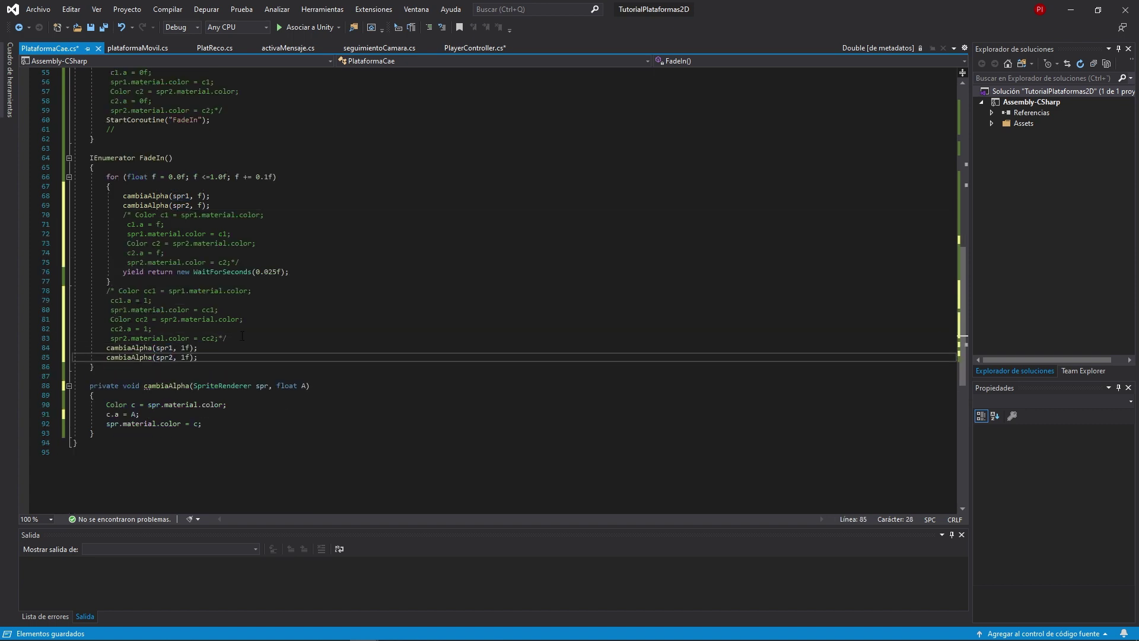
pyautogui.hotkey('ctrl', 's')
pyautogui.scroll(2, 172, 180)
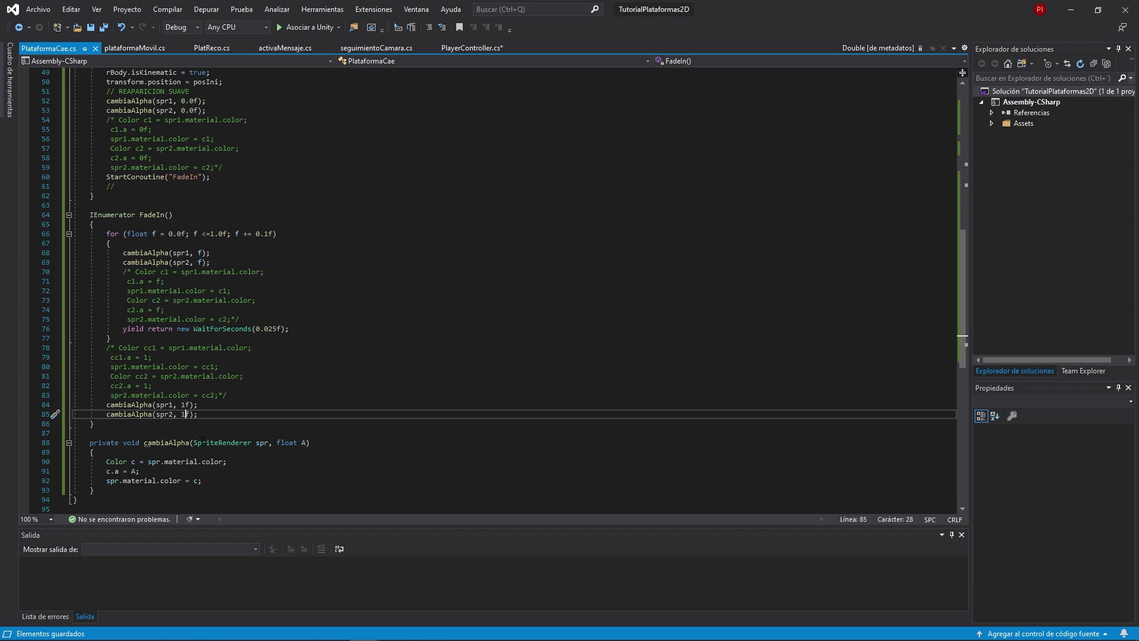
pyautogui.click(1071, 9)
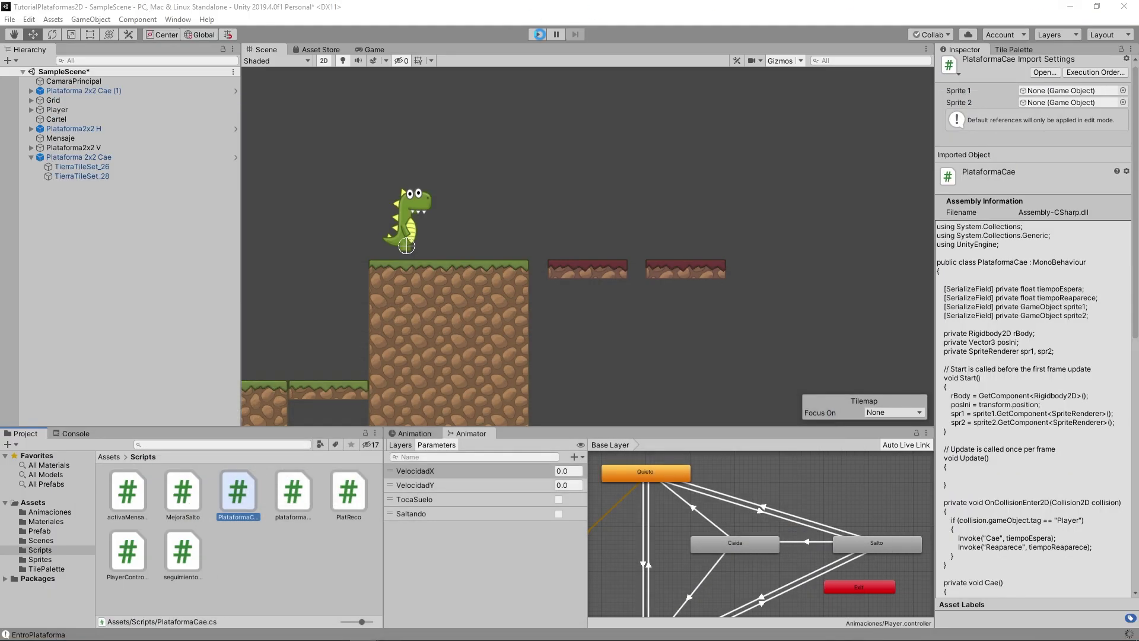
pyautogui.click(536, 35)
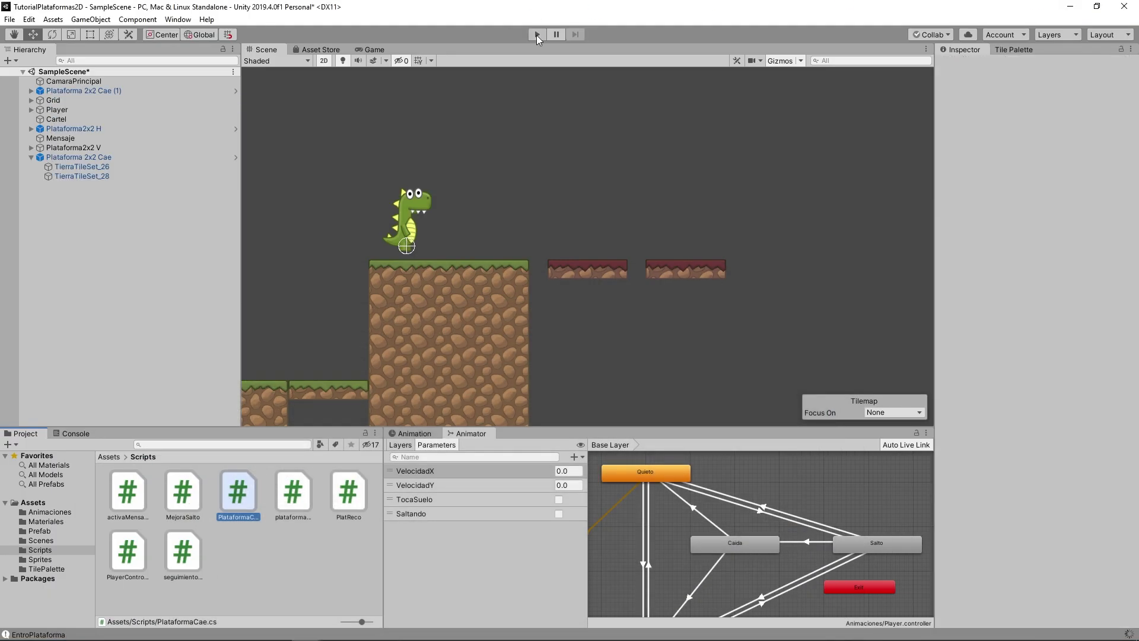
pyautogui.press('Right')
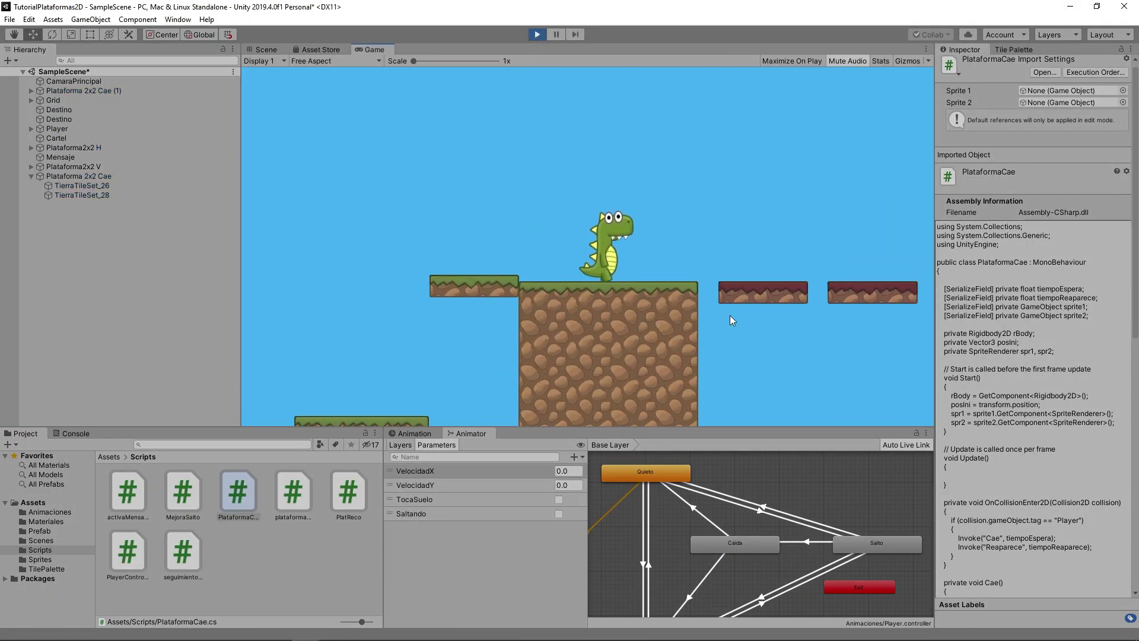
pyautogui.press('space')
pyautogui.press('Left')
pyautogui.press('space')
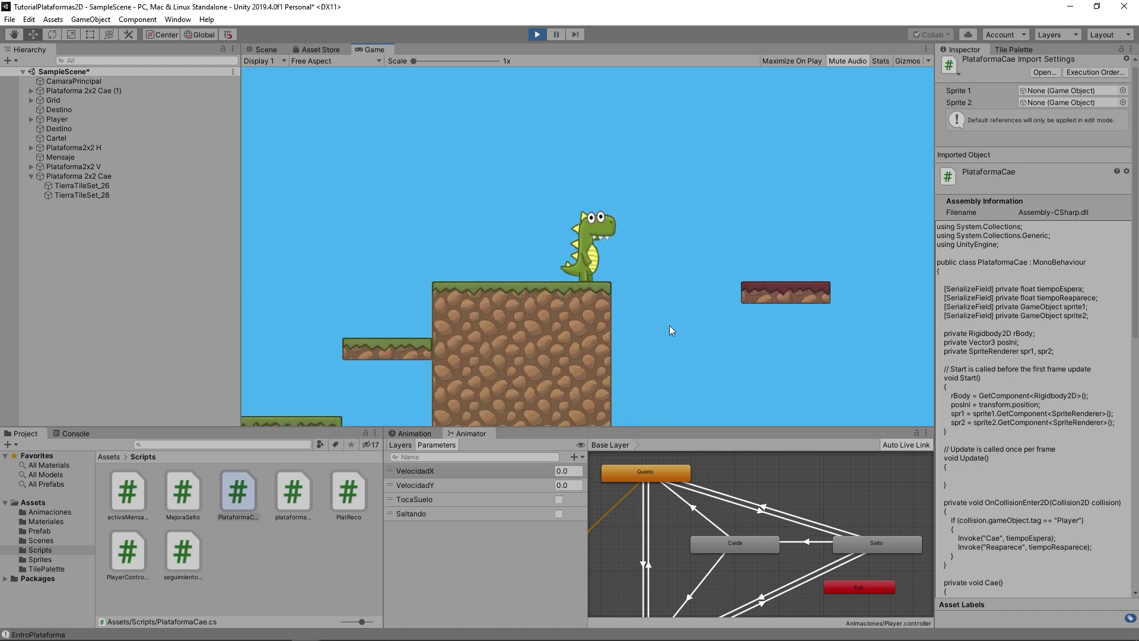
pyautogui.press('space')
pyautogui.press('Right')
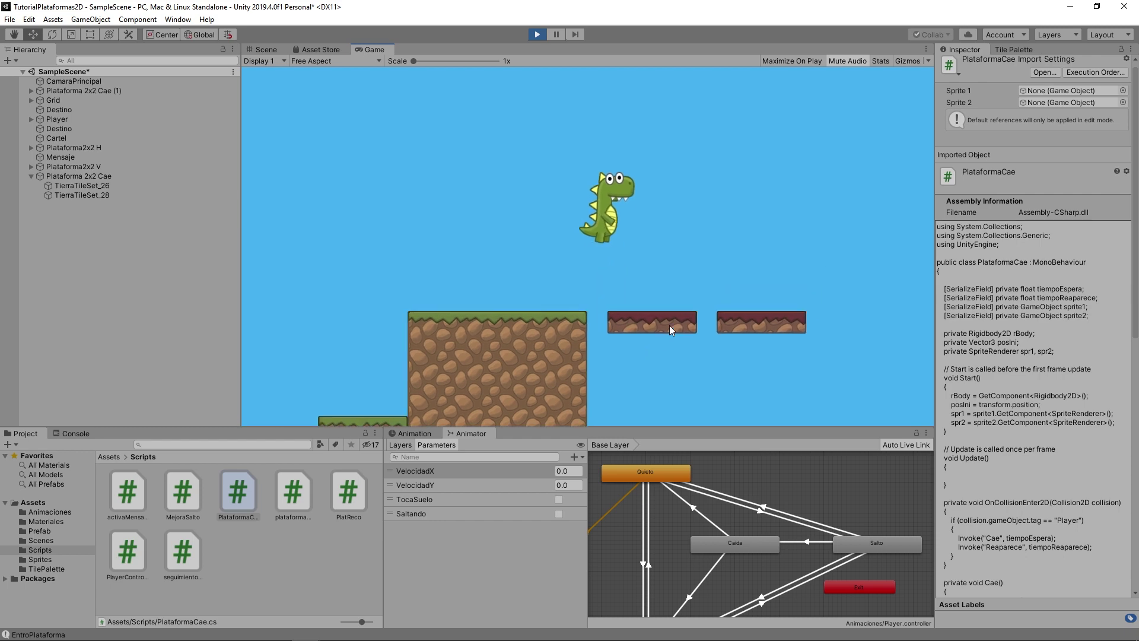
pyautogui.press('space')
pyautogui.hotkey('ctrl', 'p')
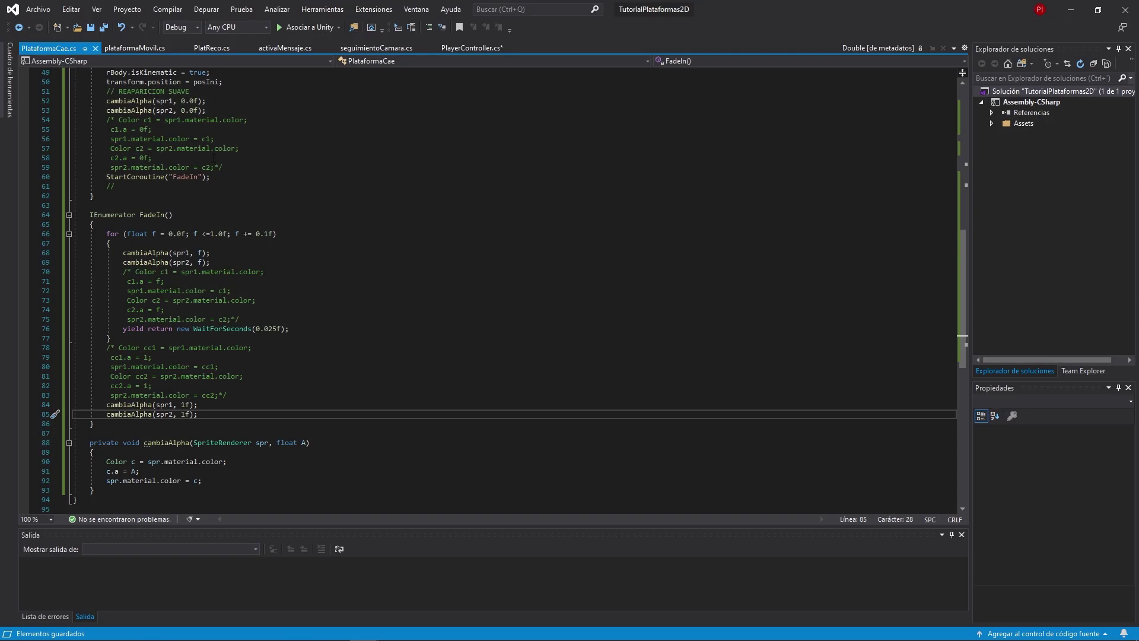
# Delete the commented-out colour blocks in Reaparece, the FadeIn loop, and after the loop
pyautogui.scroll(3, 226, 250)
pyautogui.moveTo(227, 249); pyautogui.dragTo(73, 205)
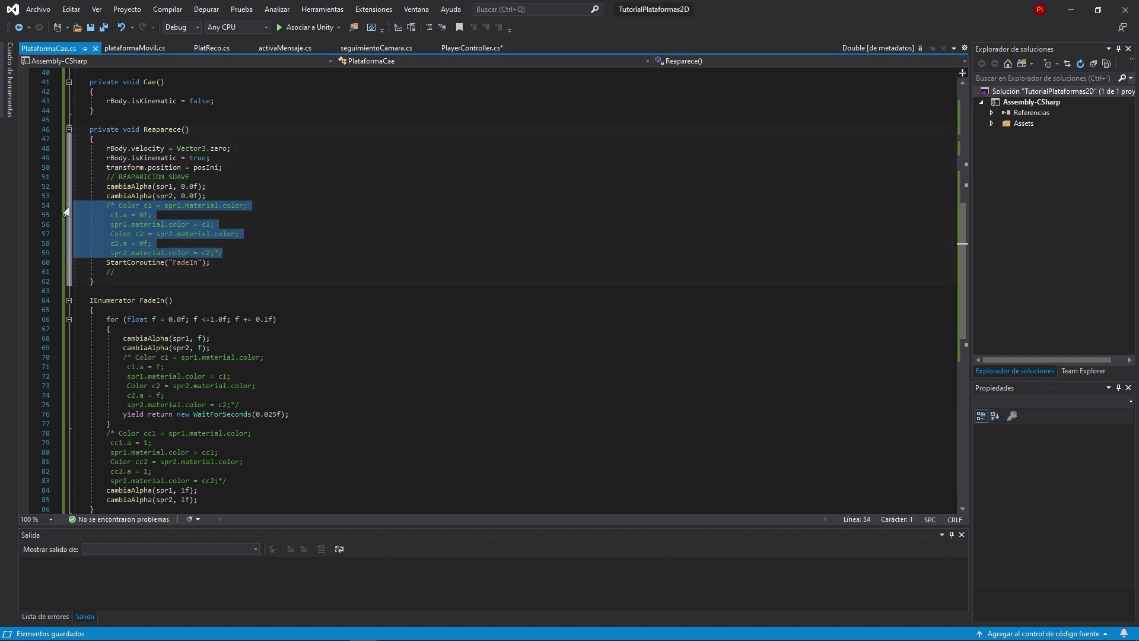
pyautogui.press('Delete')
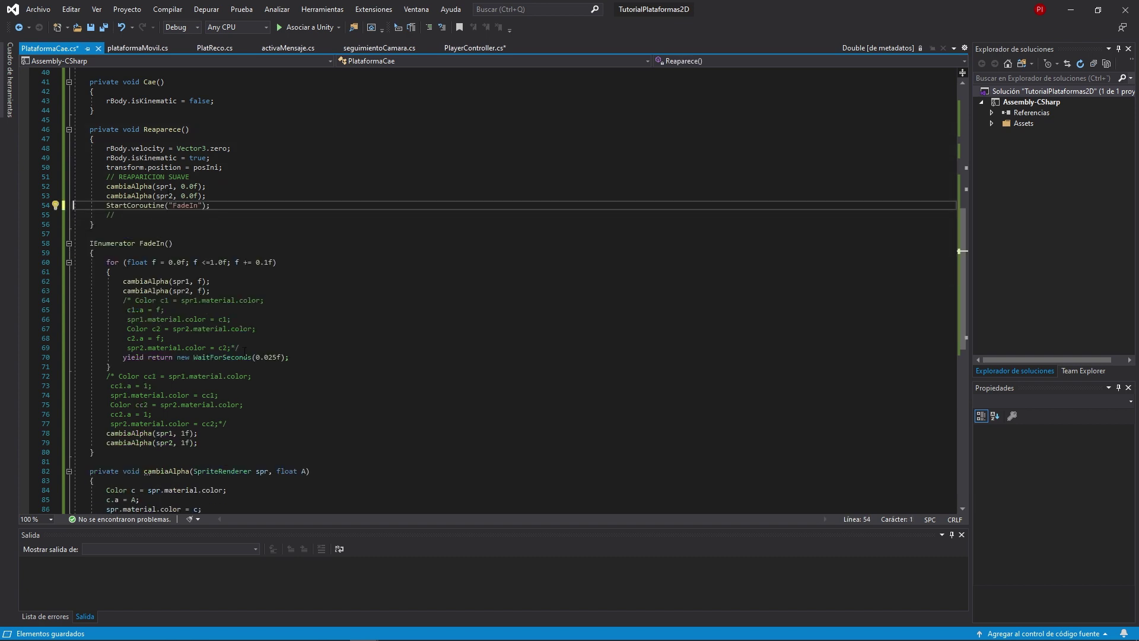
pyautogui.moveTo(243, 349); pyautogui.dragTo(28, 304)
pyautogui.press('Delete')
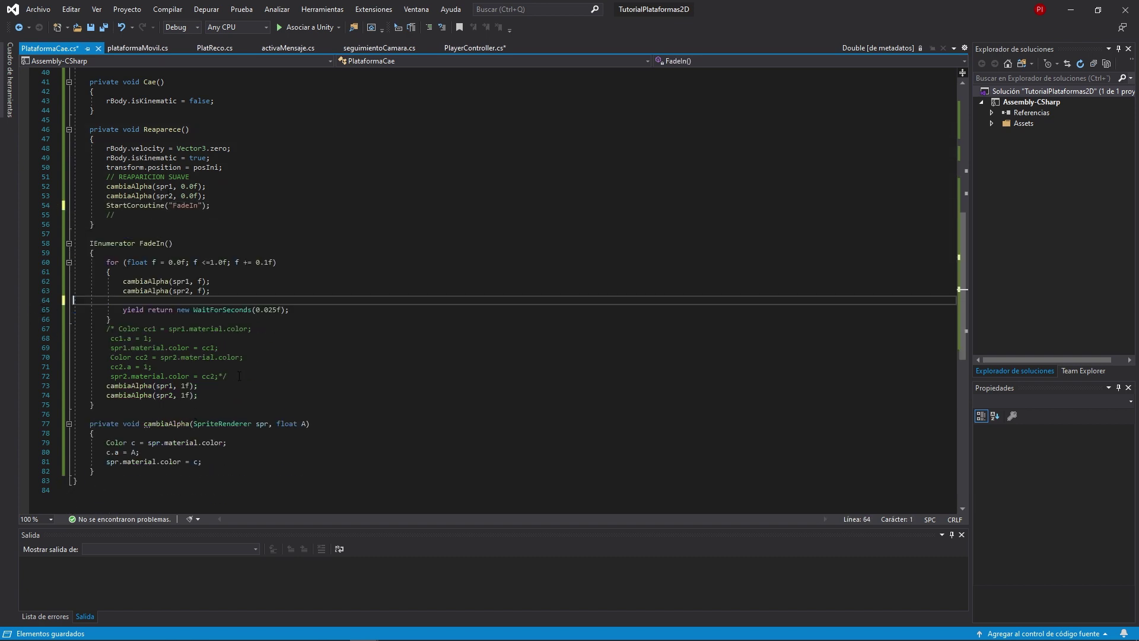
pyautogui.moveTo(243, 367); pyautogui.dragTo(27, 318)
pyautogui.press('Delete')
pyautogui.click(73, 176)
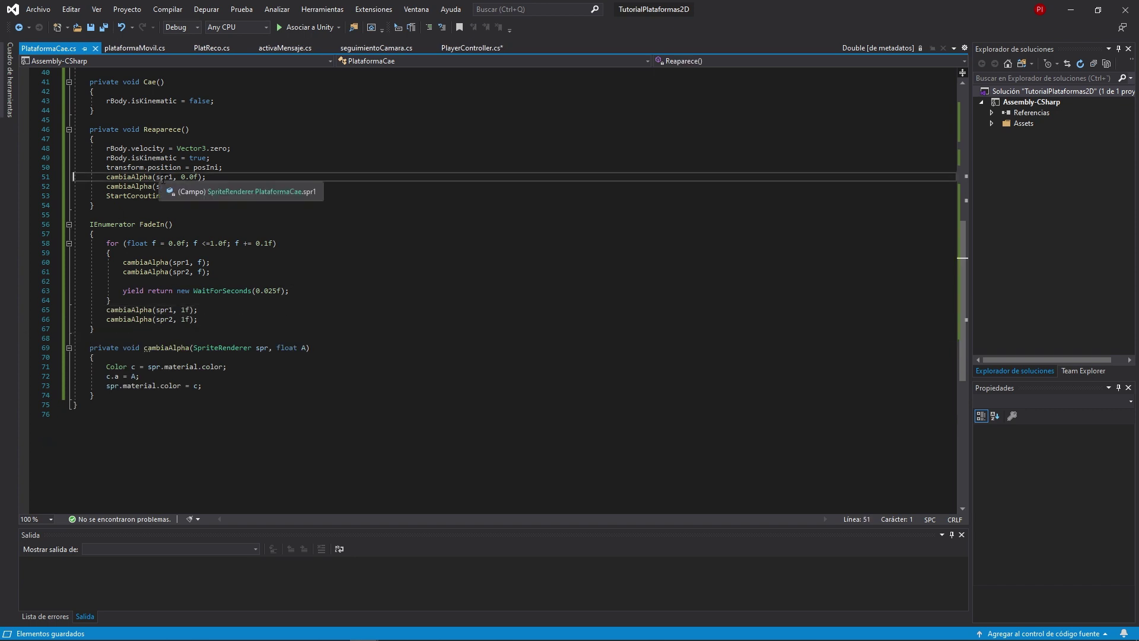
# Play-test by jumping the dinosaur onto the red falling platform, then return to Visual Studio
pyautogui.click(81, 283)
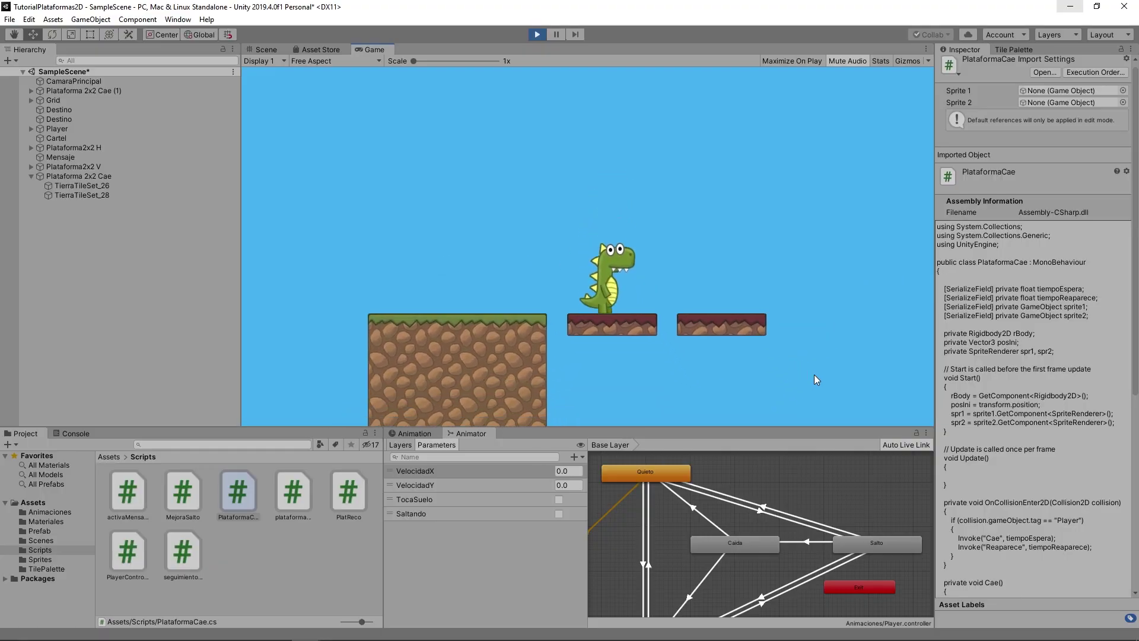
pyautogui.press('Left')
pyautogui.press('space')
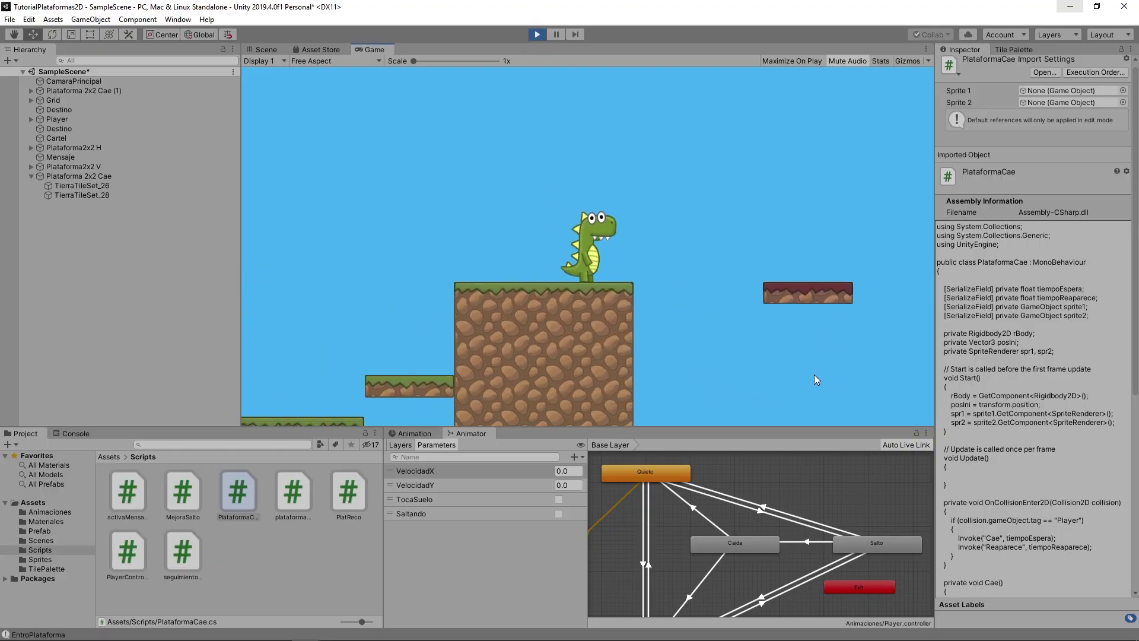
pyautogui.press('Right')
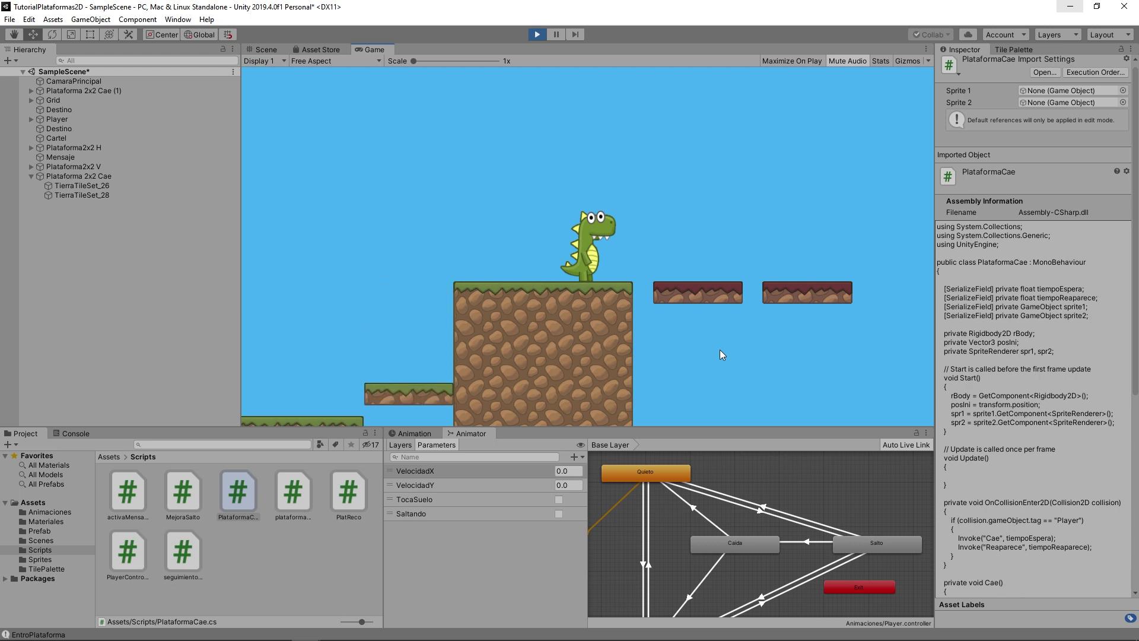
pyautogui.press('Right')
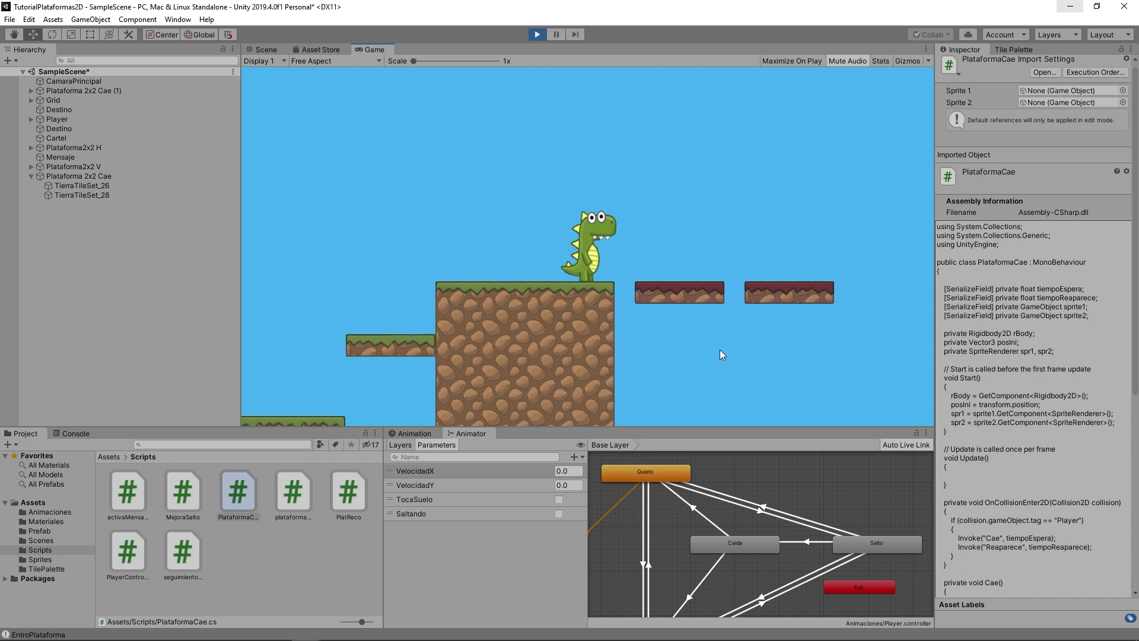
pyautogui.press('space')
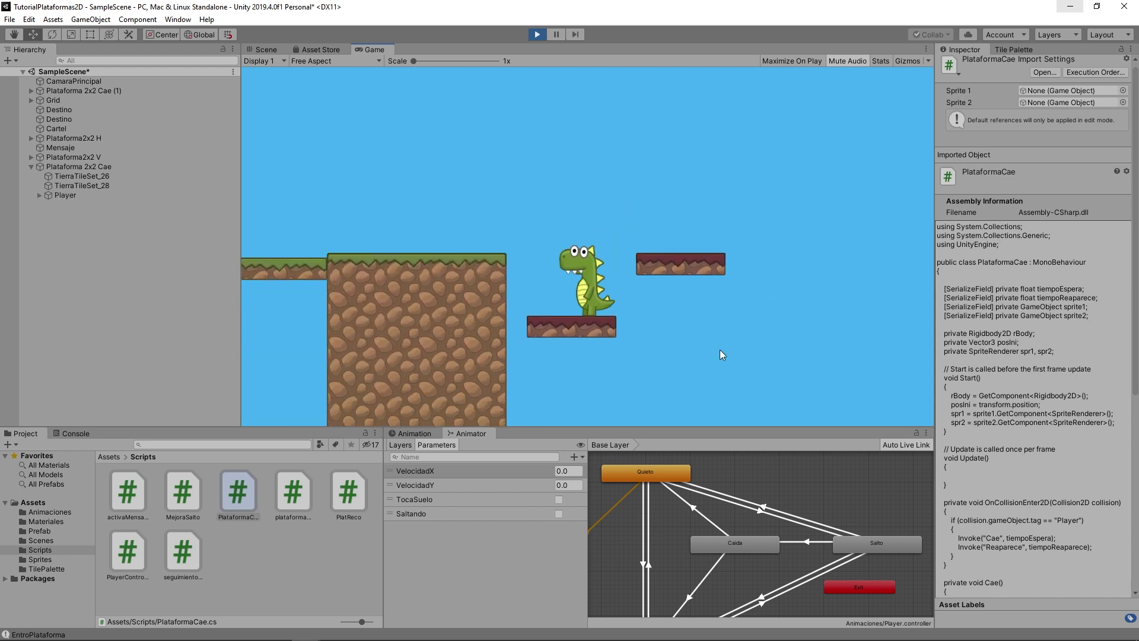
pyautogui.press('space')
pyautogui.press('Left')
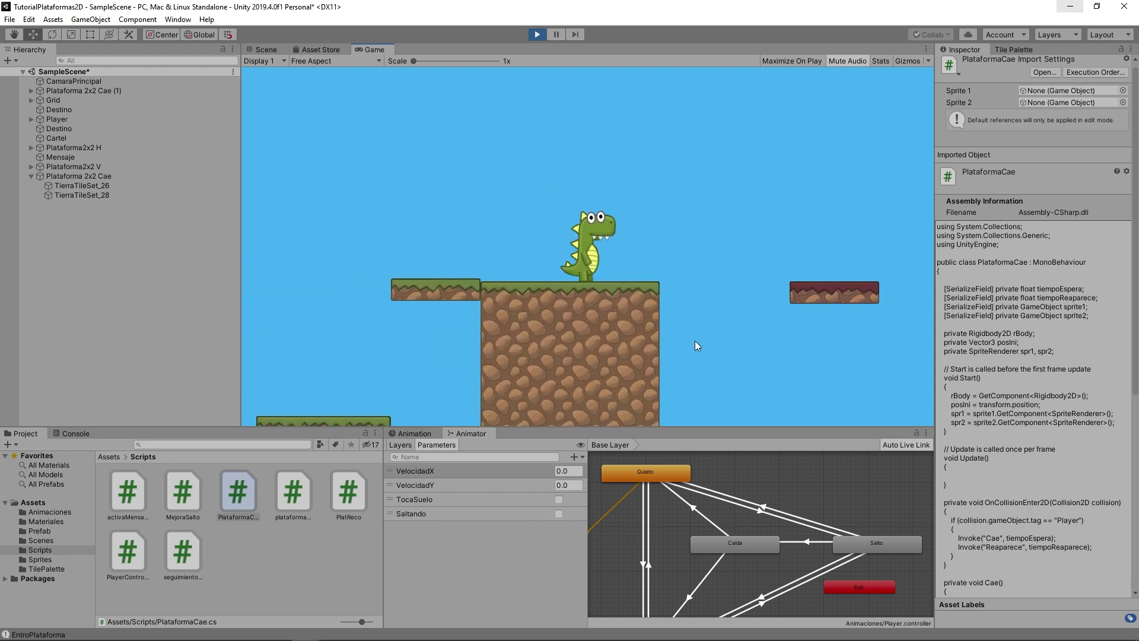
pyautogui.hotkey('alt', 'Tab')
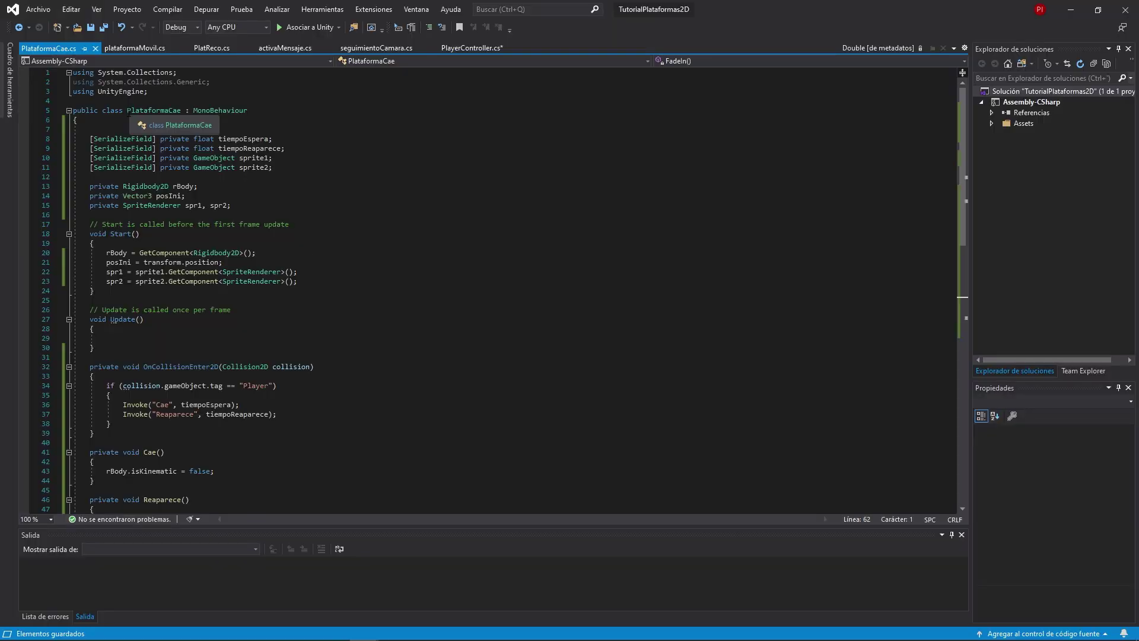
# Add fields private bool menea = false and private float meneDer = 1f, then save
pyautogui.click(347, 202)
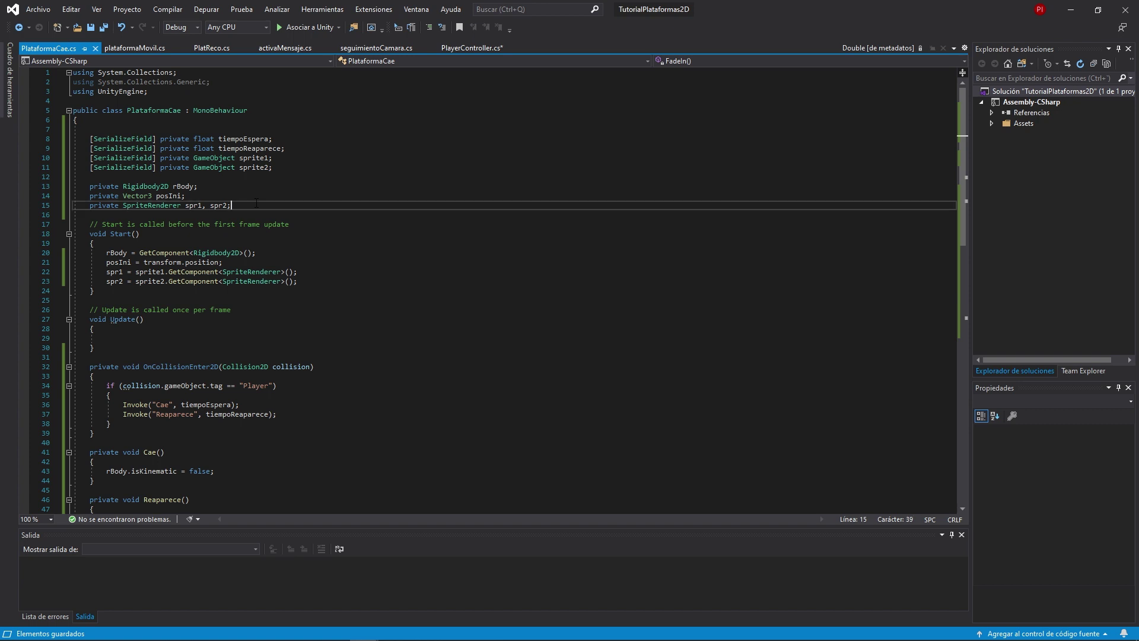
pyautogui.press('Return')
pyautogui.press('Return')
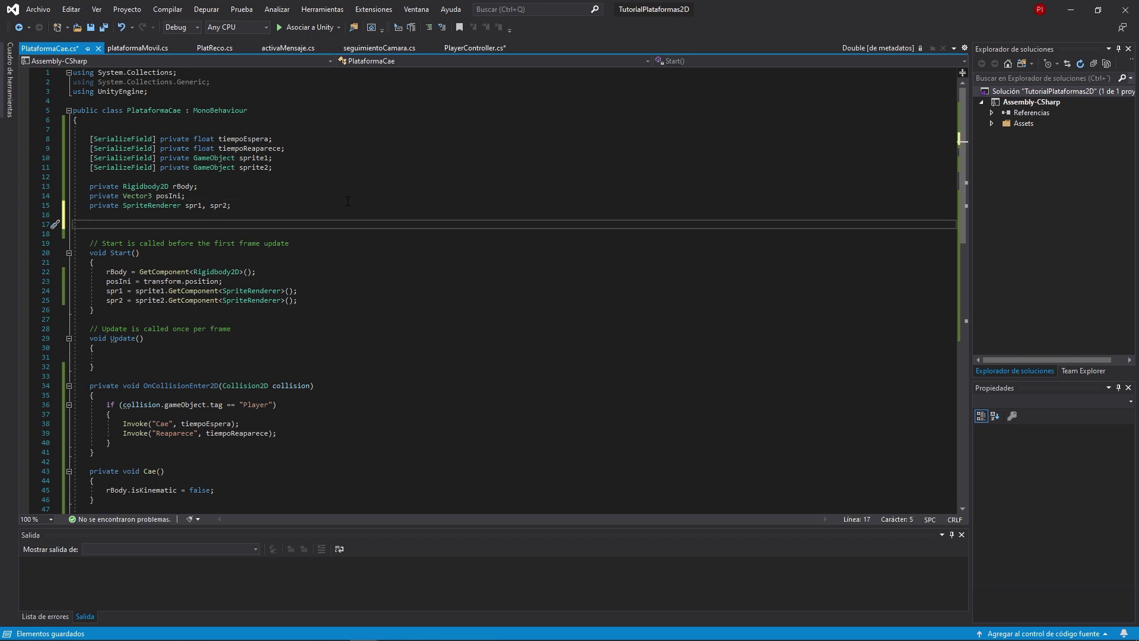
pyautogui.write('private ')
pyautogui.write('bool ')
pyautogui.write('m')
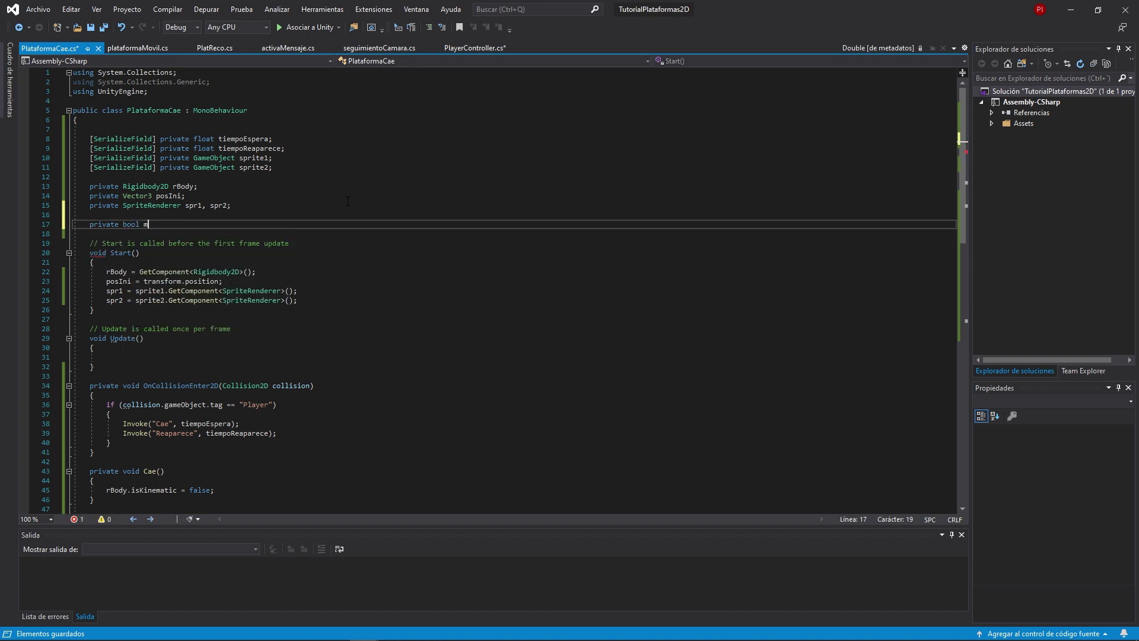
pyautogui.write('enea = false;')
pyautogui.press('Return')
pyautogui.write('priva')
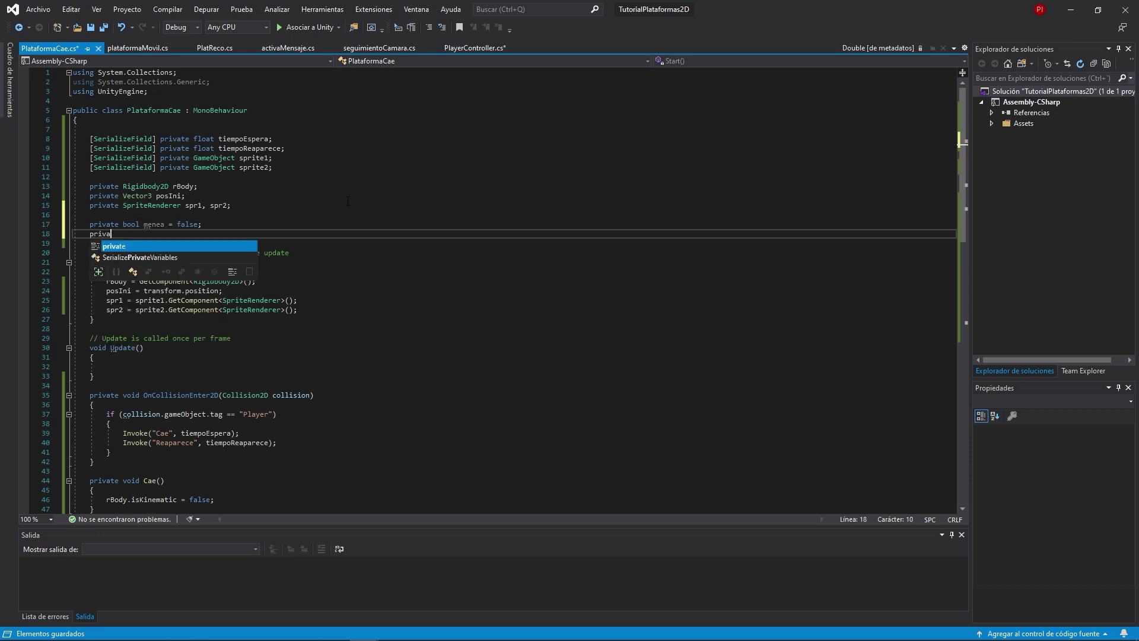
pyautogui.write('te float meneDer ')
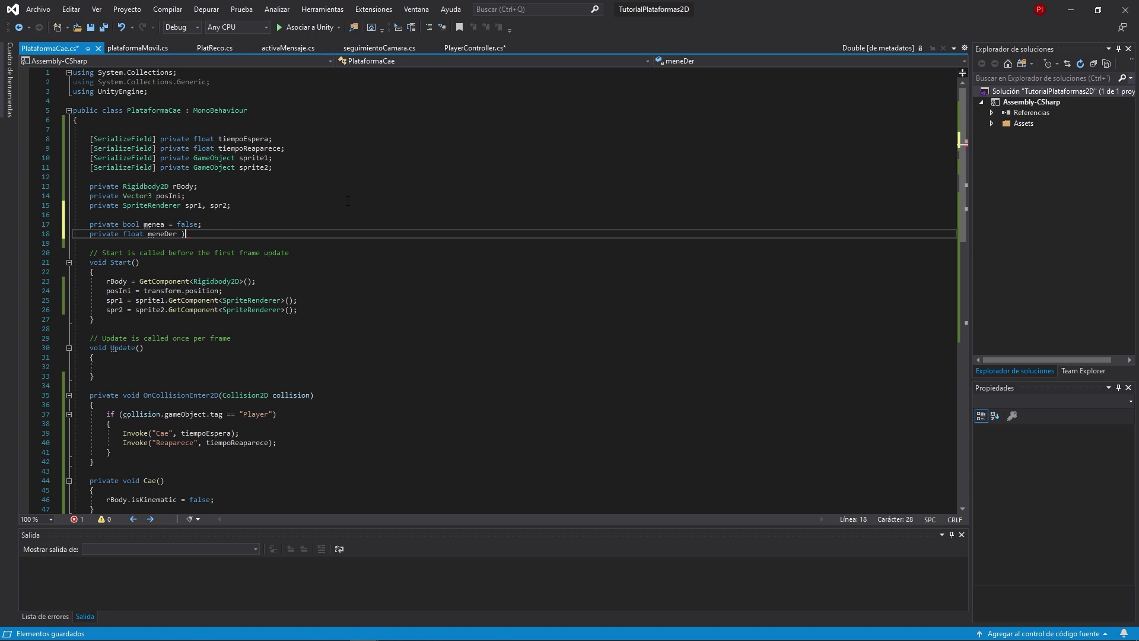
pyautogui.write('= ')
pyautogui.write('1f;')
pyautogui.hotkey('ctrl', 's')
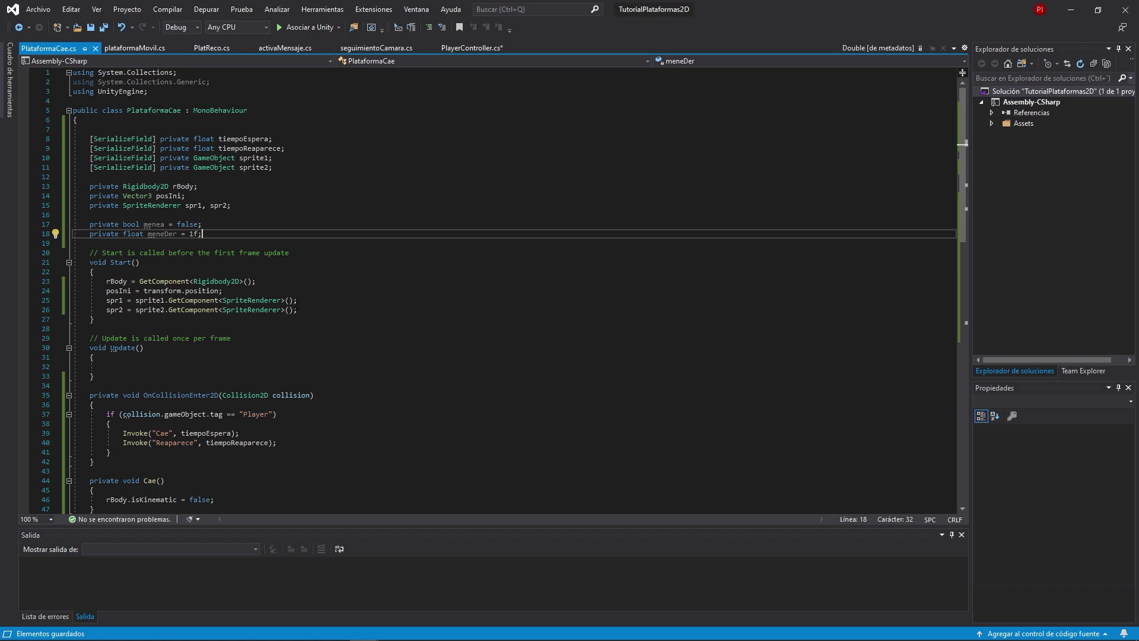
# In Update, begin an if (menea) block setting transform.position to a new Vector3
pyautogui.click(133, 364)
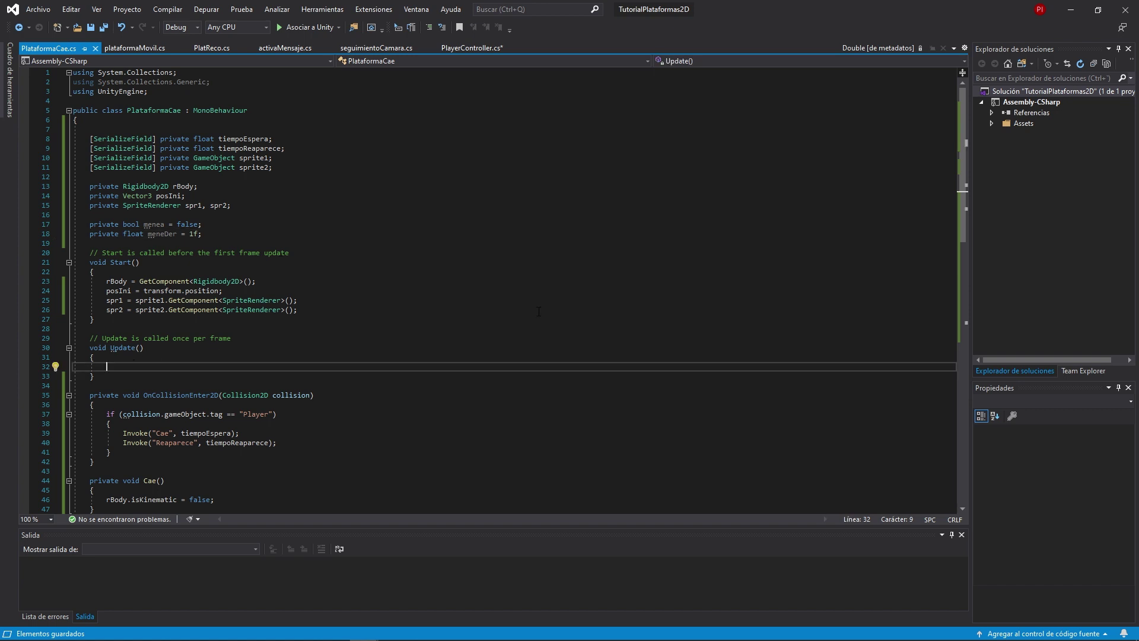
pyautogui.write('if (menea)')
pyautogui.press('Return')
pyautogui.write('{')
pyautogui.press('Return')
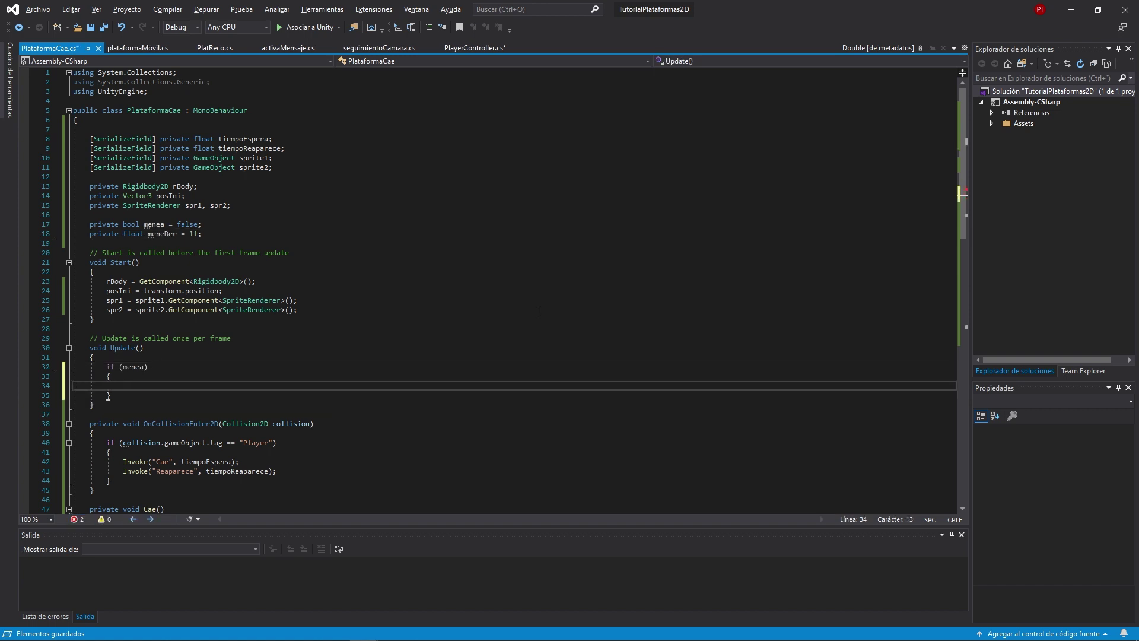
pyautogui.write('tr')
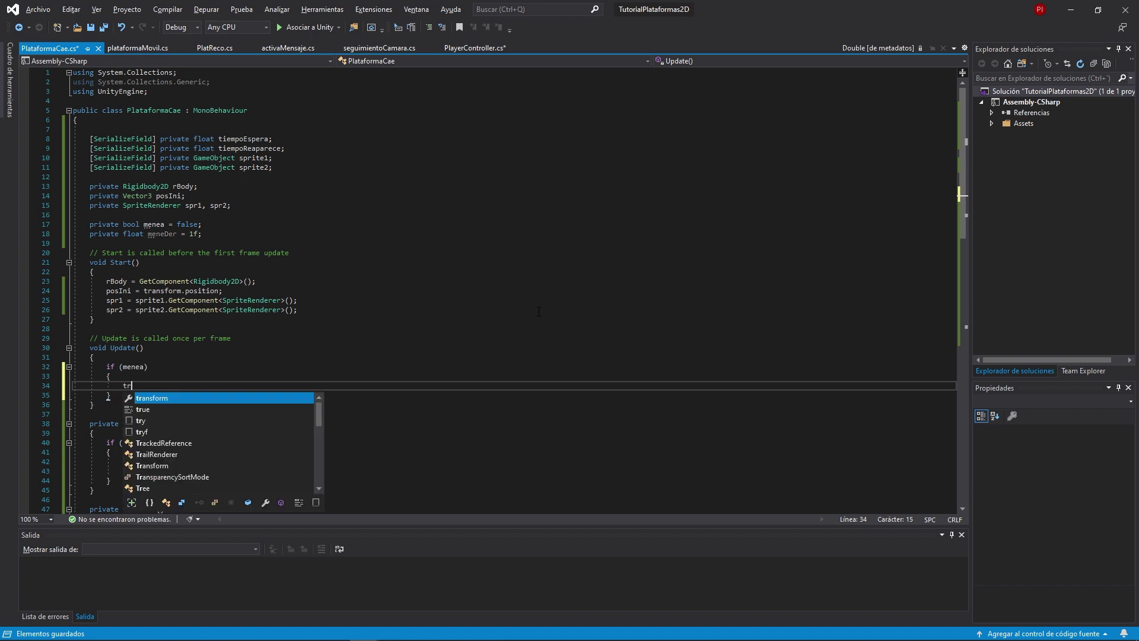
pyautogui.write('ansform.po')
pyautogui.press('Tab')
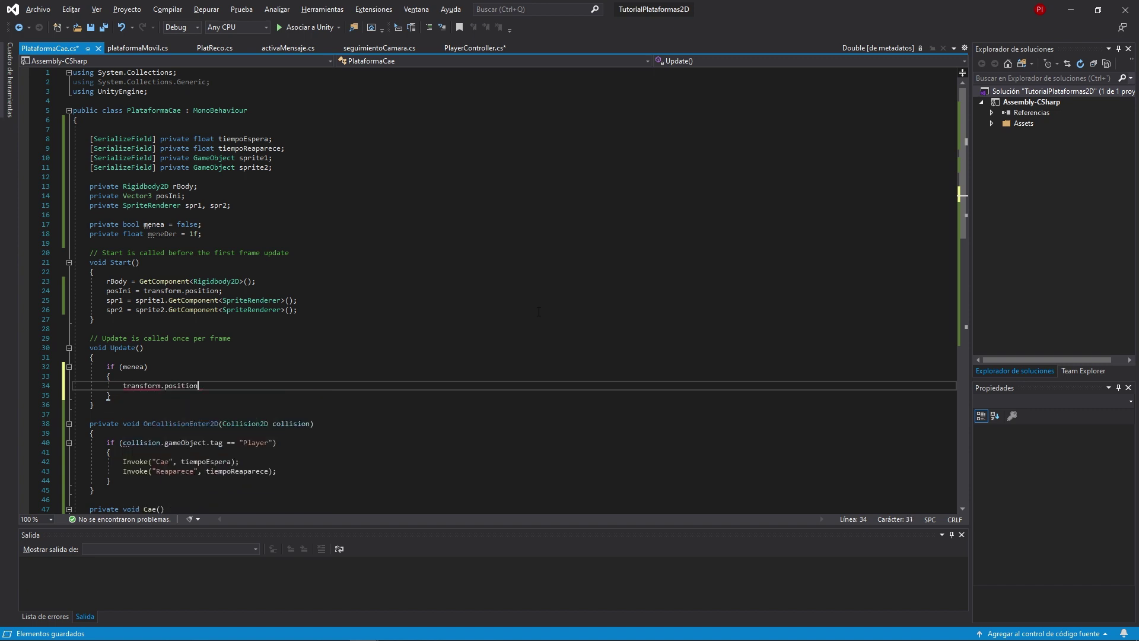
pyautogui.write(' = ne')
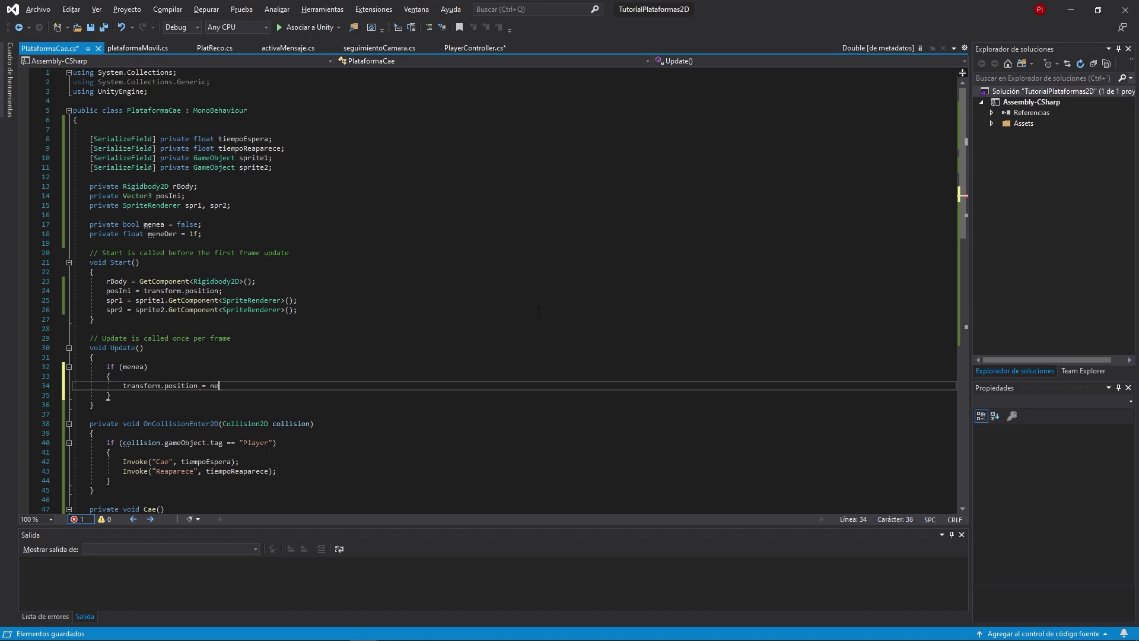
pyautogui.write('wve')
pyautogui.press('BackSpace')
pyautogui.write('ve')
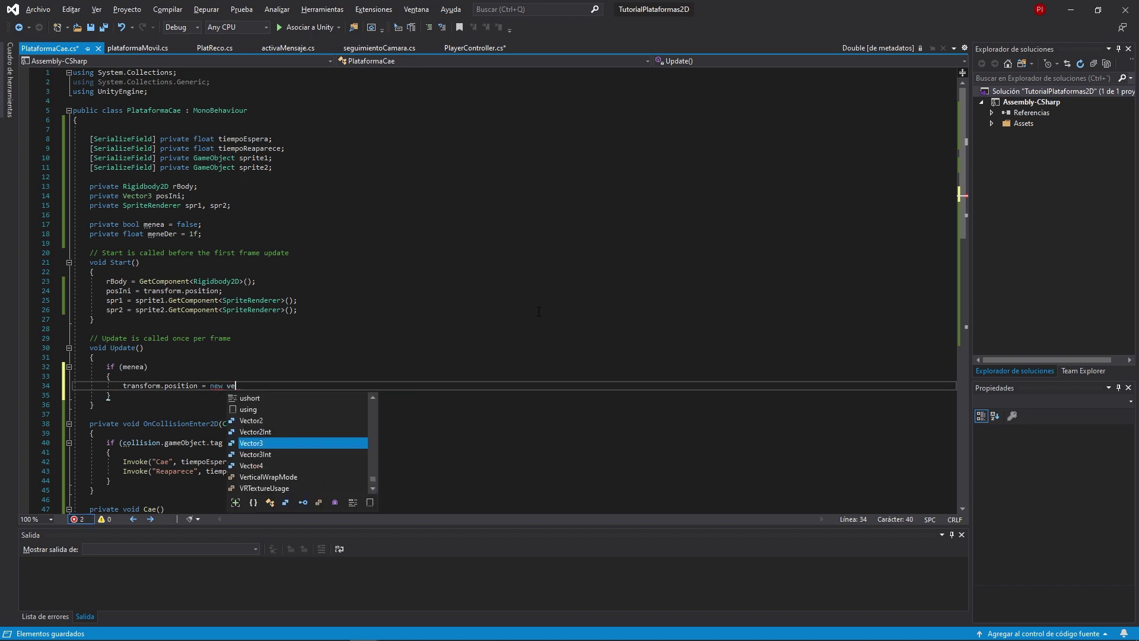
pyautogui.press('Tab')
pyautogui.write('(')
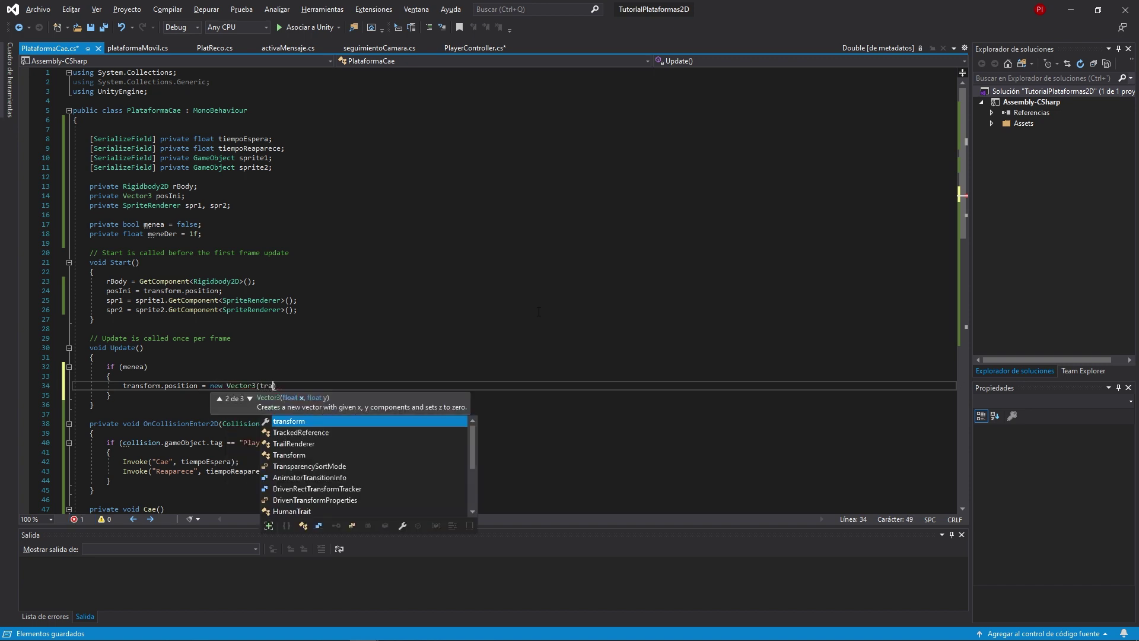
pyautogui.write('transform.x+')
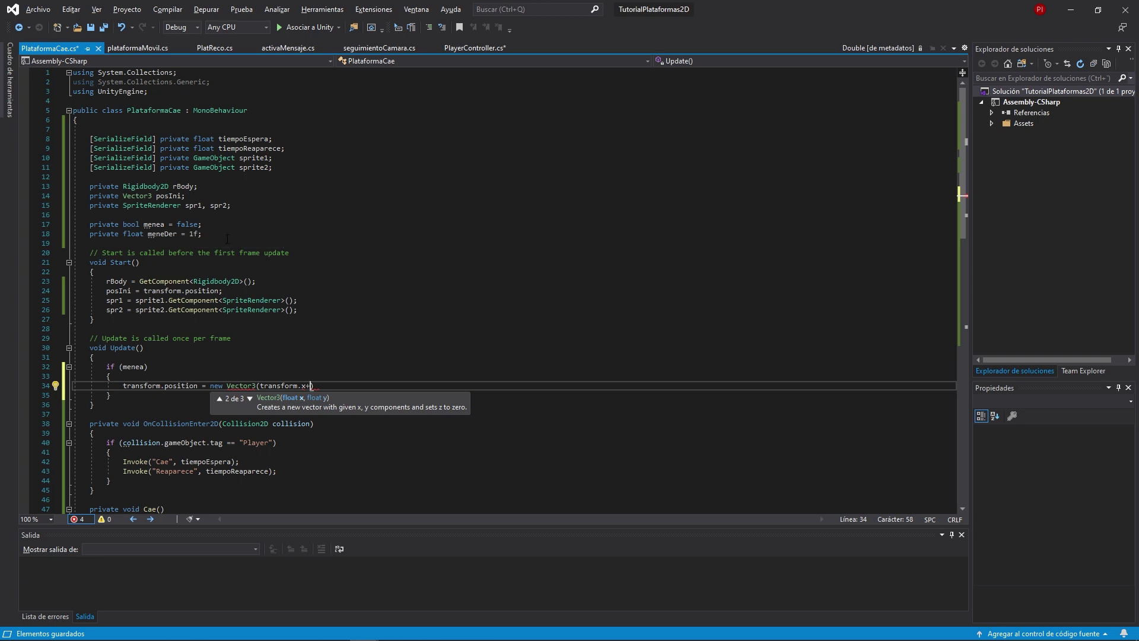
# Change the meneDer starting value from 1 to 0.02f and save
pyautogui.click(193, 234)
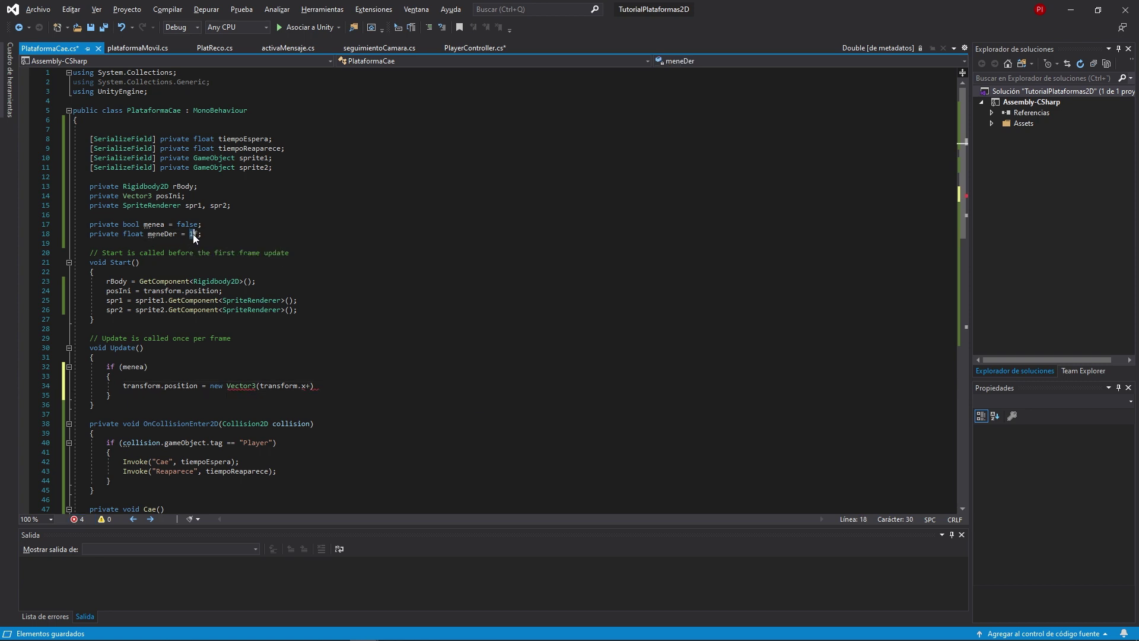
pyautogui.press('BackSpace')
pyautogui.write('0.02')
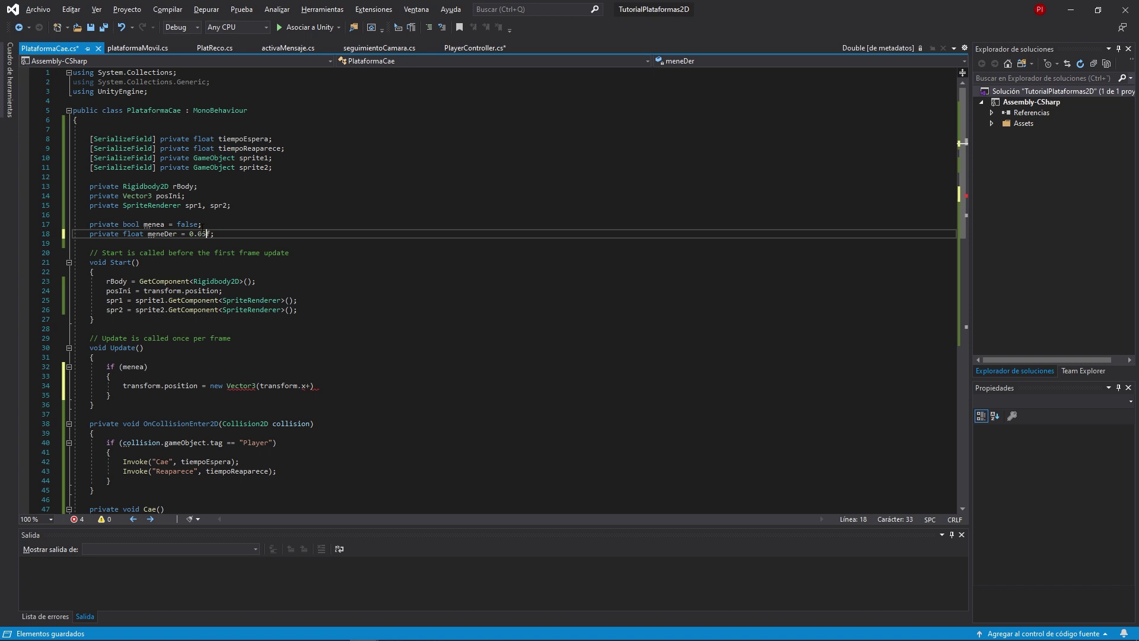
pyautogui.hotkey('ctrl', 's')
# Complete the Vector3 as position.x + meneaDer, position.y, position.z and save
pyautogui.click(374, 386)
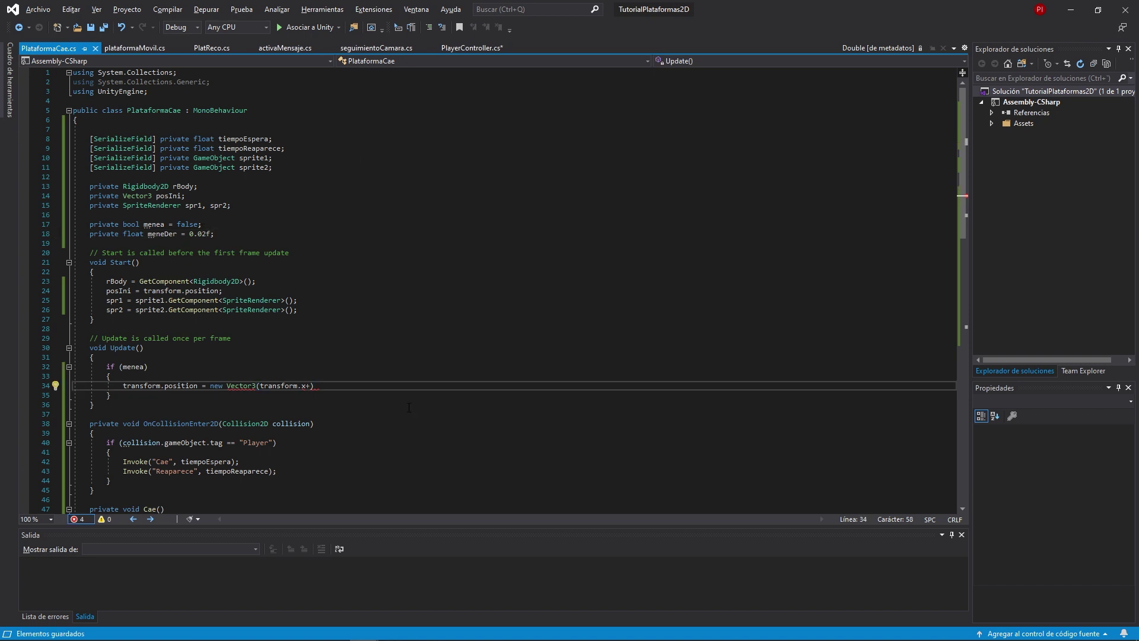
pyautogui.write('meneaDer')
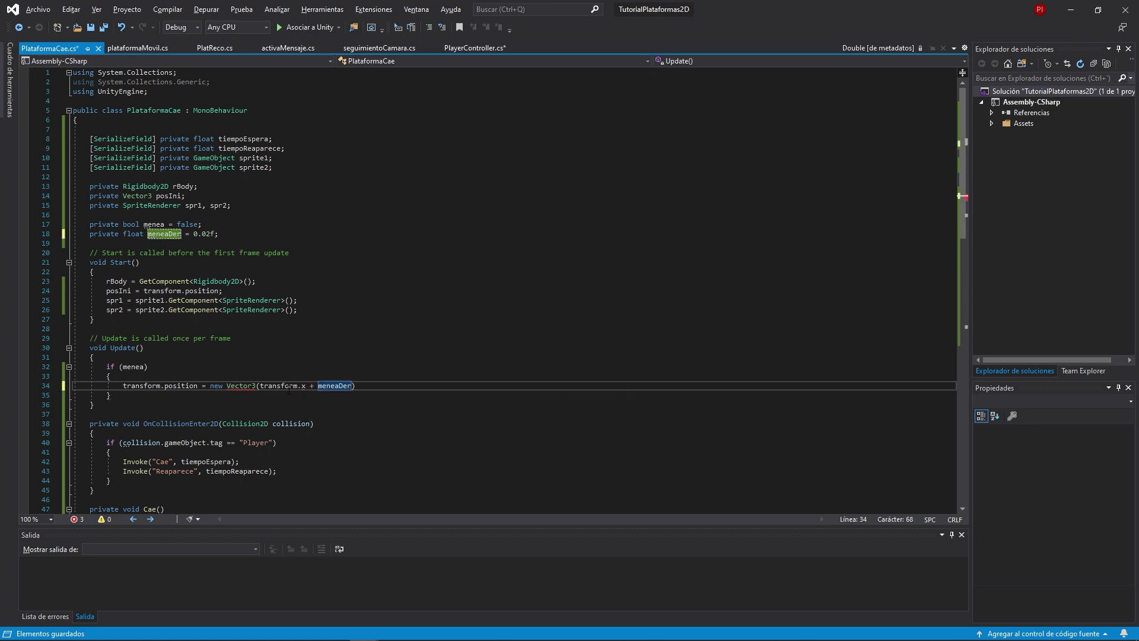
pyautogui.click(301, 390)
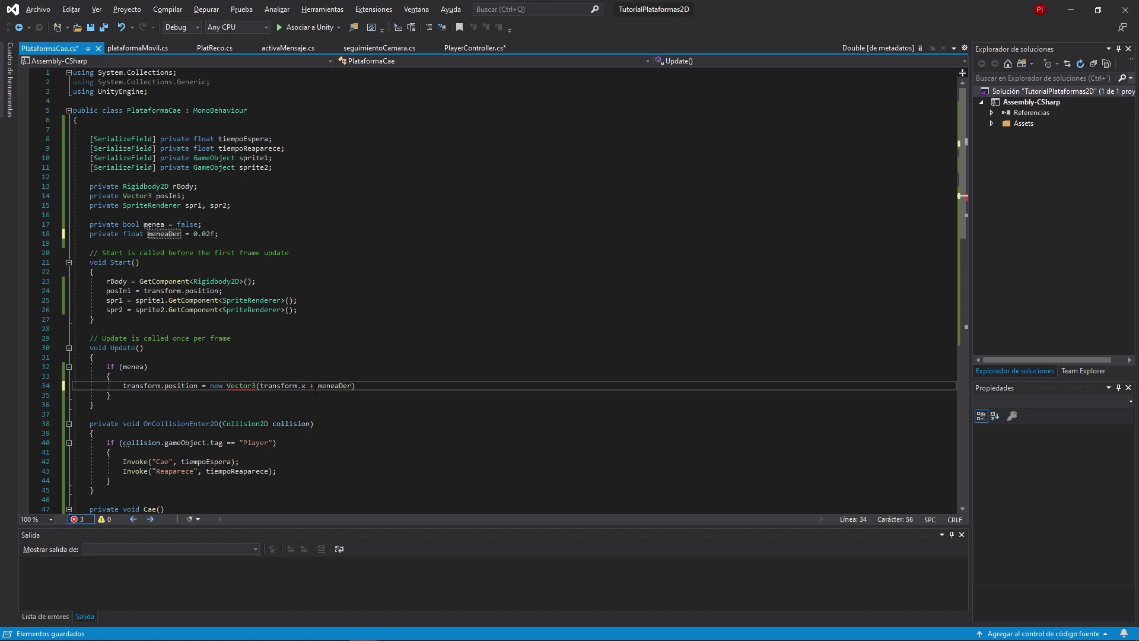
pyautogui.write('position.')
pyautogui.press('End')
pyautogui.press('Left')
pyautogui.write('.ToString tra')
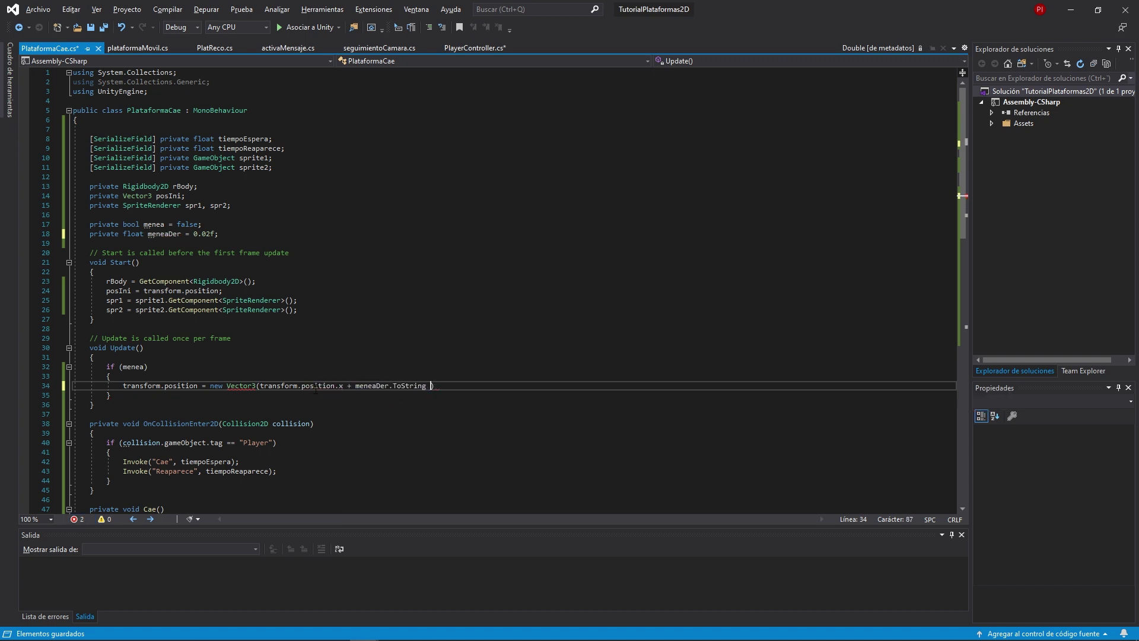
pyautogui.write('nsform.posi')
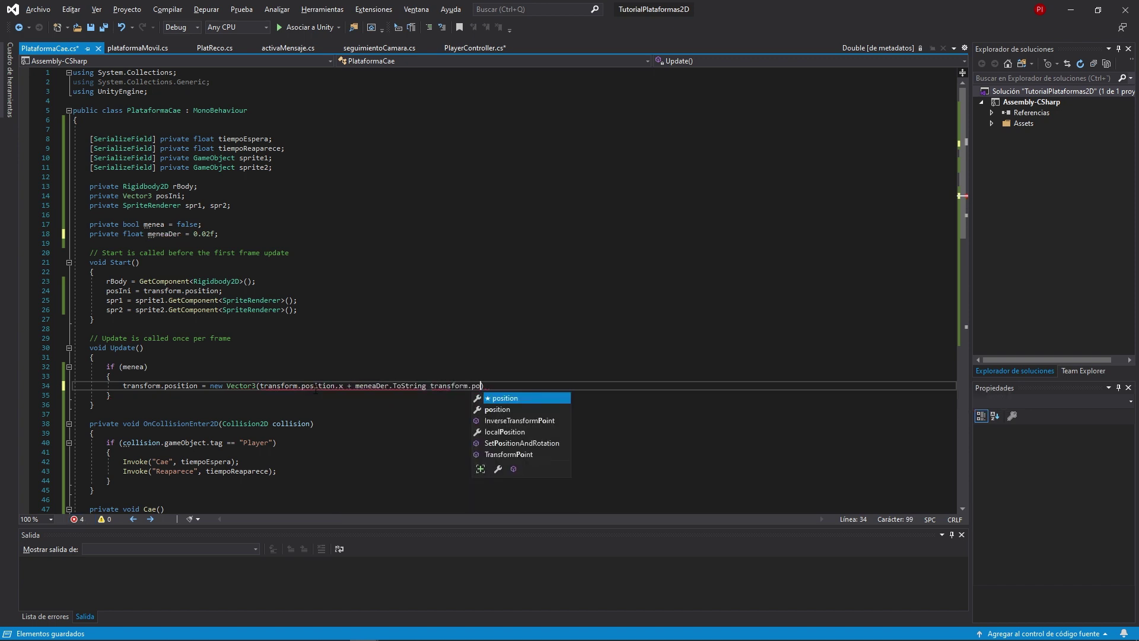
pyautogui.write('tion.y, ')
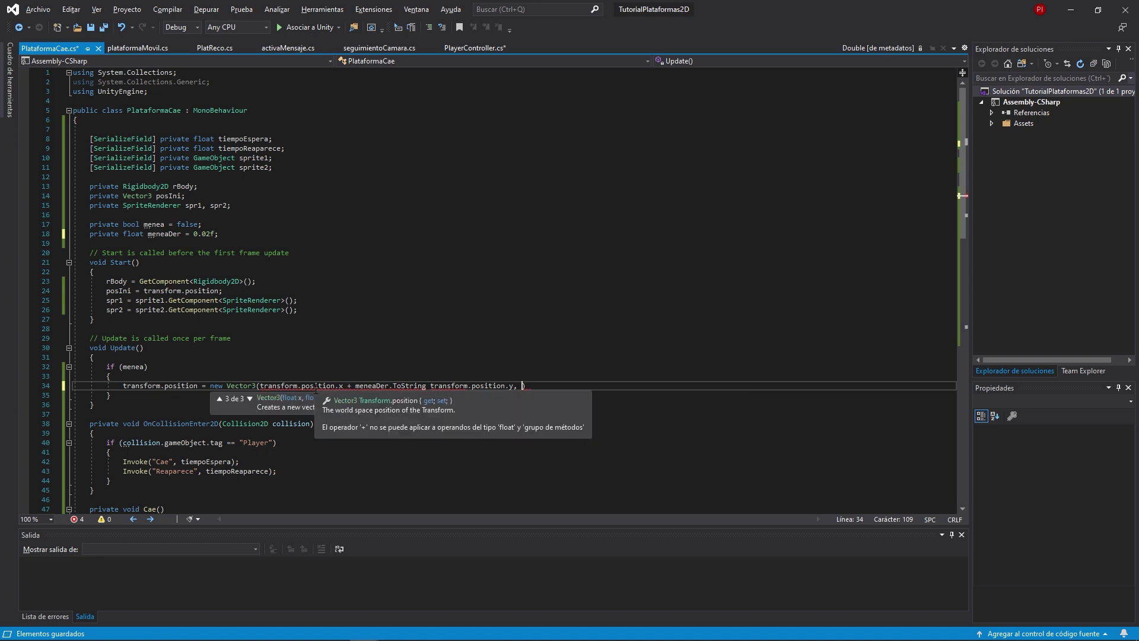
pyautogui.write('transform.position')
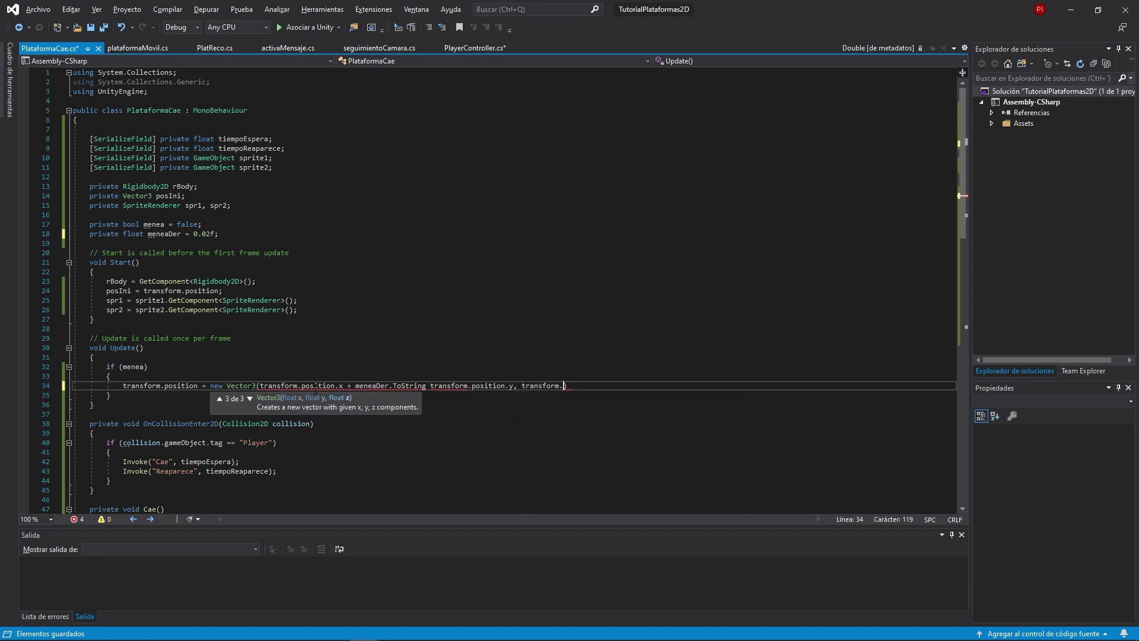
pyautogui.write('.z);')
pyautogui.press('BackSpace')
pyautogui.hotkey('ctrl', 's')
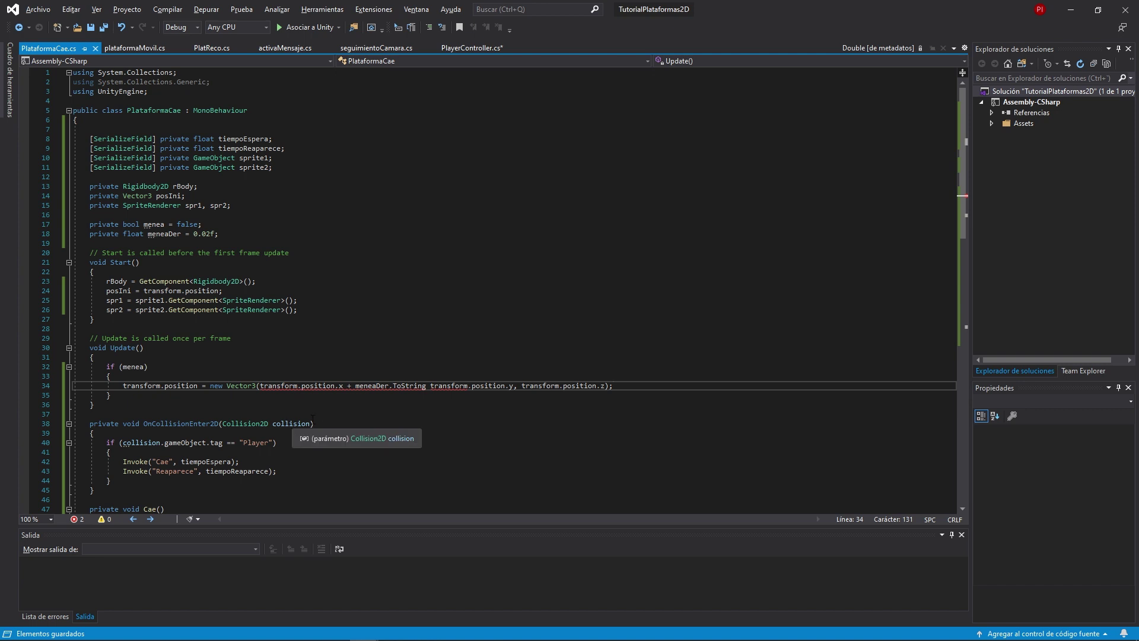
# Remove the stray .ToString after meneaDer and add a line below the position update
pyautogui.click(426, 389)
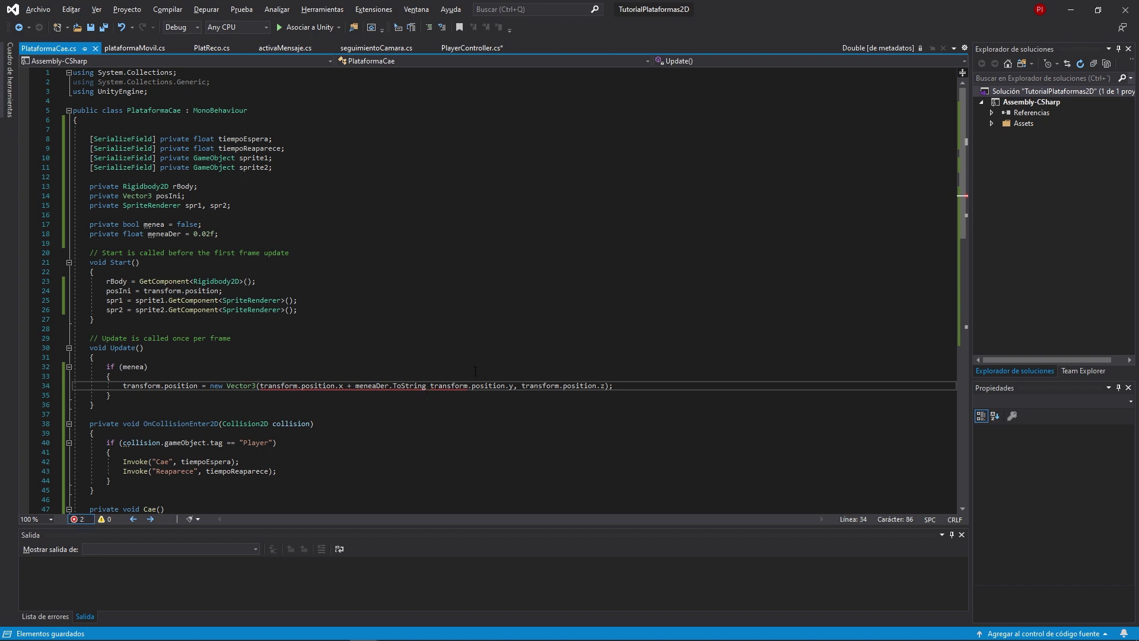
pyautogui.press('BackSpace')
pyautogui.press('BackSpace')
pyautogui.press('BackSpace')
pyautogui.write(',')
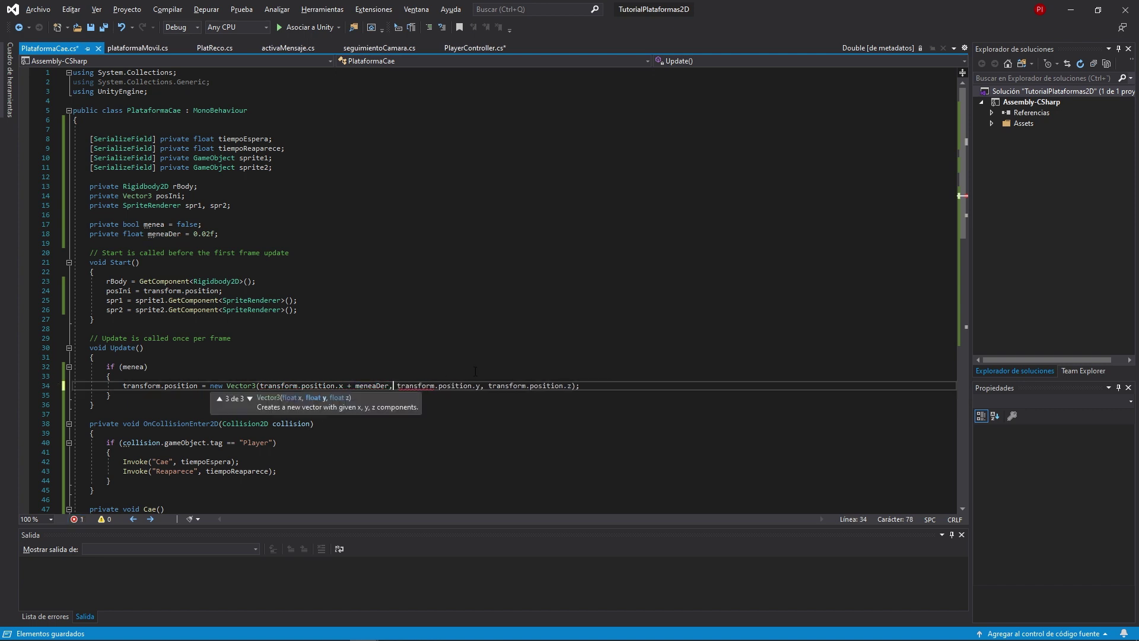
pyautogui.click(596, 386)
pyautogui.press('Return')
pyautogui.write('if')
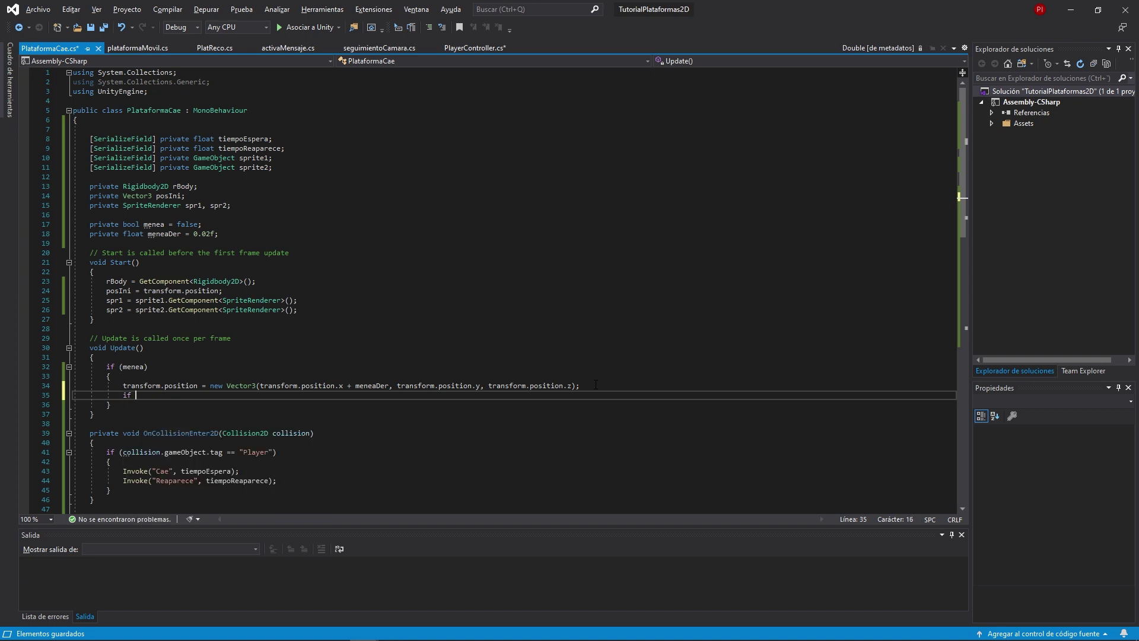
# Start the condition transform.position.x >= posIni.x + margen and add a serialized float margen field
pyautogui.write('(transform.po')
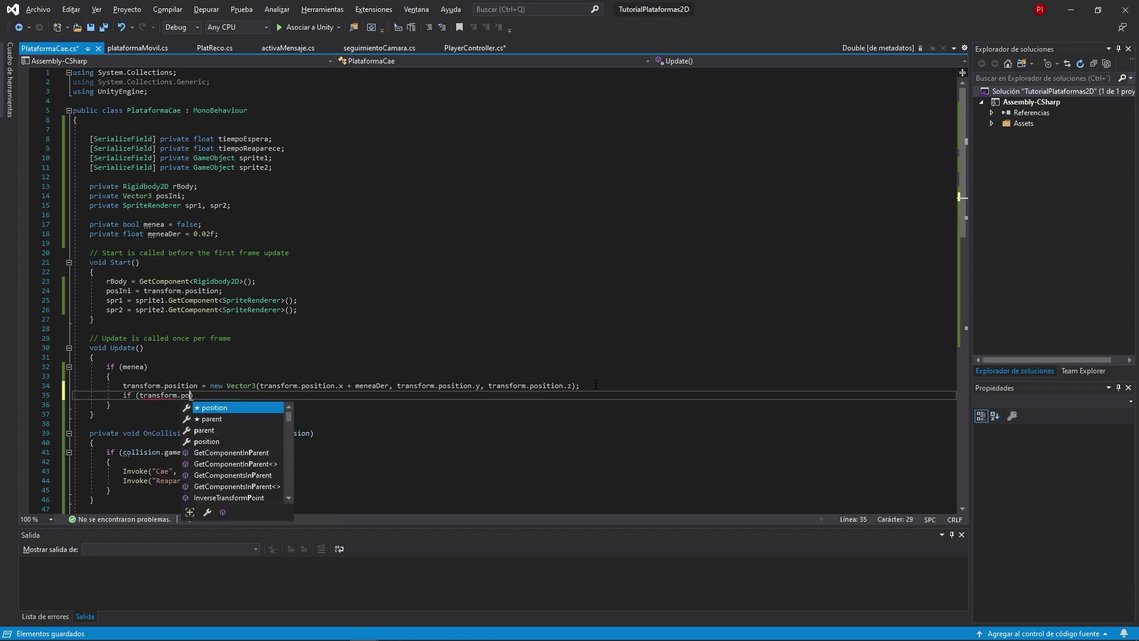
pyautogui.write('s')
pyautogui.press('Tab')
pyautogui.write('.x >')
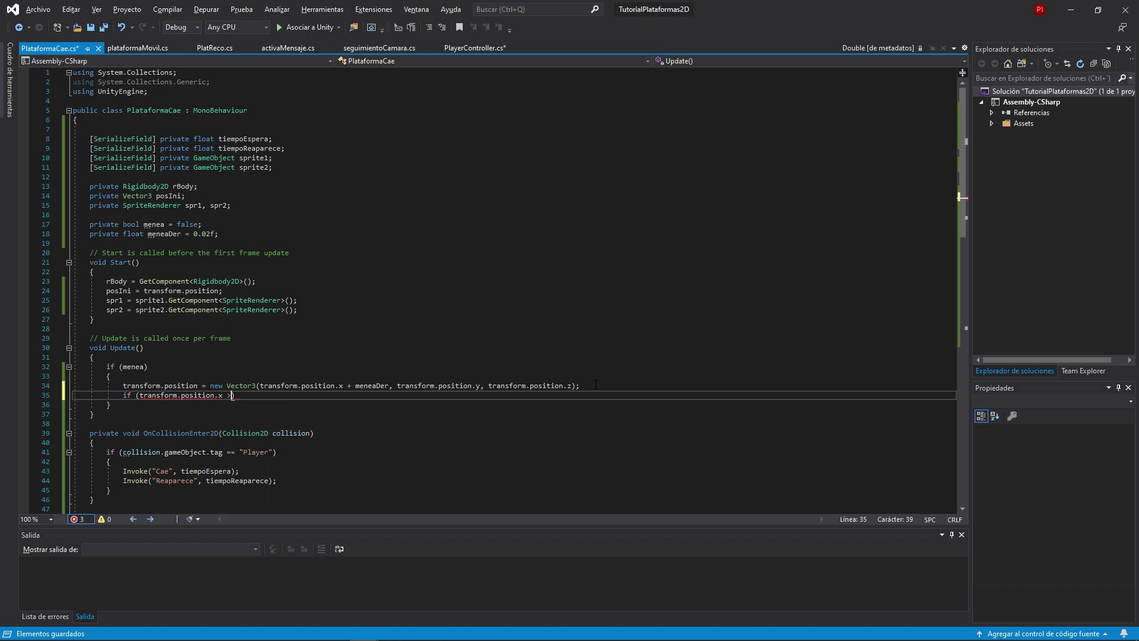
pyautogui.write('= postIni')
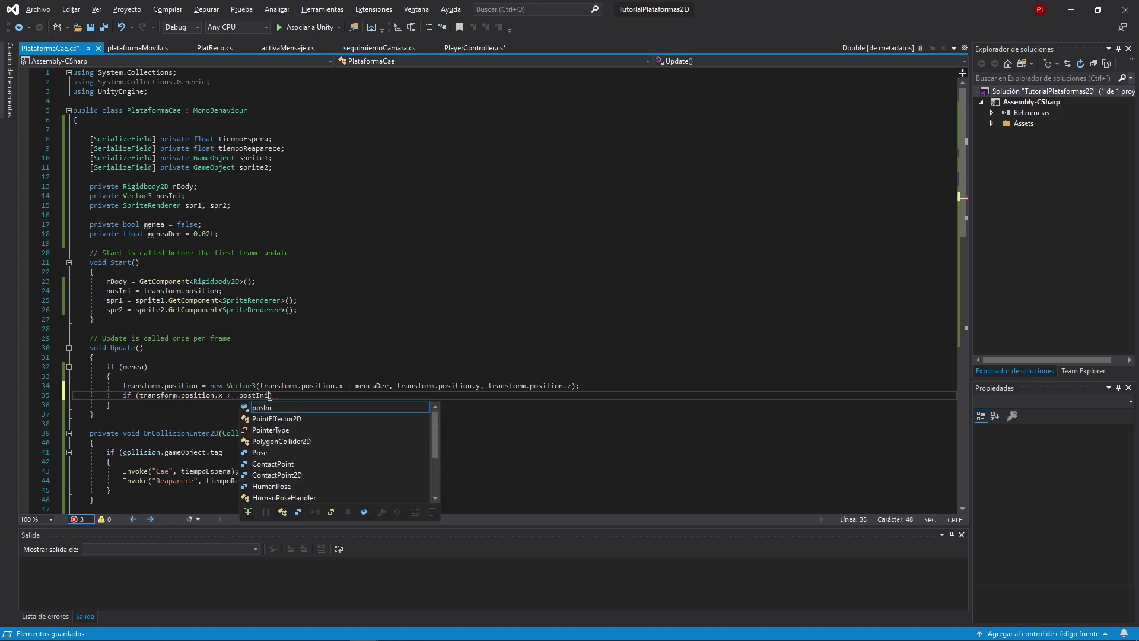
pyautogui.write('.x')
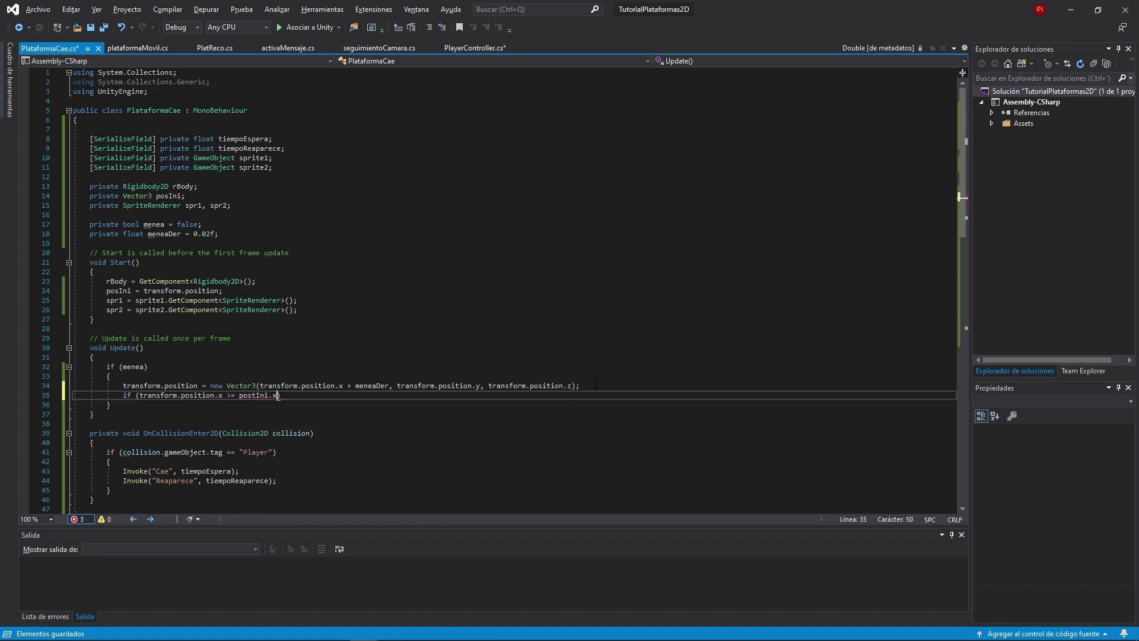
pyautogui.write(' + ')
pyautogui.write('margen')
pyautogui.click(297, 148)
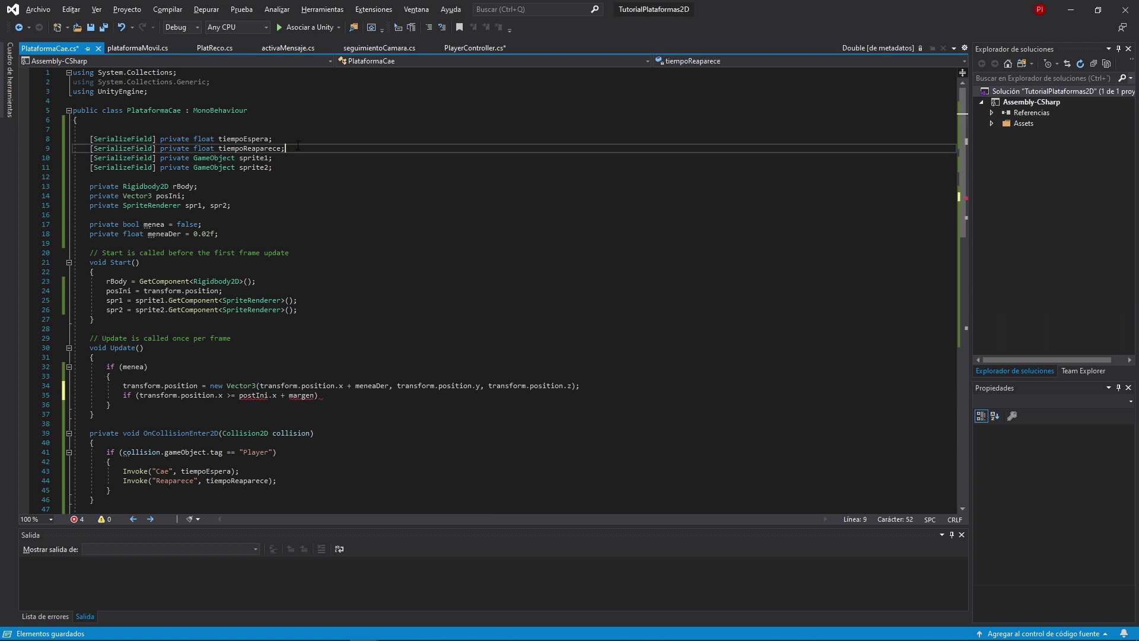
pyautogui.press('Return')
pyautogui.write('[s')
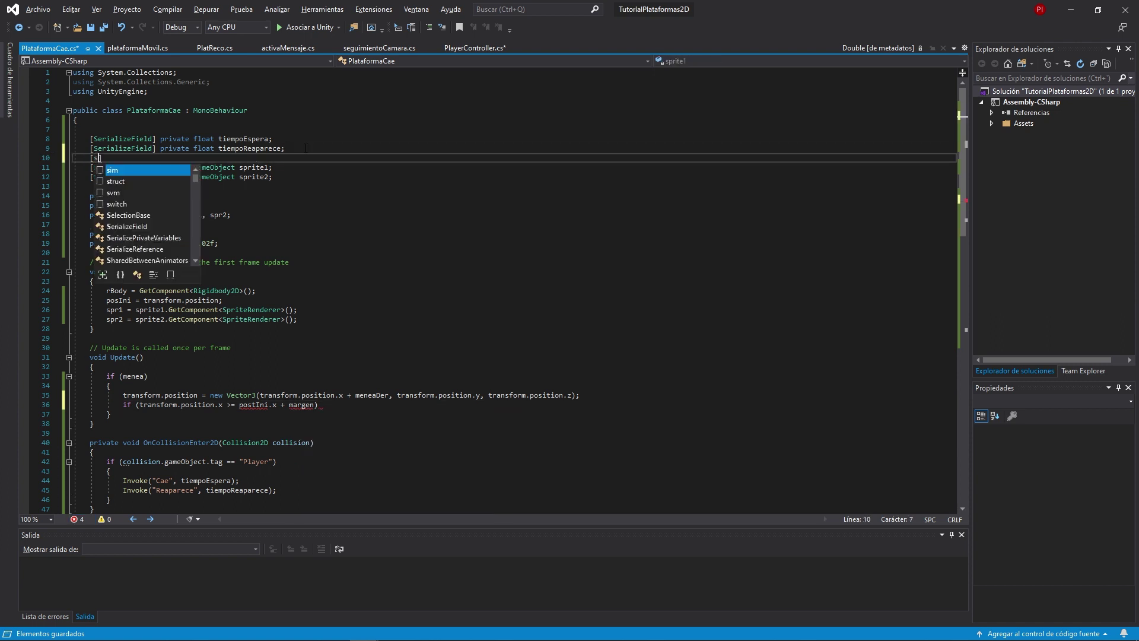
pyautogui.write('eria] private float ')
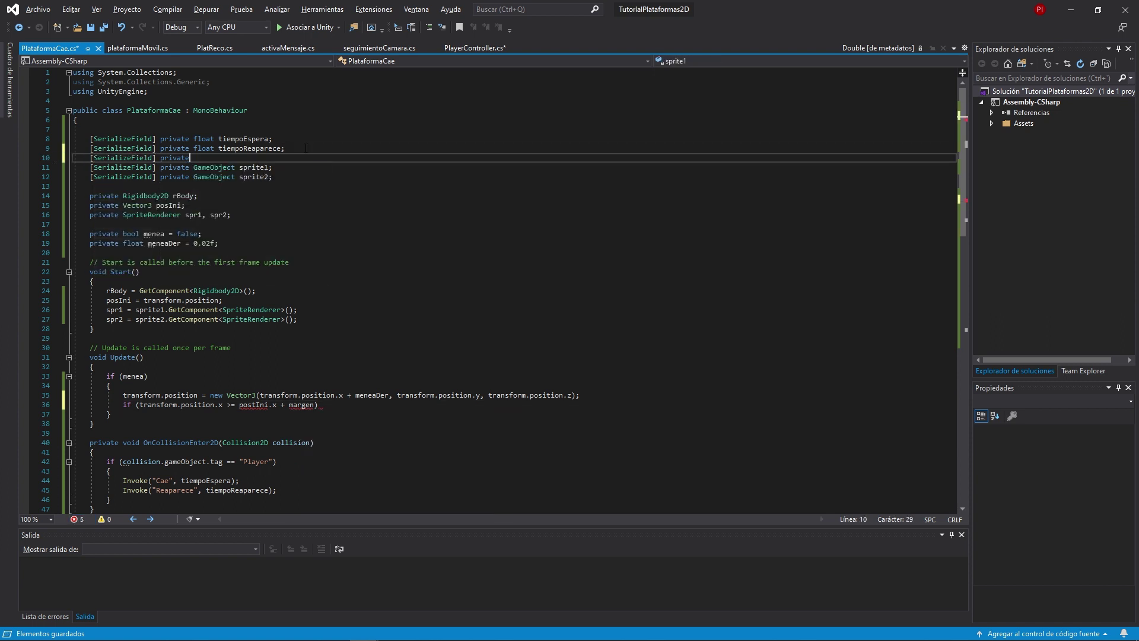
pyautogui.write('margen;')
# Fix postIni to posIni, add || x <= posIni.x - margen, flip meneaDer *= -1, and save
pyautogui.click(255, 404)
pyautogui.press('BackSpace')
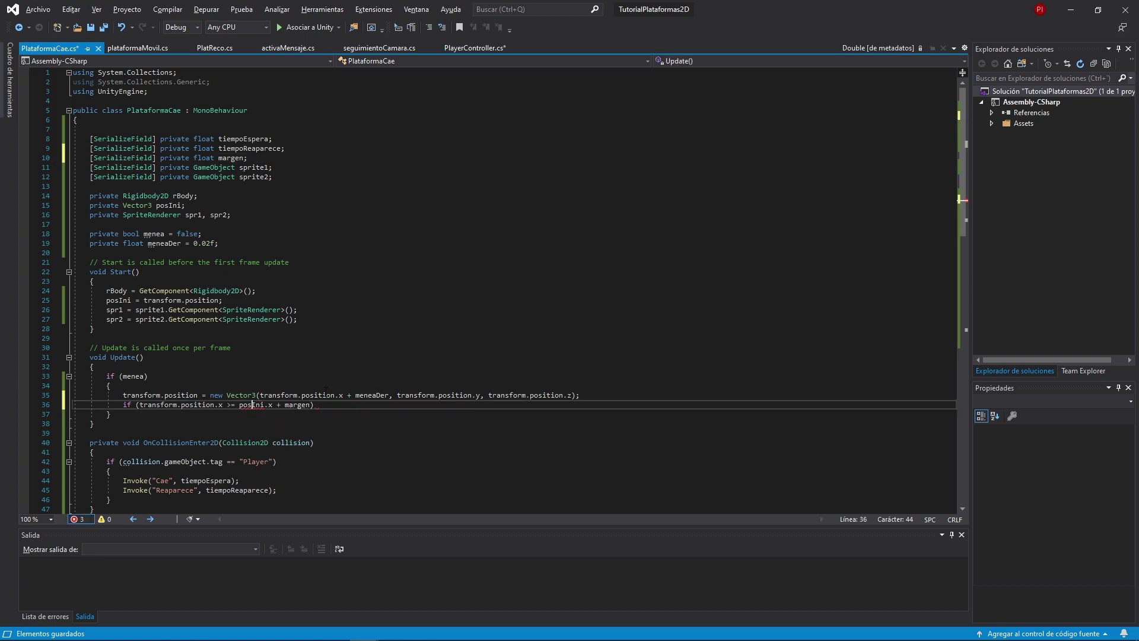
pyautogui.write('|| transform.')
pyautogui.write('position.x')
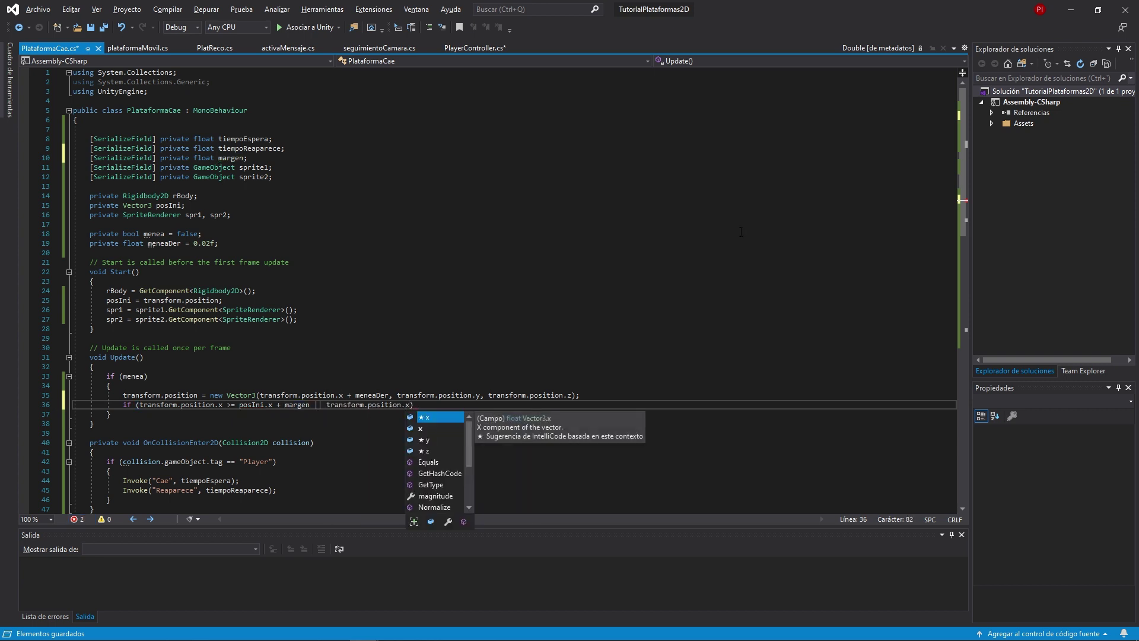
pyautogui.write(' <=')
pyautogui.write('pos')
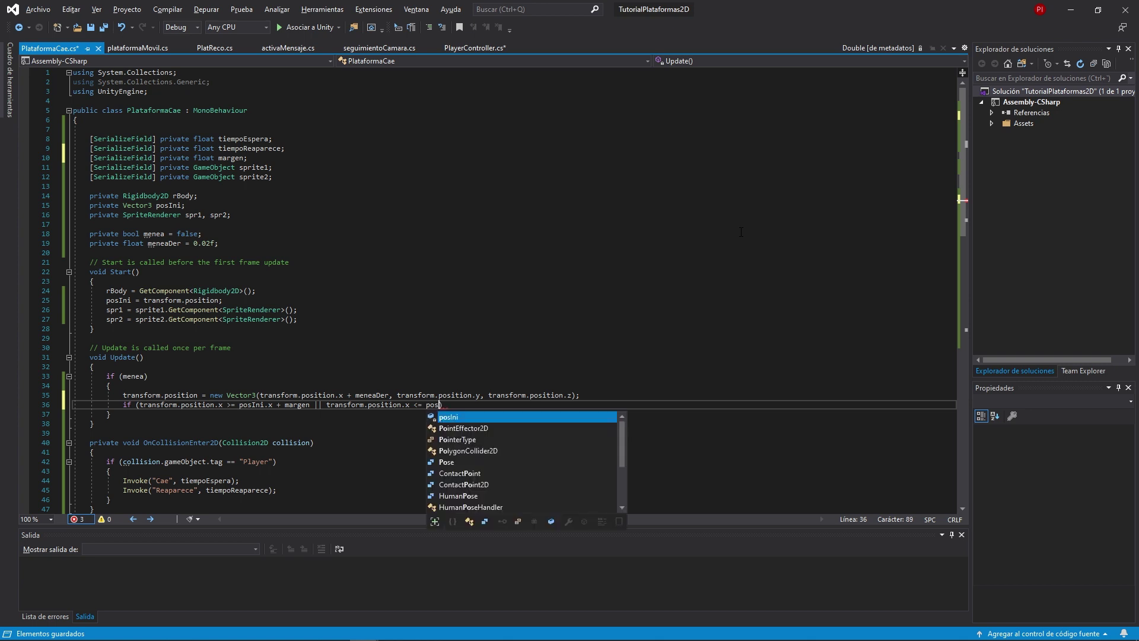
pyautogui.write('Ini.x - ')
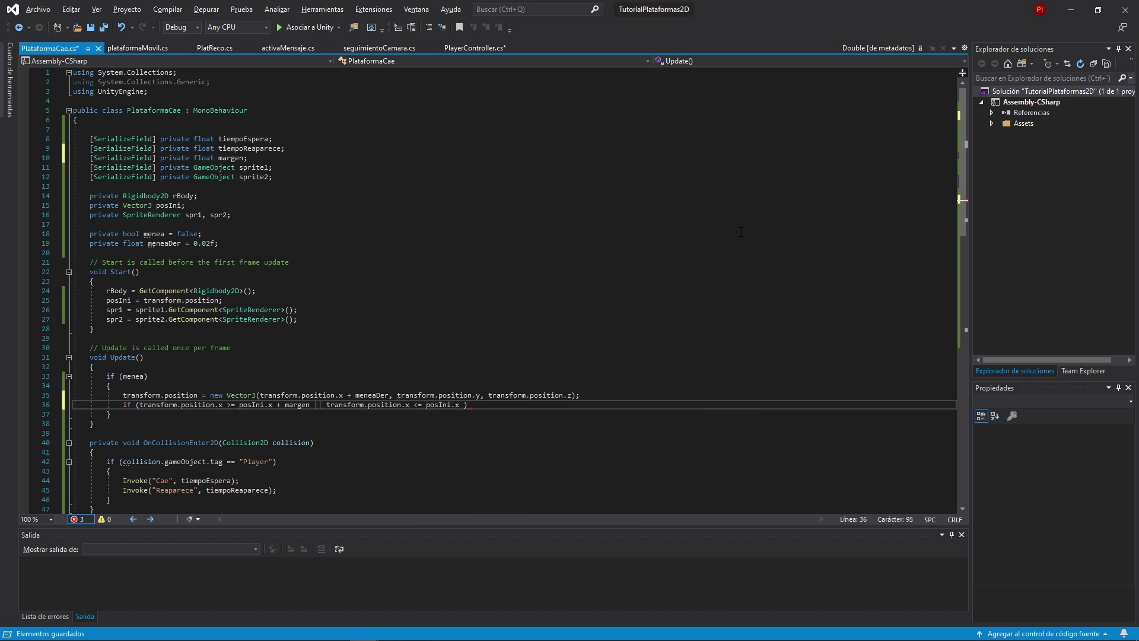
pyautogui.write('margen)')
pyautogui.write(' * mene')
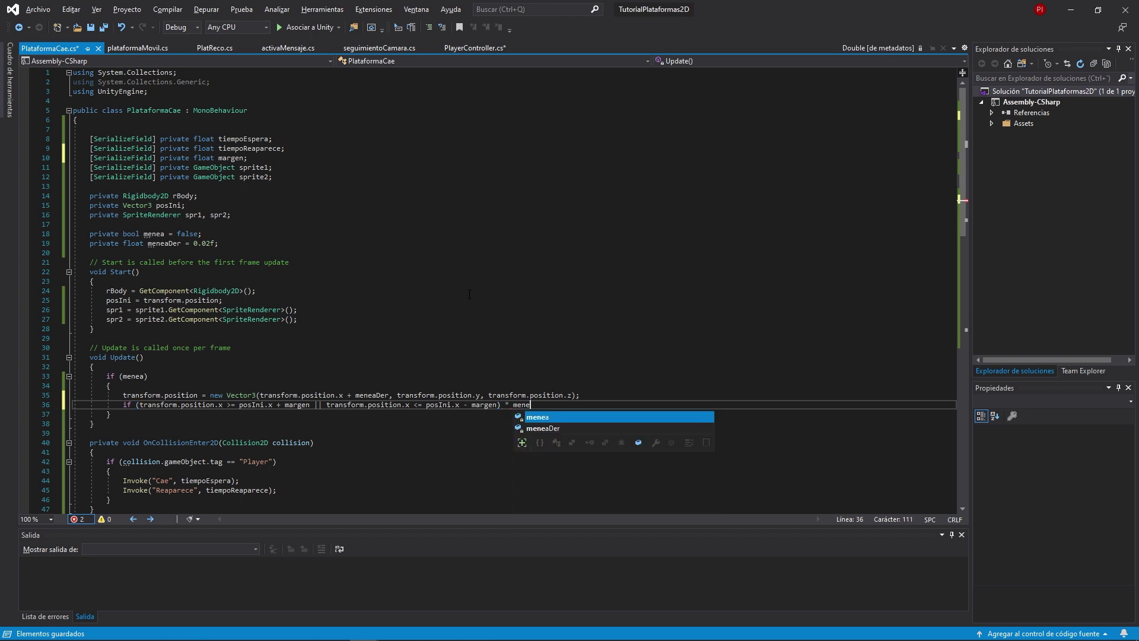
pyautogui.write('aDer *= -1M')
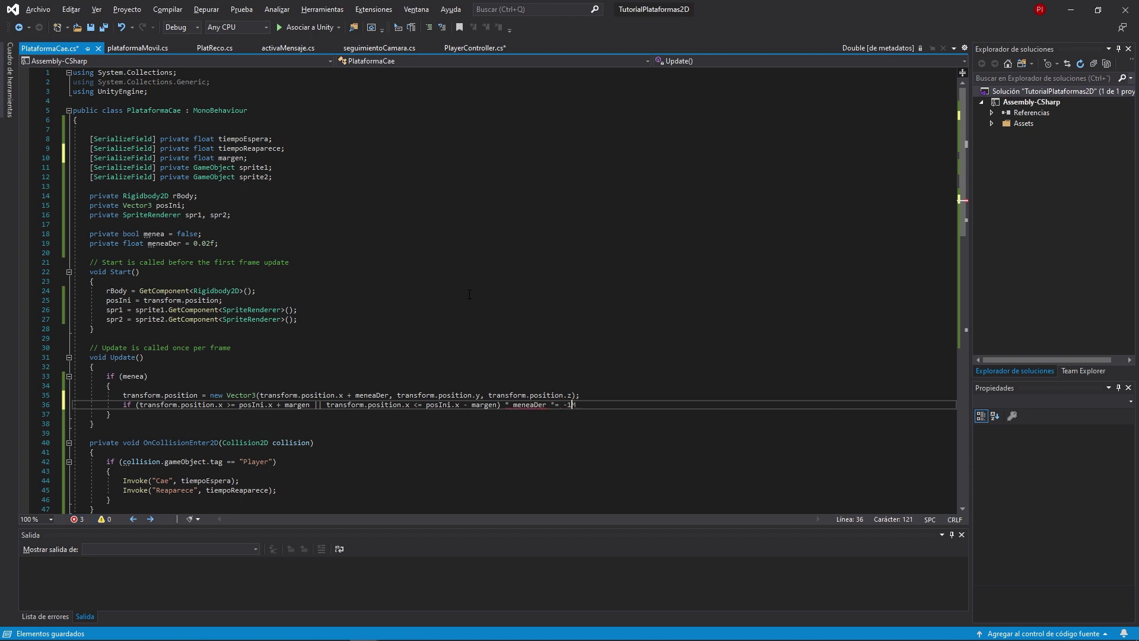
pyautogui.write(';')
pyautogui.hotkey('ctrl', 's')
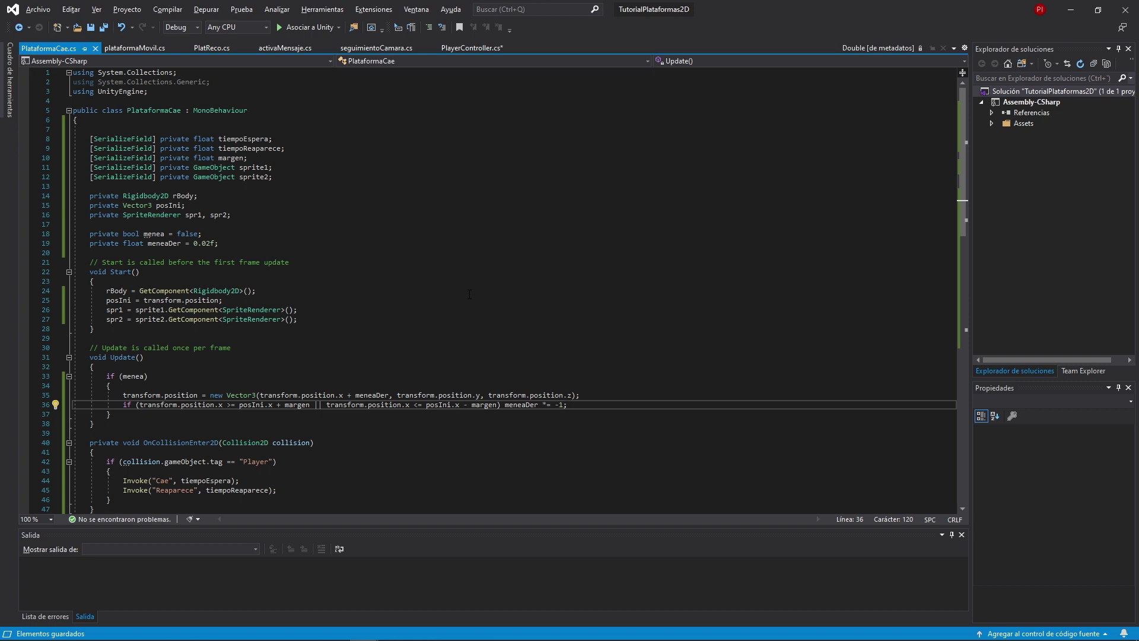
# Delete the duplicate falling platform Plataforma 2x2 Cae (1) from the scene
pyautogui.click(1071, 9)
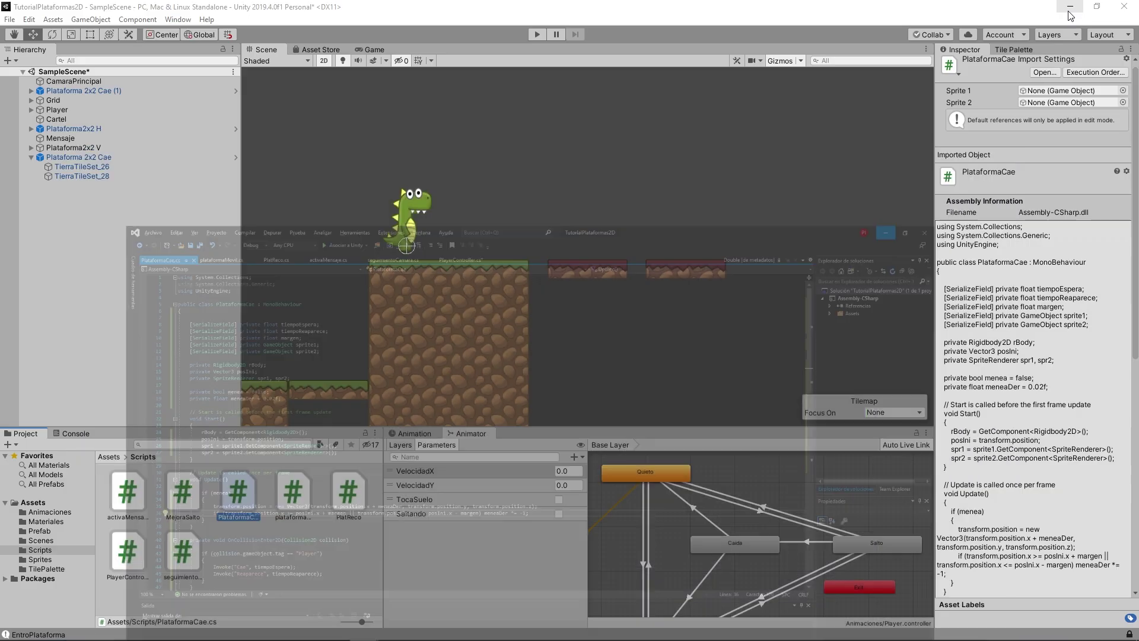
pyautogui.click(584, 270)
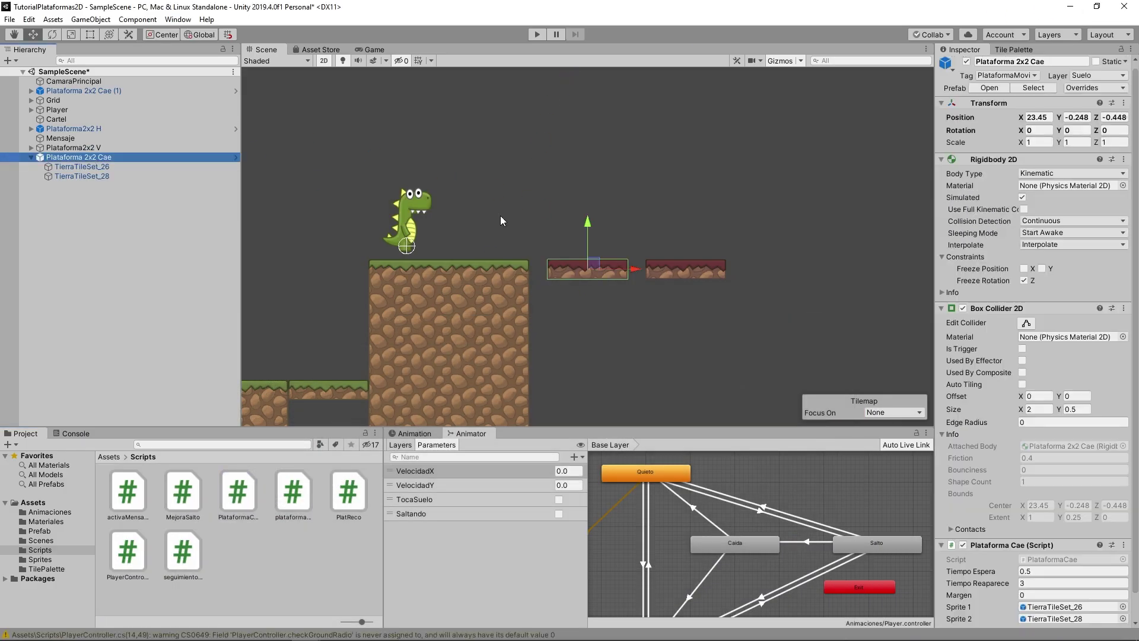
pyautogui.click(703, 271)
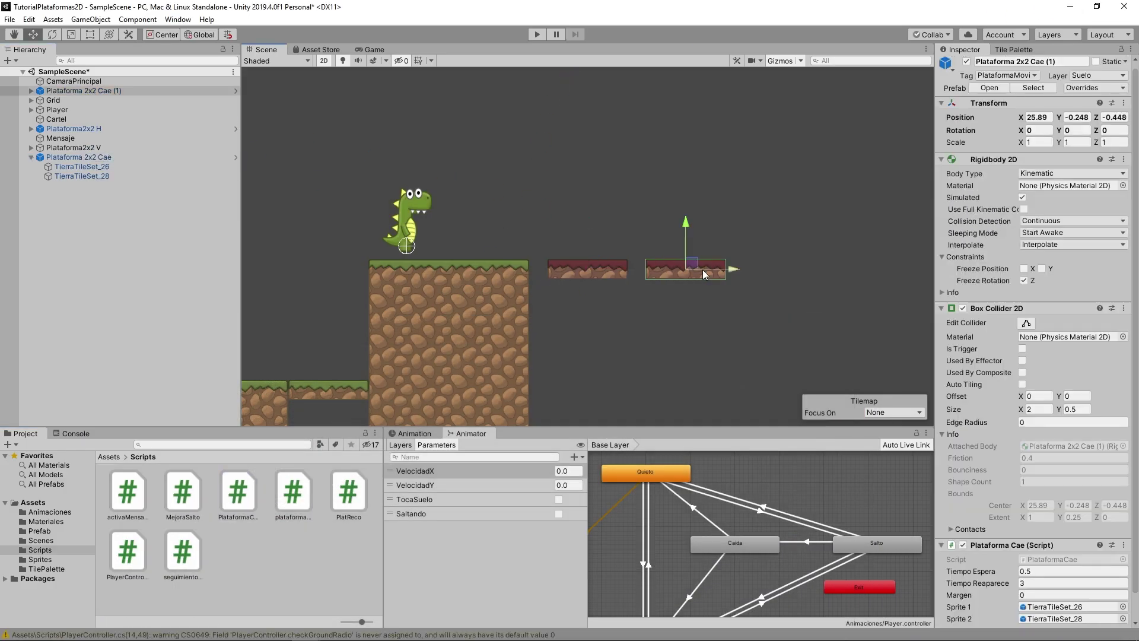
pyautogui.click(117, 93)
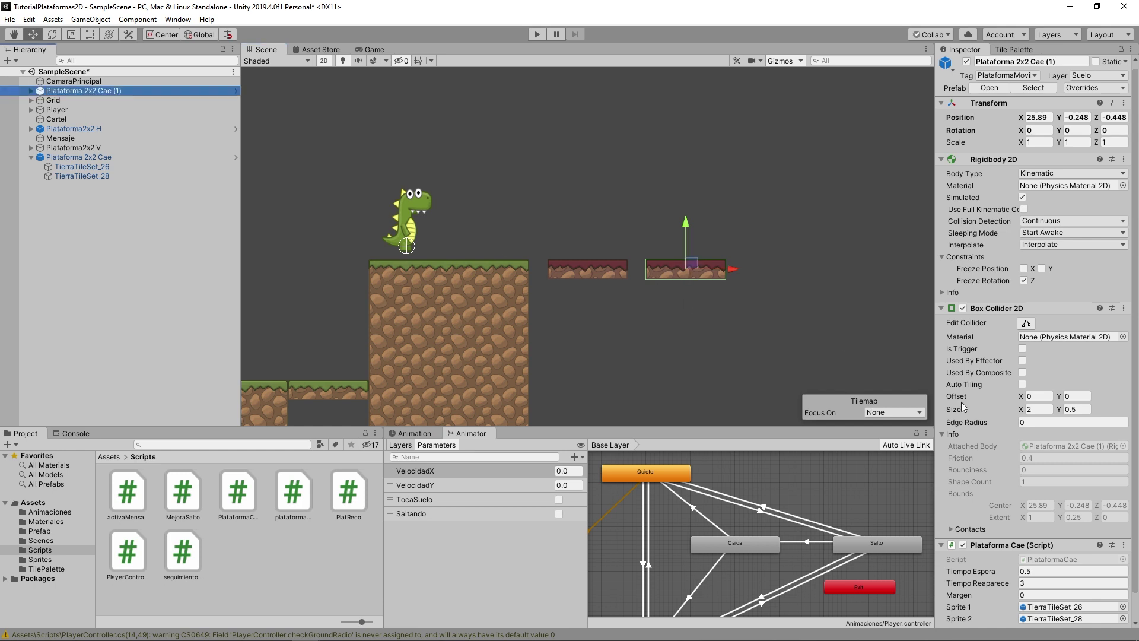
pyautogui.press('Delete')
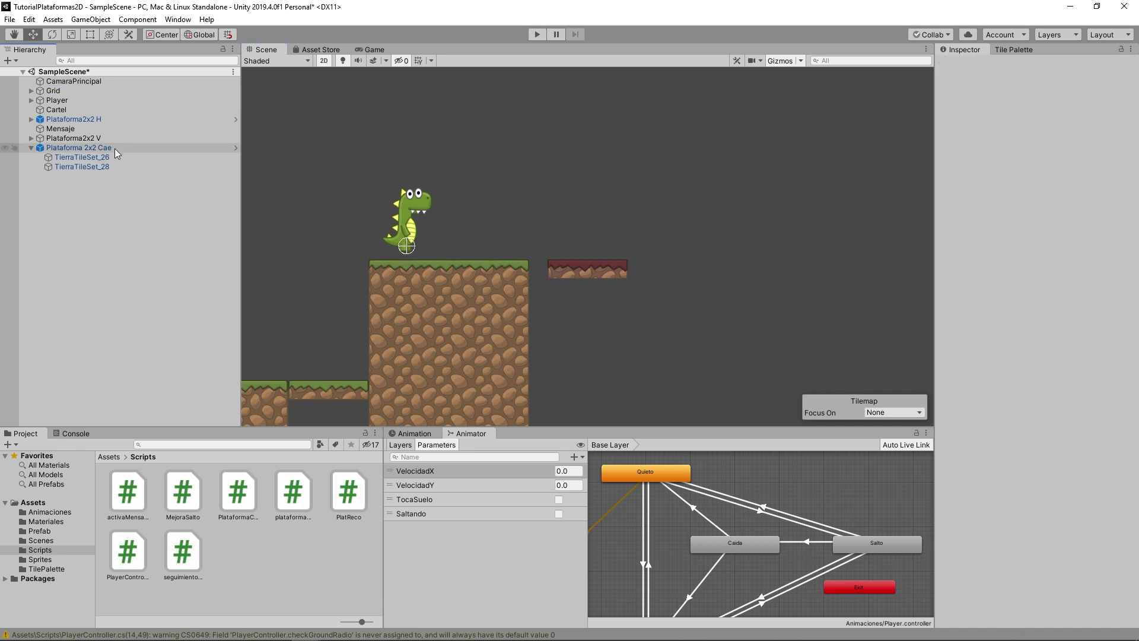
# Set the platform's Margen to 1 and play-test the dino jumping onto it
pyautogui.click(958, 598)
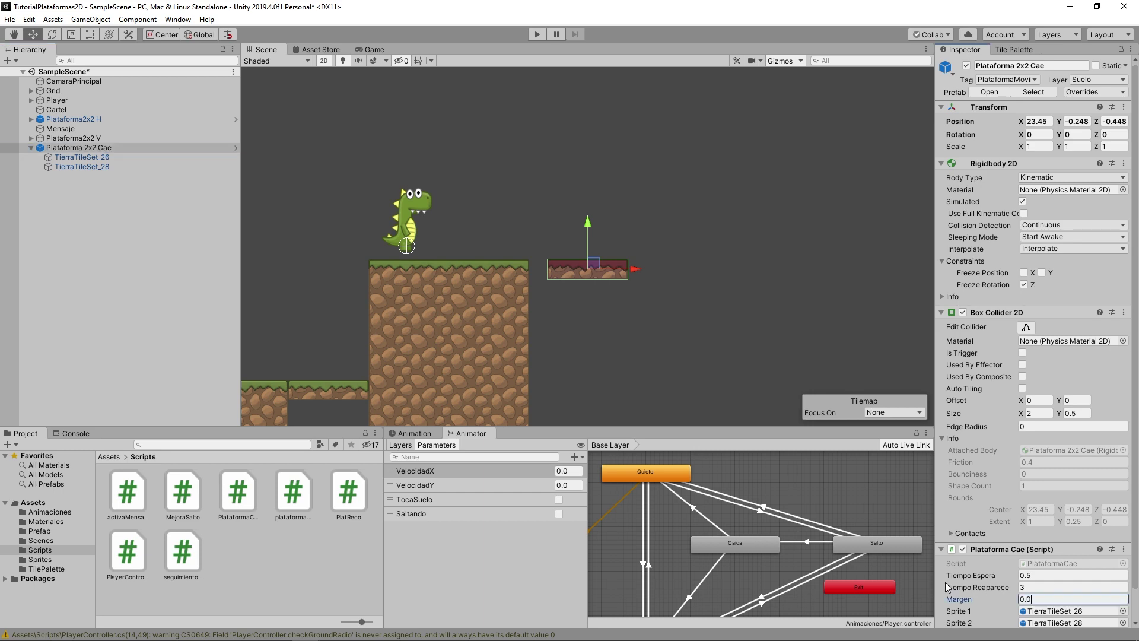
pyautogui.press('BackSpace')
pyautogui.write('1')
pyautogui.click(536, 34)
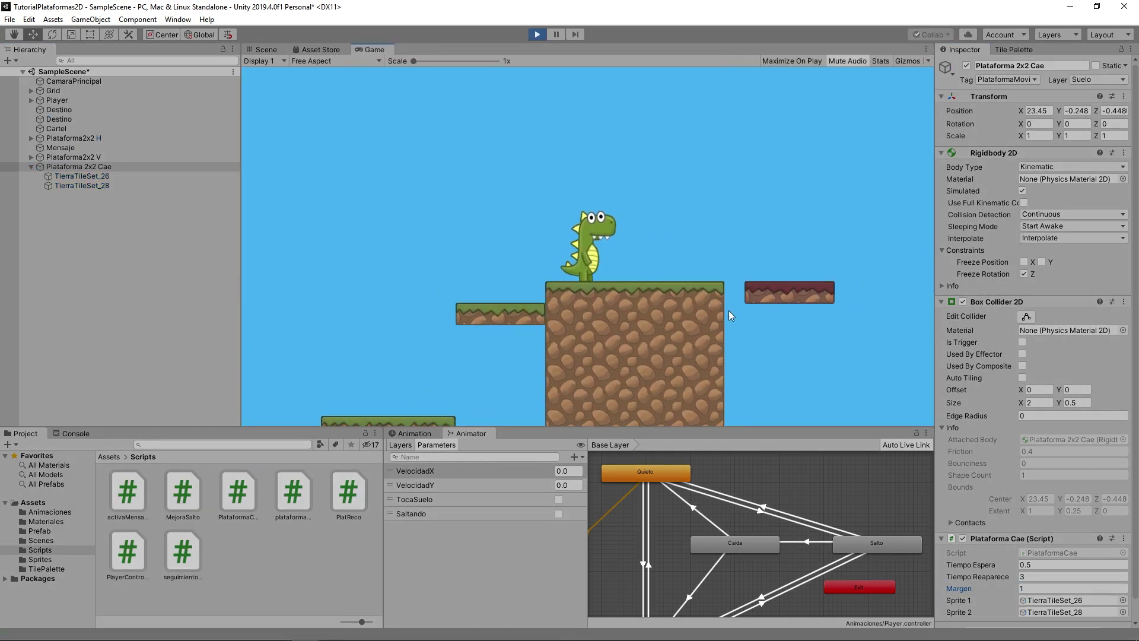
pyautogui.press('space')
pyautogui.press('Right')
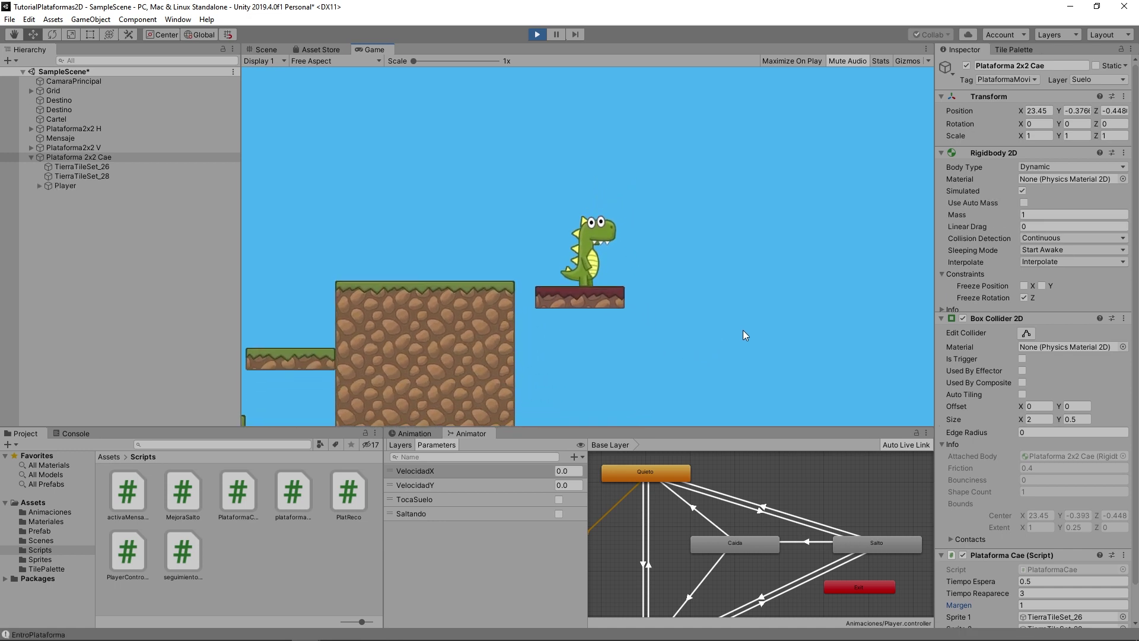
pyautogui.click(536, 34)
# Add menea = true; after the Reaparece invoke in OnCollisionEnter2D and save
pyautogui.hotkey('alt', 'Tab')
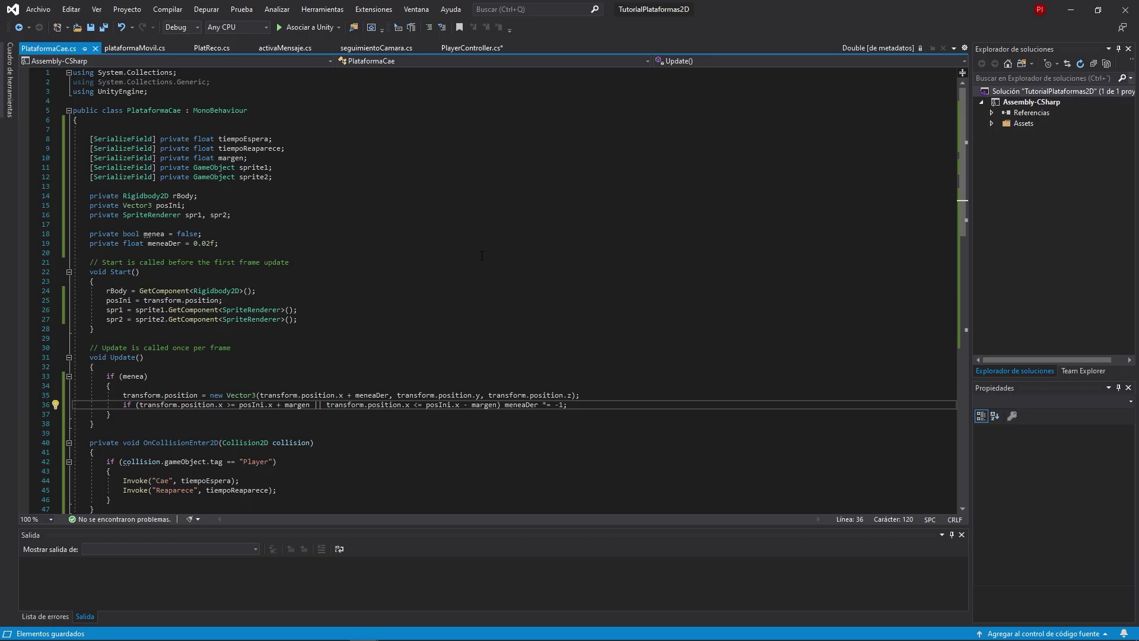
pyautogui.scroll(-3, 373, 300)
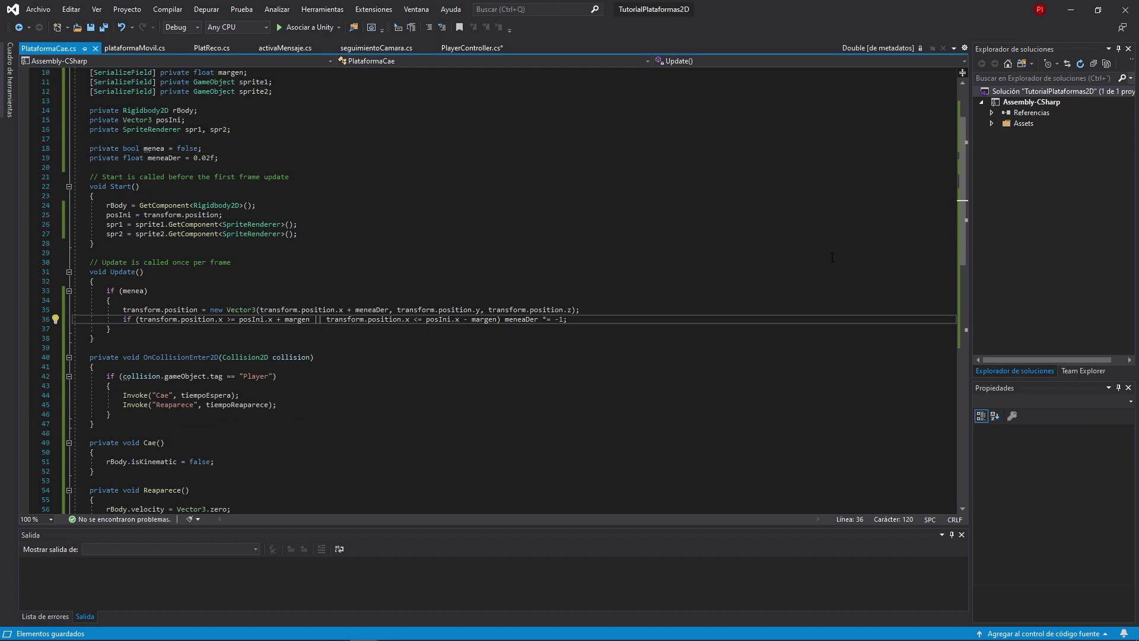
pyautogui.scroll(-3, 222, 299)
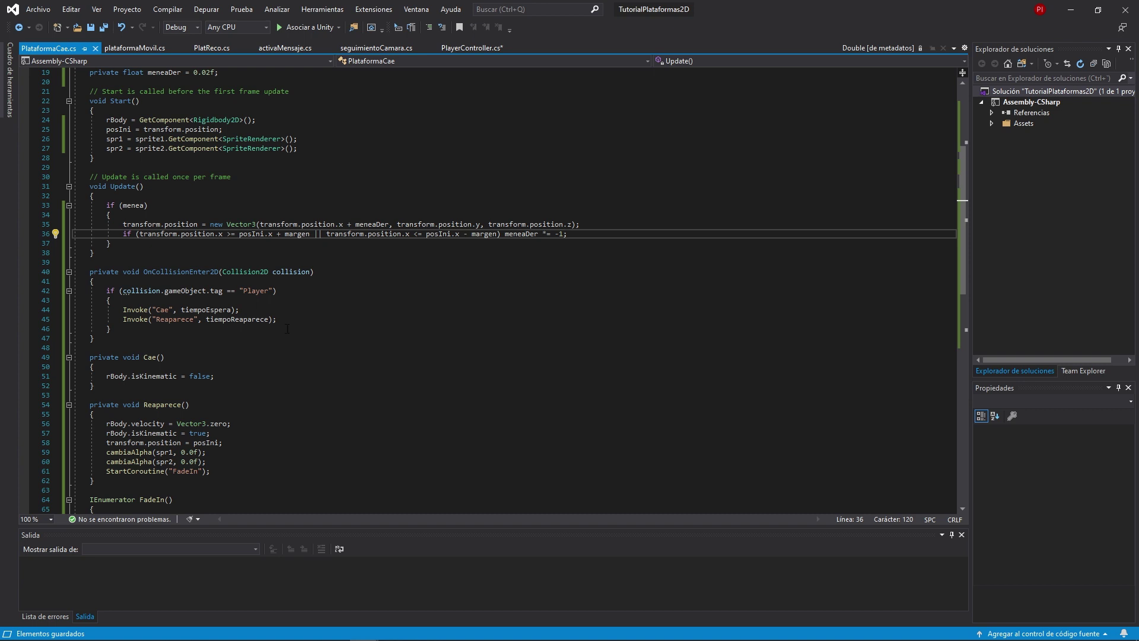
pyautogui.click(300, 319)
pyautogui.press('Return')
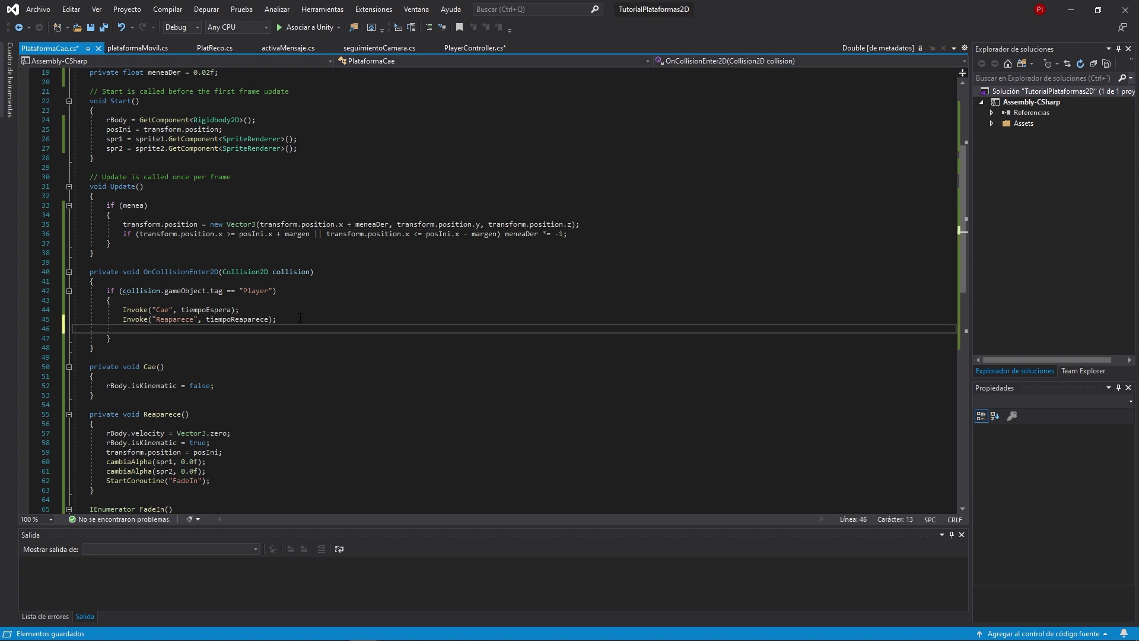
pyautogui.write('menea')
pyautogui.press('Escape')
pyautogui.write('true;')
pyautogui.hotkey('ctrl', 's')
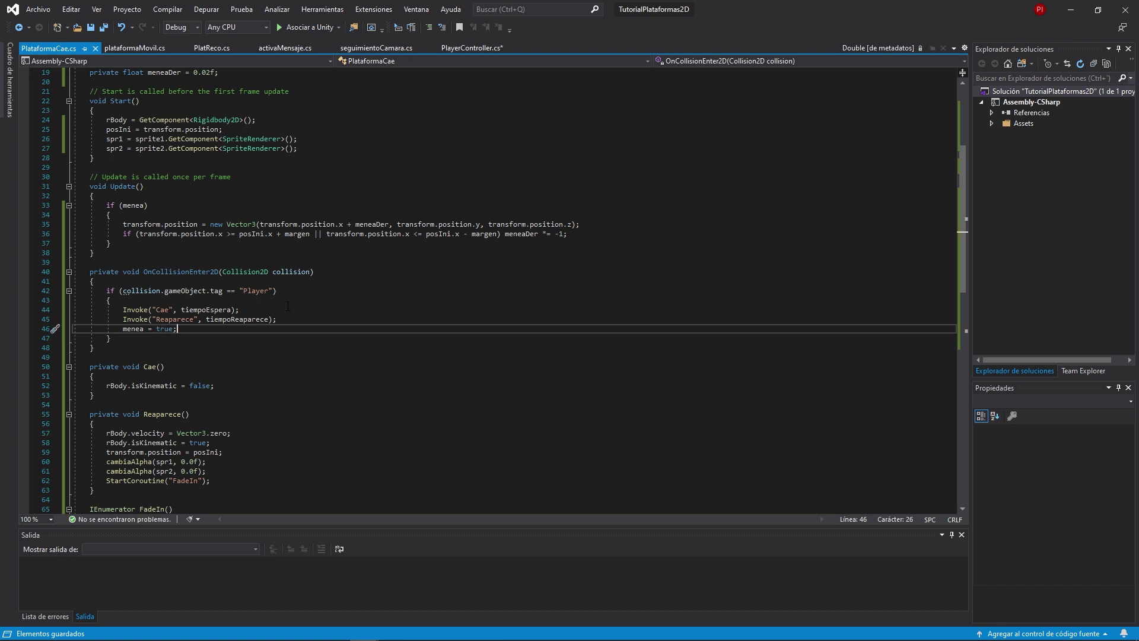
# Add menea = false; at the top of Reaparece and save
pyautogui.scroll(-3, 287, 307)
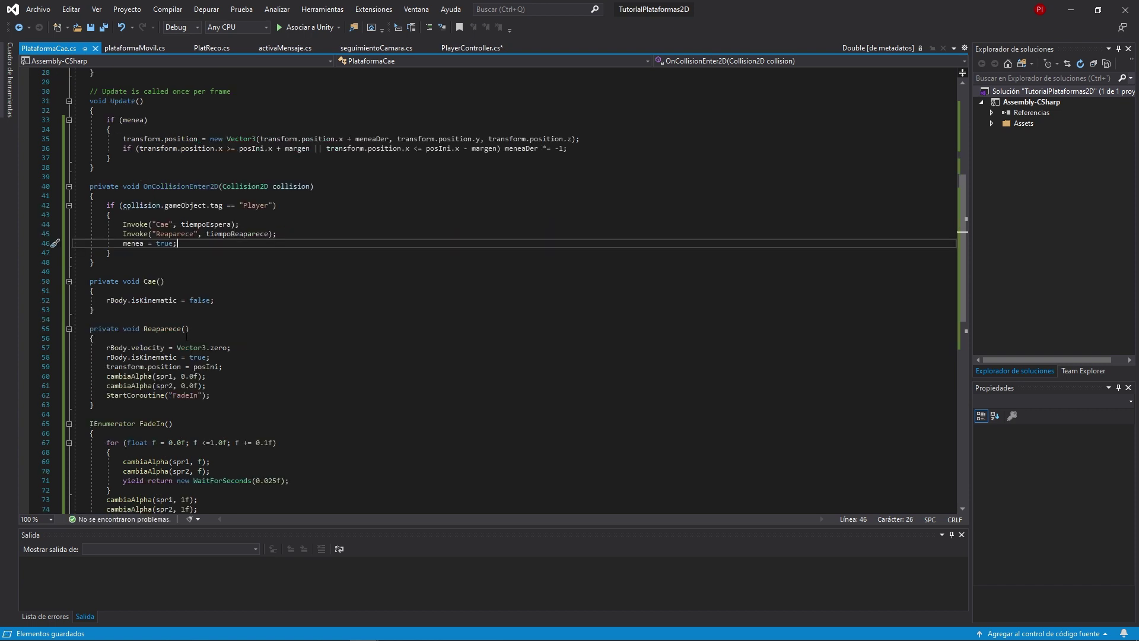
pyautogui.click(264, 341)
pyautogui.press('Return')
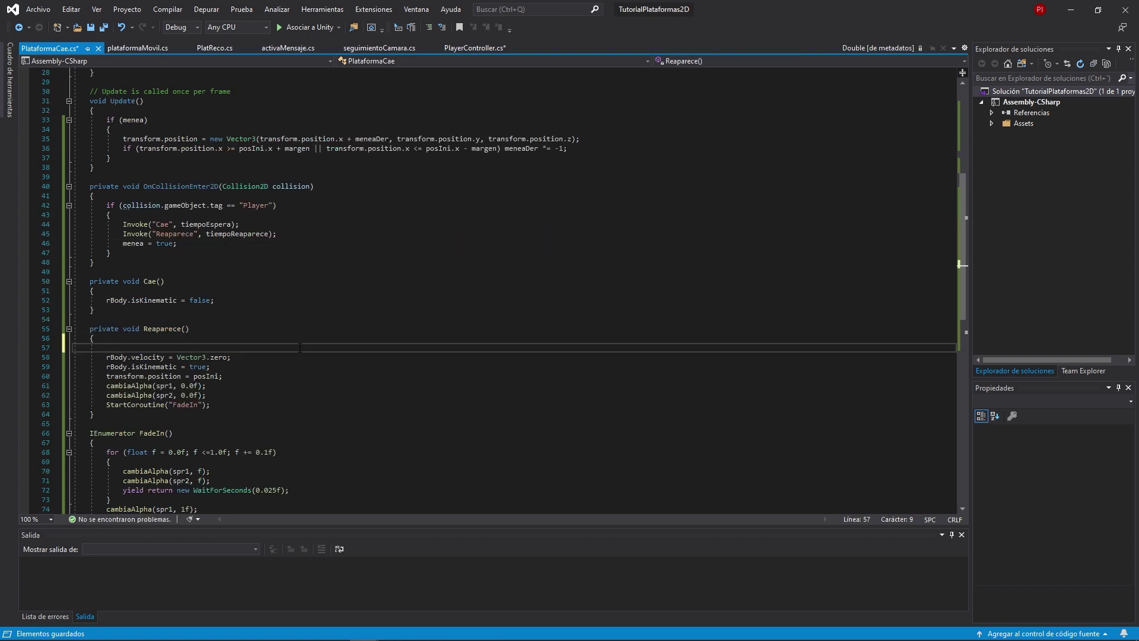
pyautogui.write('menea = false')
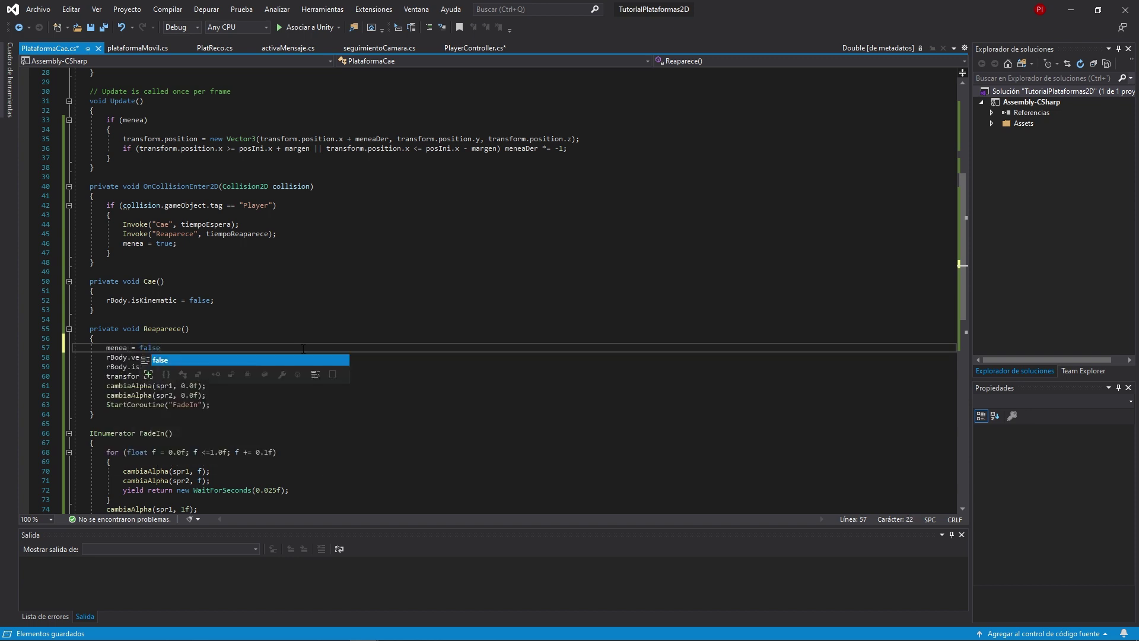
pyautogui.write(';')
pyautogui.hotkey('ctrl', 's')
# Play-test the dino on the shaking red platform, then reopen PlataformaCae.cs from the Scripts folder
pyautogui.click(1071, 10)
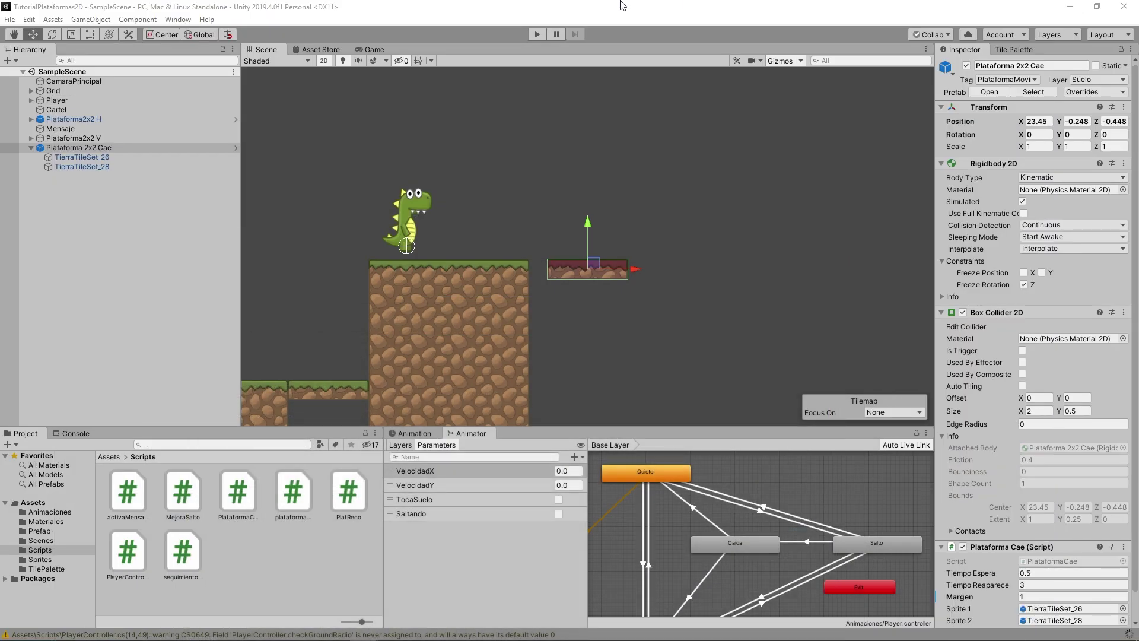
pyautogui.click(536, 34)
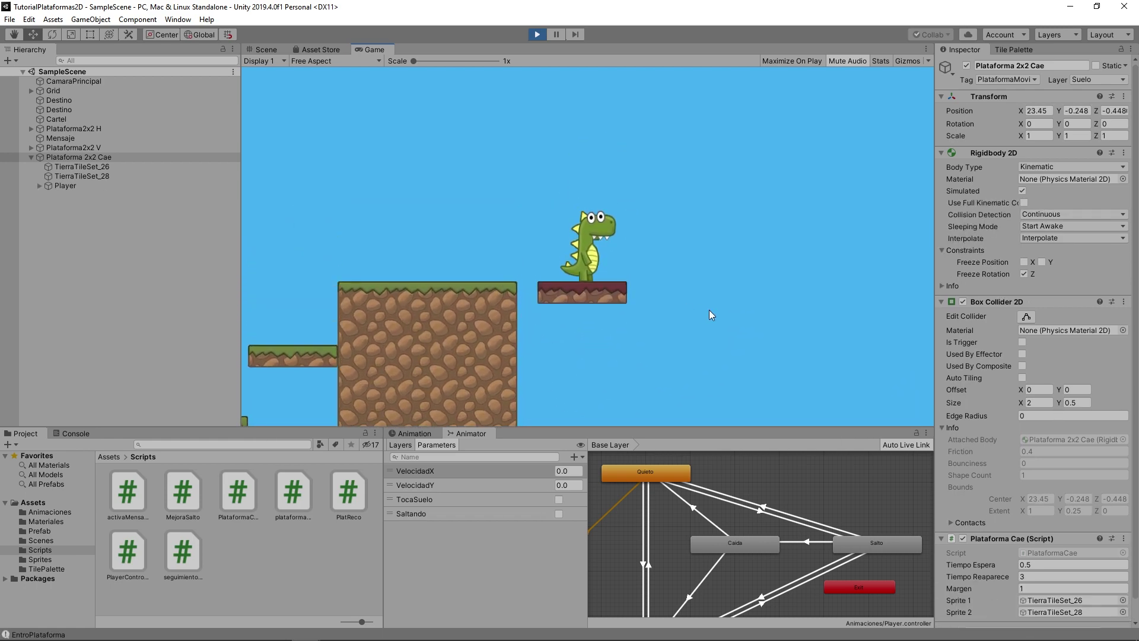
pyautogui.press('Right')
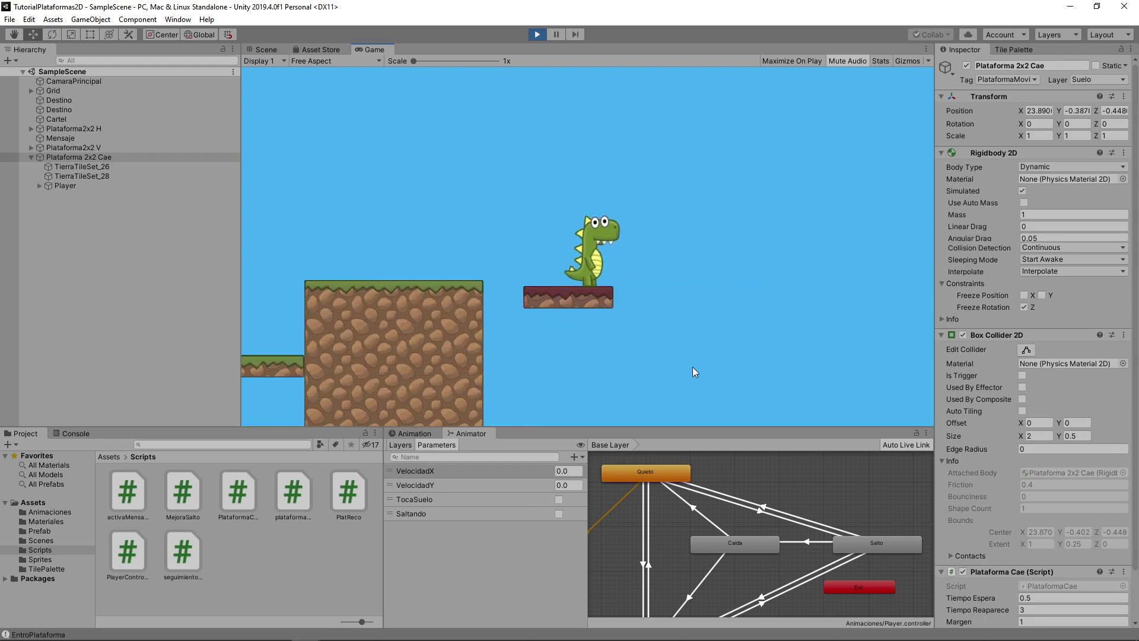
pyautogui.click(537, 34)
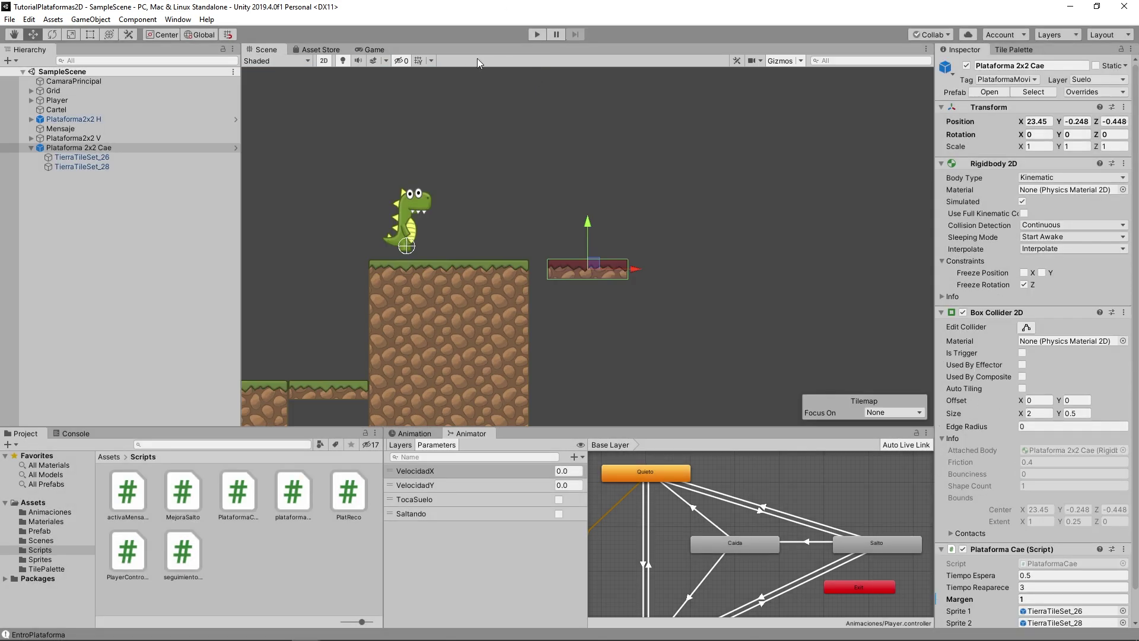
pyautogui.doubleClick(255, 483)
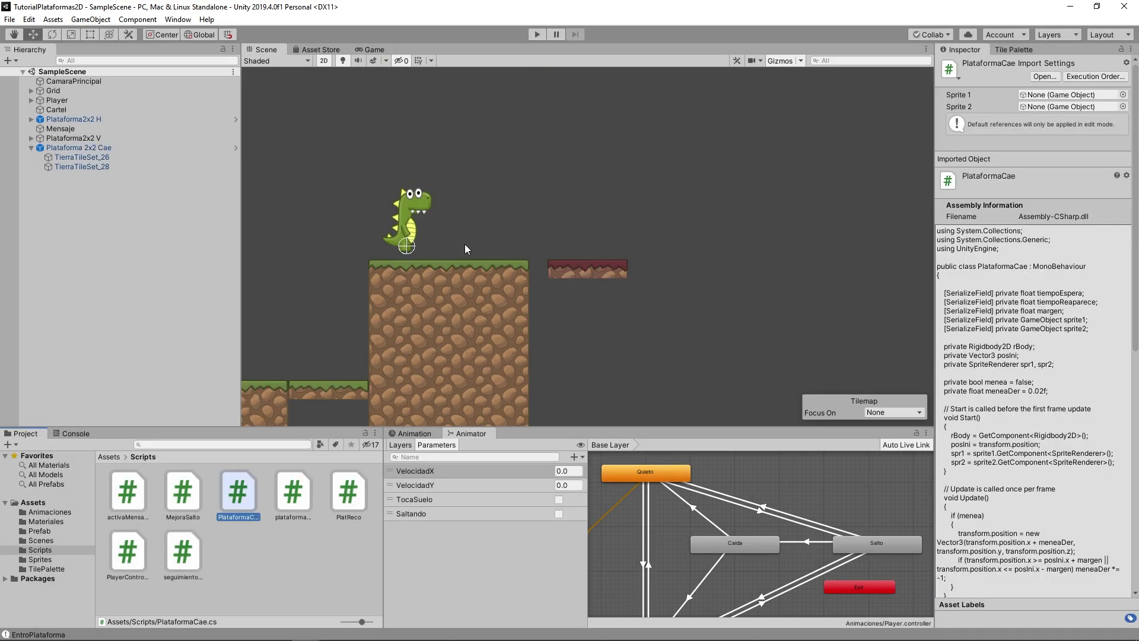
pyautogui.scroll(3, 351, 279)
# Scroll to the top of PlataformaCae.cs to review the shaking code, then return to Unity
pyautogui.scroll(3, 273, 255)
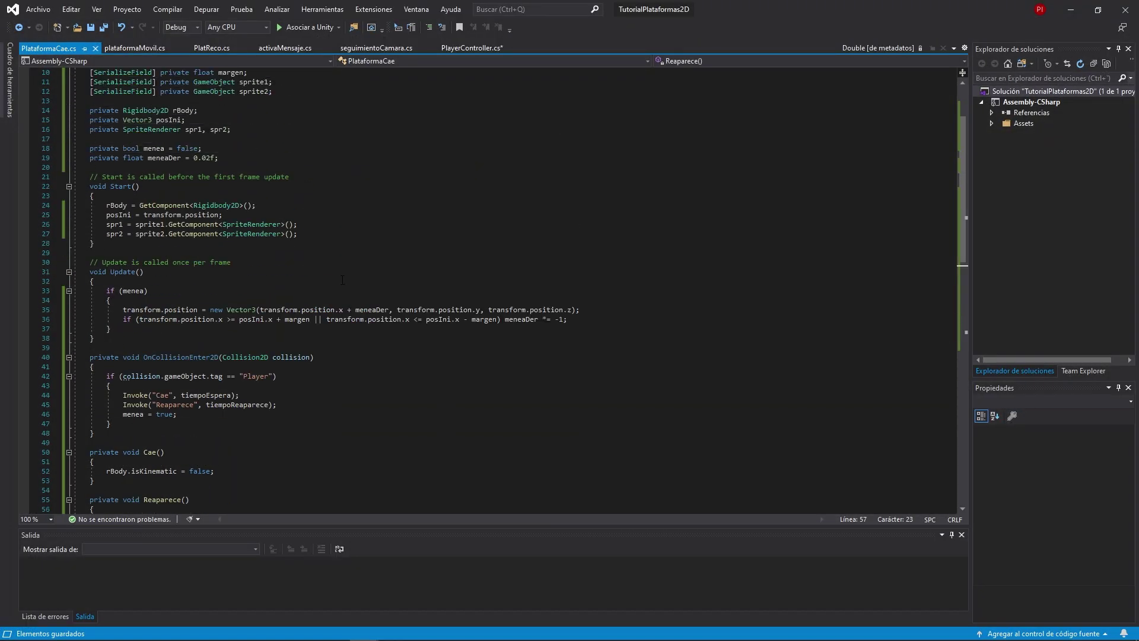
pyautogui.scroll(3, 200, 228)
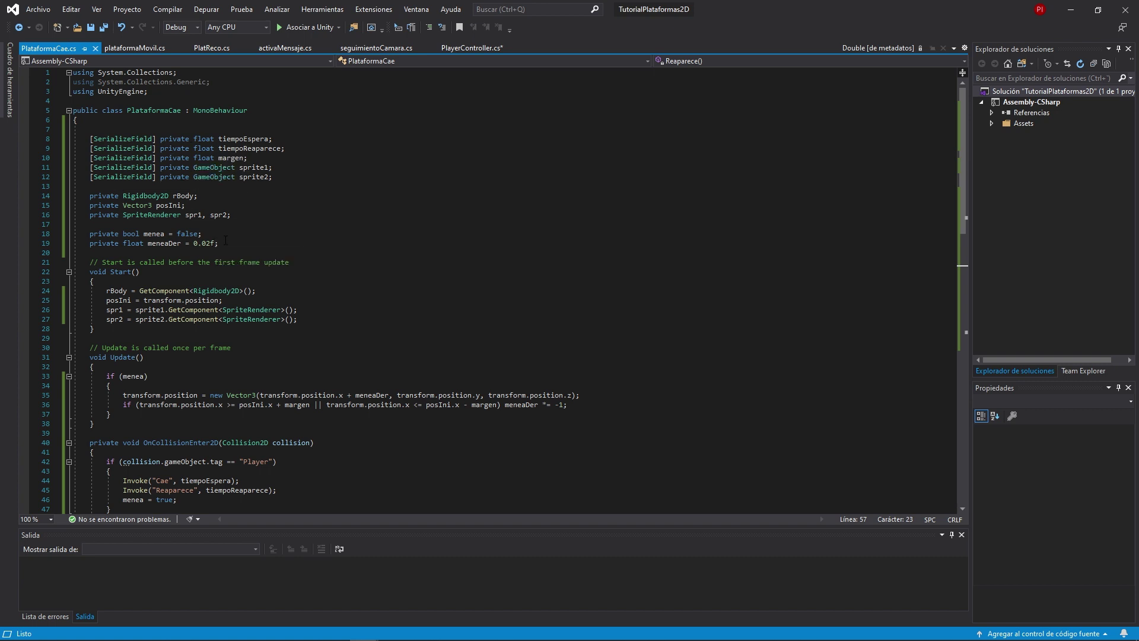
pyautogui.click(1071, 10)
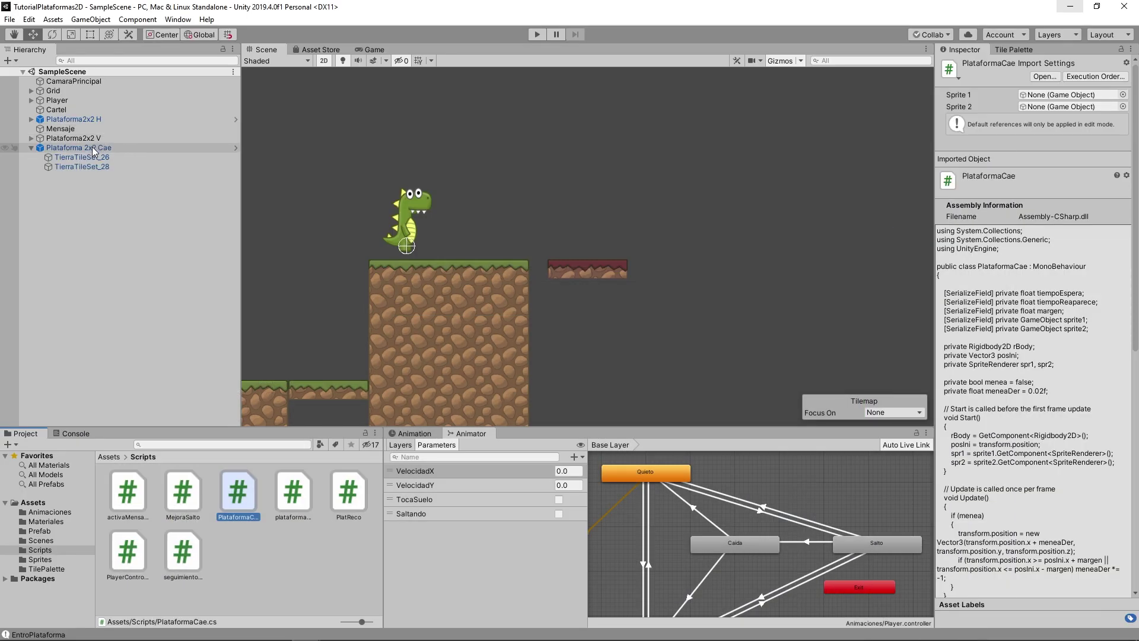
# Set the falling platform's Margen to 0.04
pyautogui.click(92, 147)
pyautogui.click(1034, 597)
pyautogui.write('0.04')
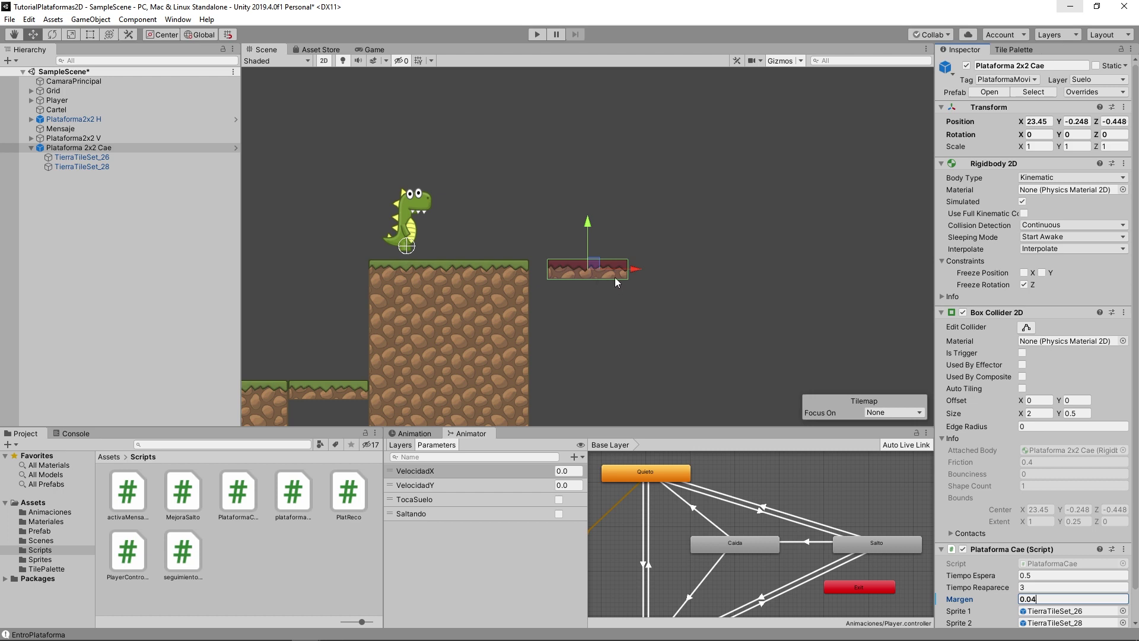
# Play-test the dino jumping onto the red platform and back to the big block as it falls
pyautogui.hotkey('ctrl', 'p')
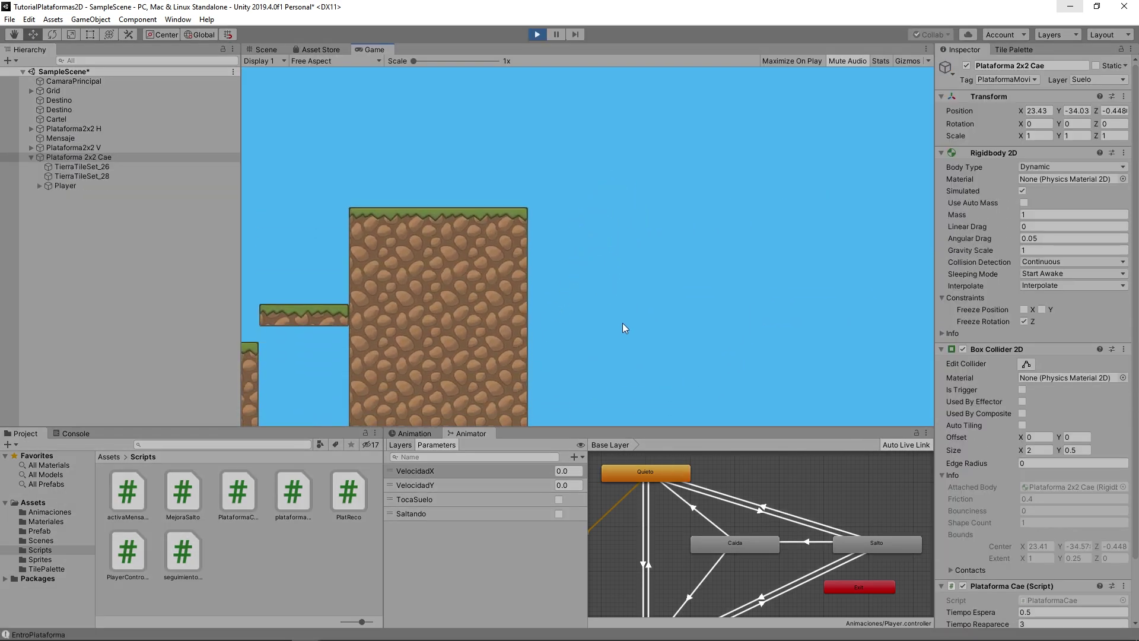
pyautogui.press('space')
pyautogui.press('Left')
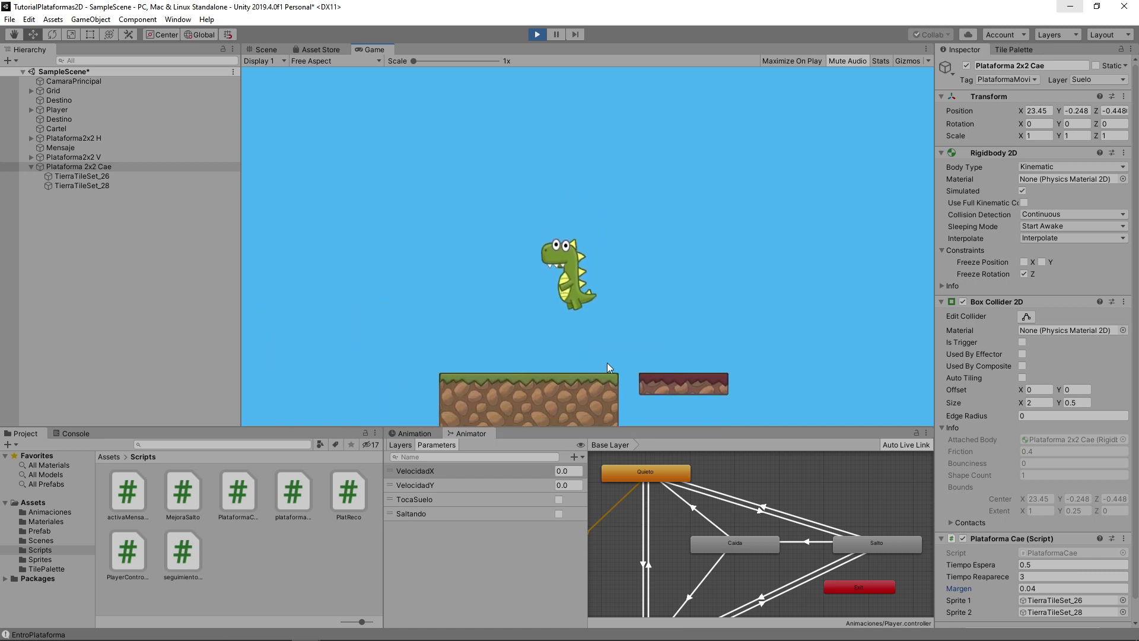
pyautogui.press('space')
pyautogui.press('Right')
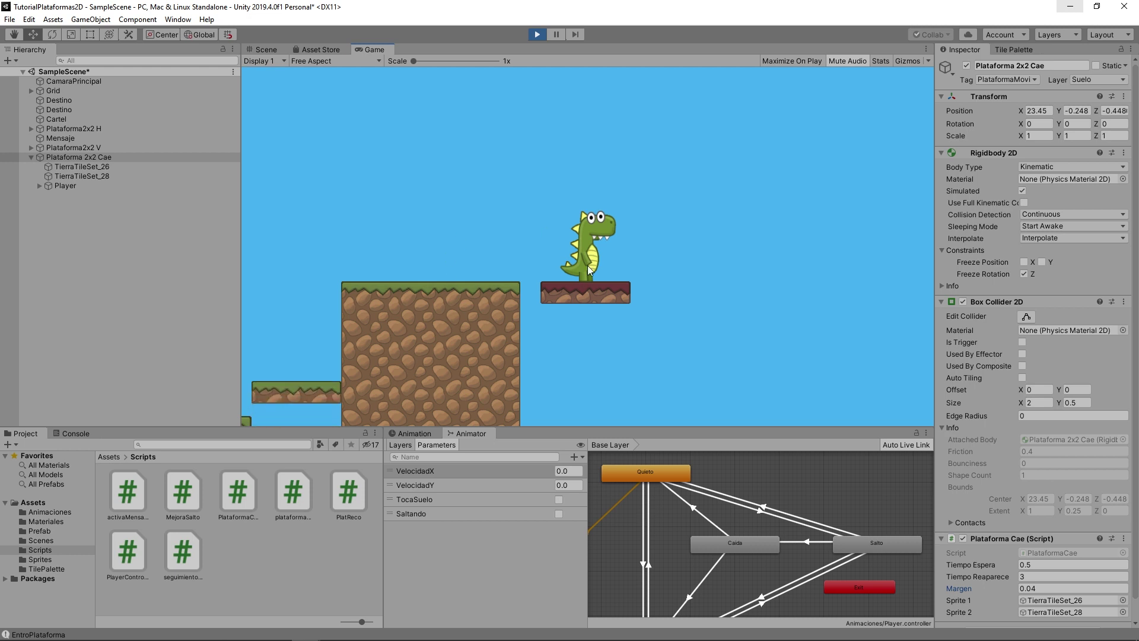
pyautogui.press('space')
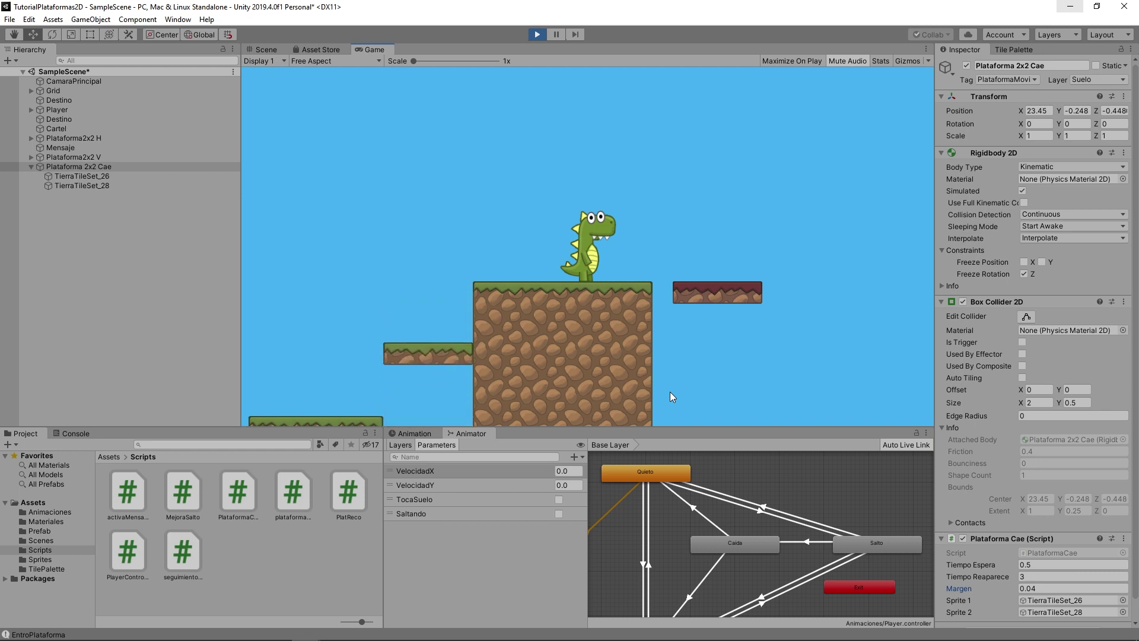
pyautogui.press('Right')
pyautogui.press('space')
pyautogui.press('space')
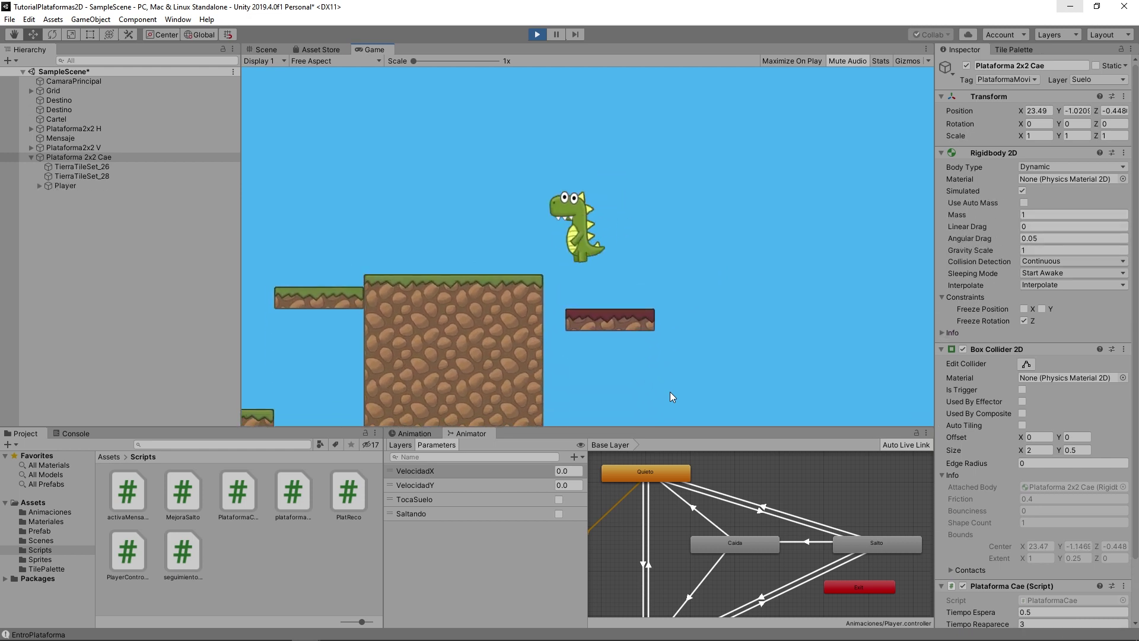
pyautogui.press('Left')
pyautogui.press('Right')
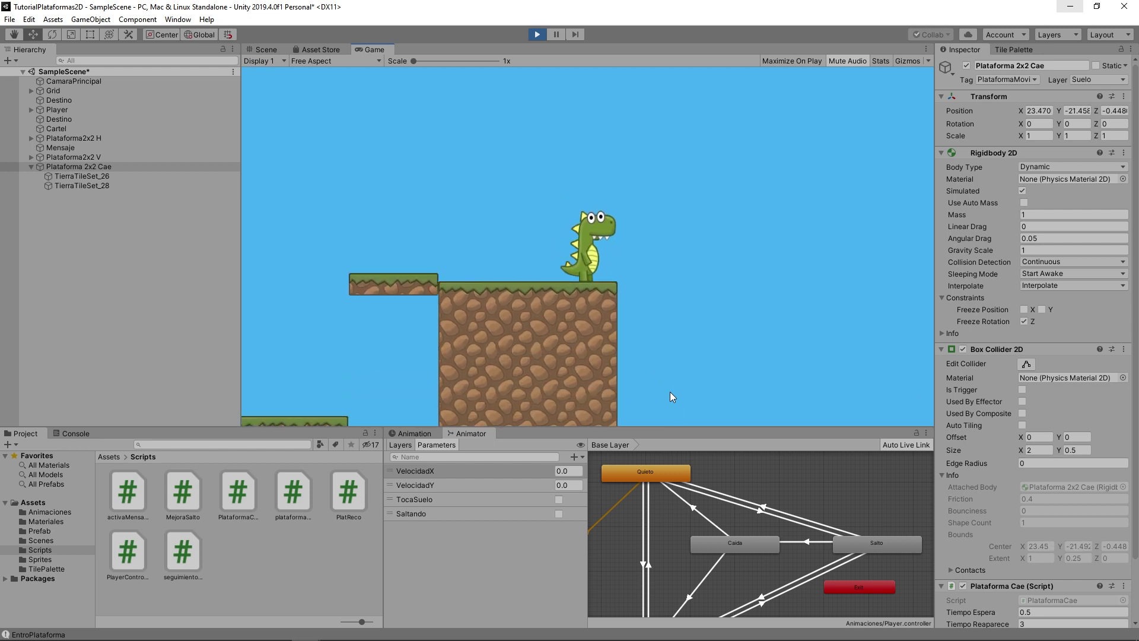
pyautogui.click(537, 34)
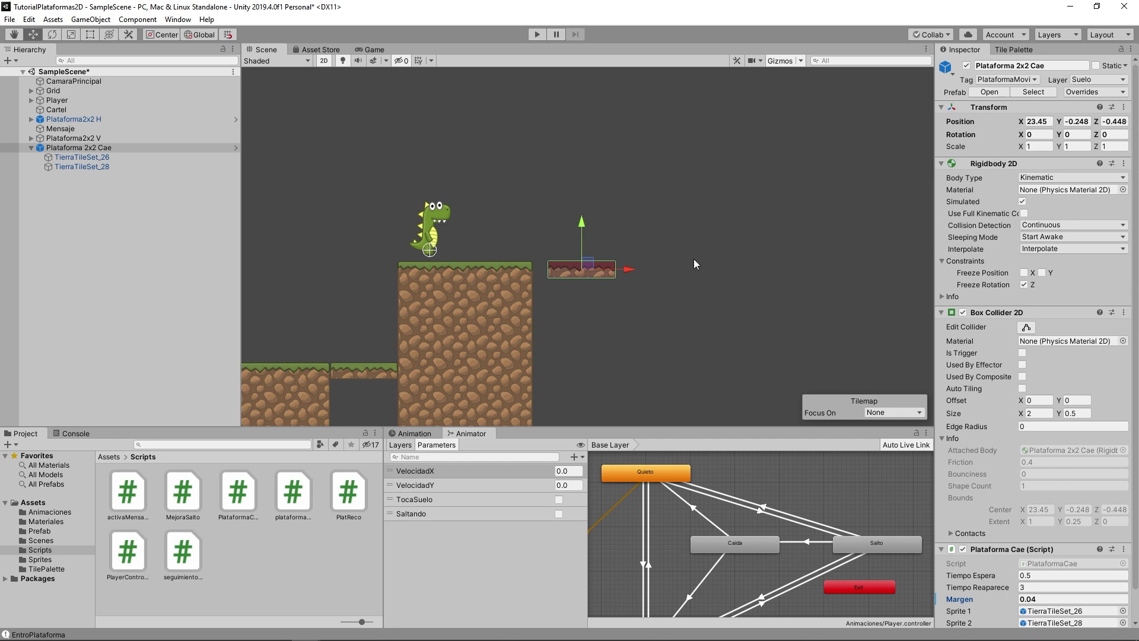
# Shift the falling platform slightly right and apply all overrides to its prefab
pyautogui.moveTo(631, 269); pyautogui.dragTo(672, 269)
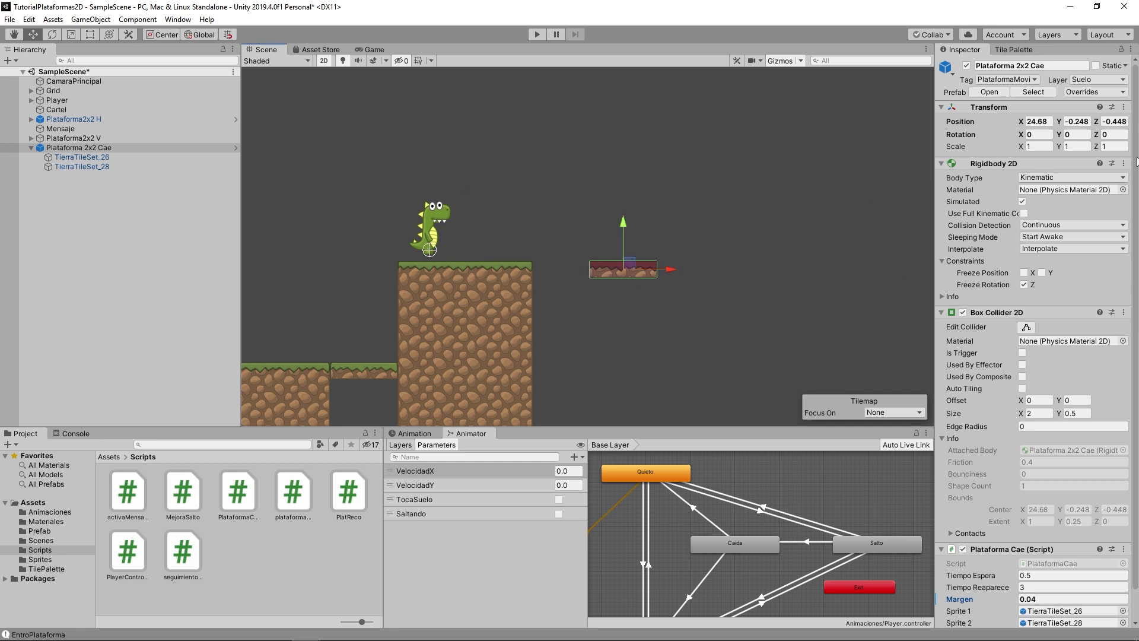
pyautogui.click(1111, 96)
pyautogui.click(1100, 188)
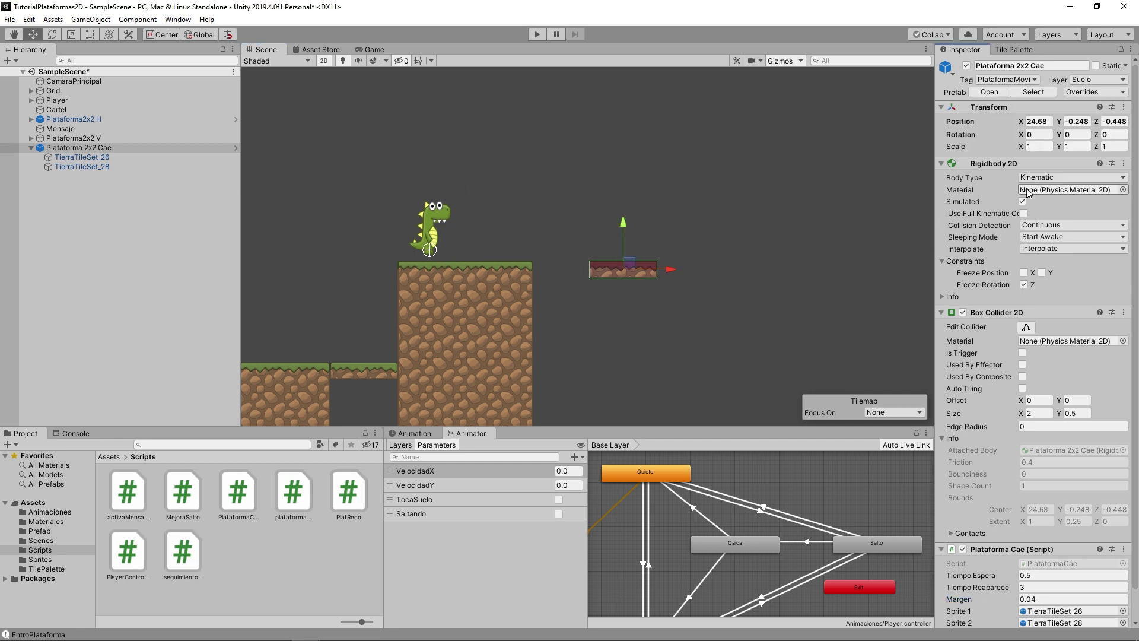
# Place two more prefab copies to the right and space all three platforms across the gap
pyautogui.click(41, 531)
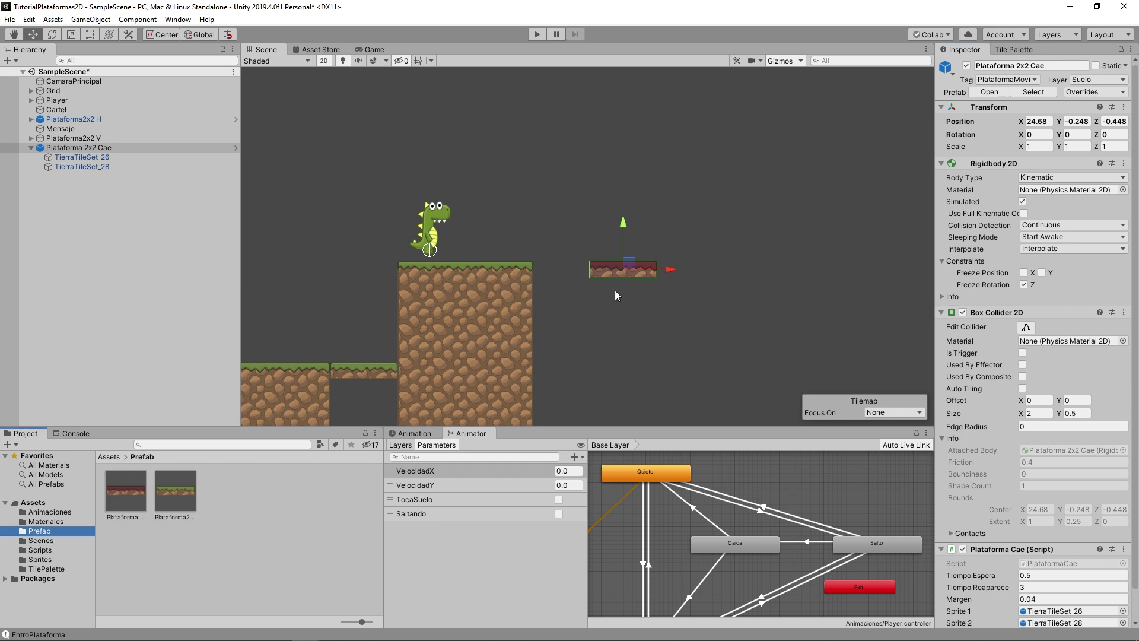
pyautogui.moveTo(125, 490); pyautogui.dragTo(740, 270)
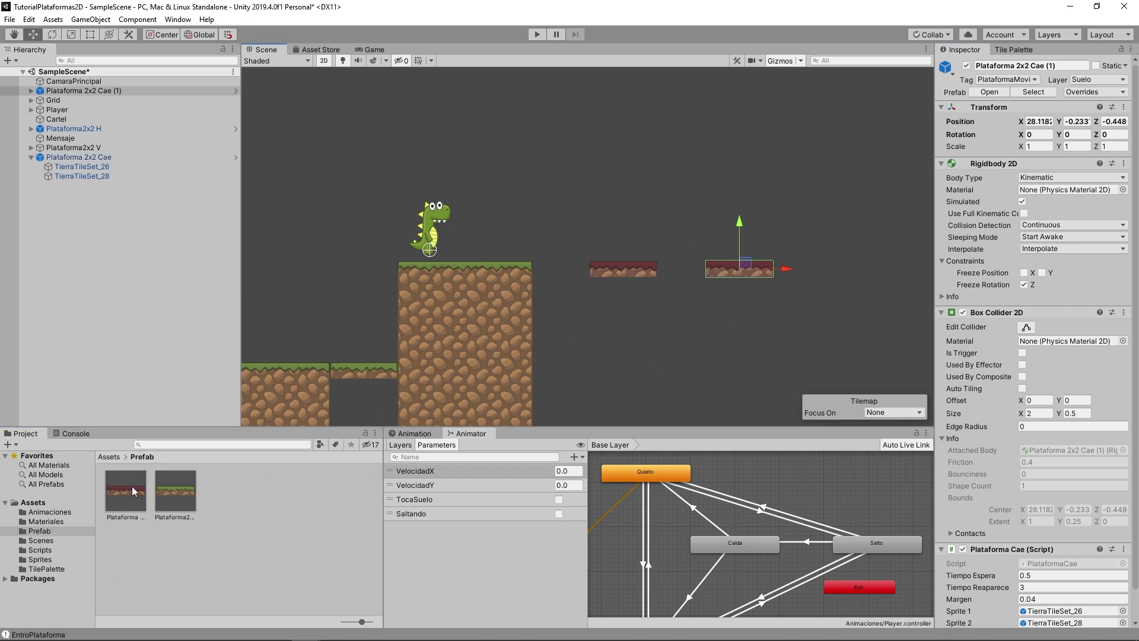
pyautogui.moveTo(856, 280); pyautogui.dragTo(856, 280)
pyautogui.scroll(-1, 745, 336)
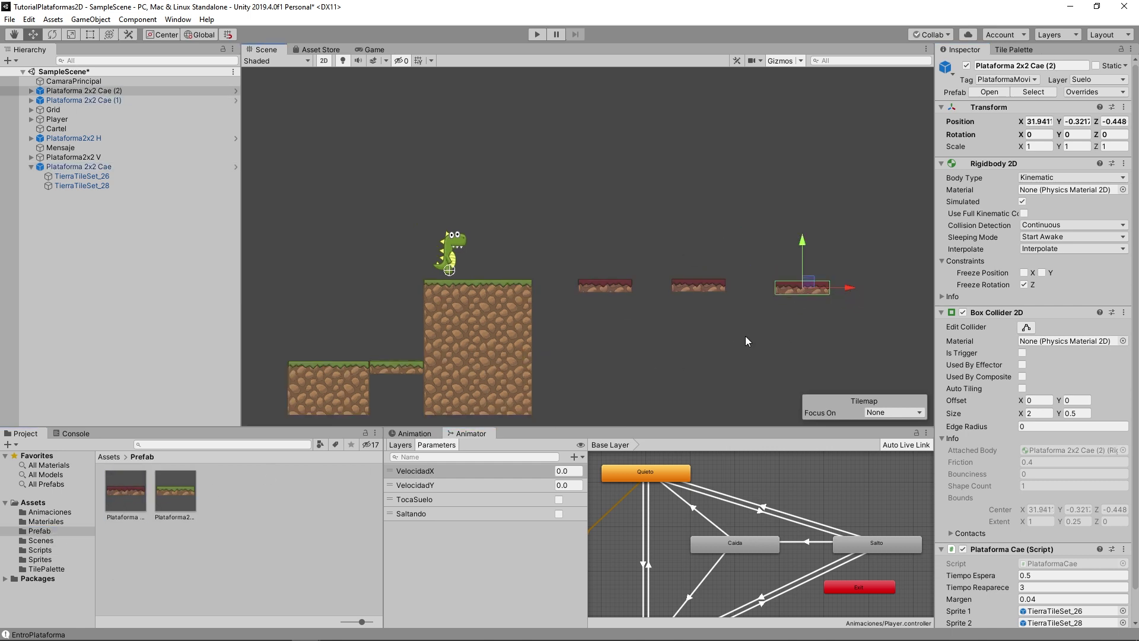
pyautogui.click(687, 287)
pyautogui.moveTo(674, 293)
pyautogui.mouseDown()
pyautogui.moveTo(638, 294)
pyautogui.moveTo(760, 292)
pyautogui.moveTo(738, 287)
pyautogui.mouseUp()
pyautogui.click(775, 293)
pyautogui.click(771, 293)
pyautogui.click(759, 287)
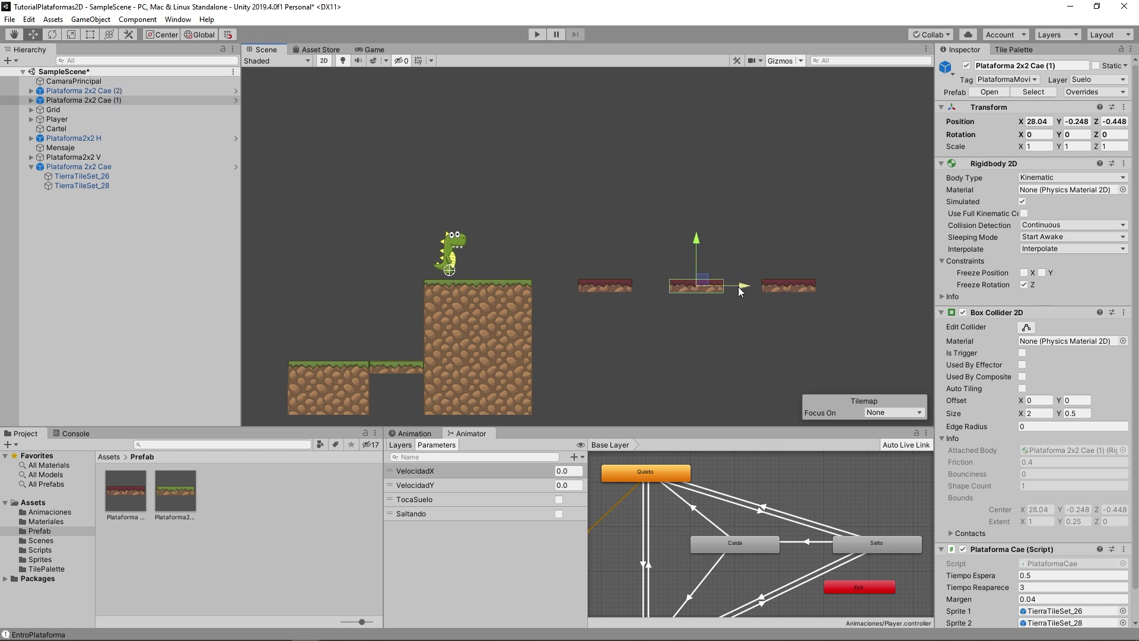
pyautogui.click(775, 291)
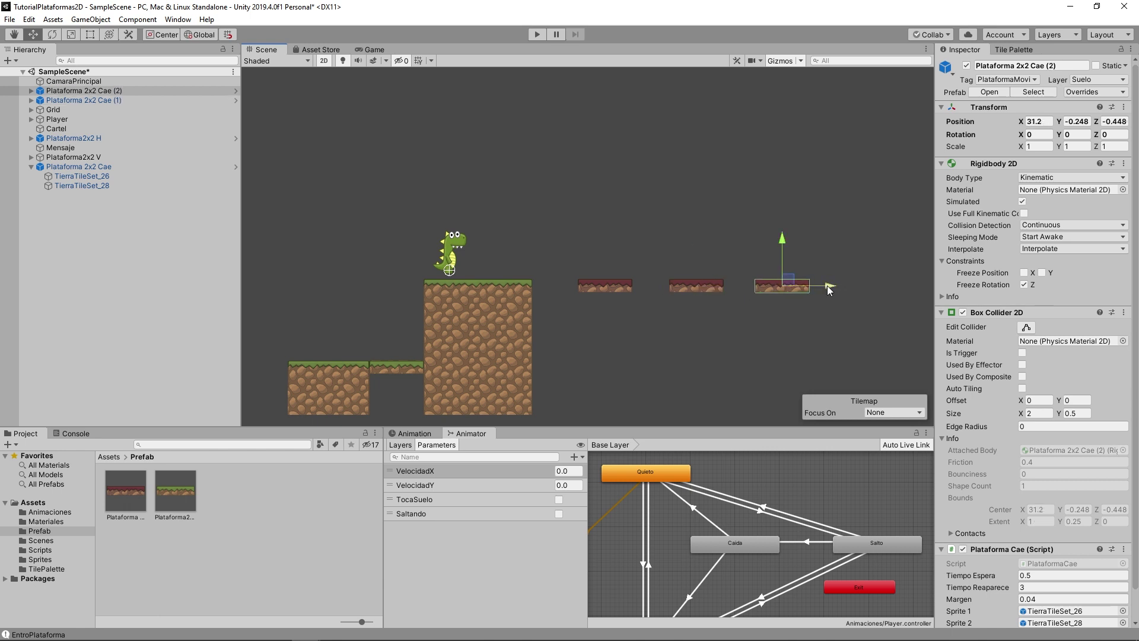
pyautogui.click(1013, 49)
pyautogui.click(1013, 171)
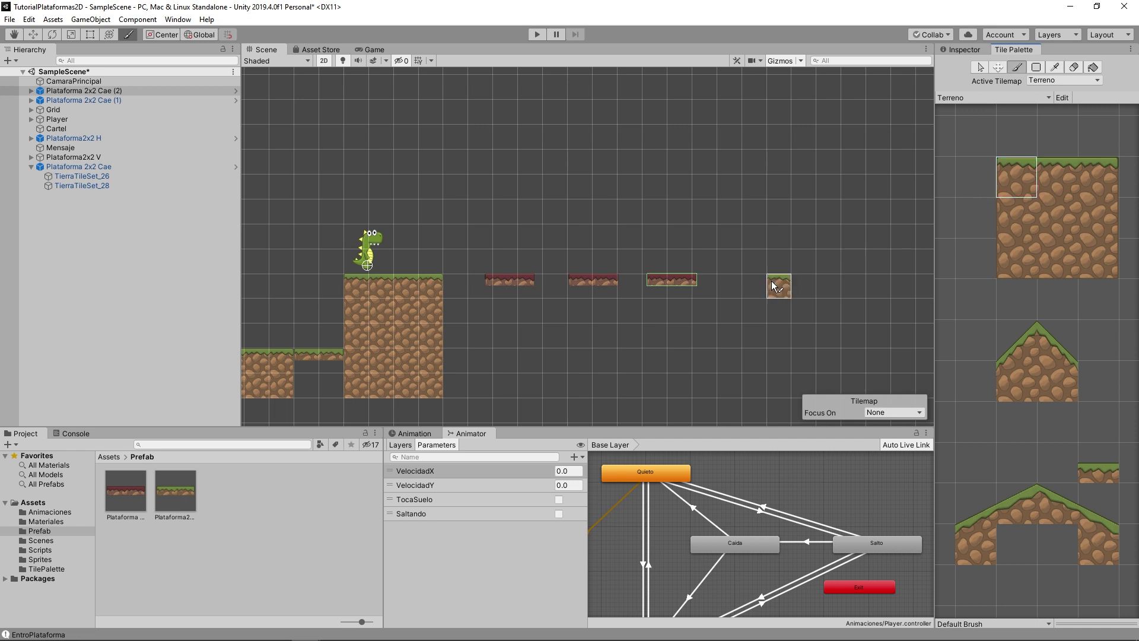
# Paint a grass-and-dirt ground block past the platforms and test it in Play mode
pyautogui.click(753, 286)
pyautogui.click(1017, 217)
pyautogui.click(753, 311)
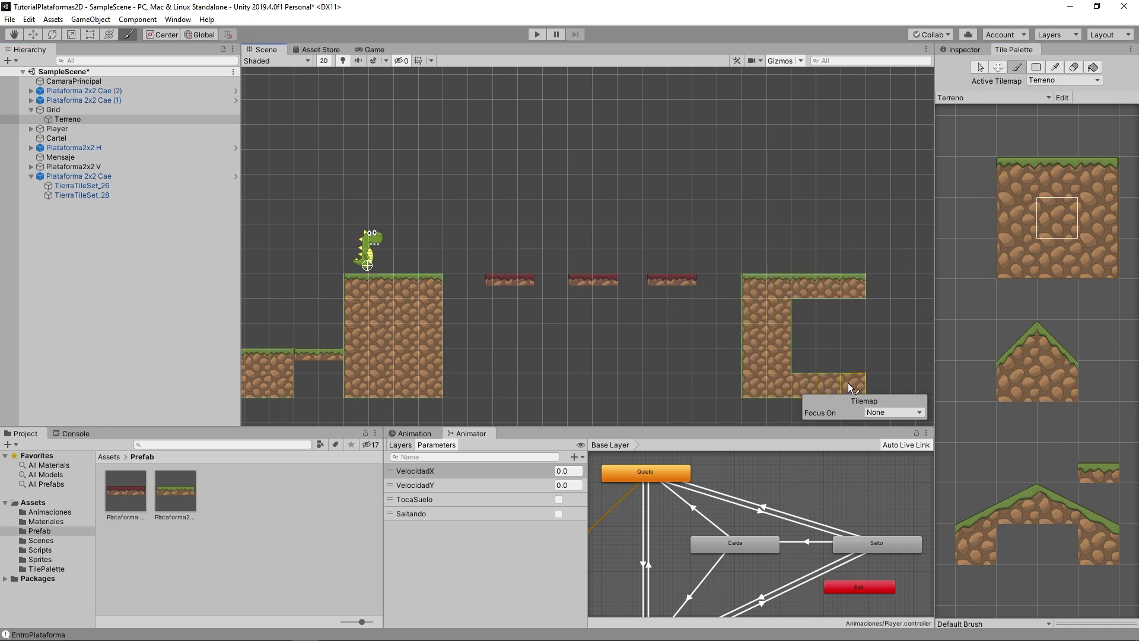
pyautogui.hotkey('ctrl', 'p')
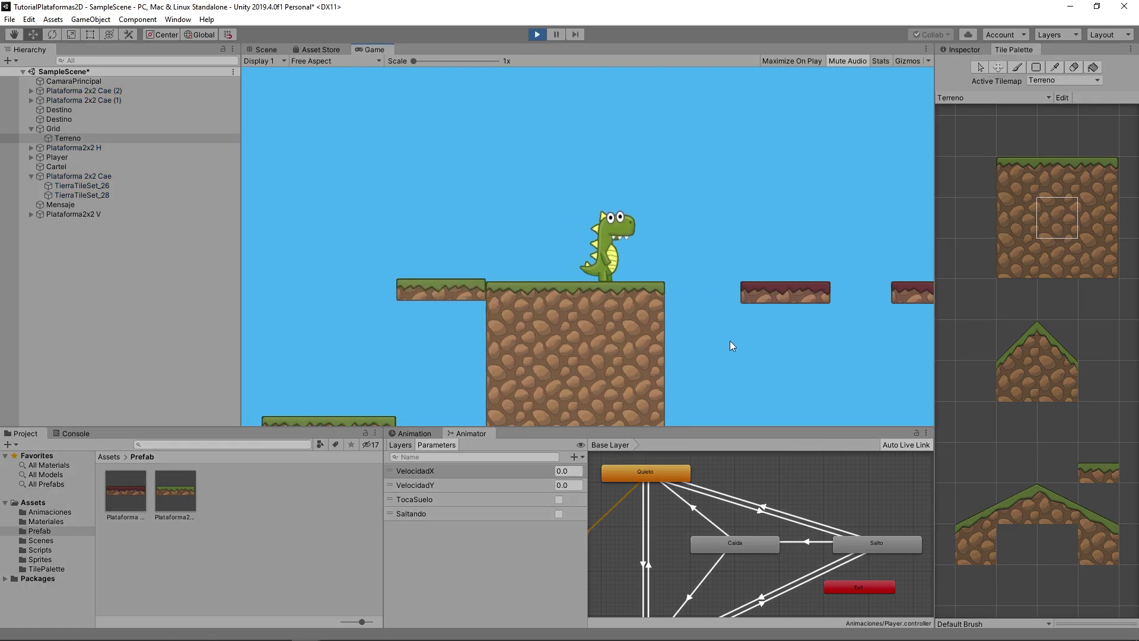
pyautogui.press('Right')
pyautogui.press('space')
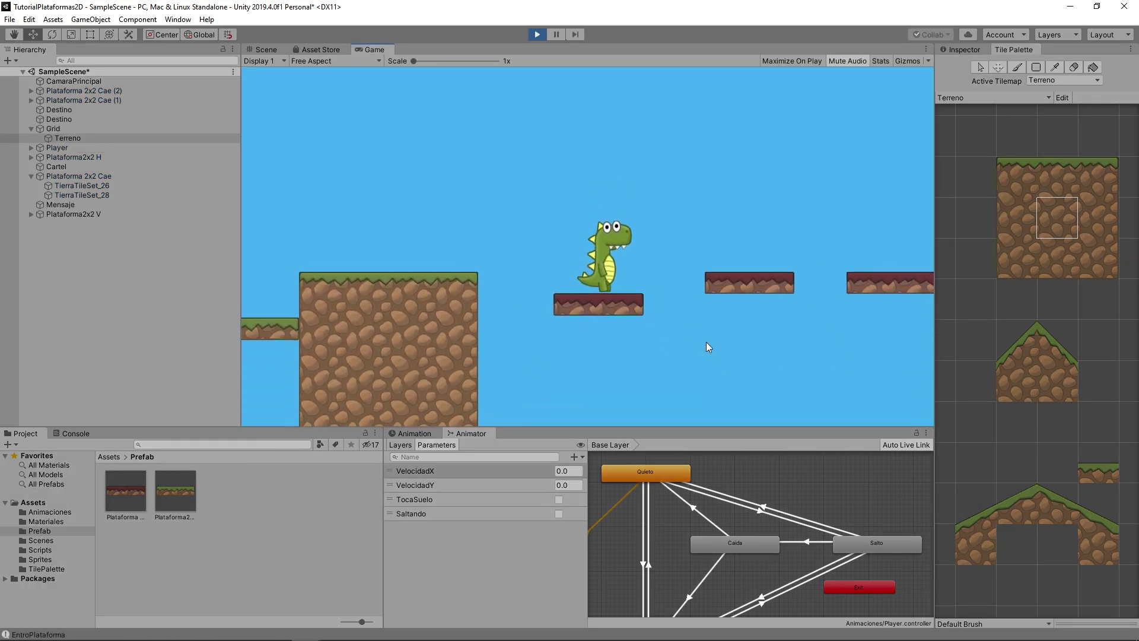
pyautogui.click(536, 34)
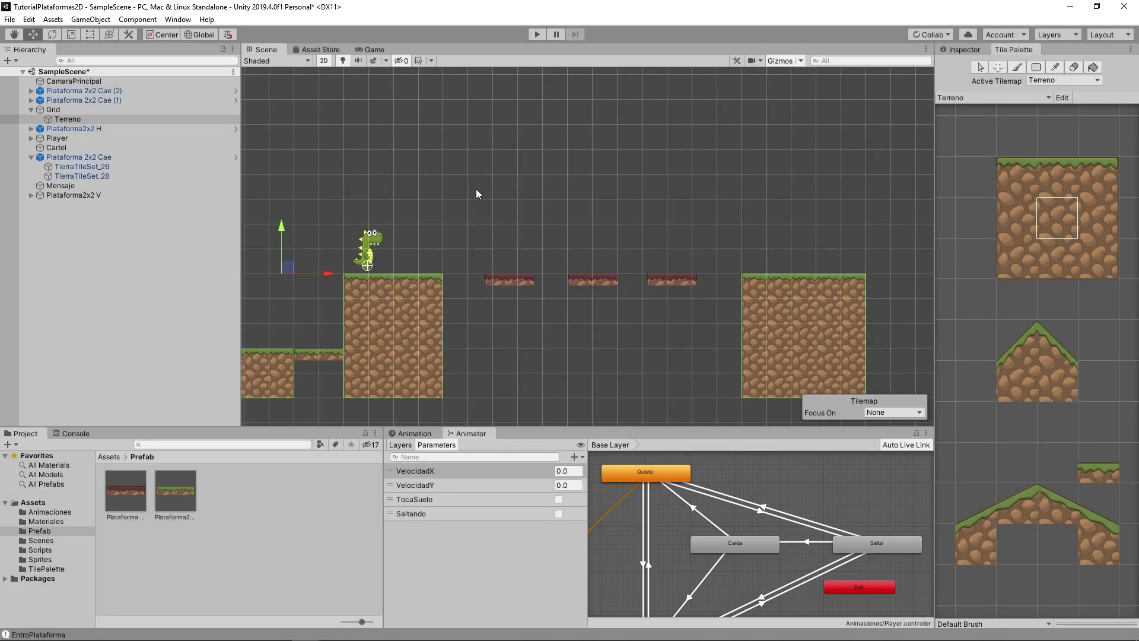
# Rename PlataformaCae's Update method to FixedUpdate and save the script
pyautogui.click(39, 550)
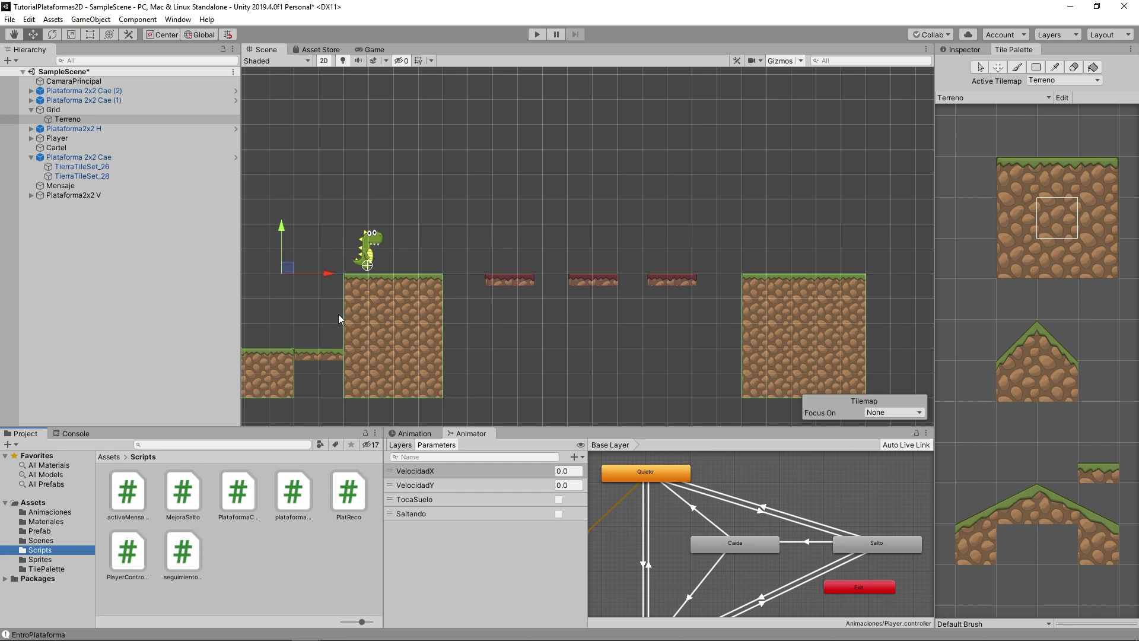
pyautogui.doubleClick(239, 496)
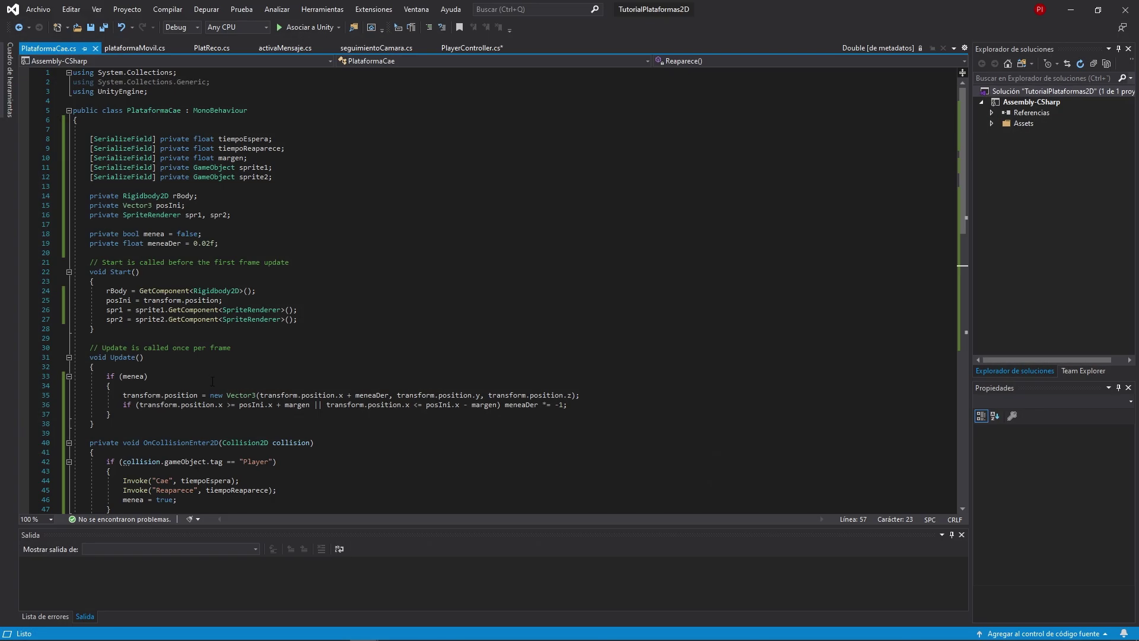
pyautogui.click(111, 357)
pyautogui.write('Fixed')
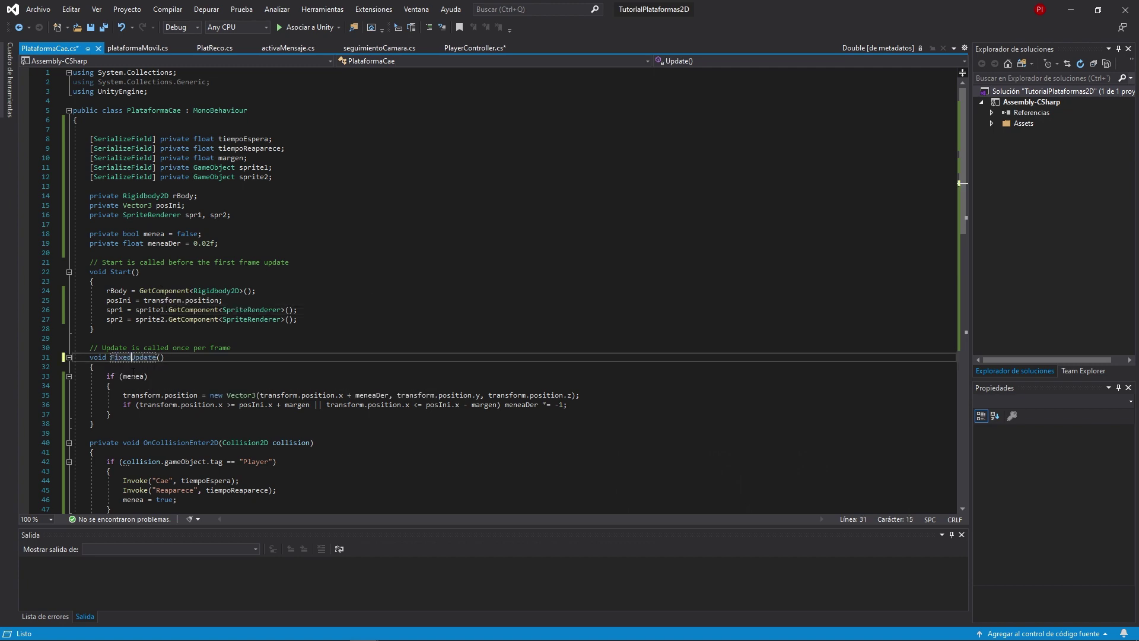
pyautogui.hotkey('ctrl', 's')
pyautogui.hotkey('alt', 'Tab')
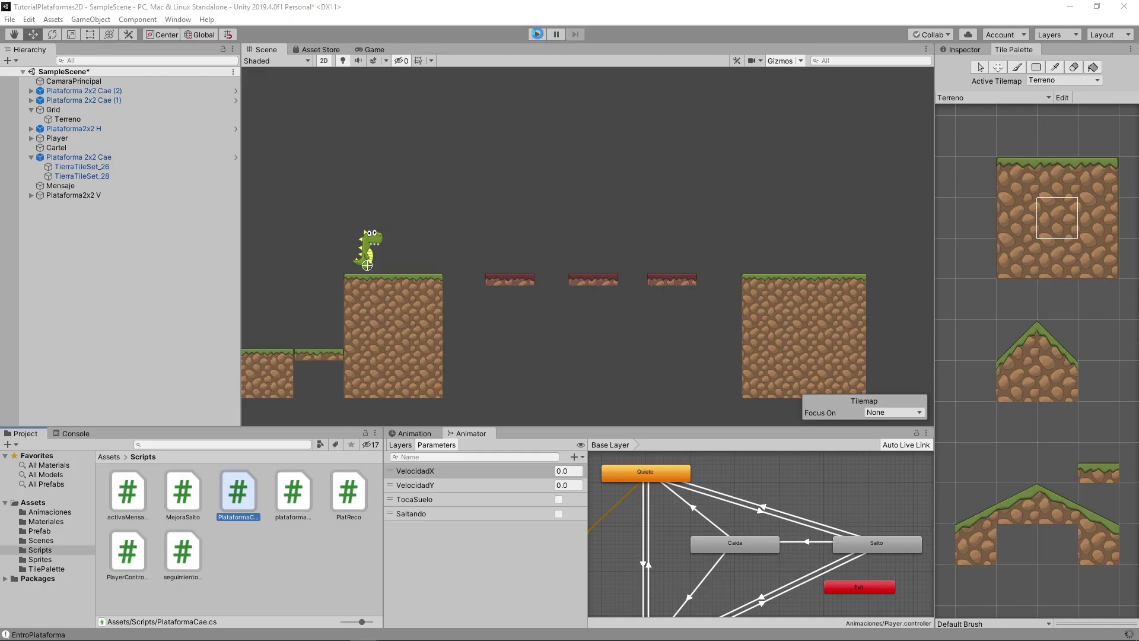
# Run the dino across the three falling platforms to the new ground and back to the big block
pyautogui.click(537, 34)
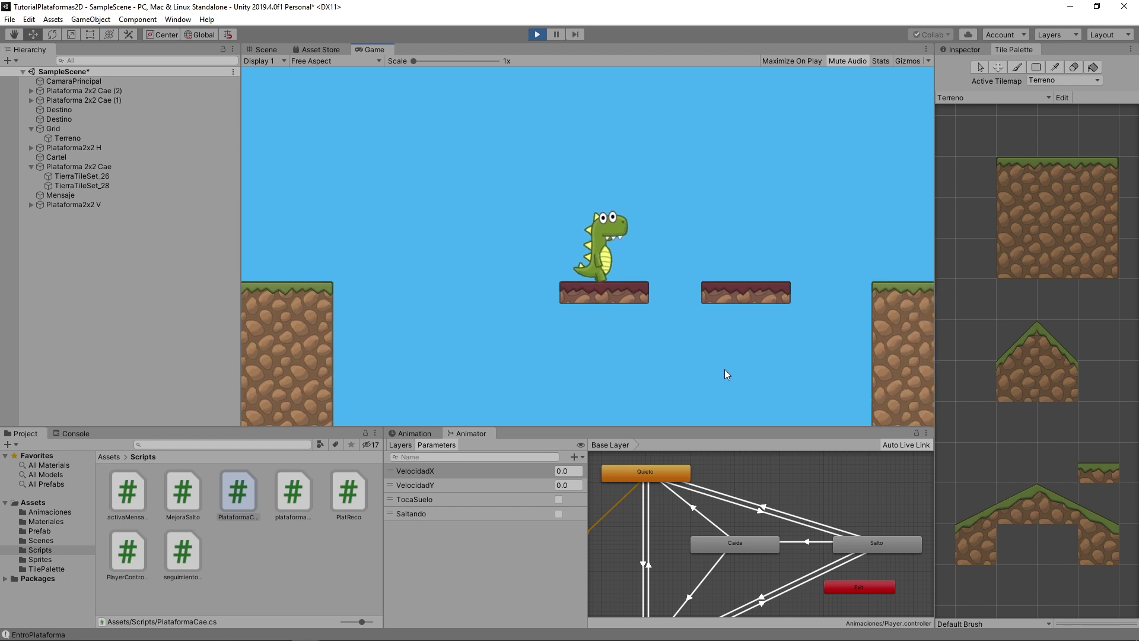
pyautogui.press('Right')
pyautogui.press('space')
pyautogui.press('space')
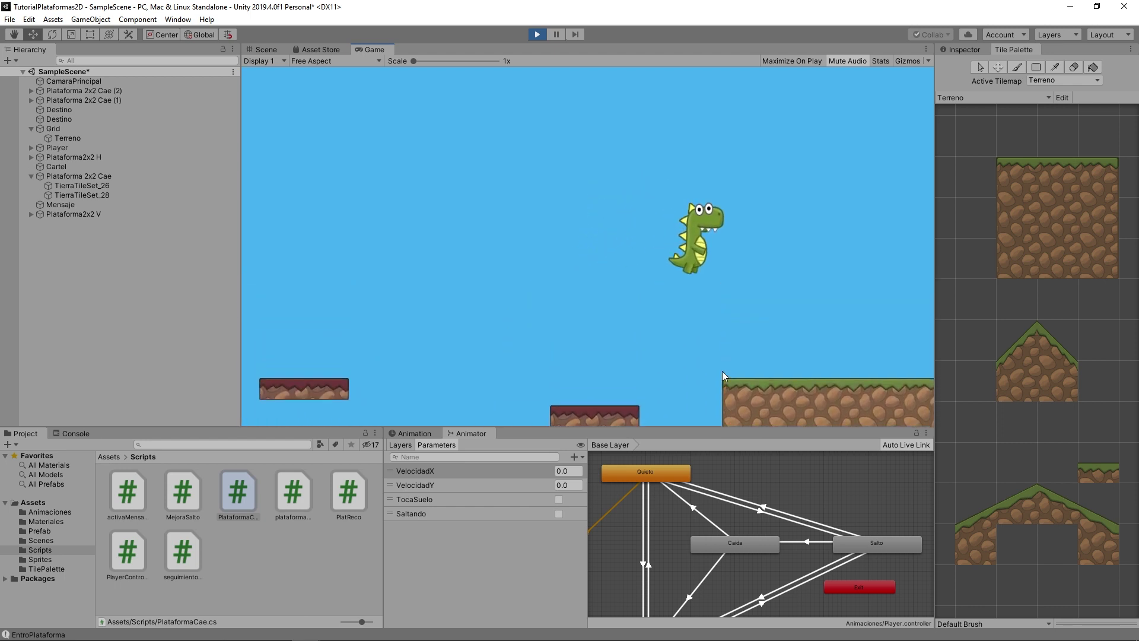
pyautogui.press('Right')
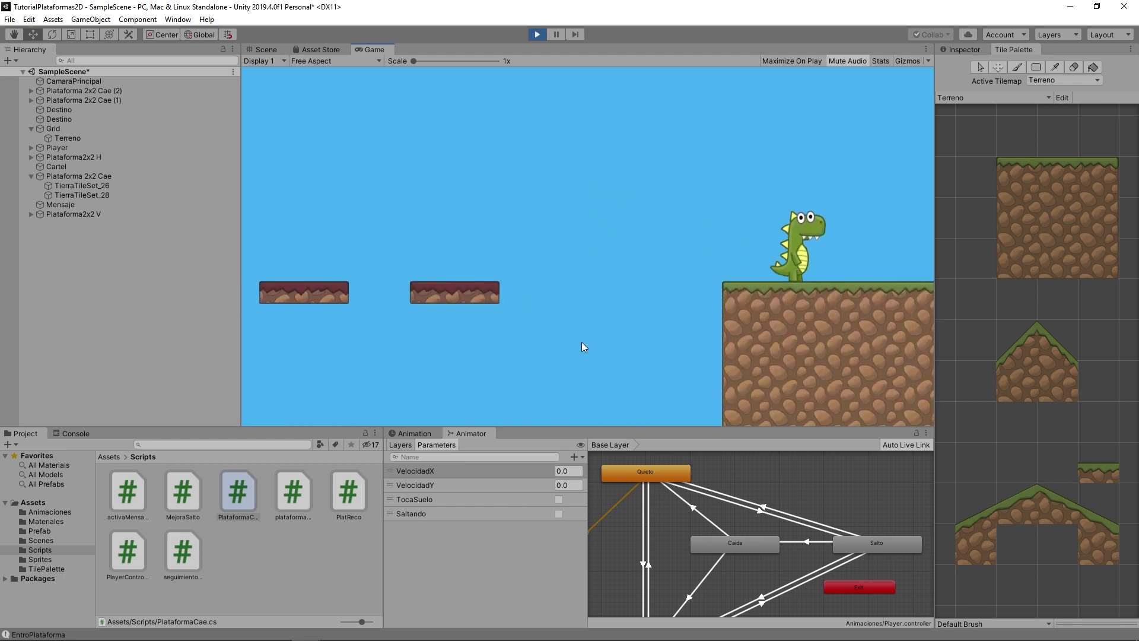
pyautogui.press('Left')
pyautogui.press('space')
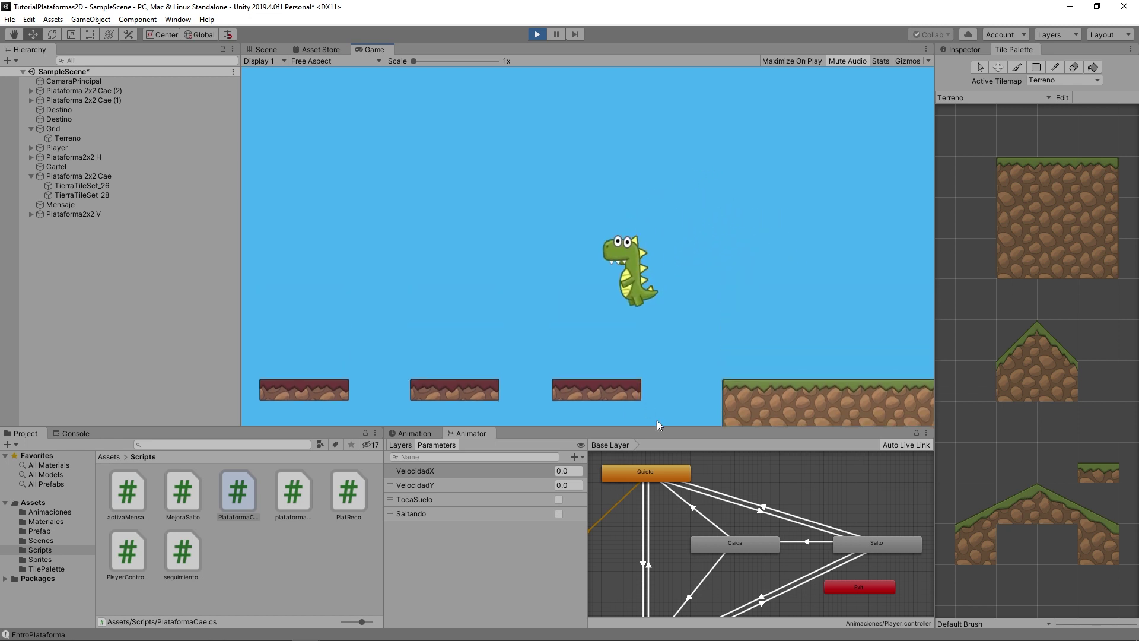
pyautogui.press('space')
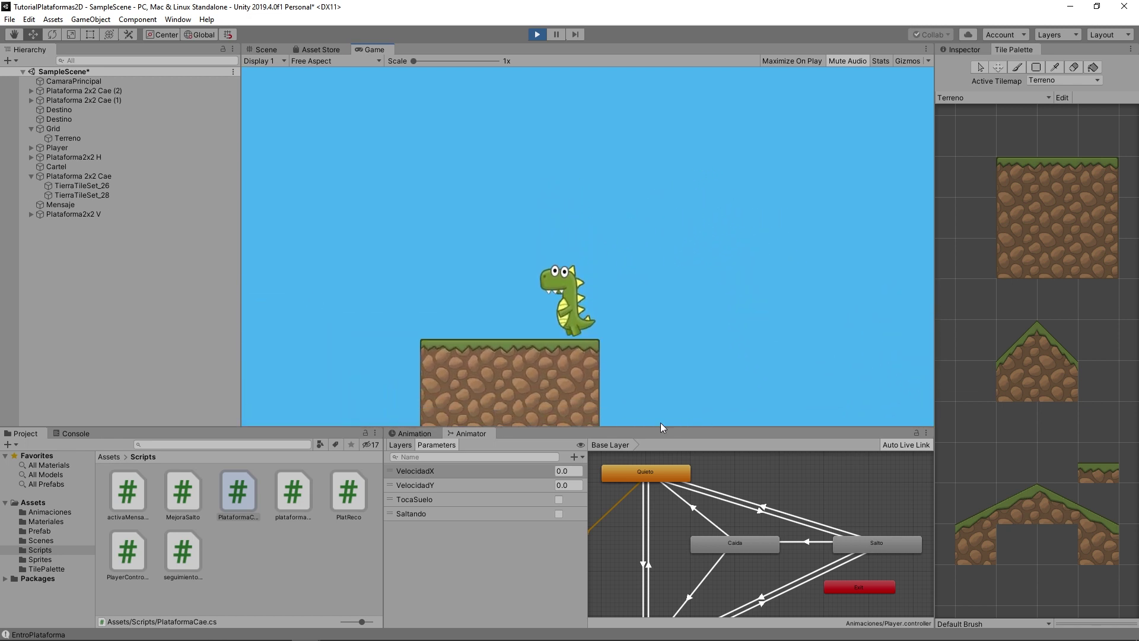
pyautogui.press('Right')
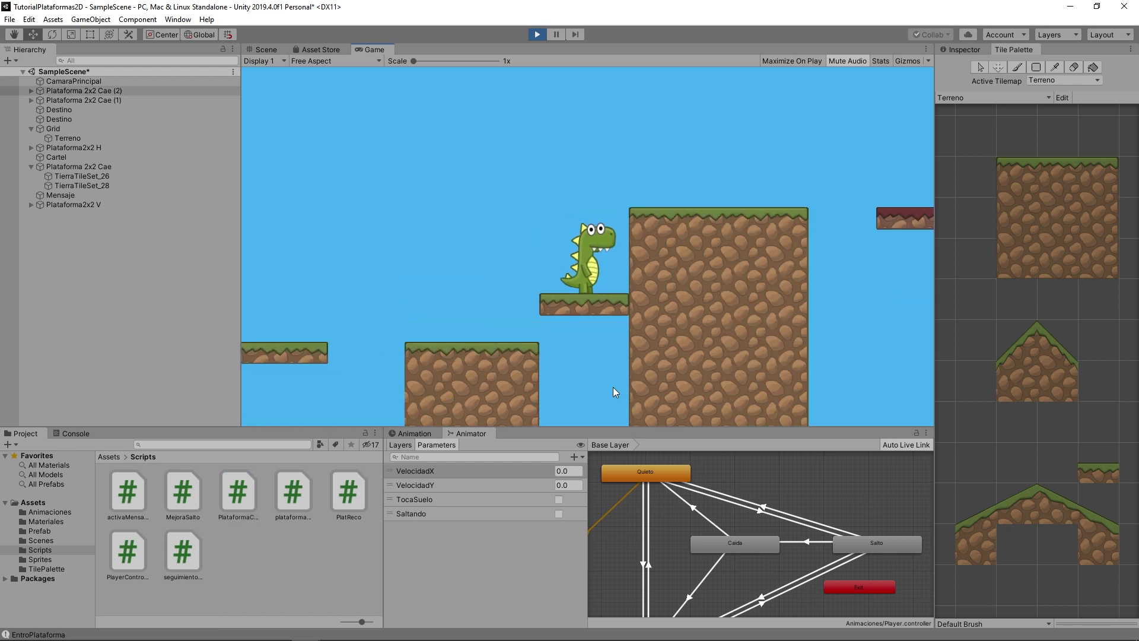